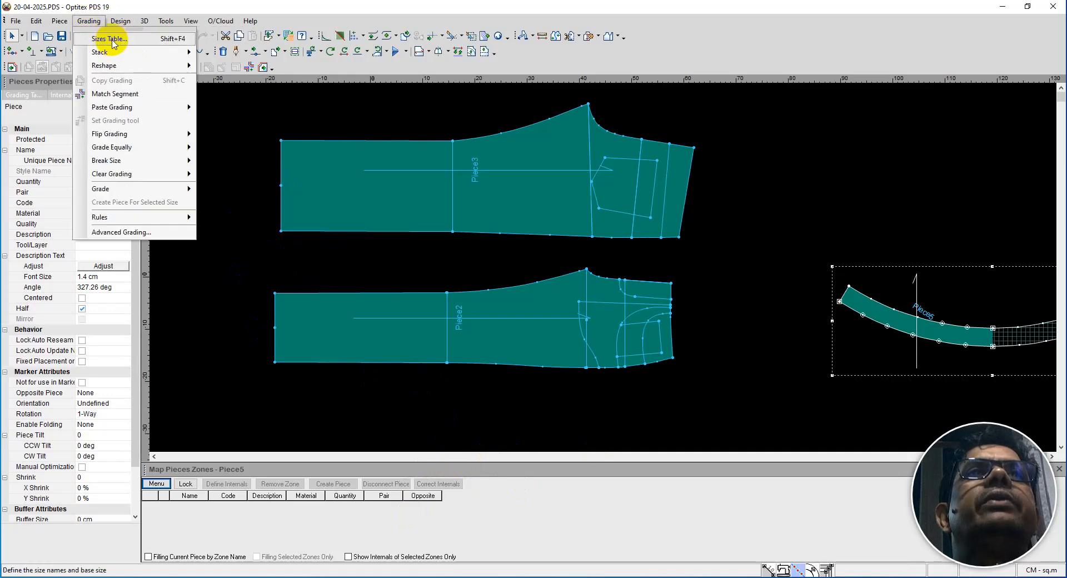
Open the sizes table and insert nine new sizes ahead of the existing Base size.
left_click(111, 39)
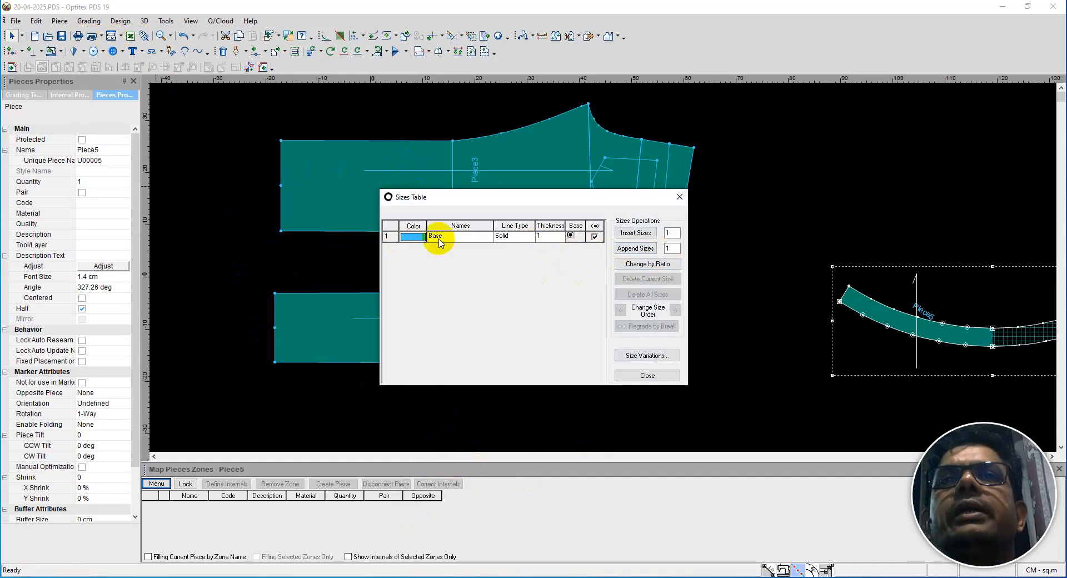
left_click(636, 233)
left_click(636, 233)
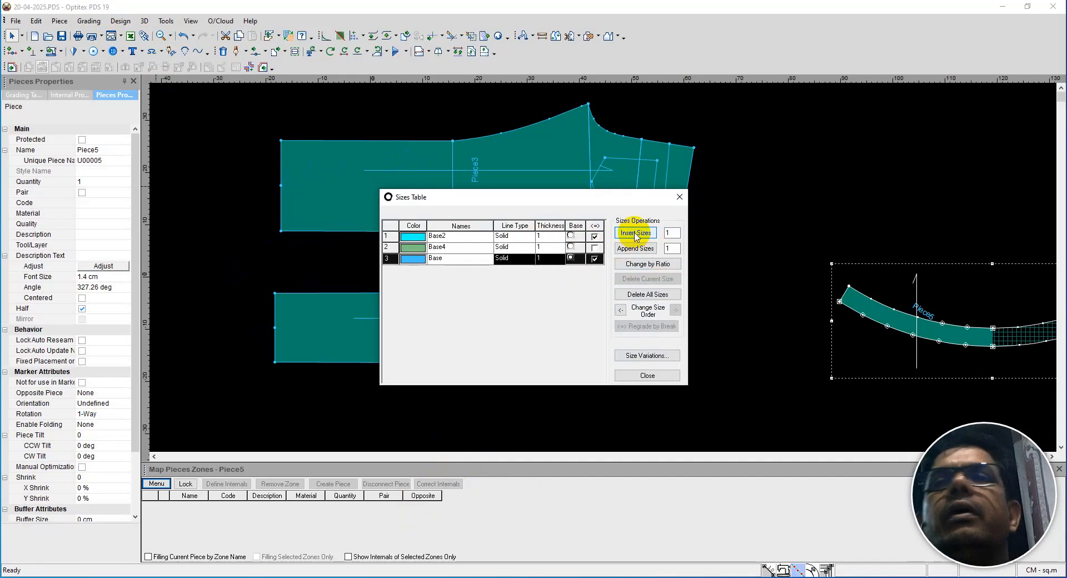
left_click(636, 234)
left_click(635, 234)
left_click(634, 233)
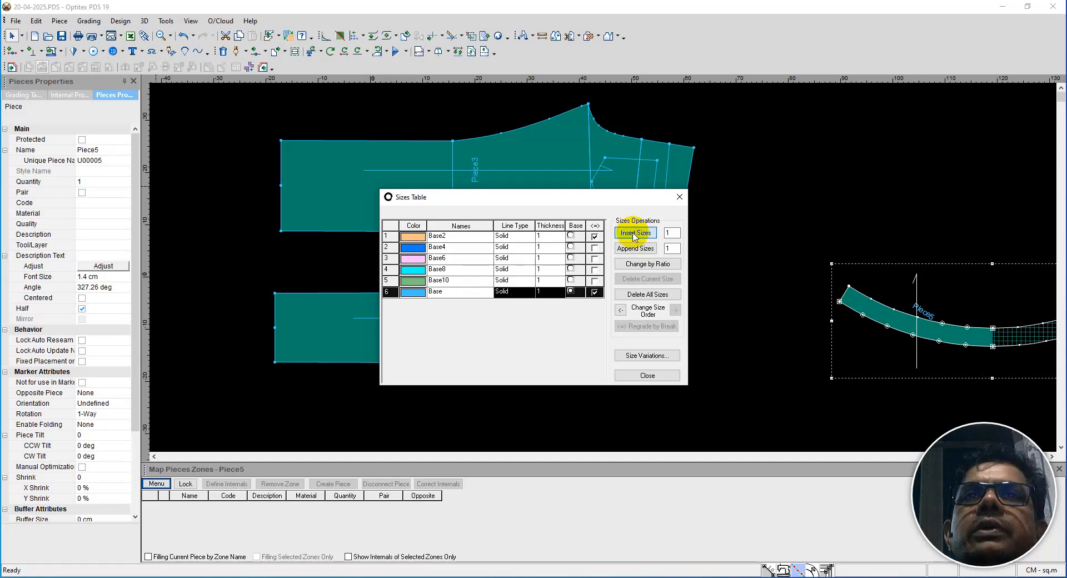
left_click(634, 234)
left_click(634, 234)
left_click(634, 233)
left_click(633, 234)
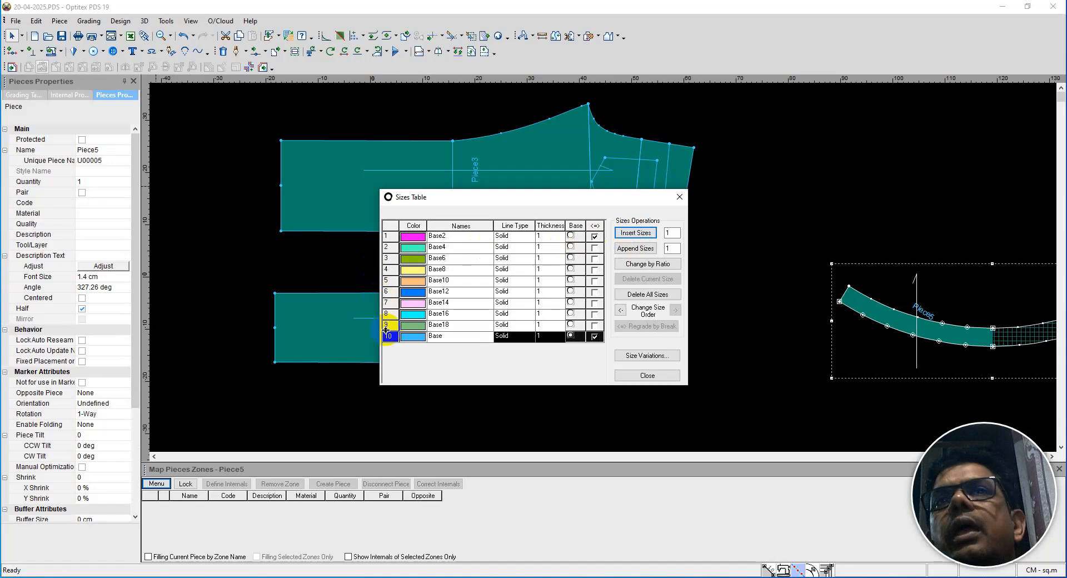
Make the fourth size in the sizes table the base size.
left_click(567, 342)
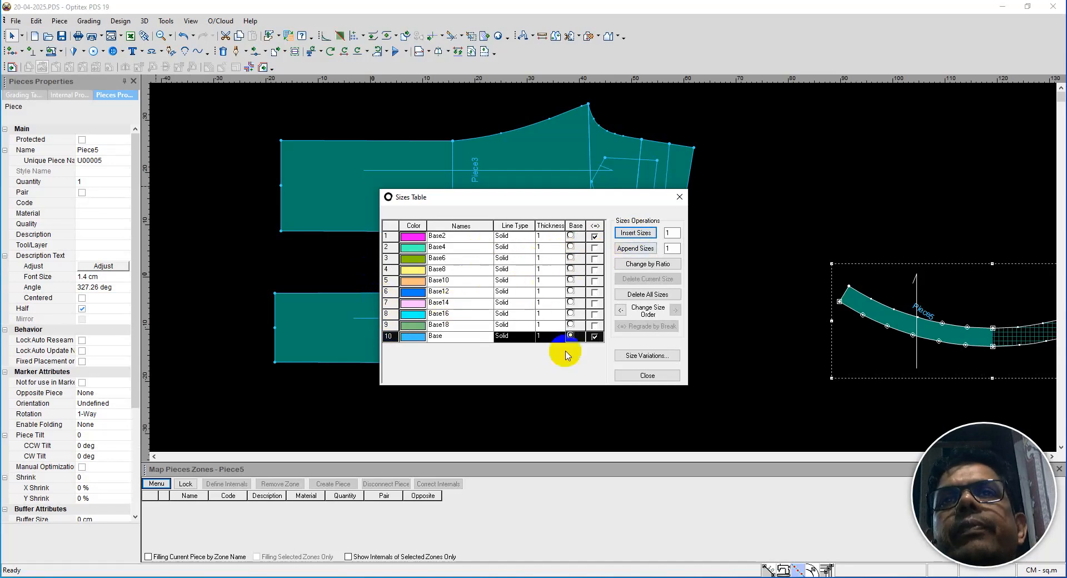
left_click(455, 273)
left_click(570, 269)
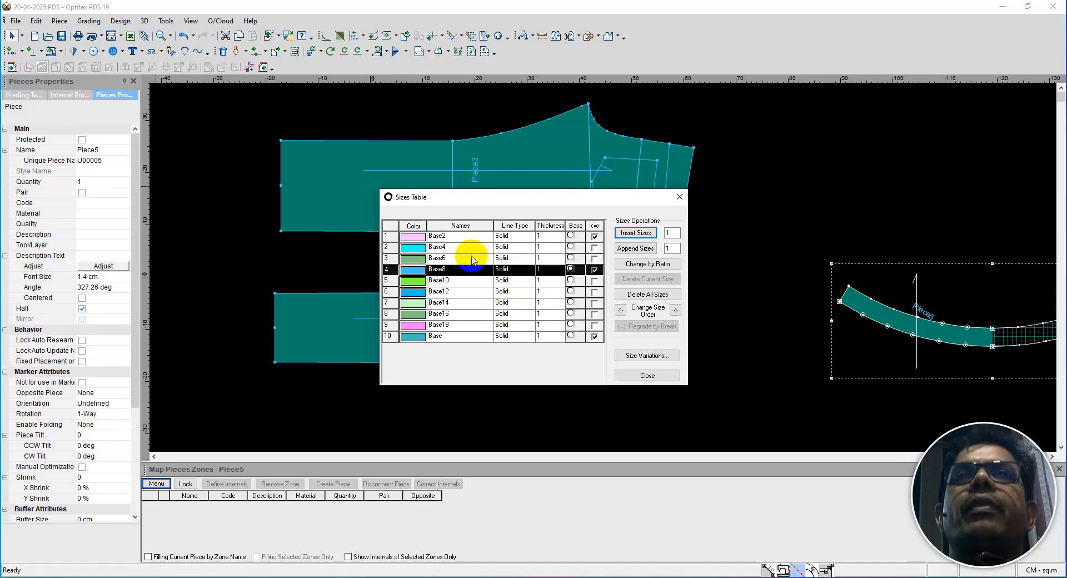
Rename the first three sizes in the sizes table as 32, 34 and 36.
left_click(448, 238)
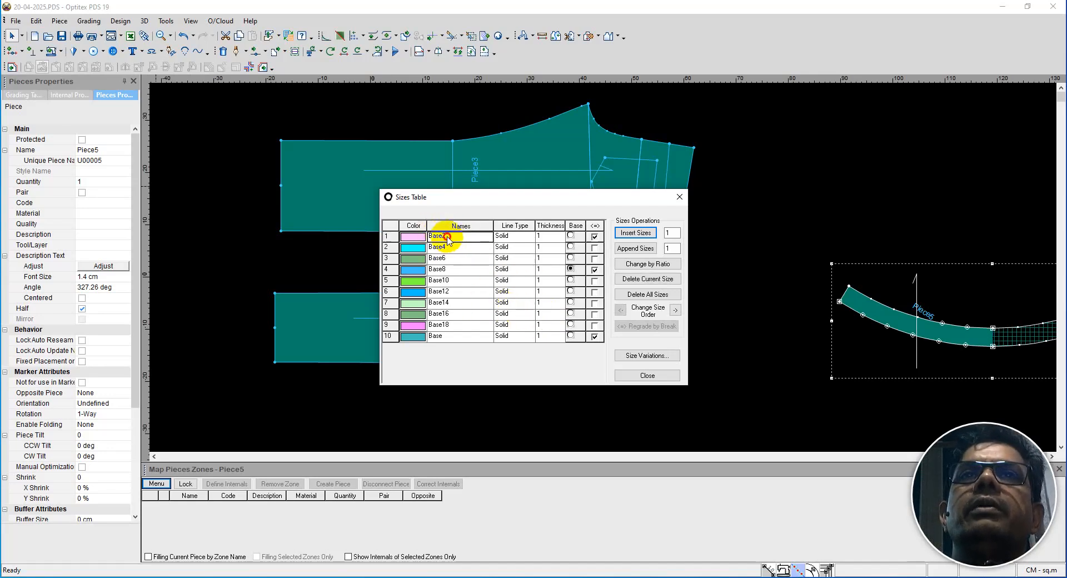
left_click(435, 238)
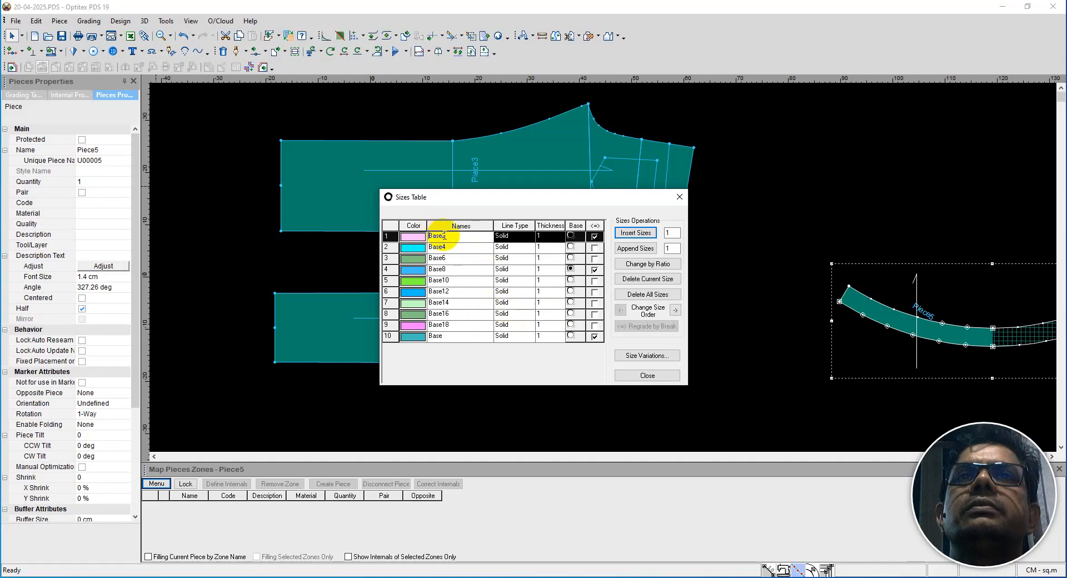
left_click(416, 238)
type("32")
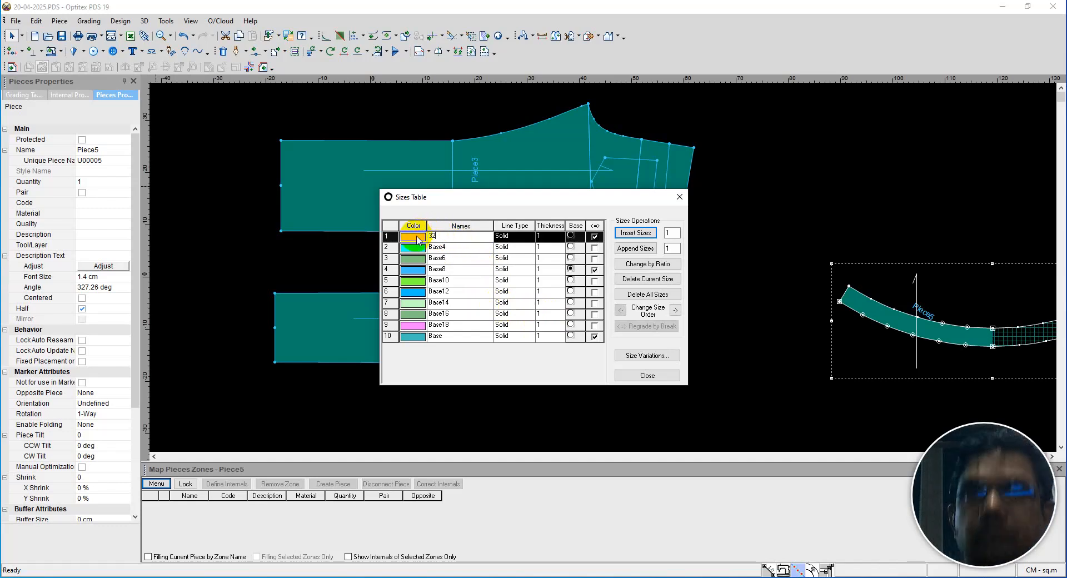
key("Return")
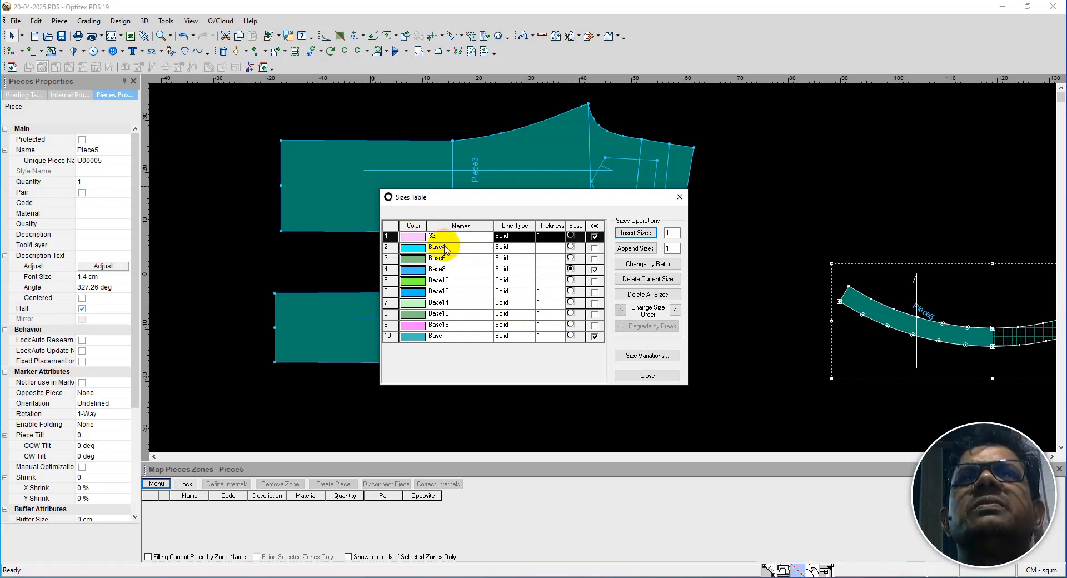
left_click(443, 247)
left_click(445, 247)
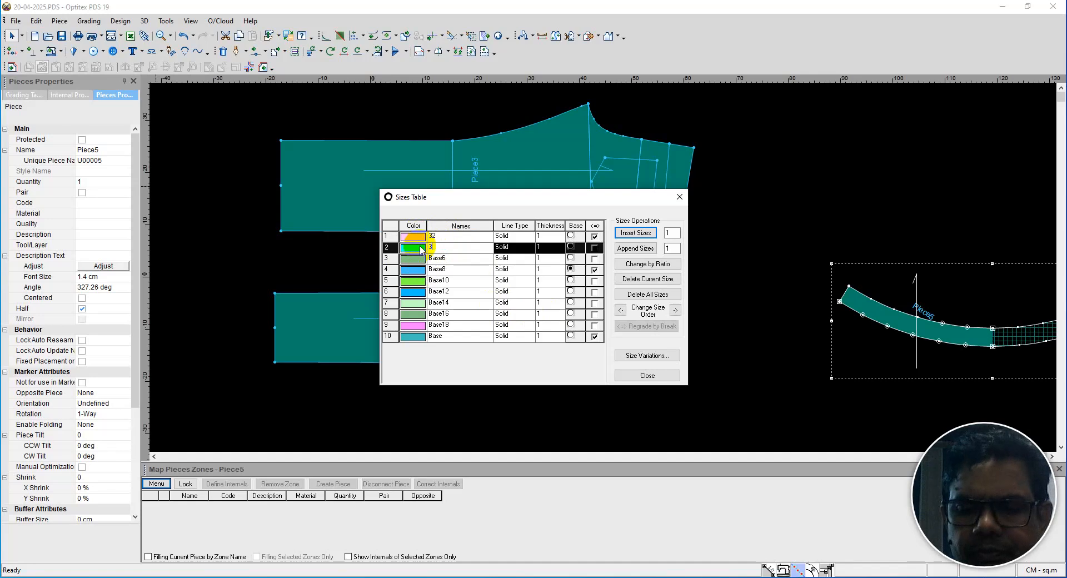
type("34")
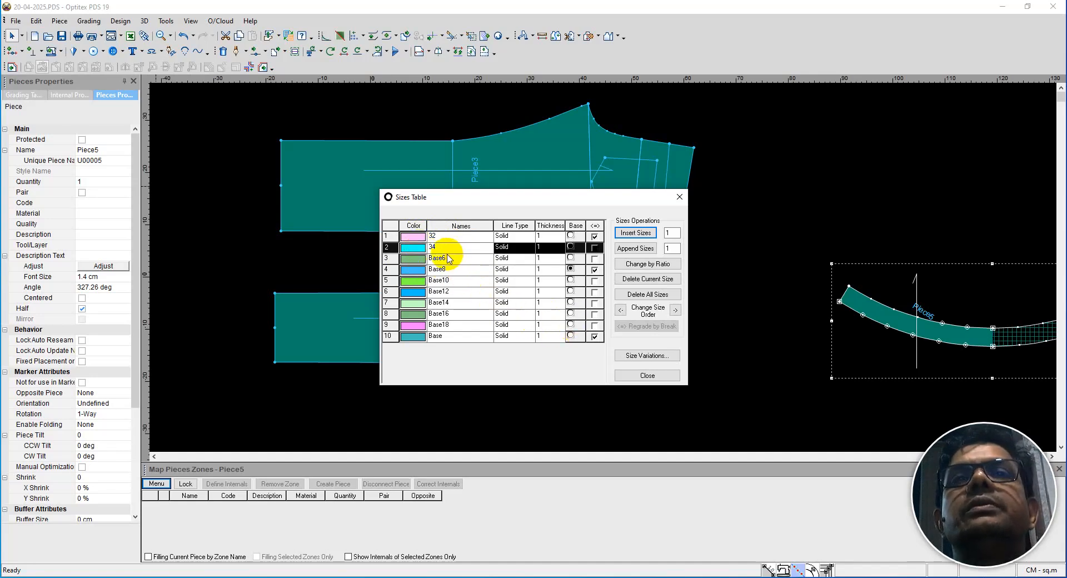
left_click(447, 259)
left_click(445, 258)
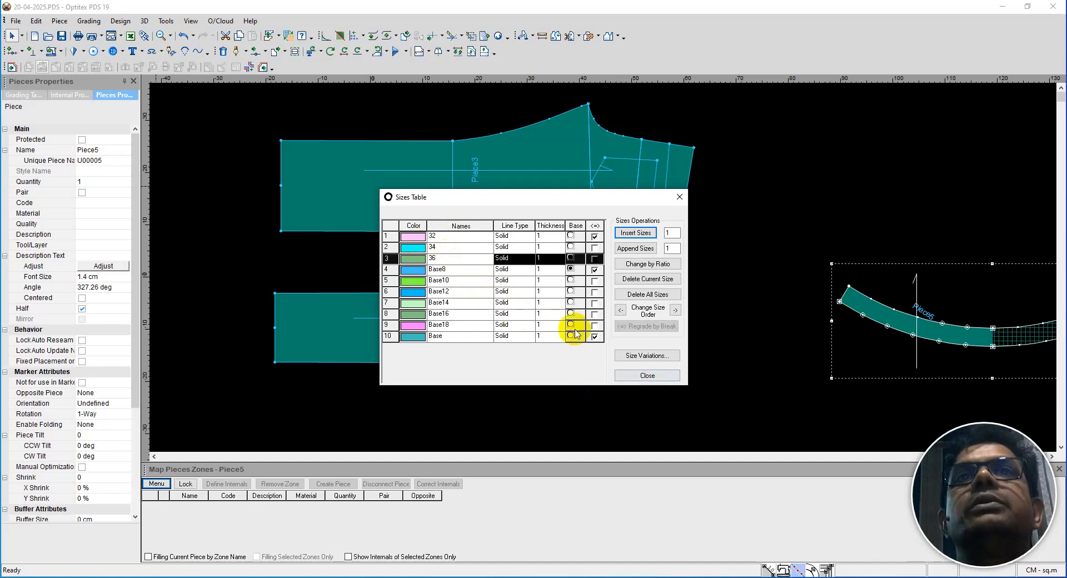
Rename the fourth, fifth and sixth sizes in the table as 38, 40 and 42.
left_click(448, 271)
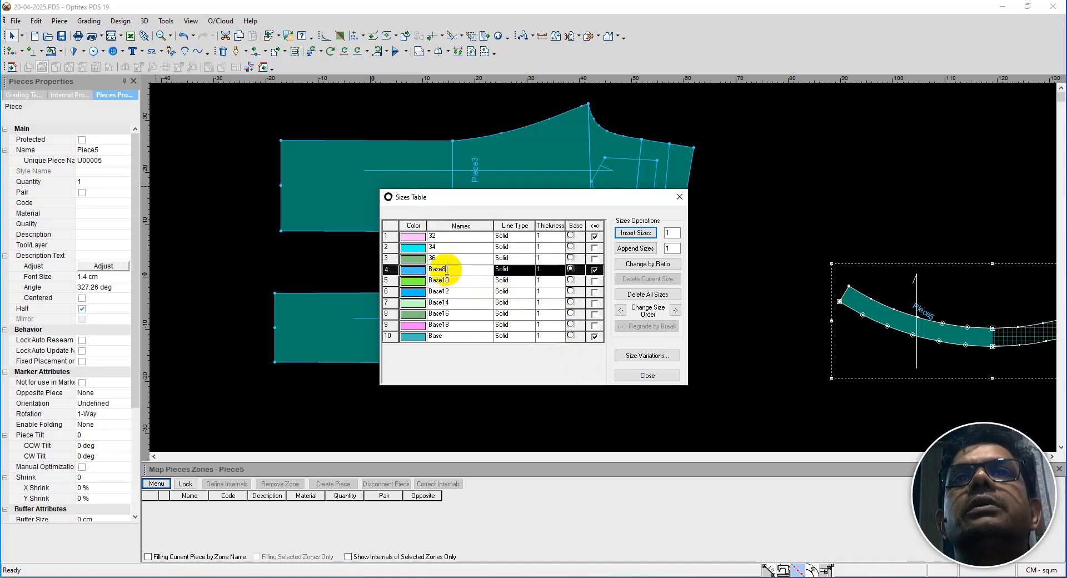
left_click(442, 270)
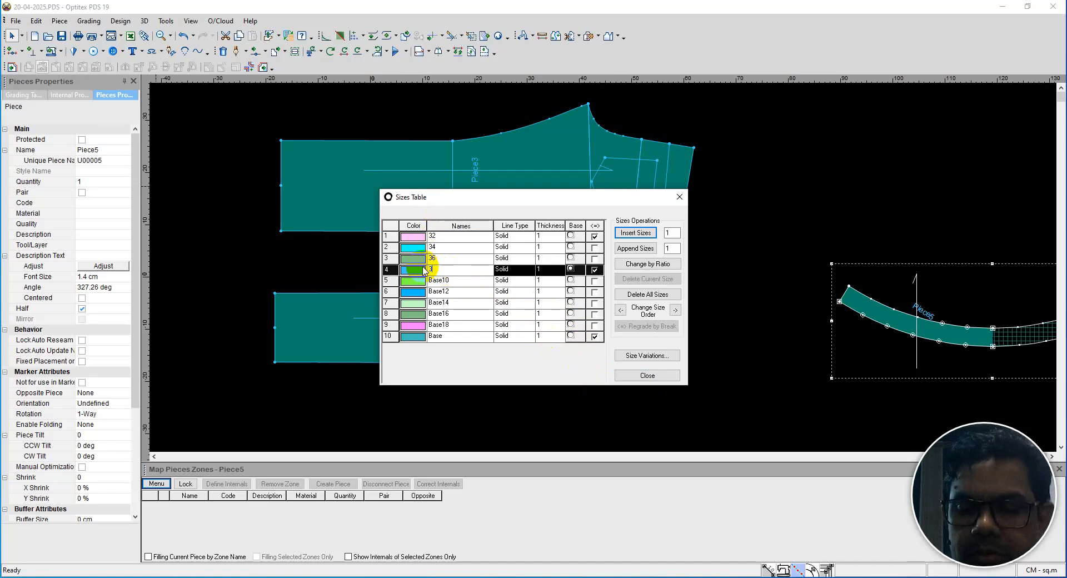
type("38")
left_click(447, 280)
left_click(448, 280)
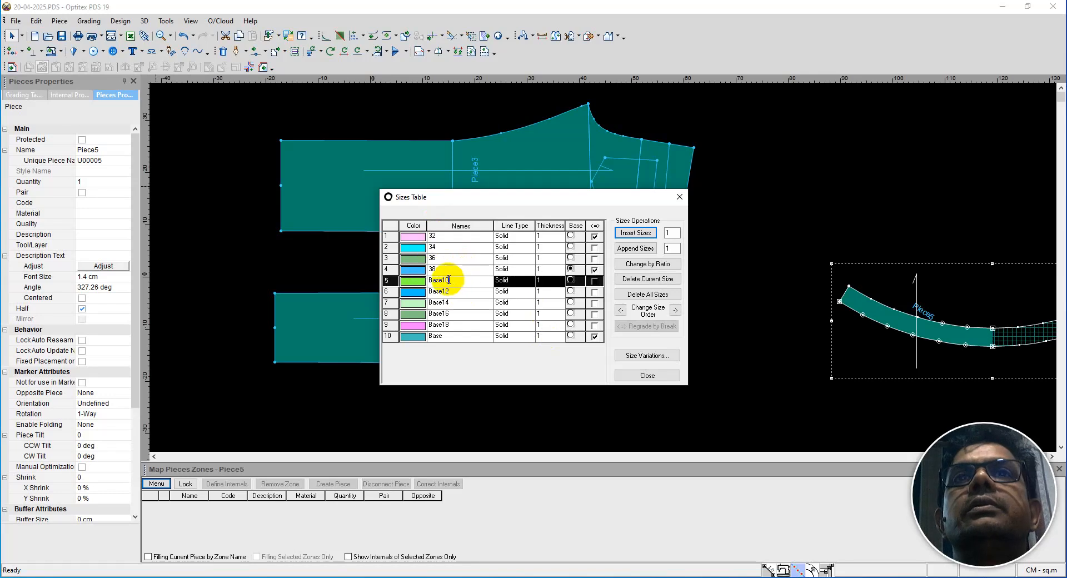
double_click(426, 281)
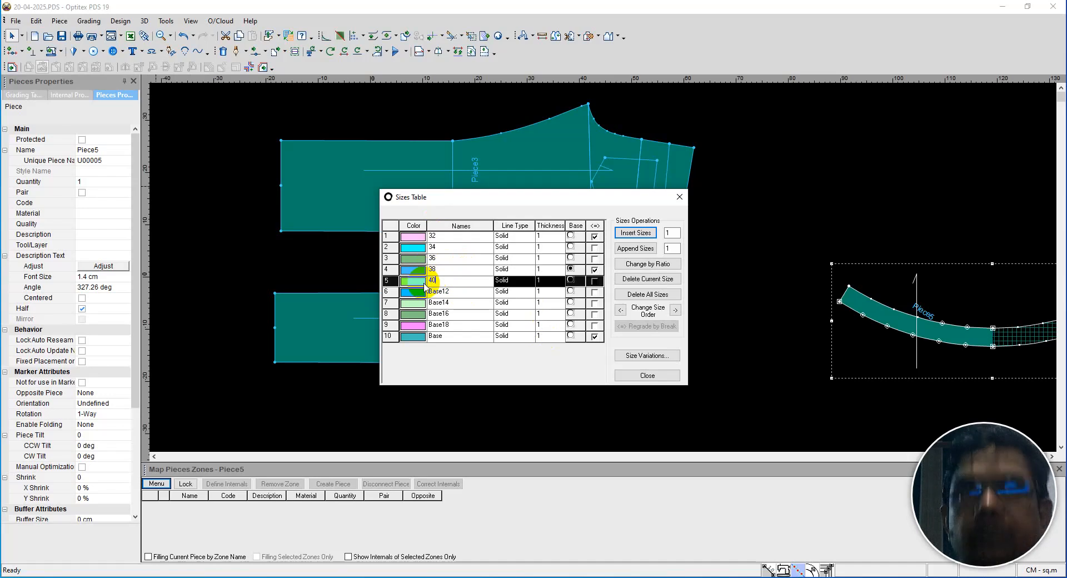
type("40")
left_click(427, 291)
double_click(426, 291)
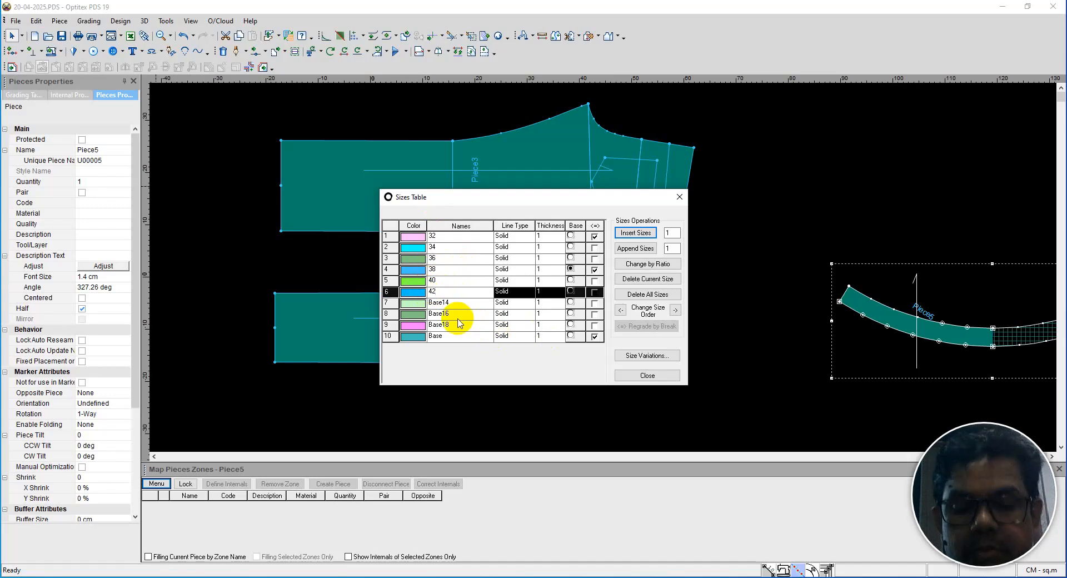
key("Return")
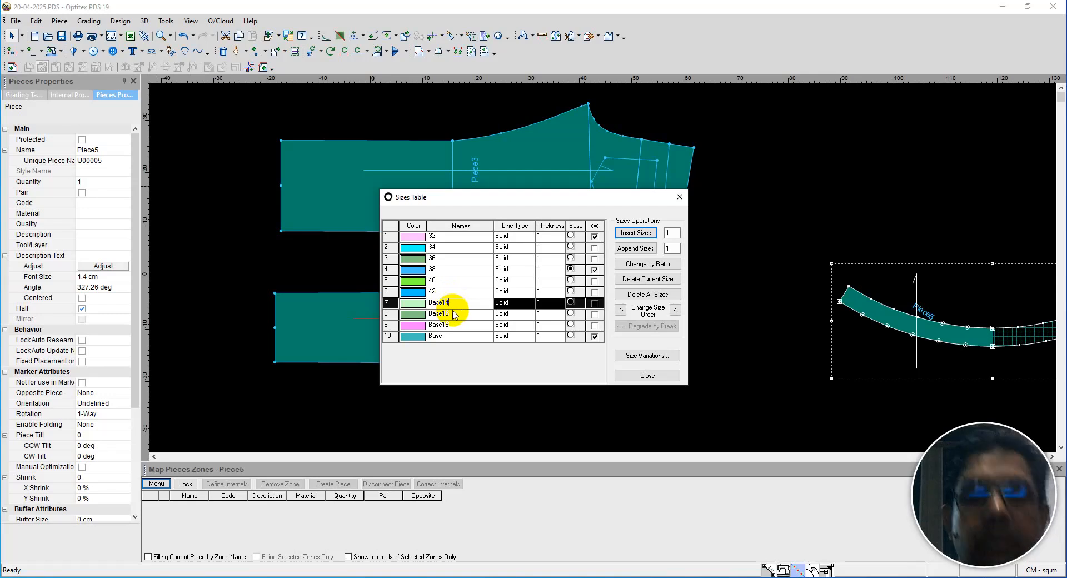
Rename the last four sizes in the table as 44, 46, 48 and 50.
left_click_drag(457, 304, 428, 305)
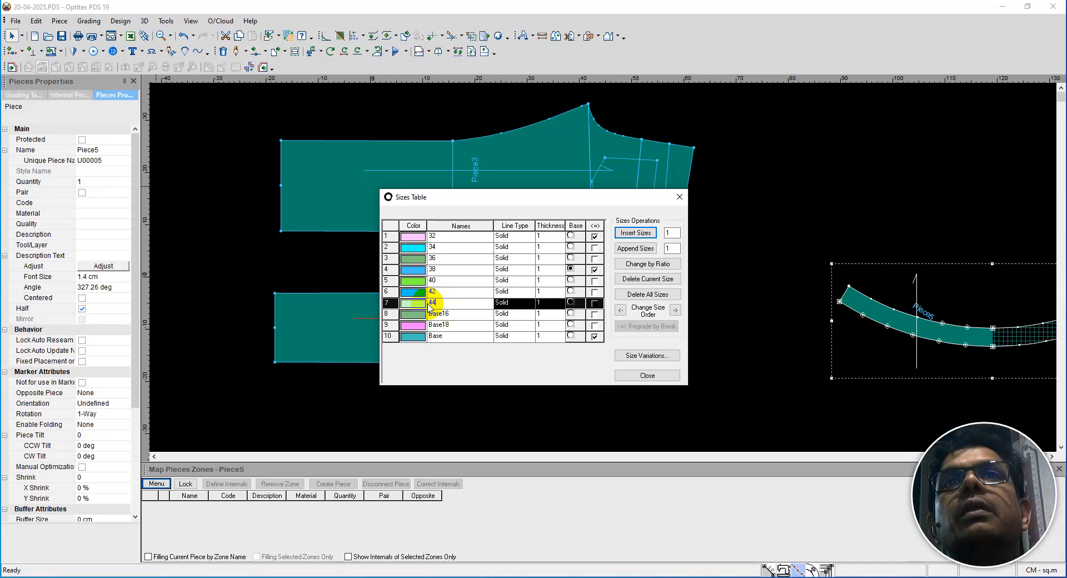
left_click(442, 313)
left_click_drag(450, 317, 427, 316)
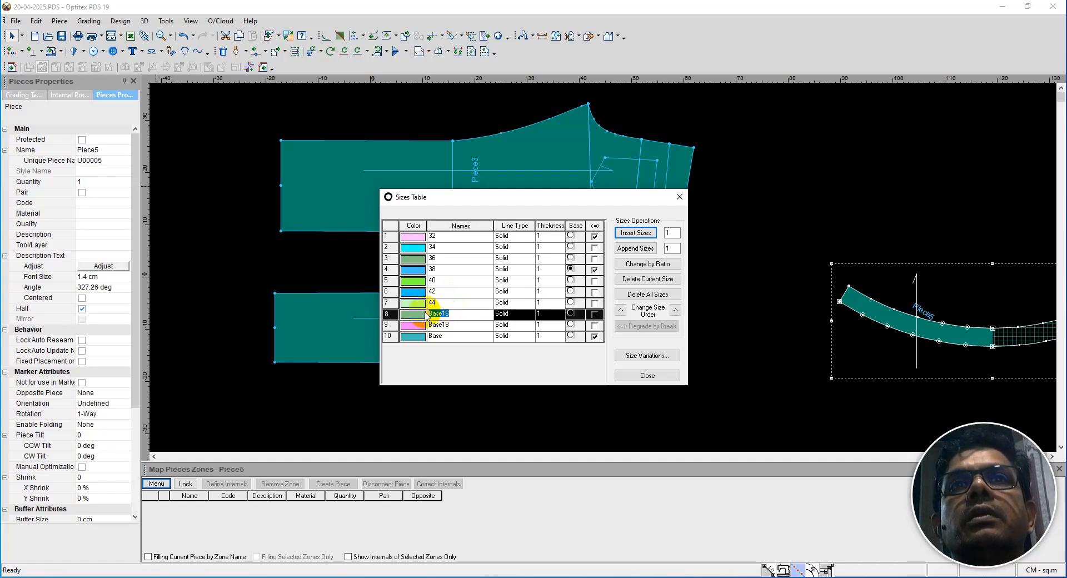
type("46")
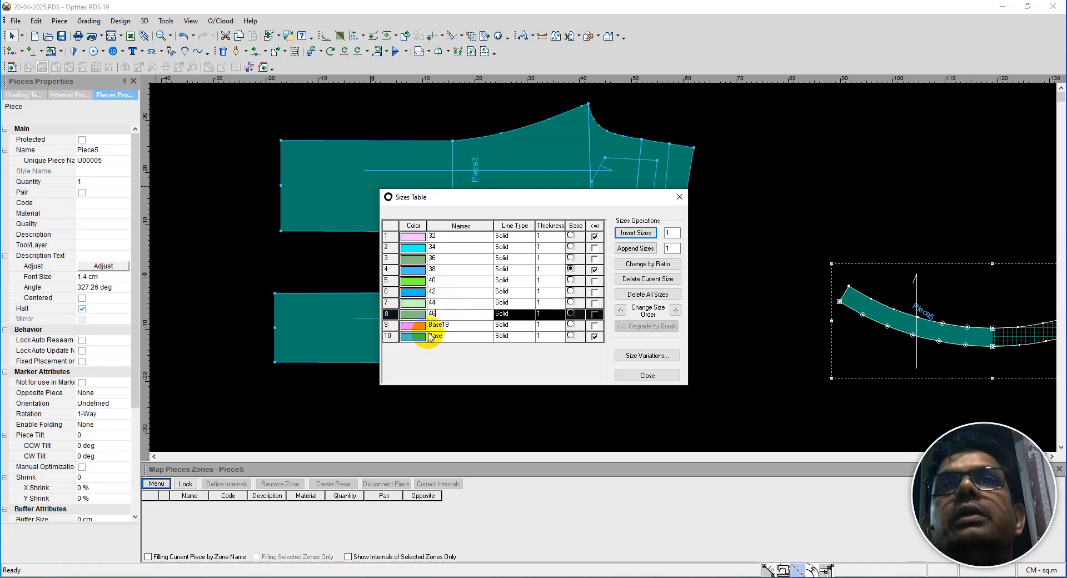
left_click(451, 326)
left_click_drag(453, 325, 404, 327)
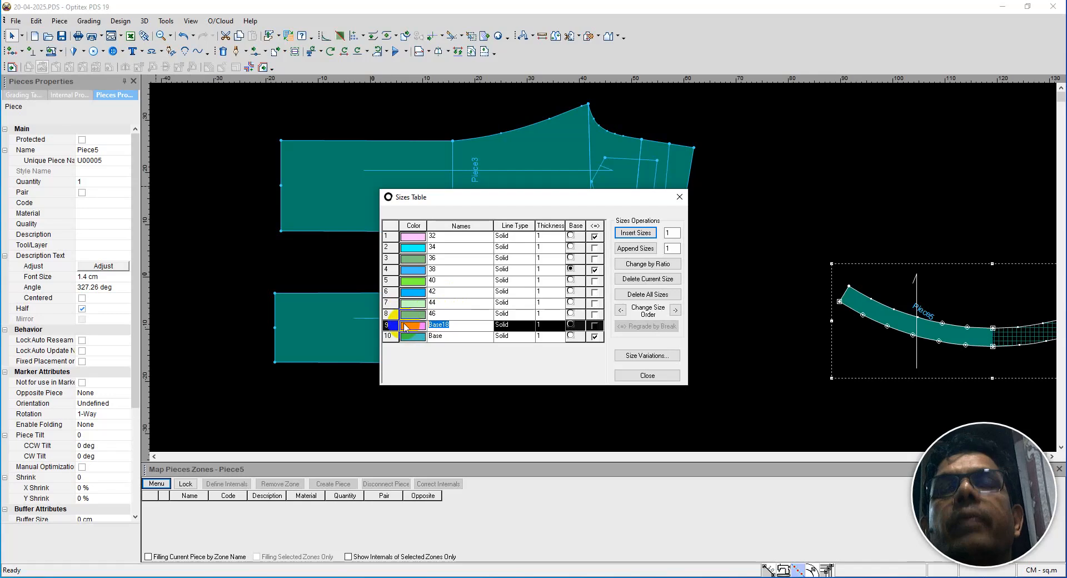
type("48")
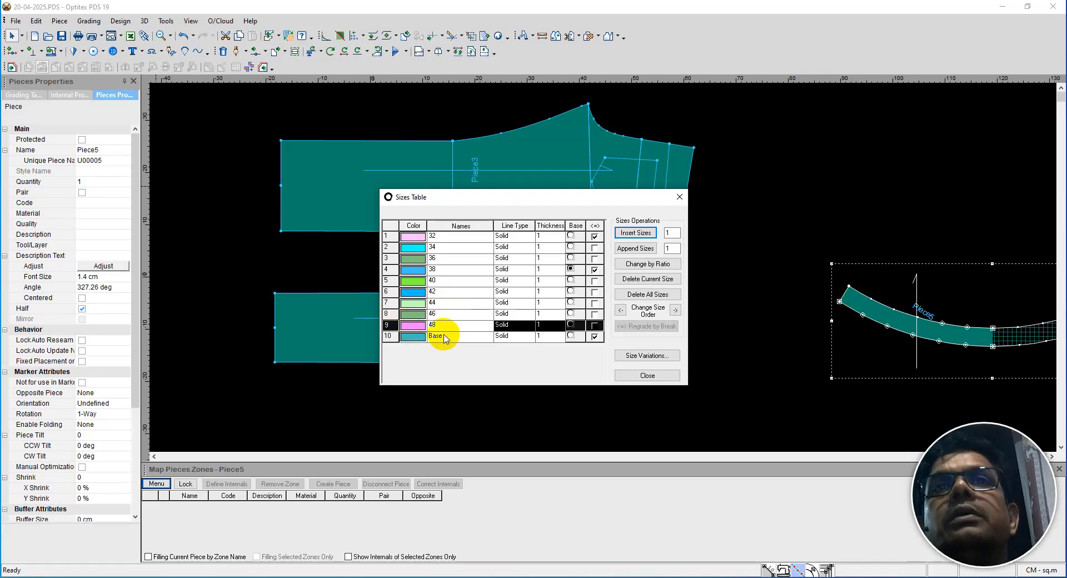
left_click(443, 336)
left_click_drag(444, 339, 421, 340)
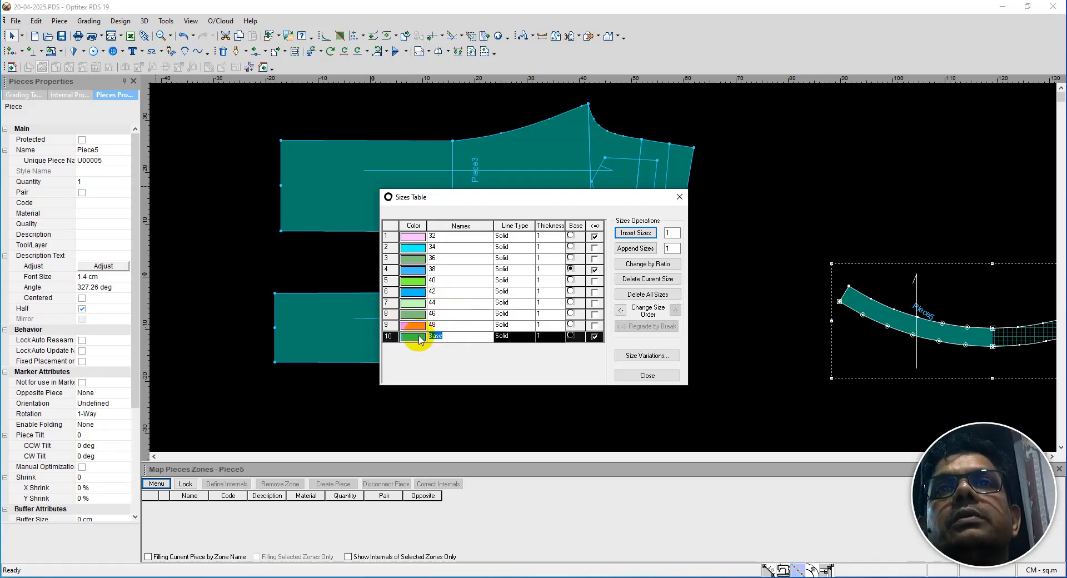
type("50")
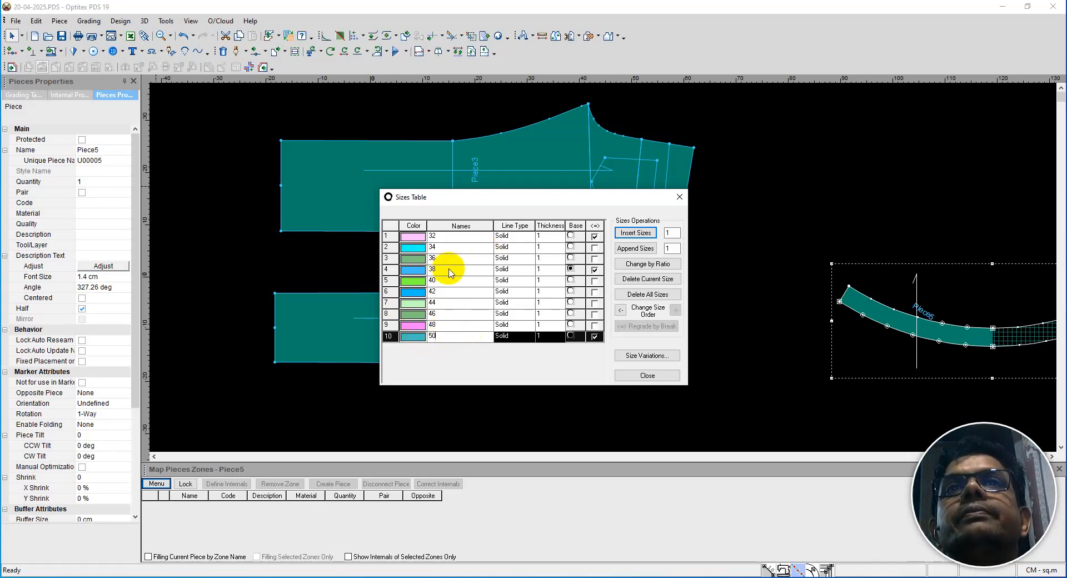
Finish the size setup with size 38 selected and close the sizes table.
left_click(450, 270)
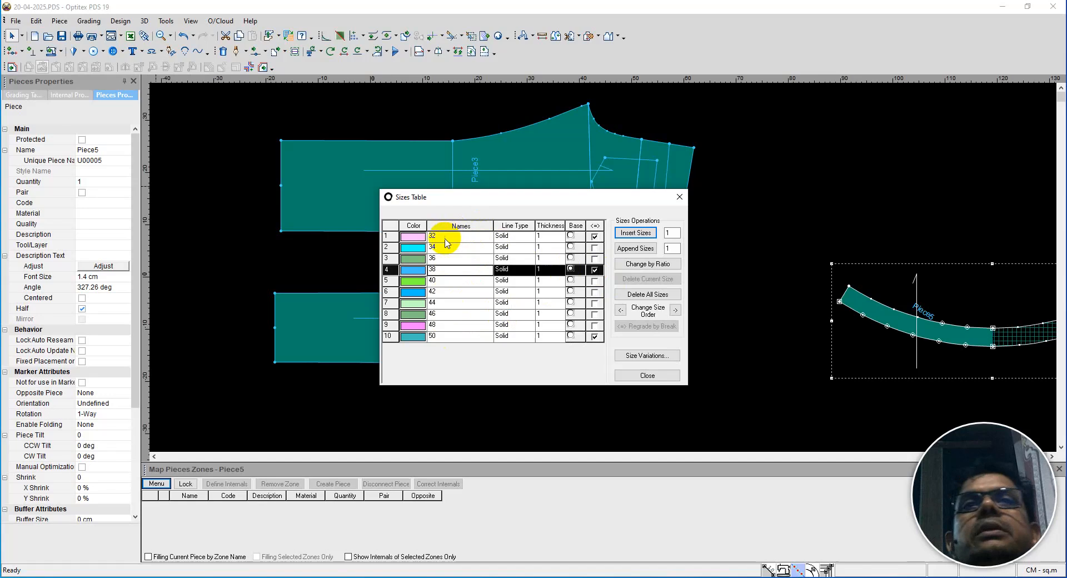
left_click(595, 270)
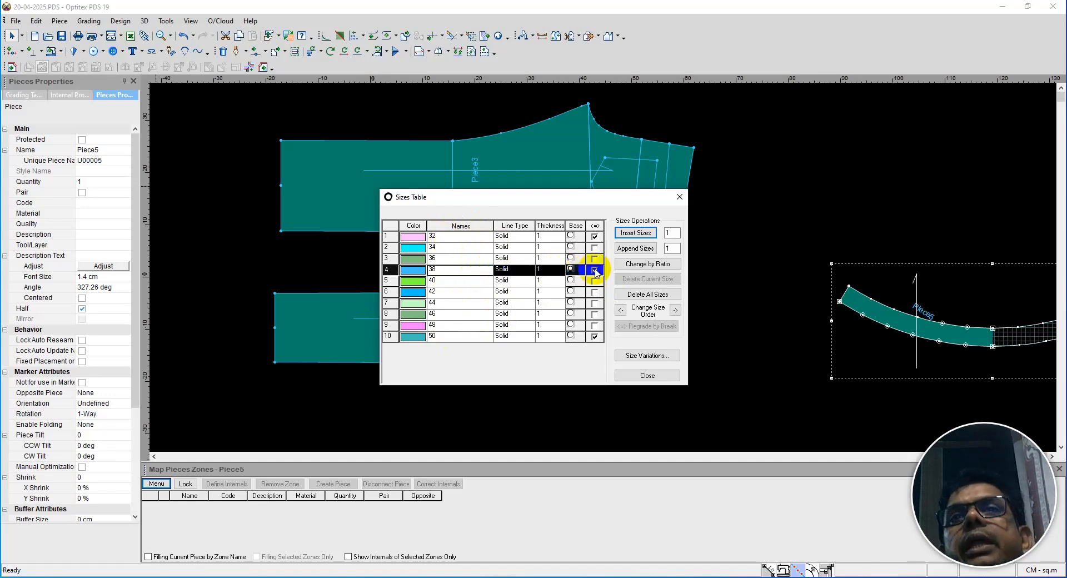
left_click(646, 377)
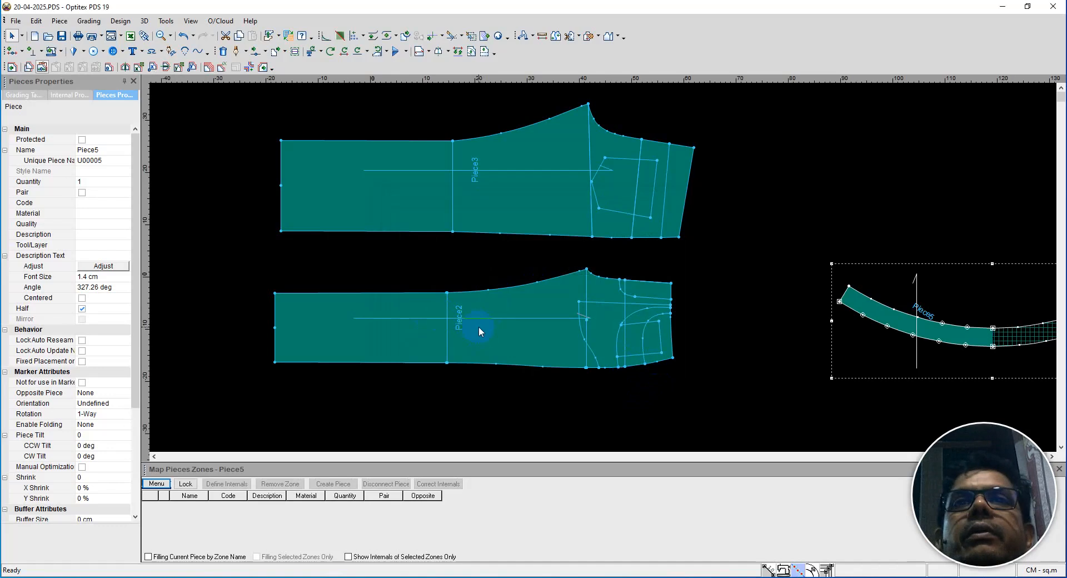
Turn on the display of all graded sizes for the pattern pieces.
left_click(827, 570)
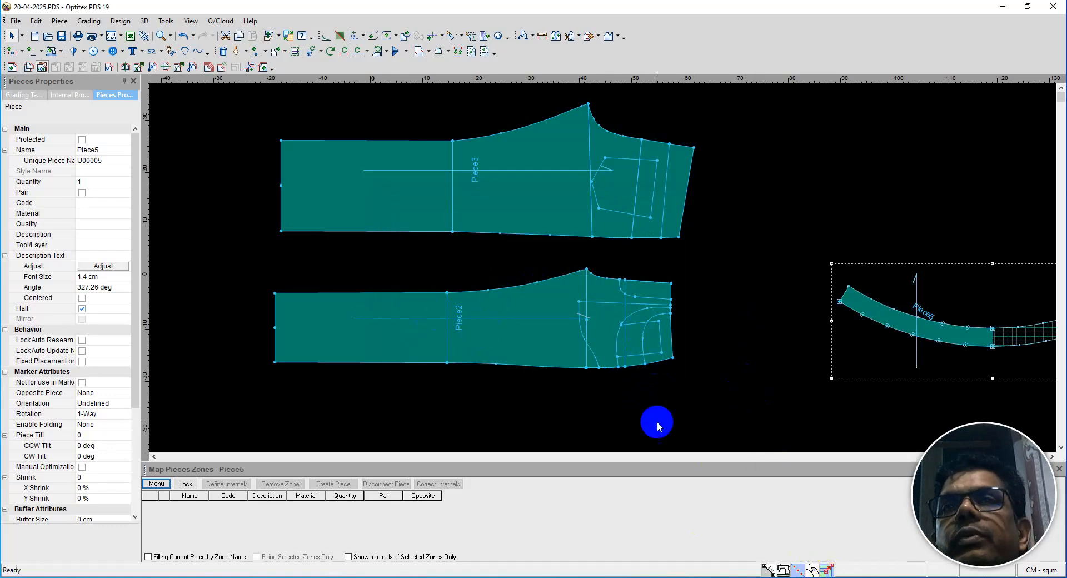
right_click(693, 312)
left_click(752, 314)
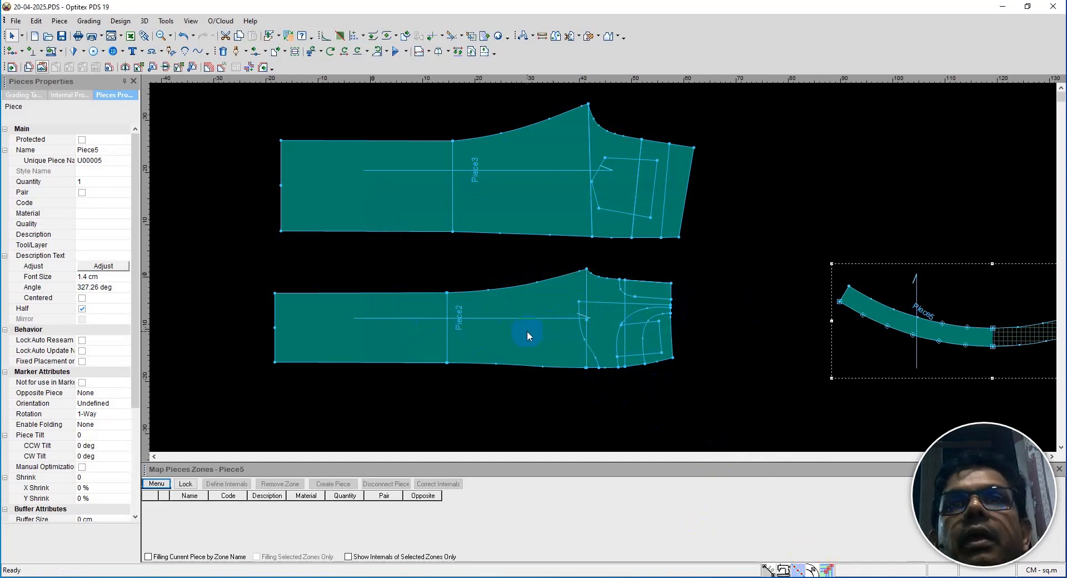
right_click(740, 278)
left_click(767, 284)
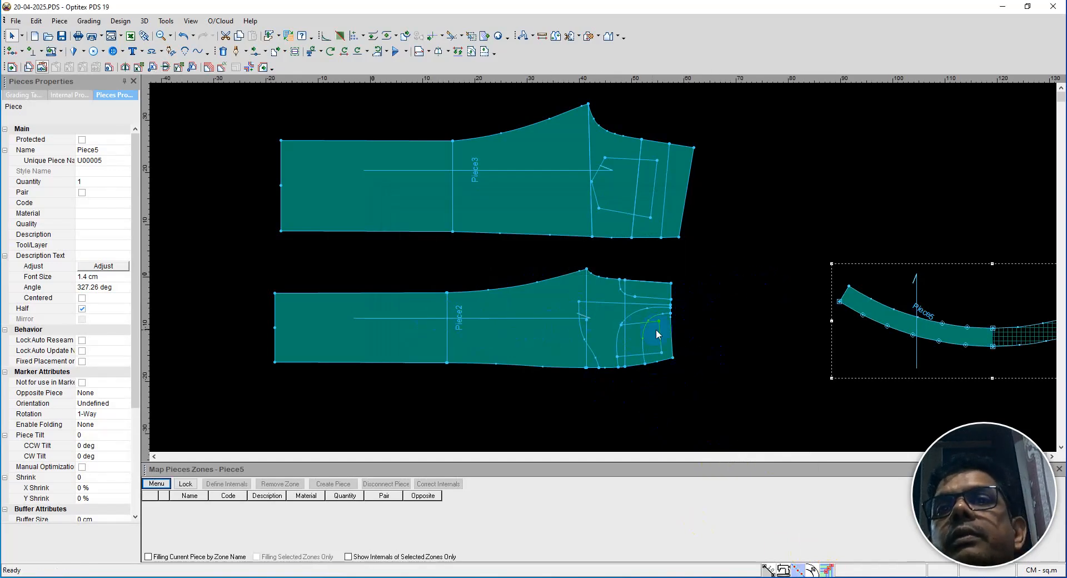
left_click(827, 571)
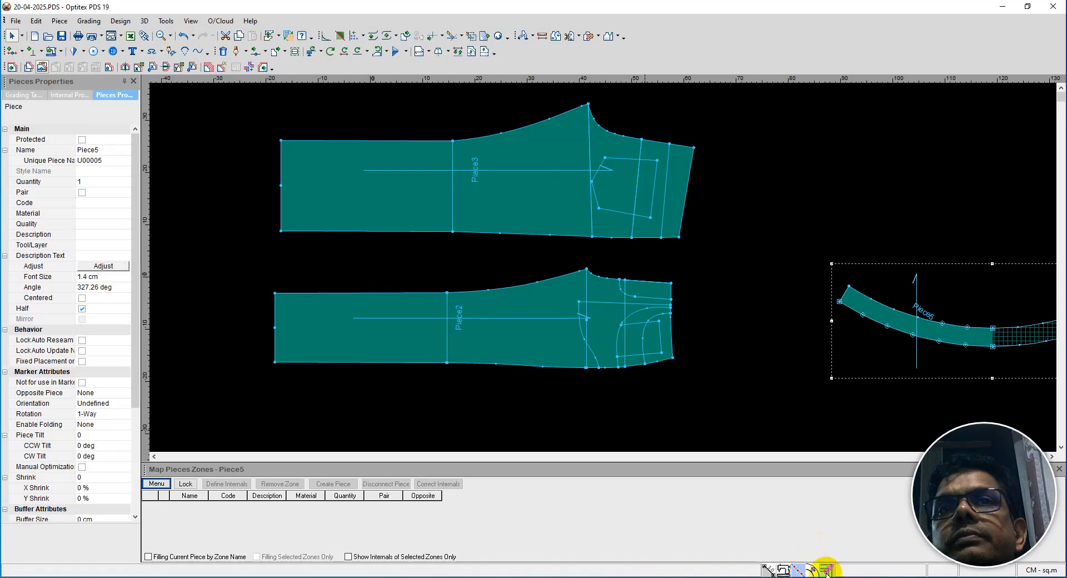
scroll(356, 320, "up", 1)
scroll(632, 271, "down", 3)
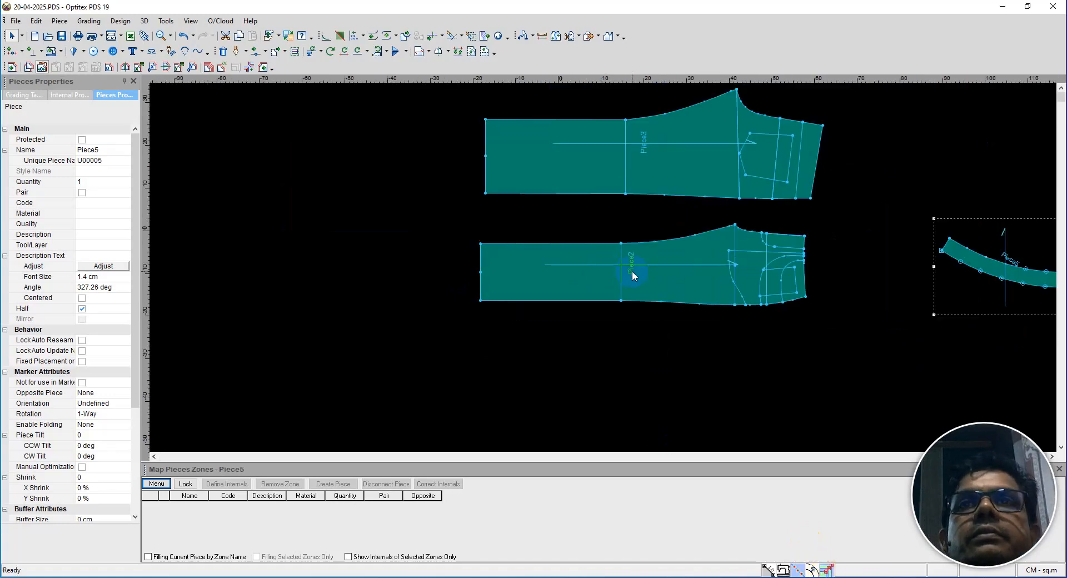
scroll(604, 267, "up", 2)
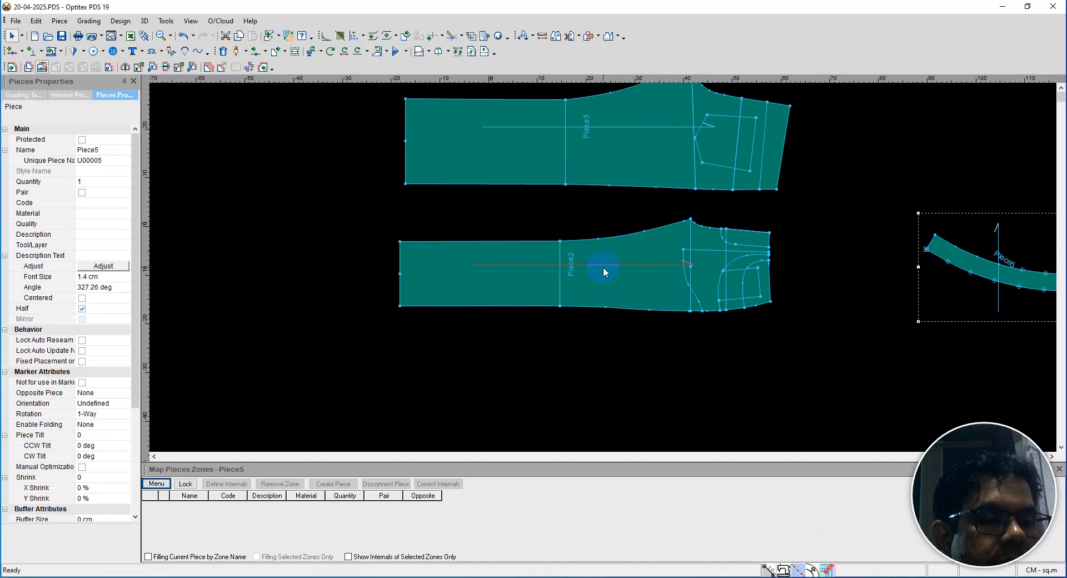
Show the grading table and set size 32's dy to 0.3 for the upper hem corner of Piece2.
key("ctrl+F4")
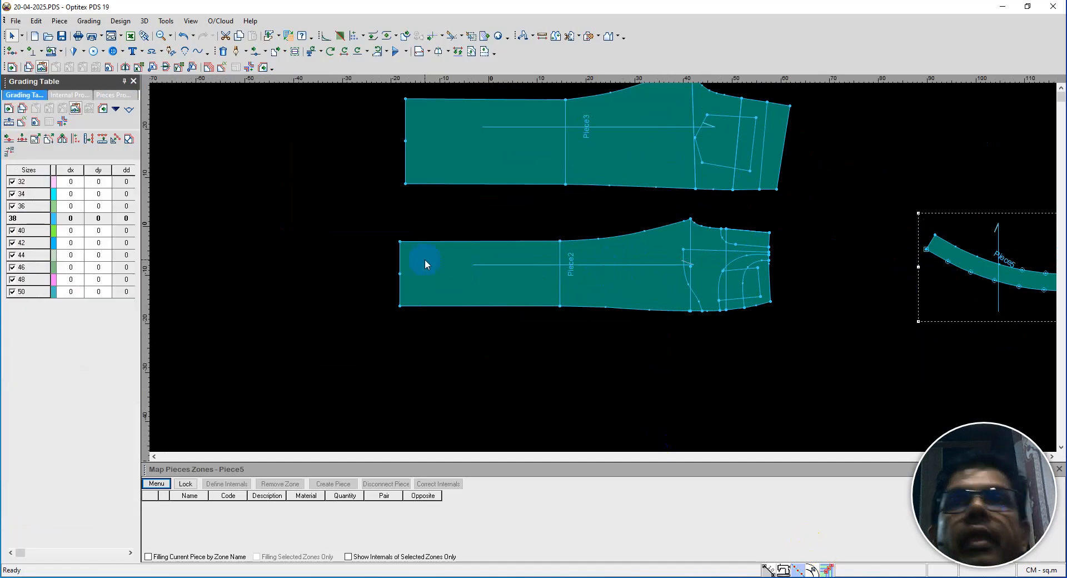
left_click(400, 243)
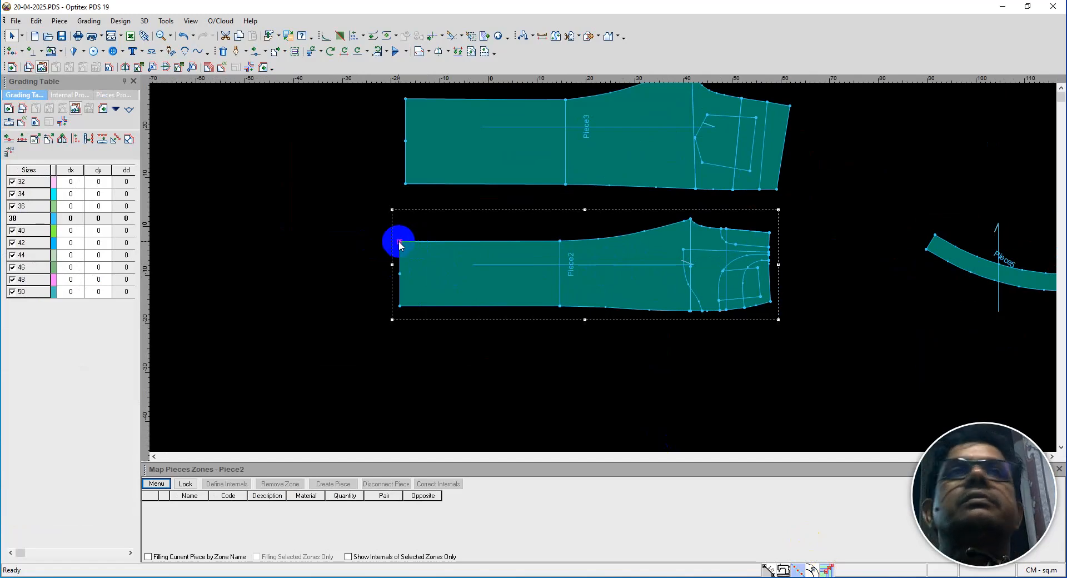
left_click(98, 183)
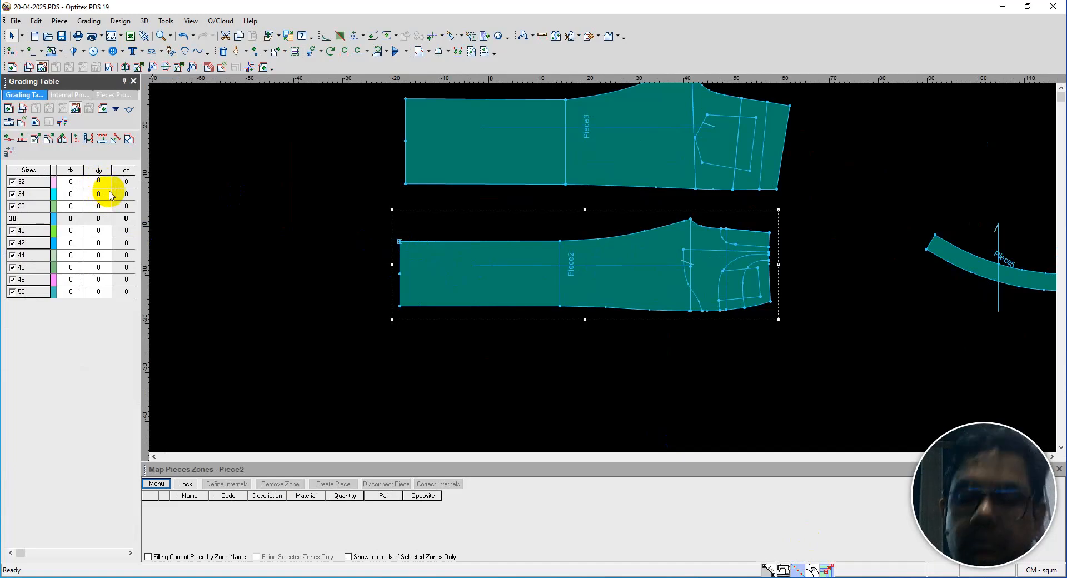
type(".3125")
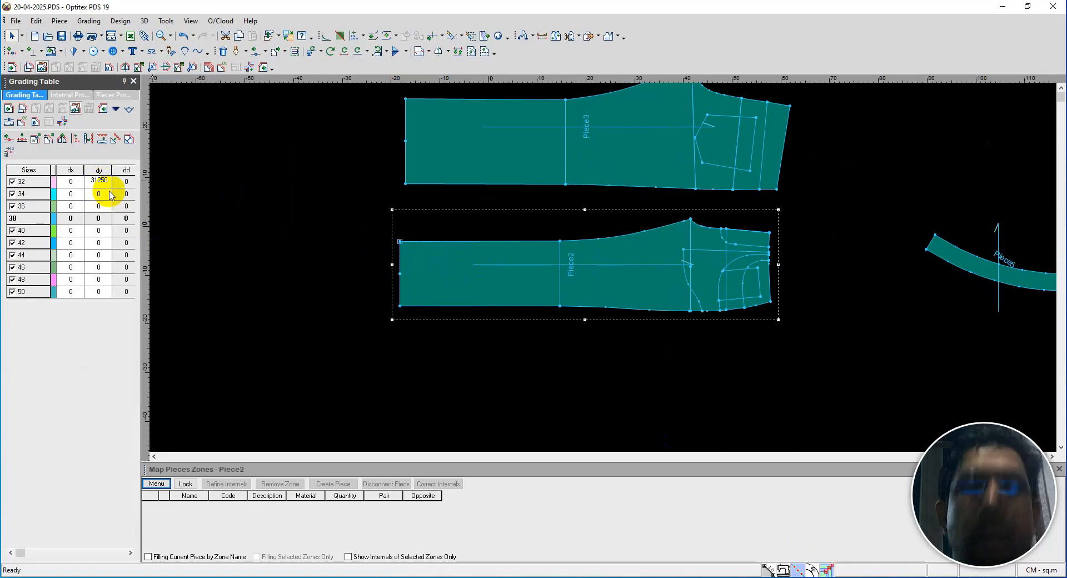
key("BackSpace")
key("BackSpace")
key("BackSpace")
key("BackSpace")
key("BackSpace")
key("BackSpace")
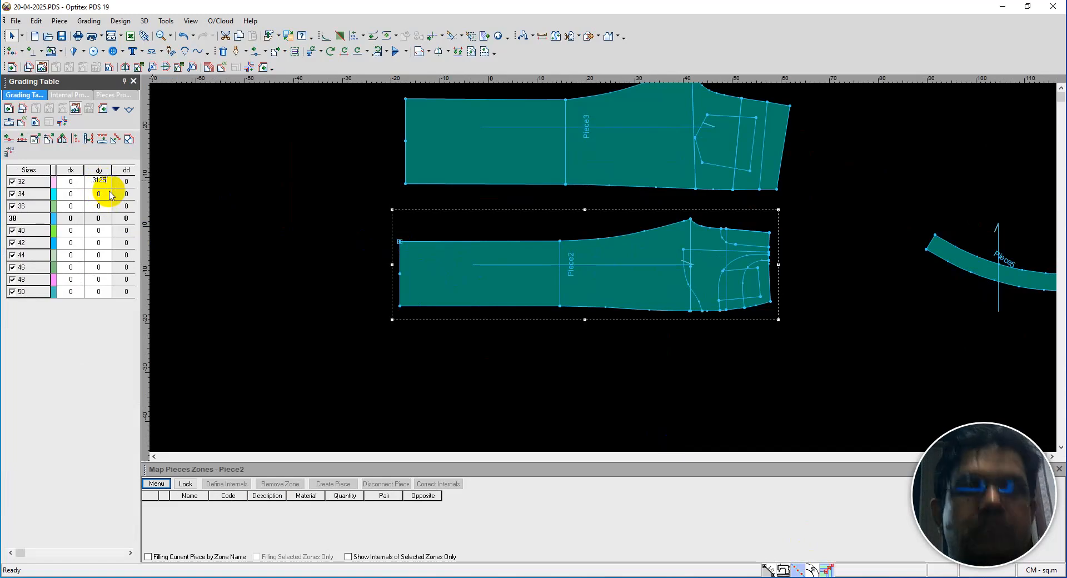
type(".3125")
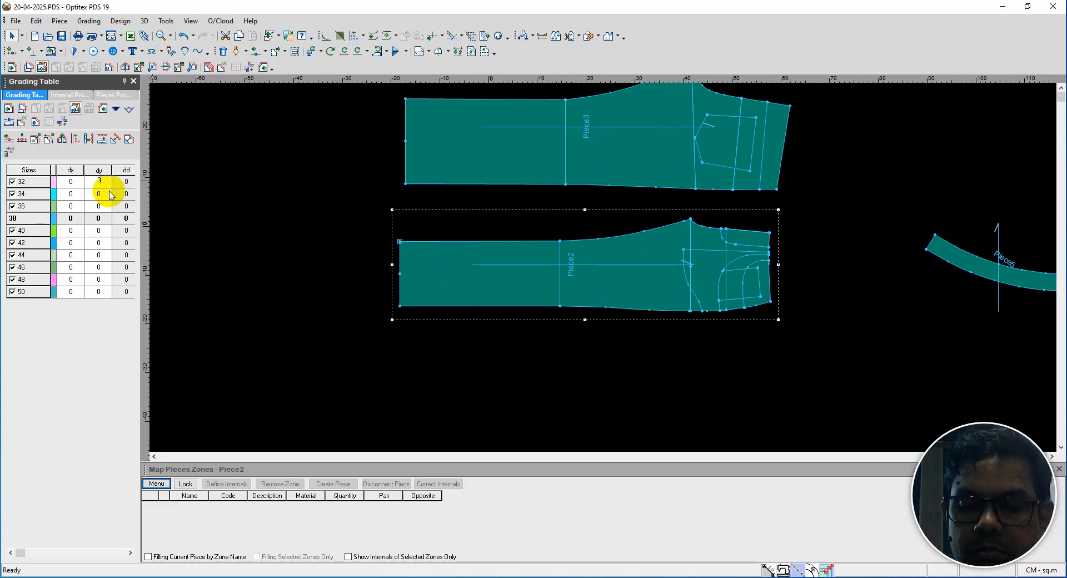
key("Return")
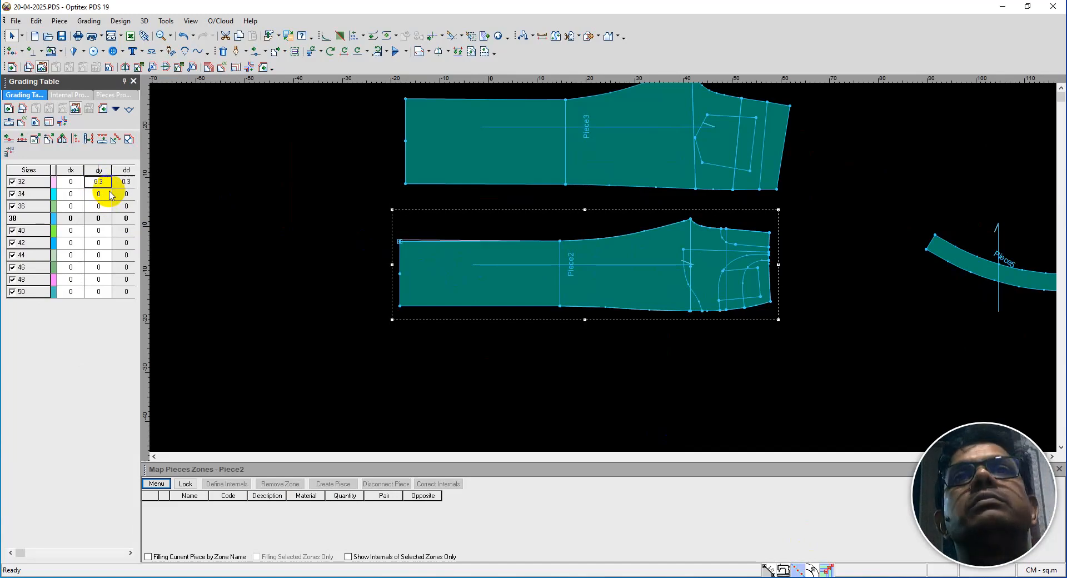
Set size 32's dy to -0.3 for the same hem corner.
left_click(229, 245)
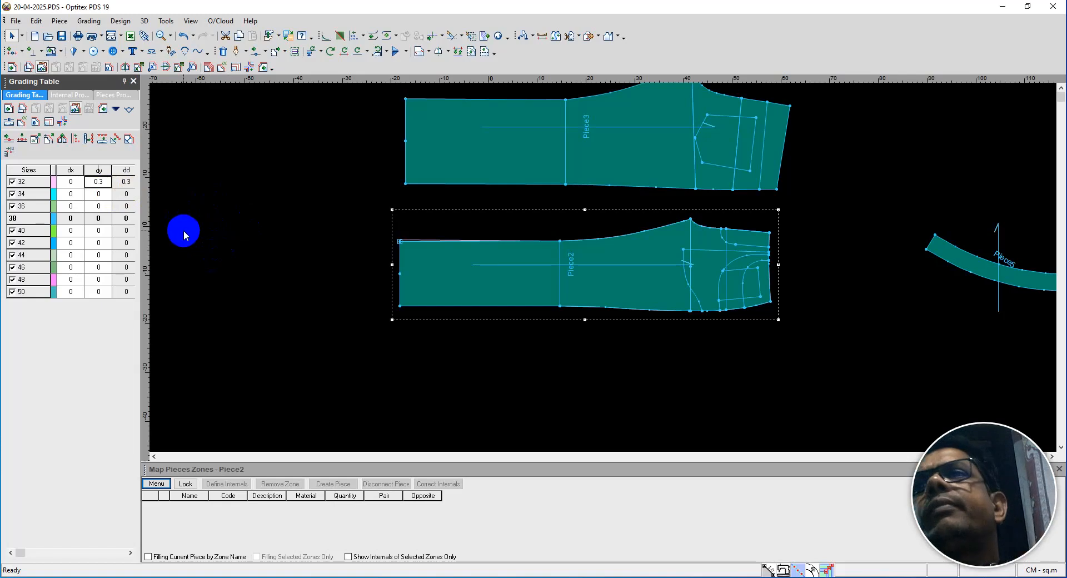
double_click(90, 180)
key("BackSpace")
type(".3125")
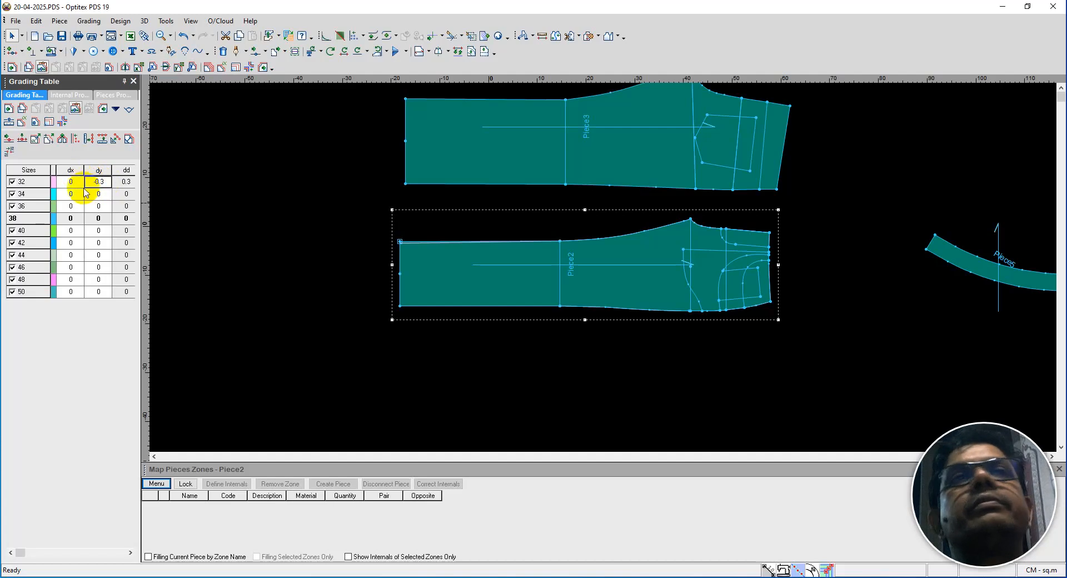
Apply Equal All to the dy values so every size uses the 0.3 increment at the upper hem corner.
left_click(95, 170)
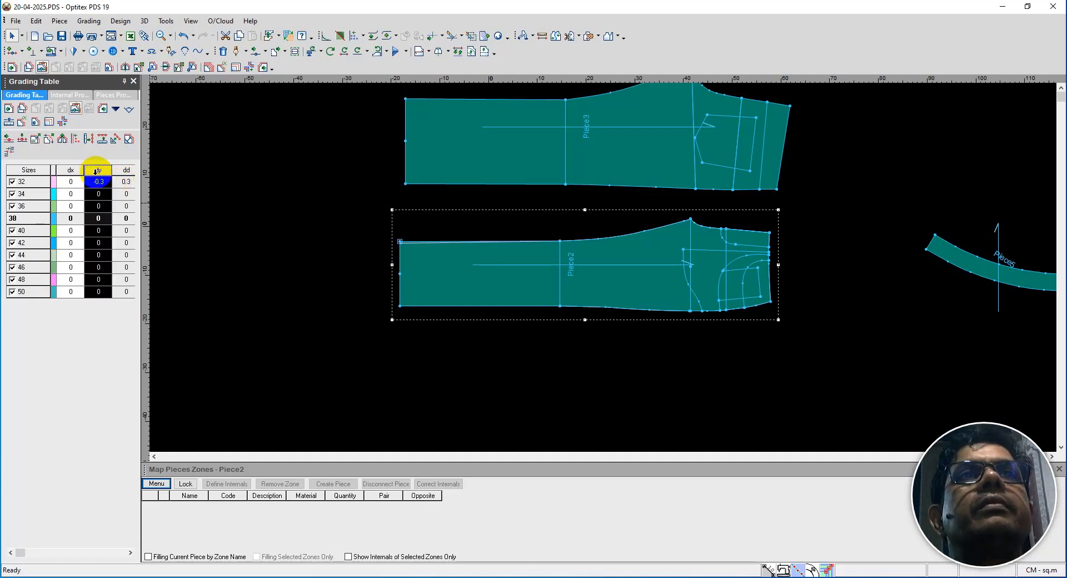
right_click(97, 171)
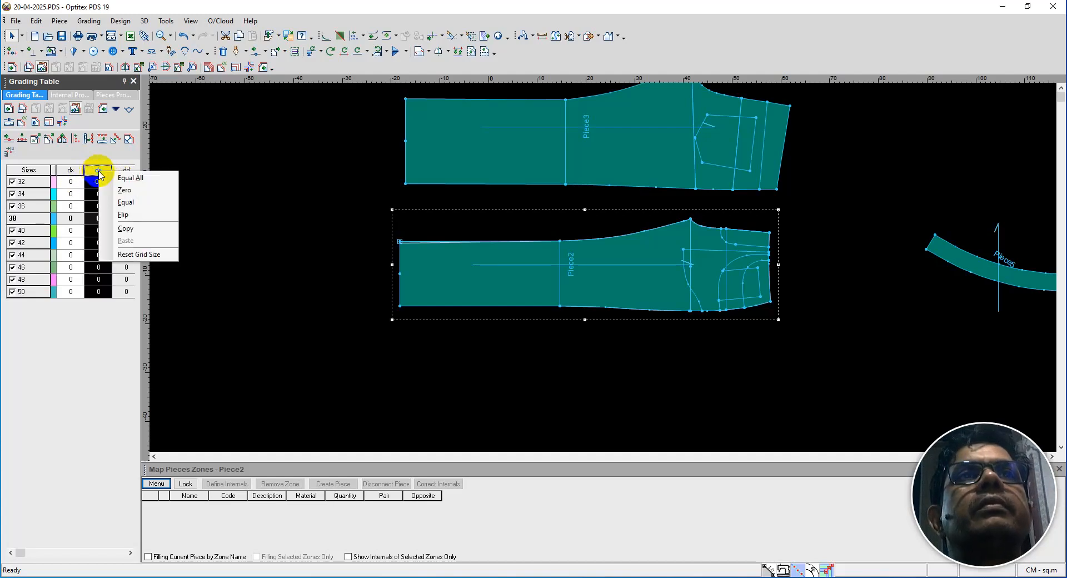
left_click(133, 177)
scroll(603, 268, "up", 3)
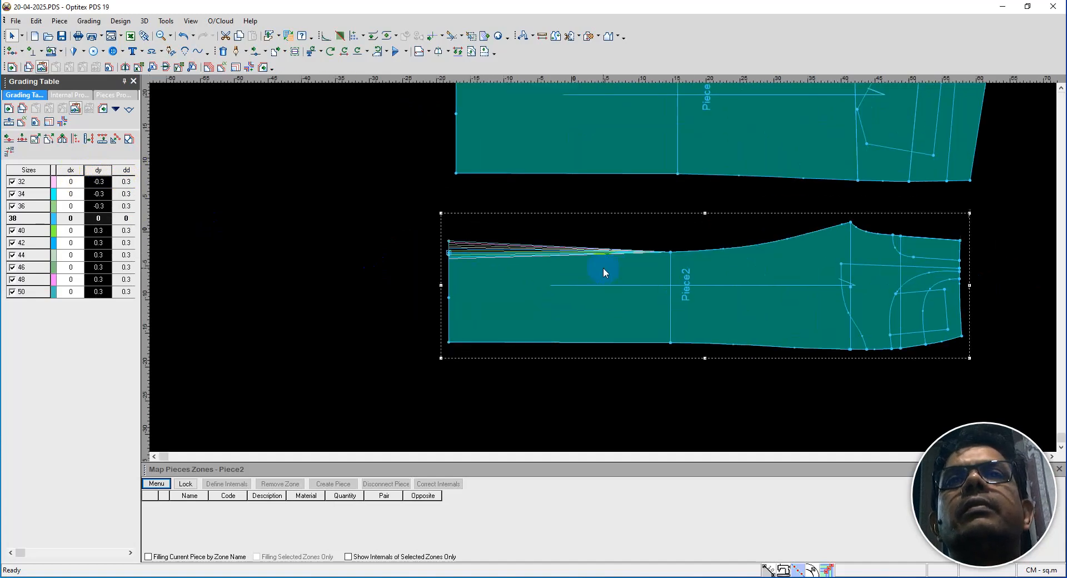
scroll(602, 269, "up", 3)
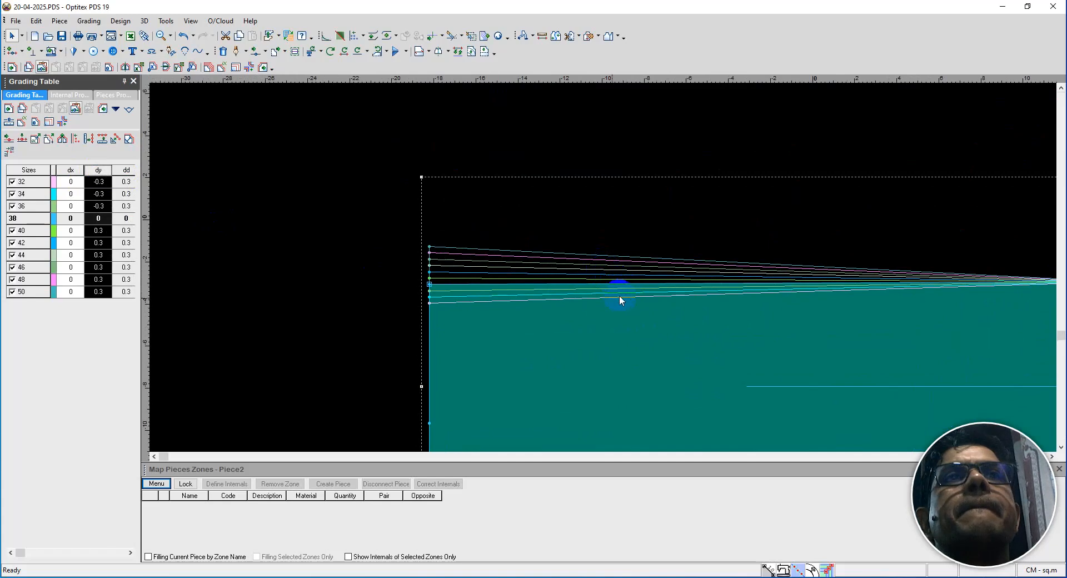
scroll(606, 270, "down", 3)
scroll(758, 288, "down", 1)
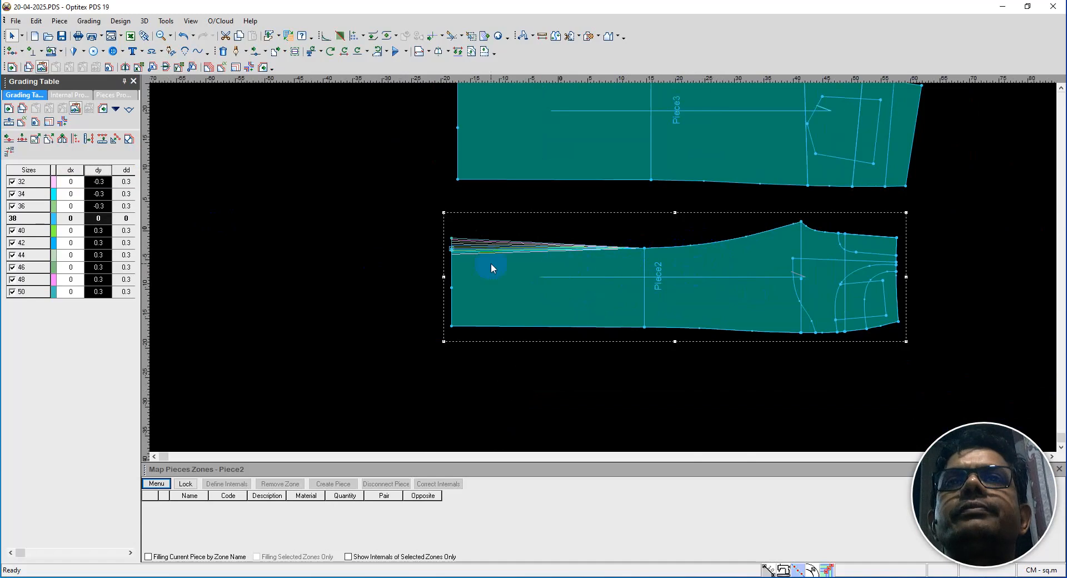
Set size 32's dx to 2 for the upper hem corner and apply Equal All to the dx values.
left_click(78, 189)
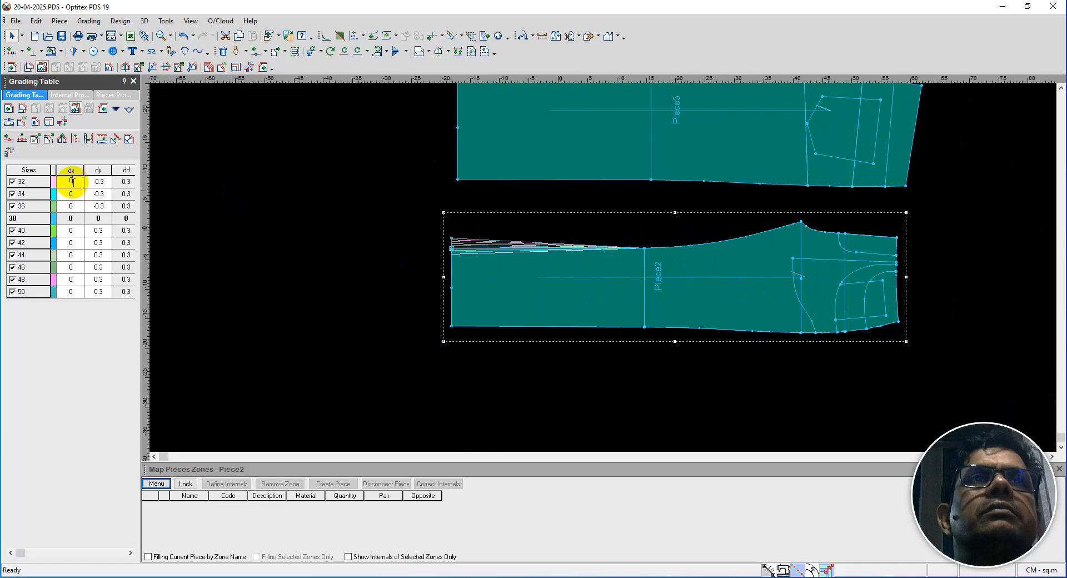
double_click(67, 181)
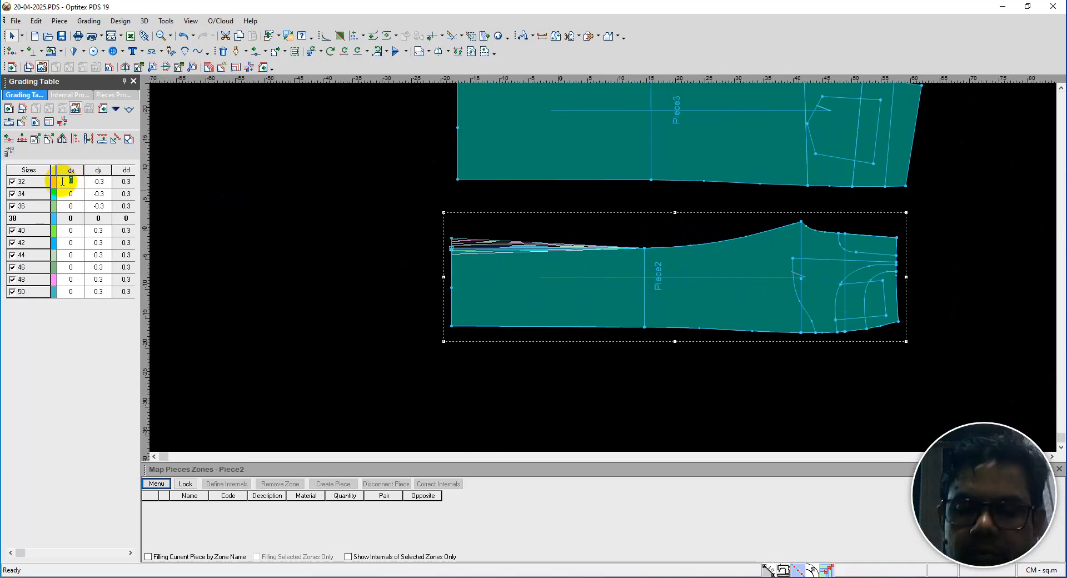
key("Return")
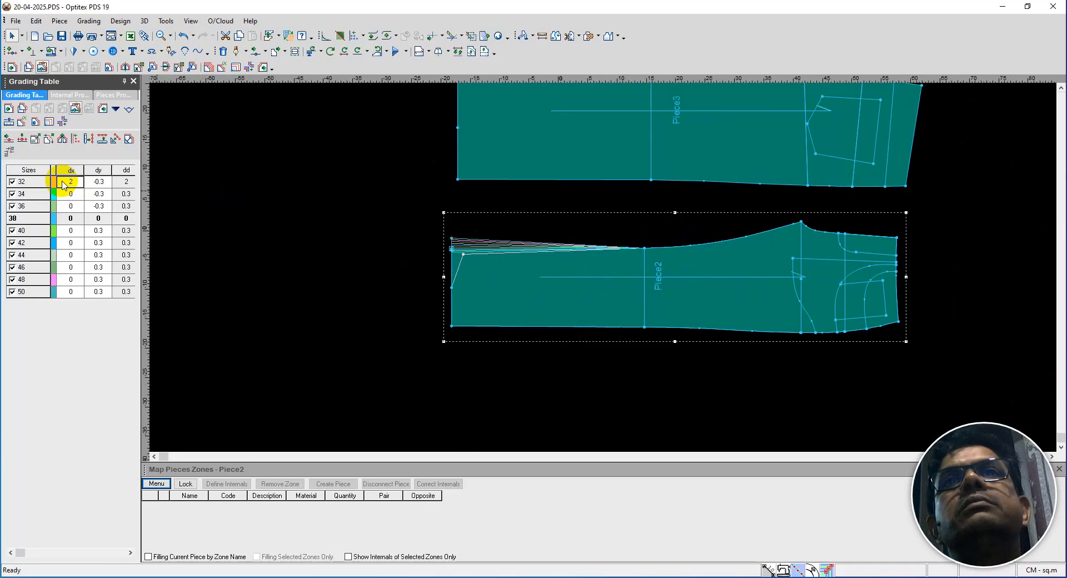
left_click(69, 169)
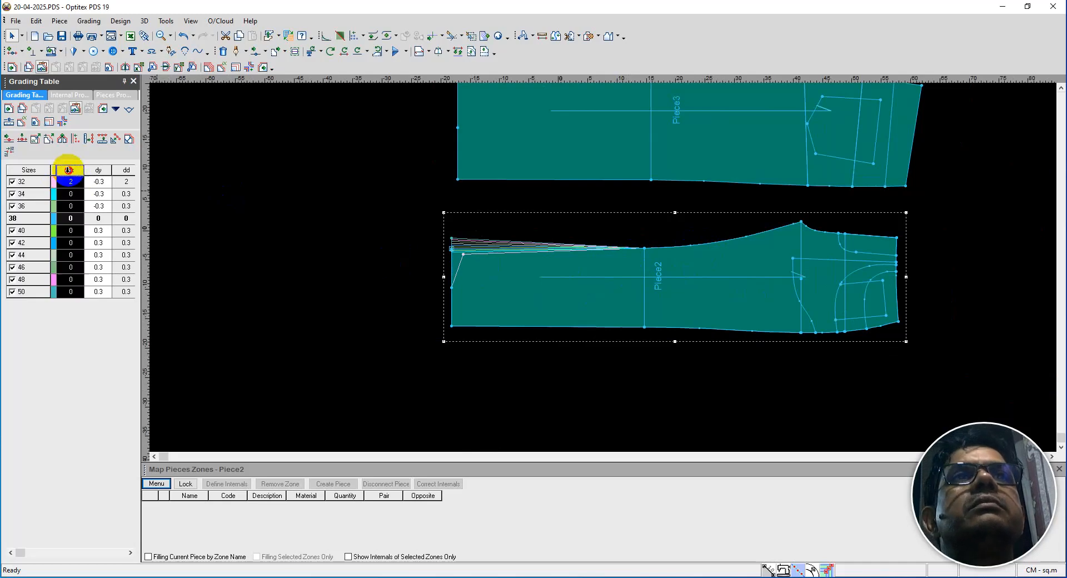
right_click(69, 170)
left_click(100, 167)
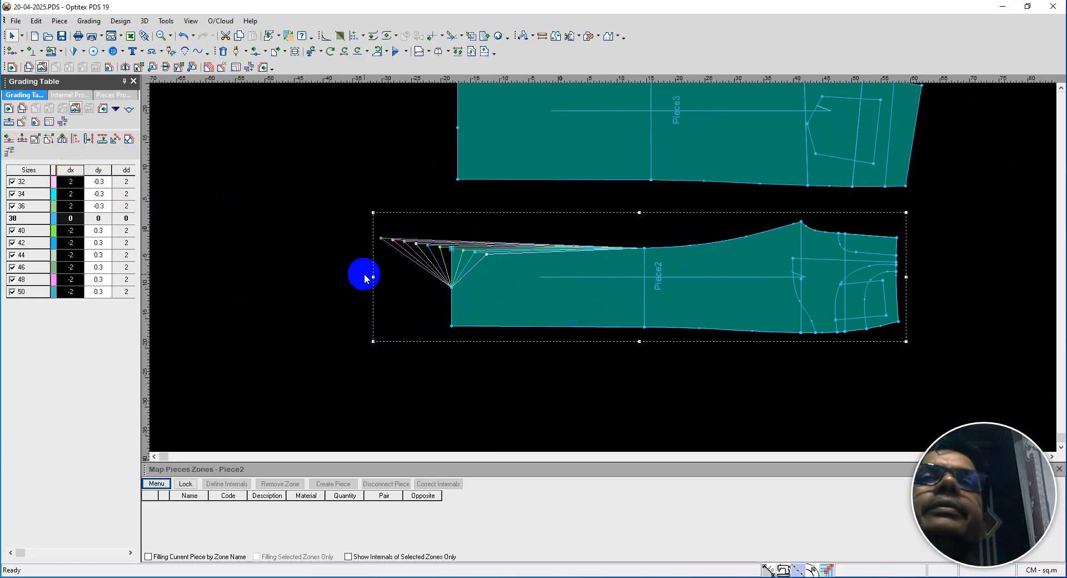
scroll(601, 267, "up", 3)
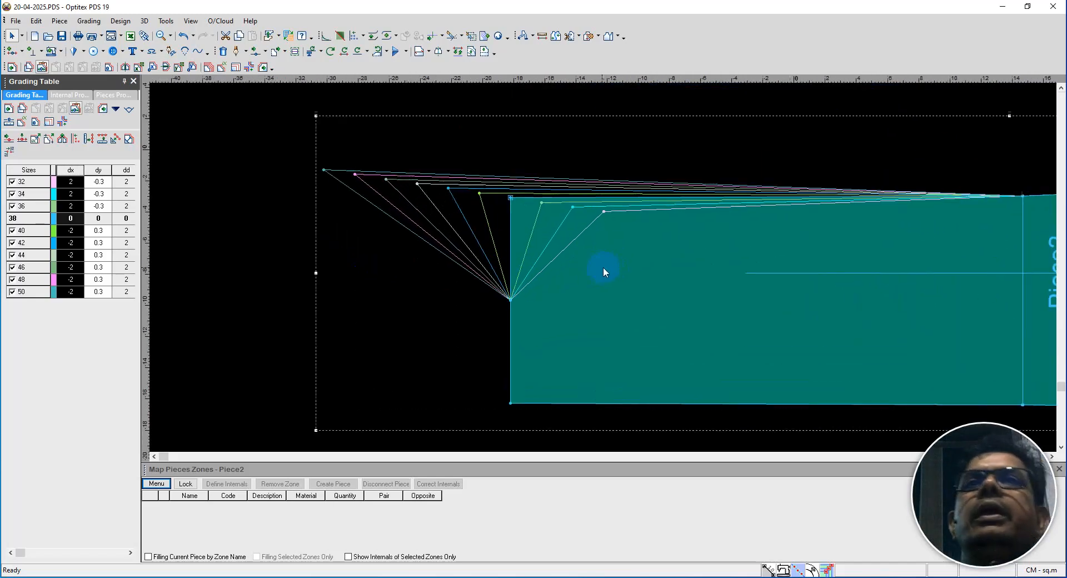
Copy the upper hem corner's dx grading onto the hem's midpoint and lower corner.
left_click(511, 198)
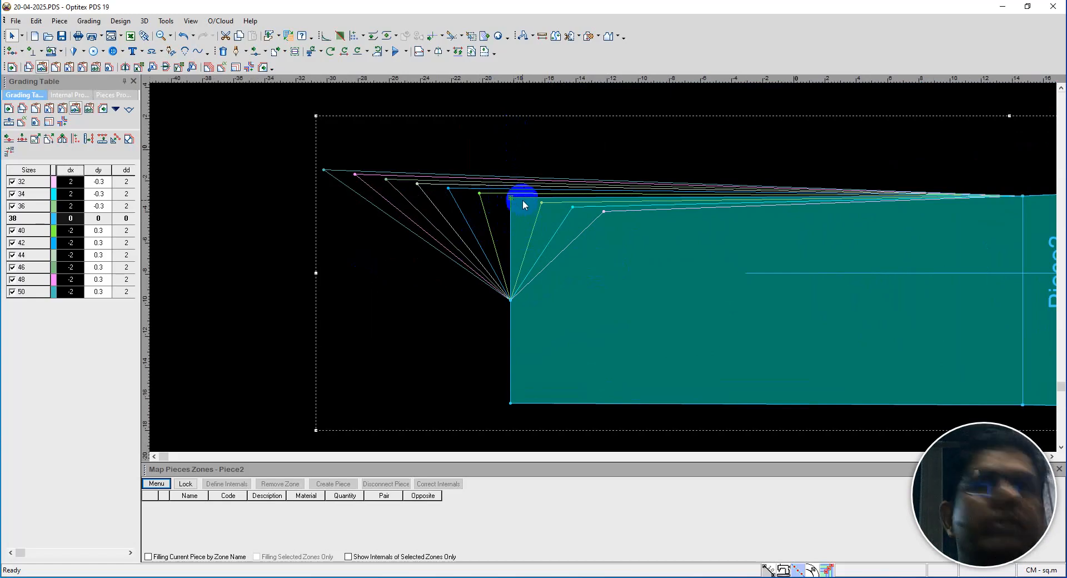
left_click(511, 300)
left_click(510, 301)
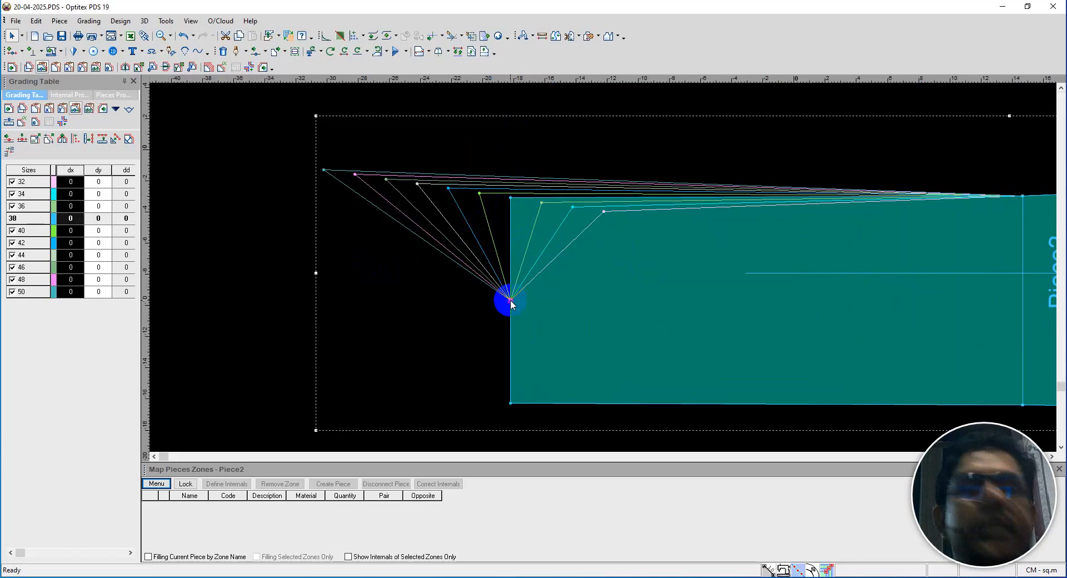
key("ctrl+5")
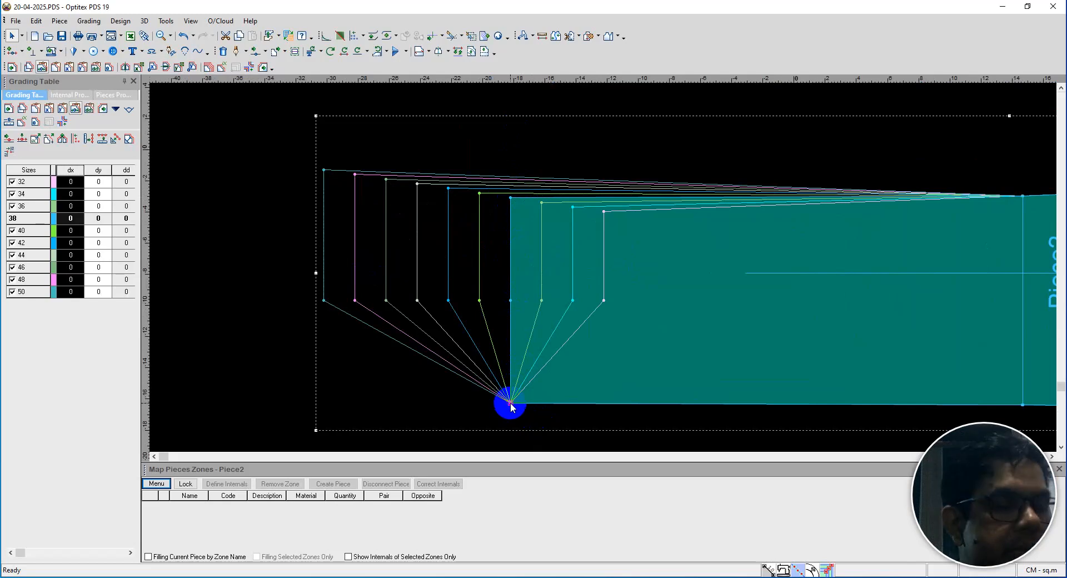
key("ctrl+5")
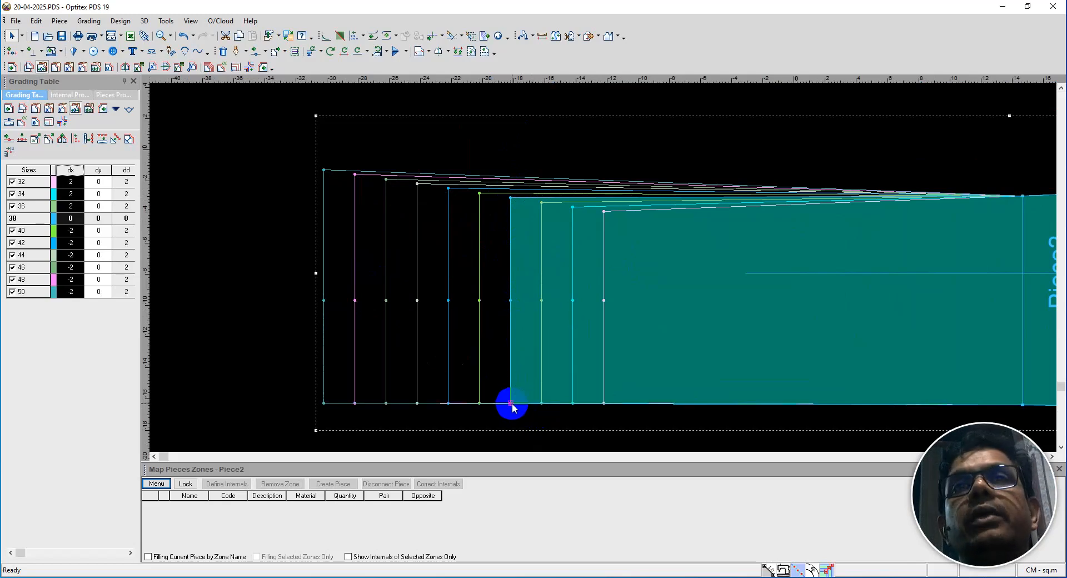
Copy the upper hem corner's dy grading onto the lower hem corner with its direction flipped.
left_click(511, 199)
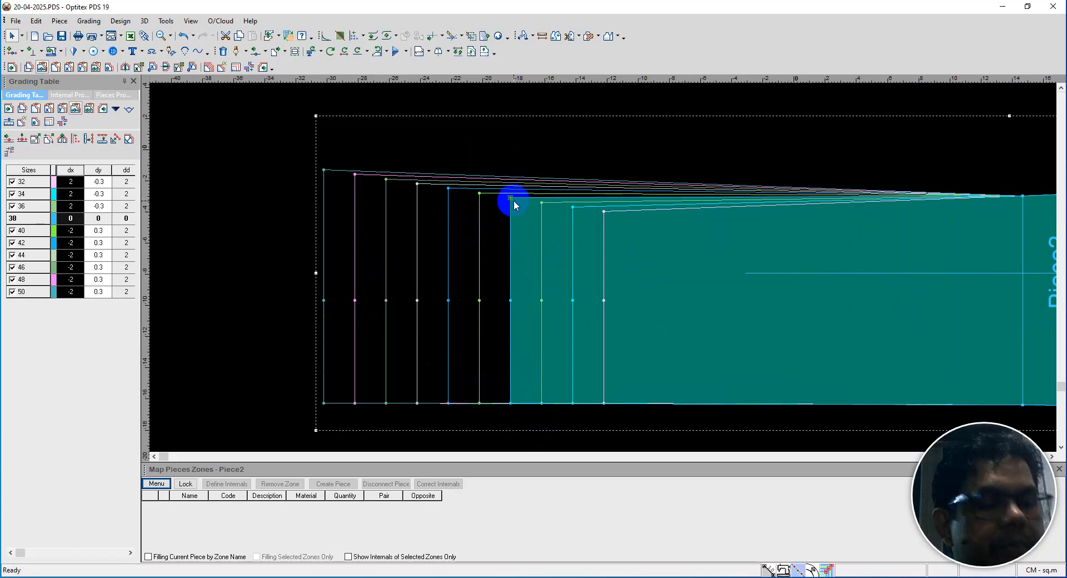
left_click(511, 404)
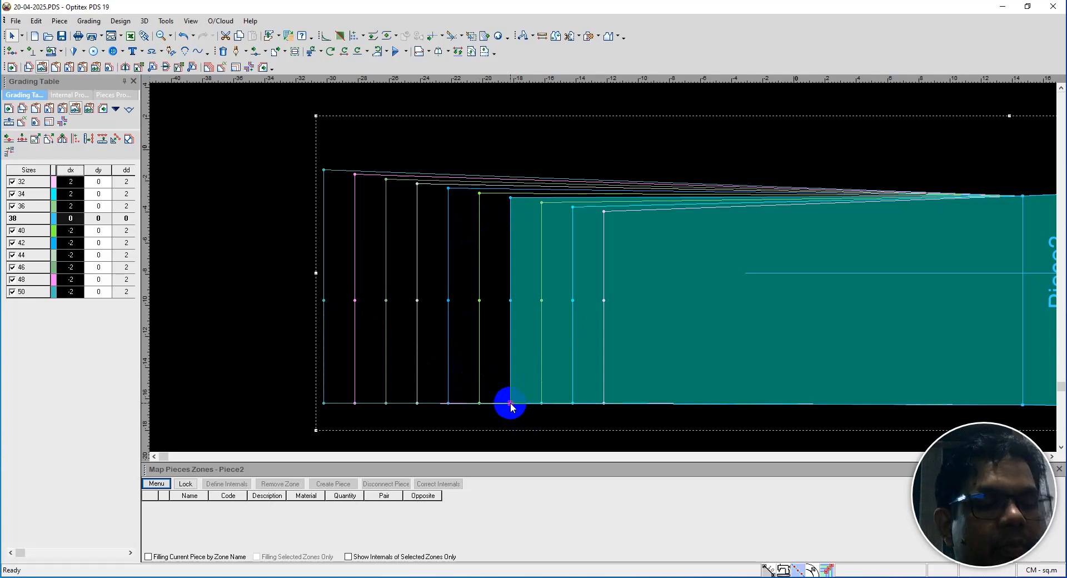
key("ctrl+6")
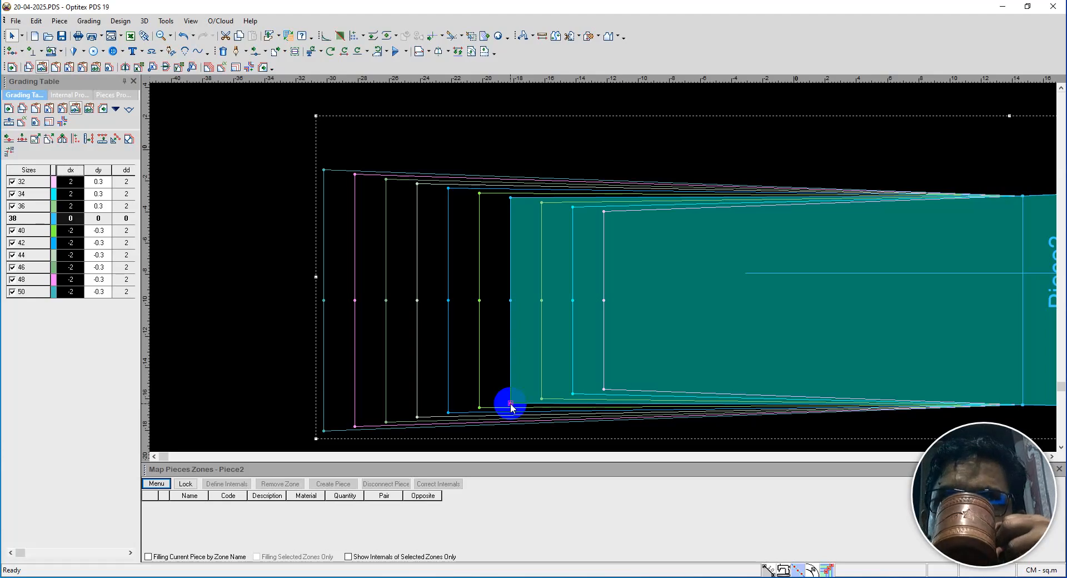
scroll(510, 406, "down", 3)
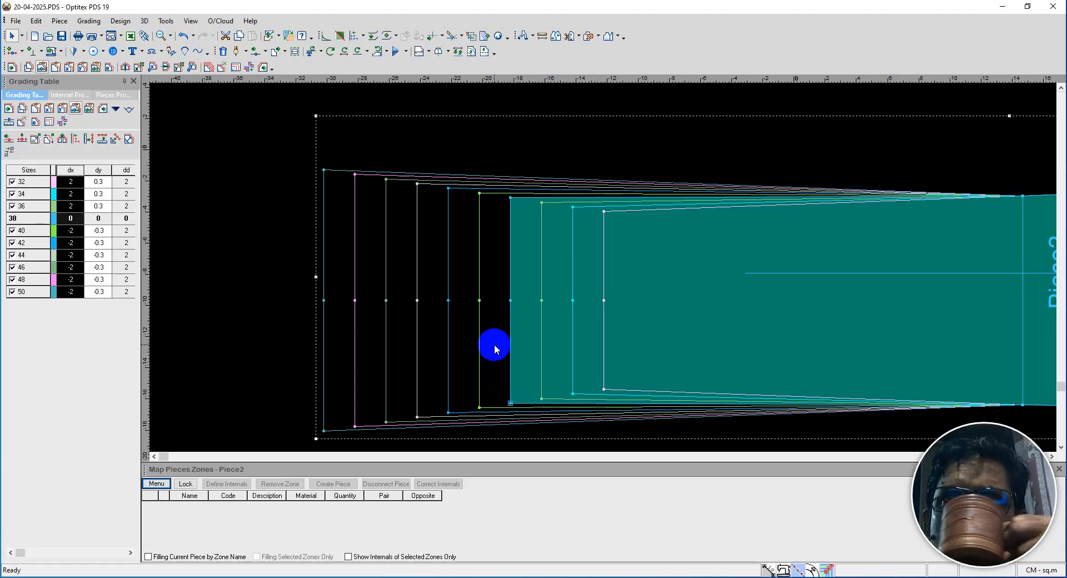
scroll(514, 257, "down", 2)
scroll(514, 257, "up", 3)
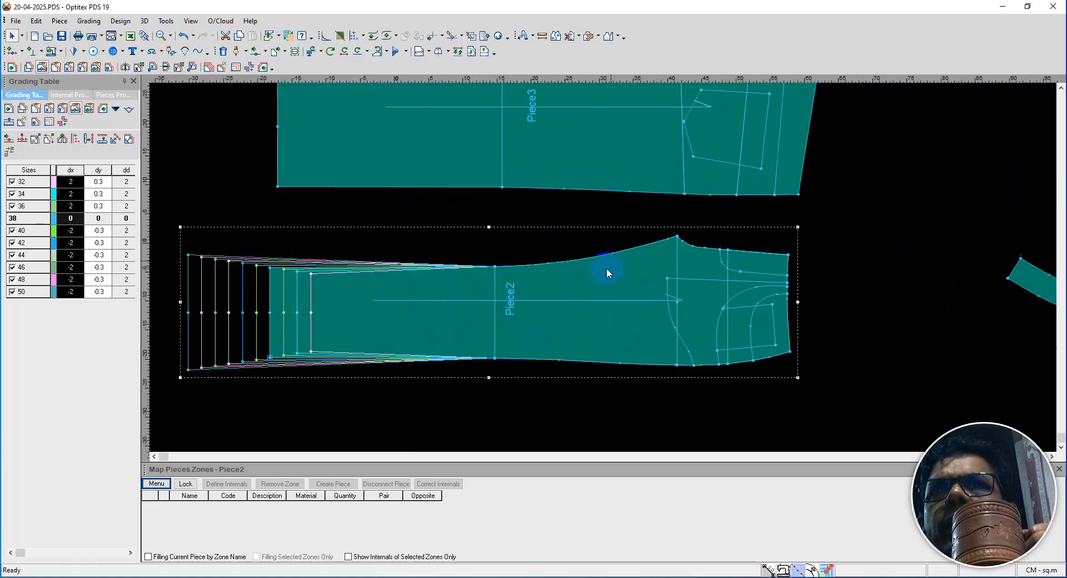
Copy only the dy grading from the upper hem corner to the upper end of Piece2's knee line.
left_click(189, 262)
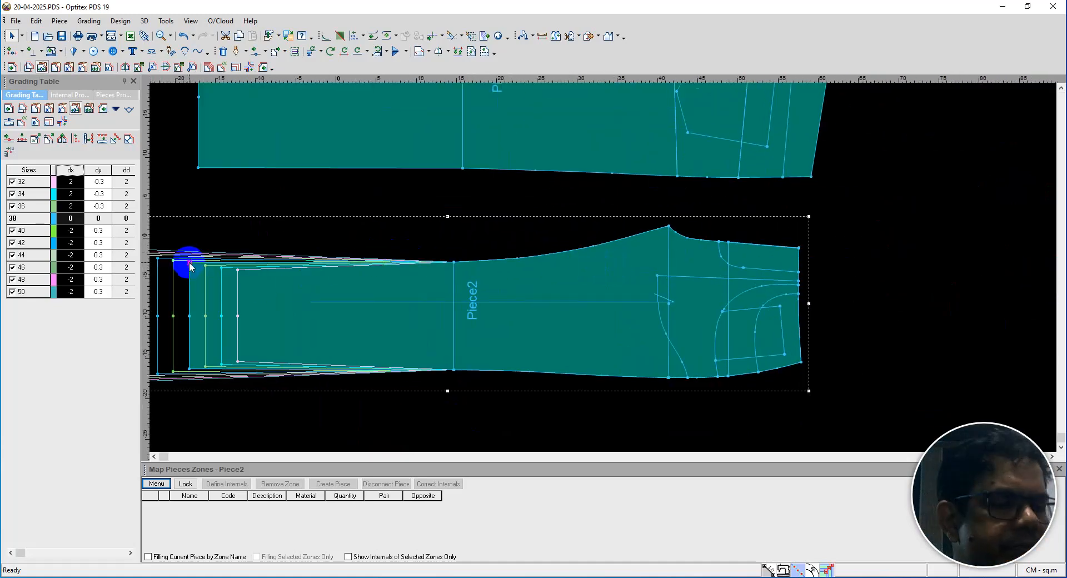
left_click(454, 261)
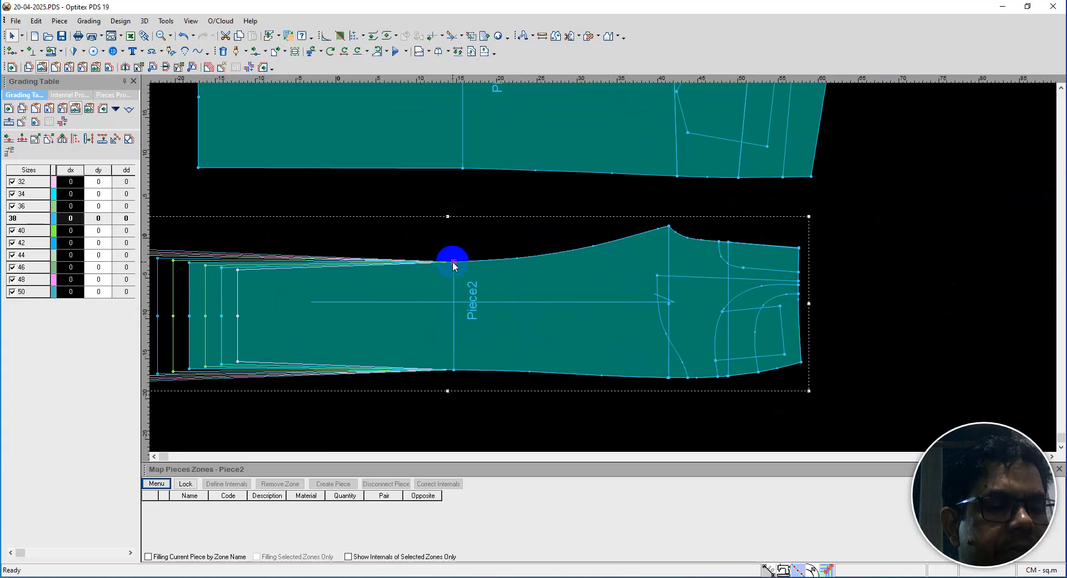
key("ctrl+v")
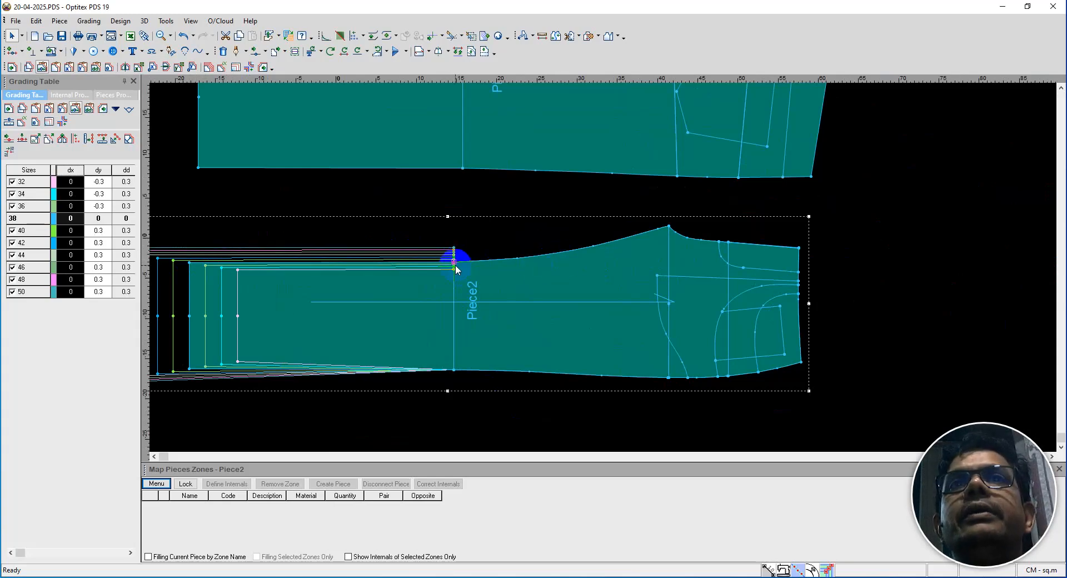
scroll(465, 257, "up", 2)
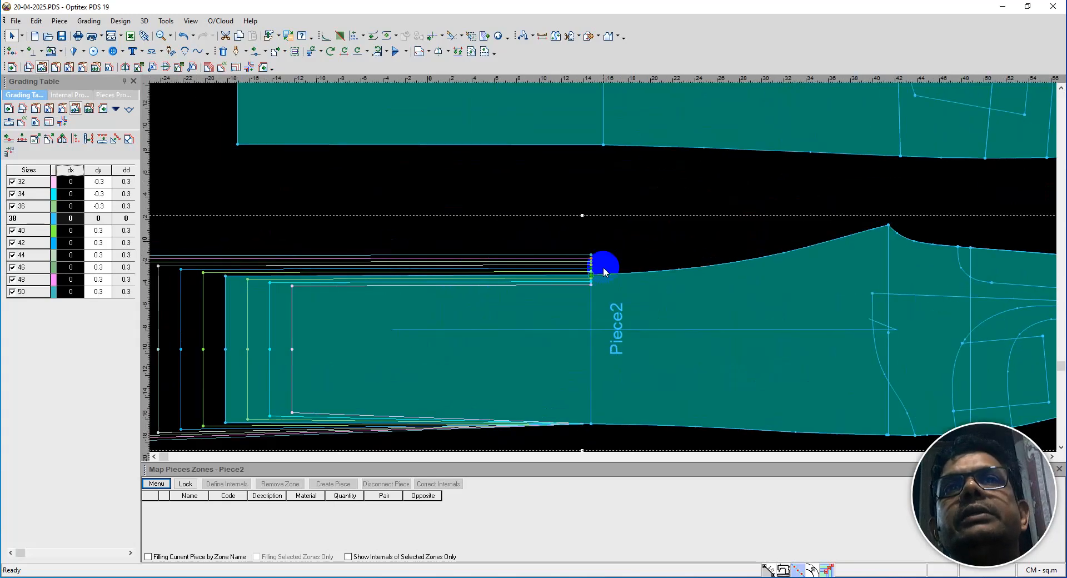
scroll(616, 273, "down", 3)
scroll(603, 266, "up", 1)
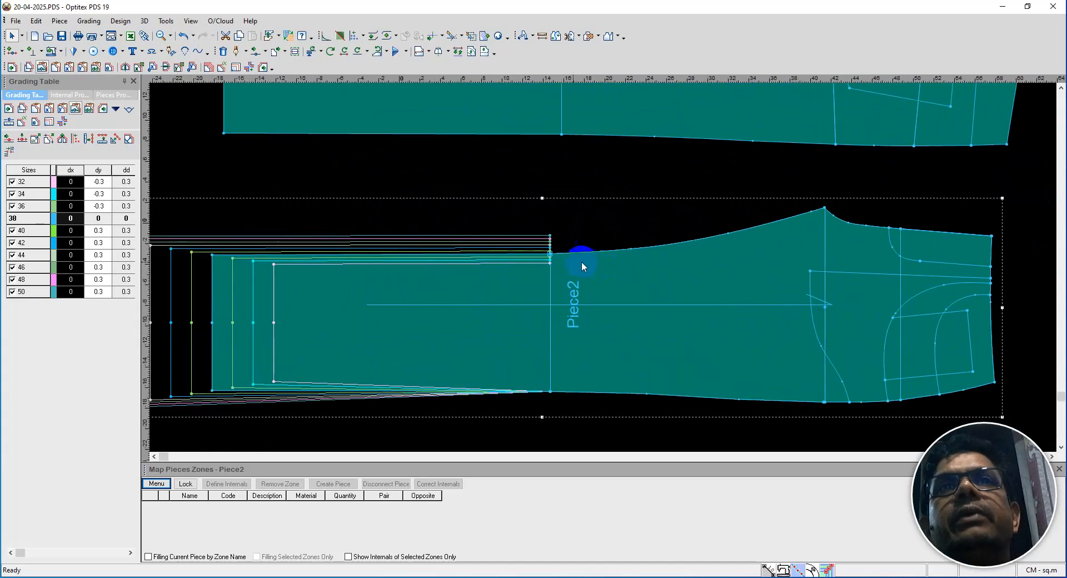
Hide the graded sizes of Piece2 so that only base size 38 is displayed.
left_click(827, 570)
left_click(554, 281)
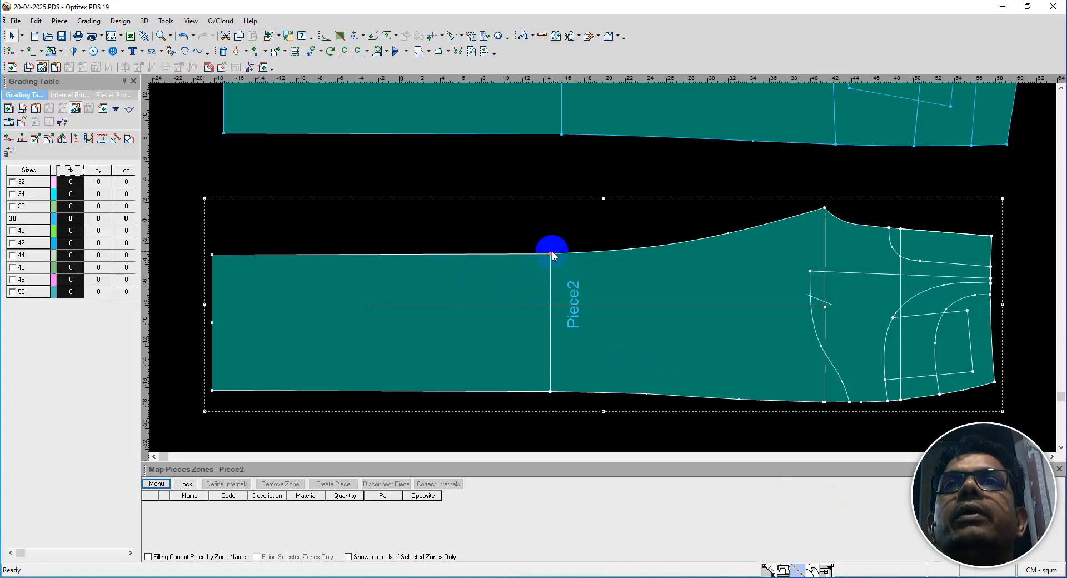
Check the Connected property of the points at the upper and lower ends of Piece2's knee line.
left_click(550, 255)
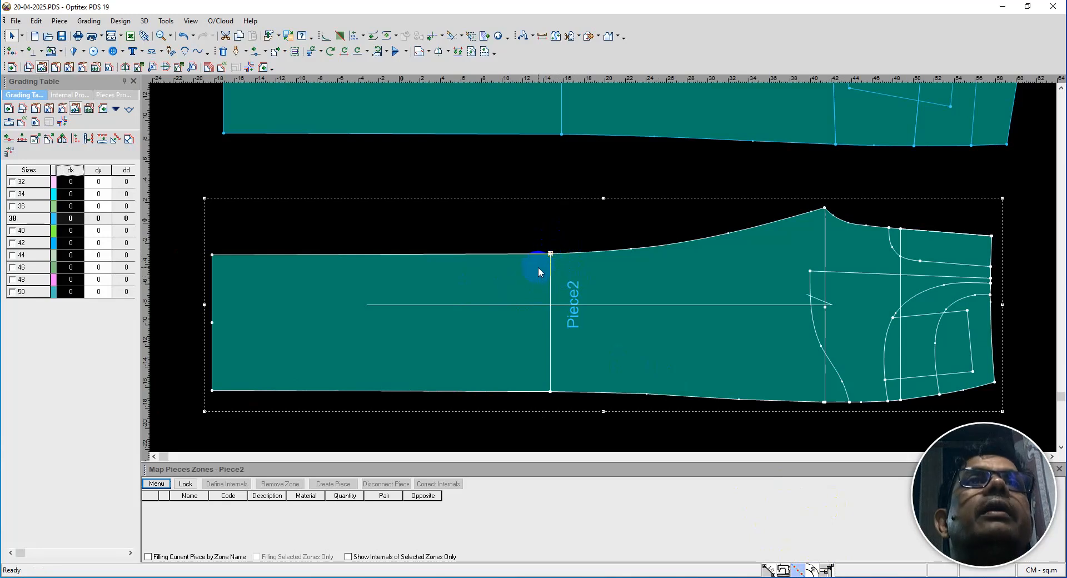
left_click(111, 94)
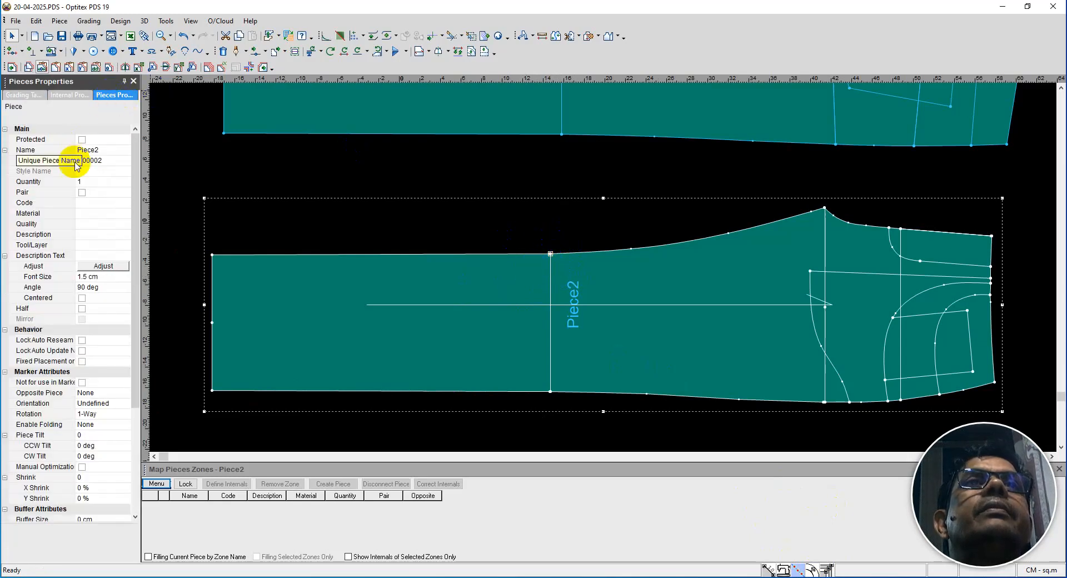
left_click(78, 96)
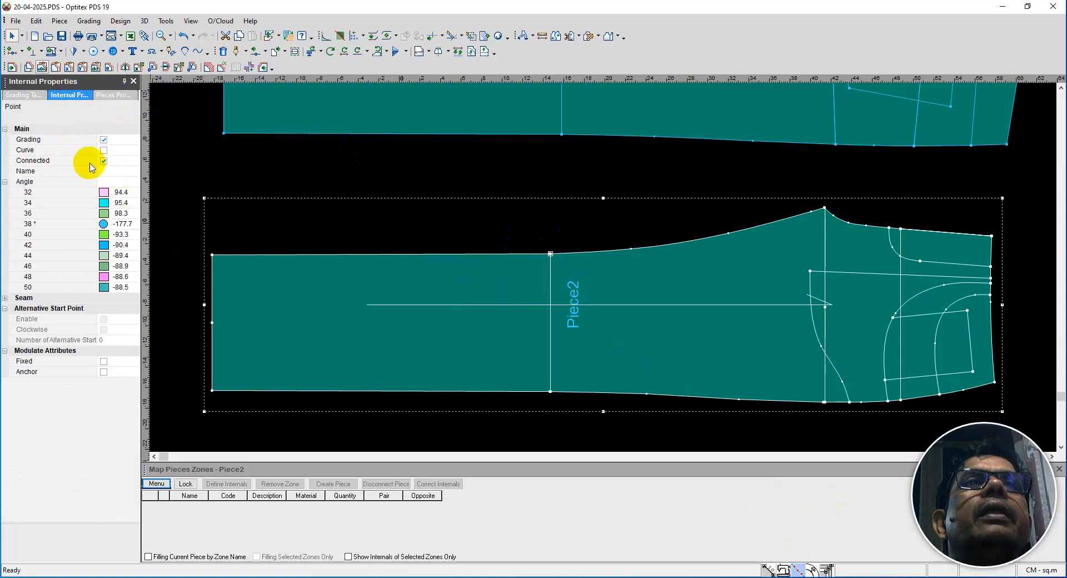
left_click(526, 256)
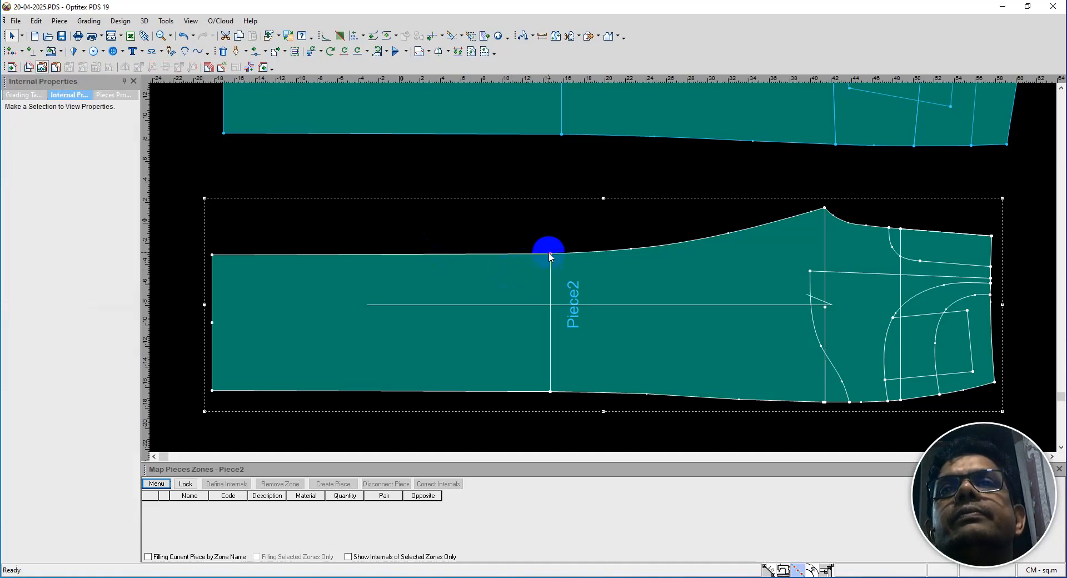
left_click(550, 255)
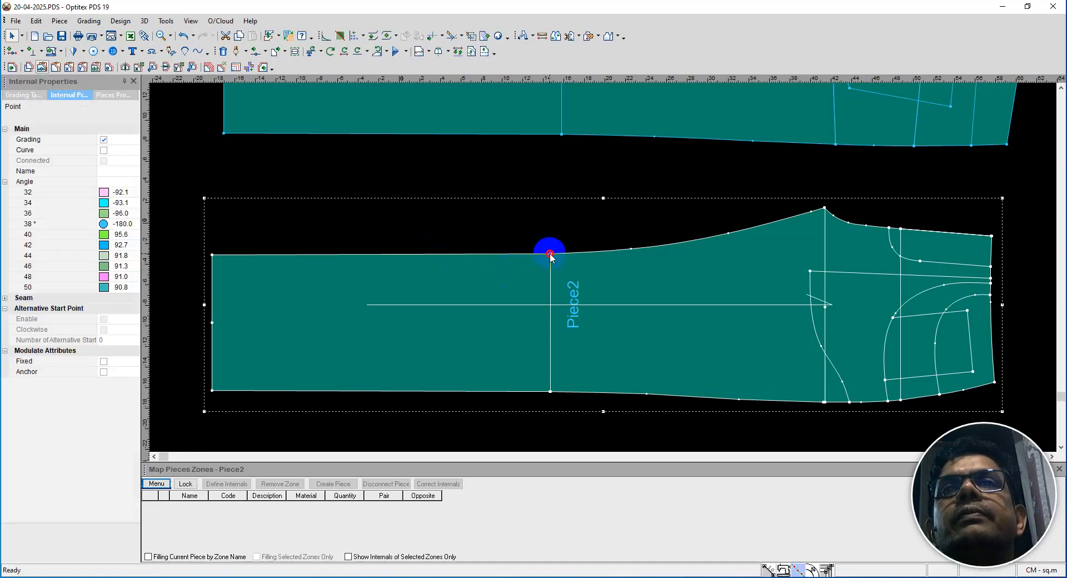
left_click(106, 160)
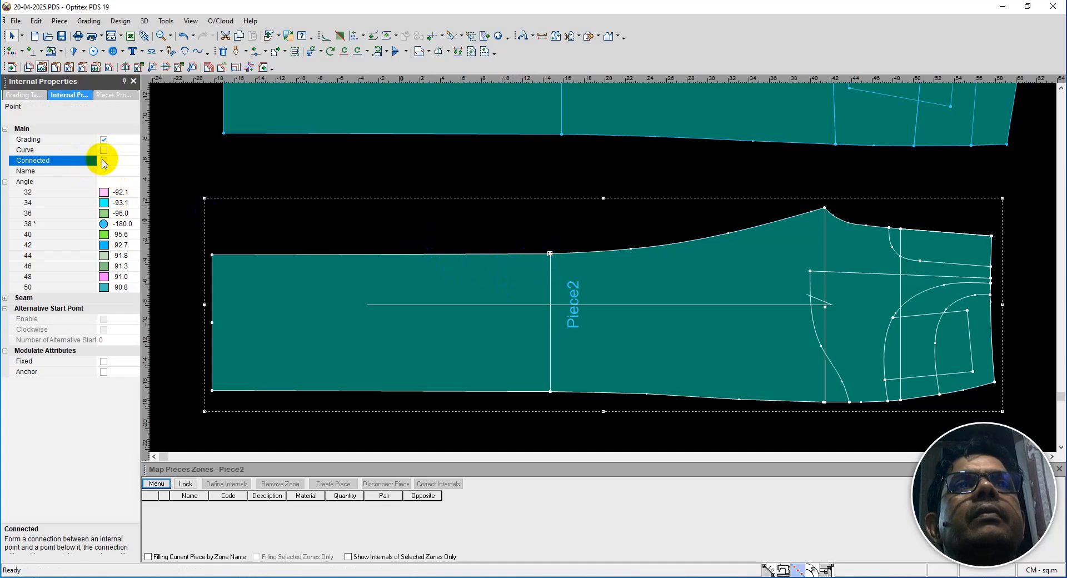
left_click(568, 286)
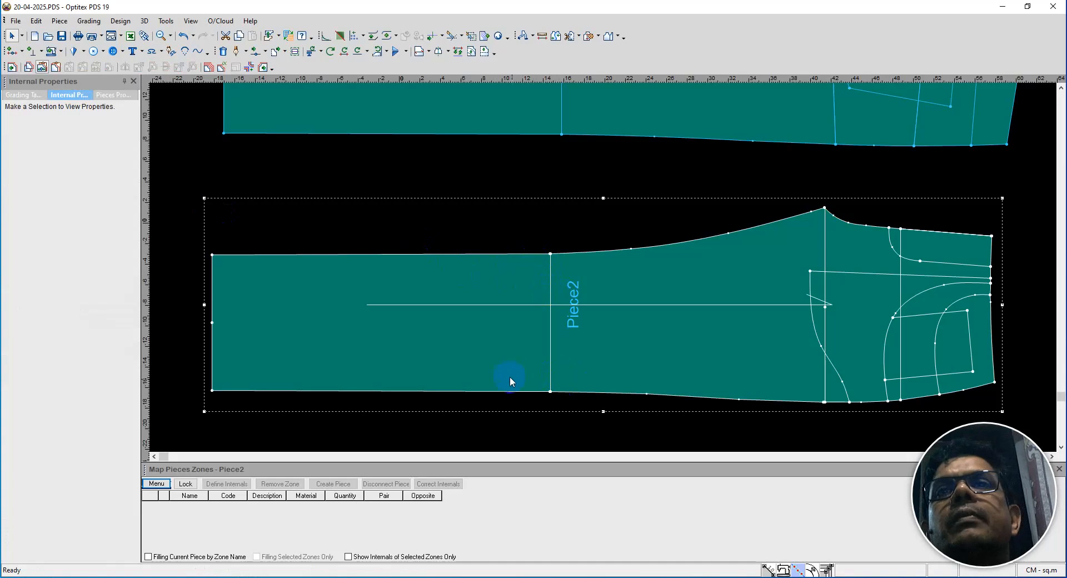
left_click(550, 392)
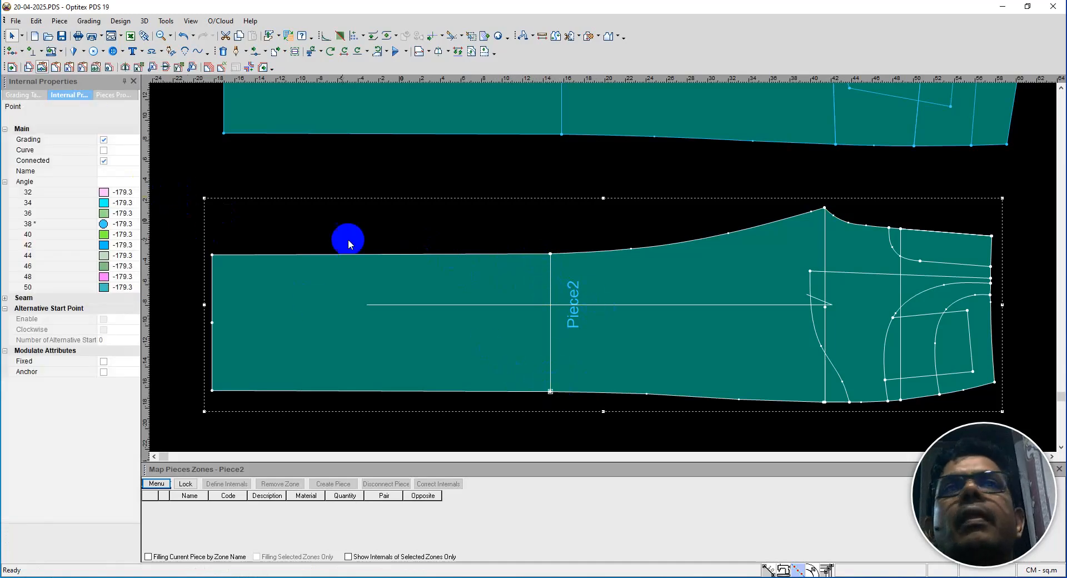
Move the outline point beside Piece2's upper knee exactly onto the upper end of the knee line.
left_click(549, 254)
scroll(603, 267, "up", 3)
scroll(603, 267, "up", 3)
scroll(613, 263, "up", 2)
scroll(613, 265, "up", 2)
left_click(581, 280)
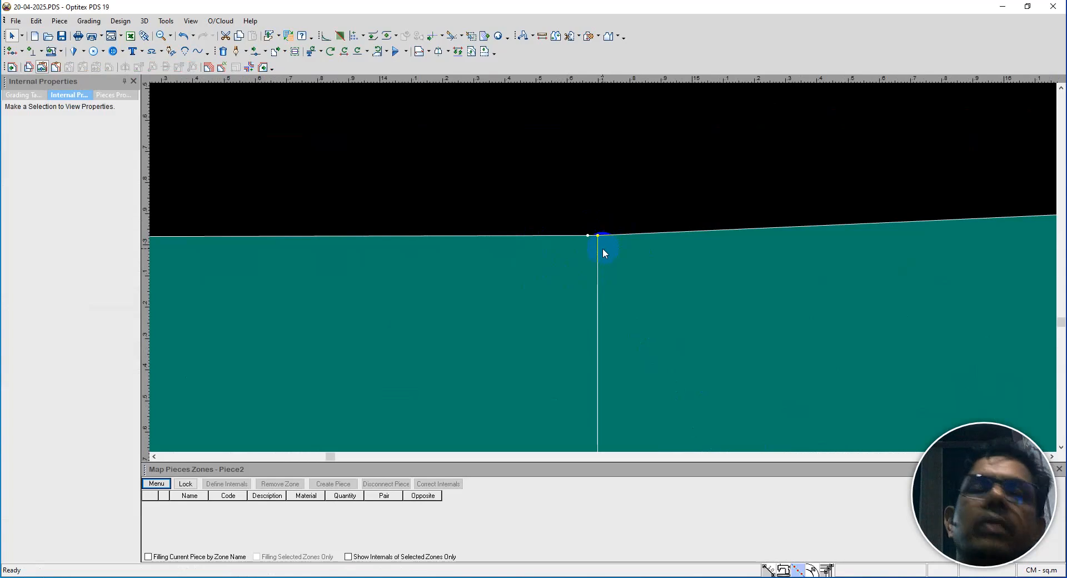
key("m")
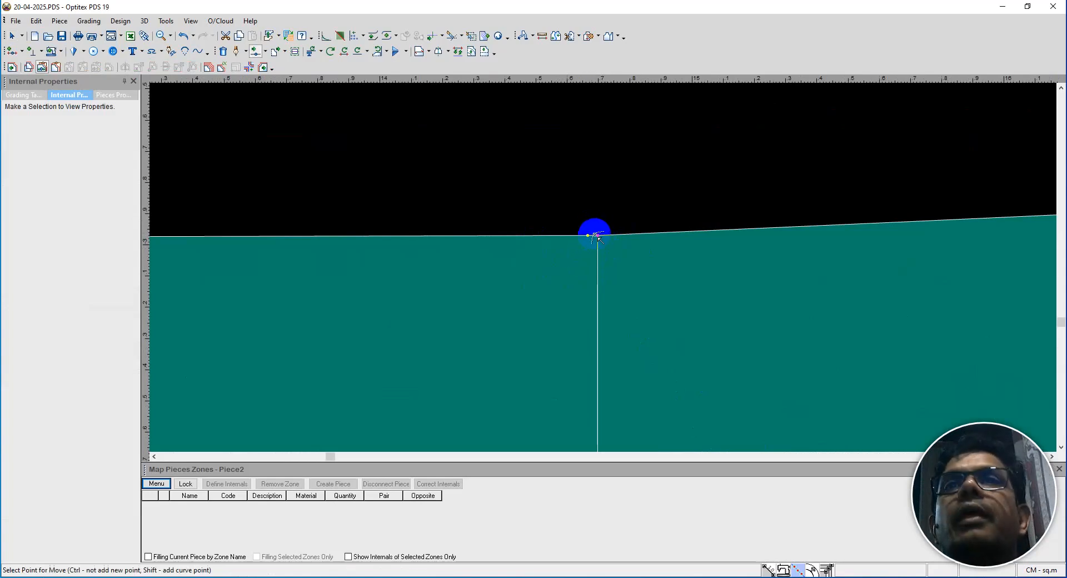
left_click(597, 238)
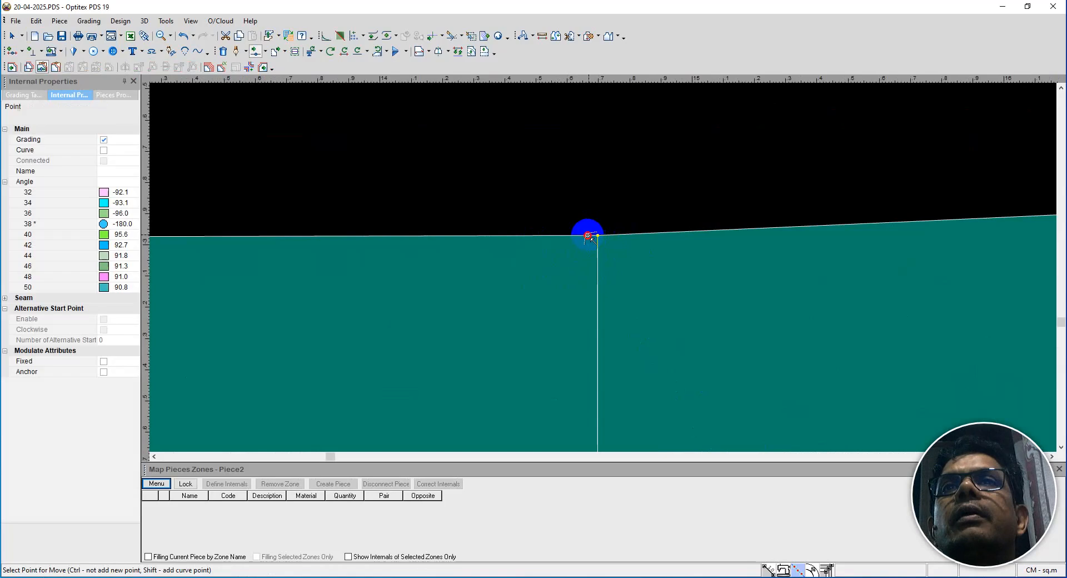
left_click(601, 238)
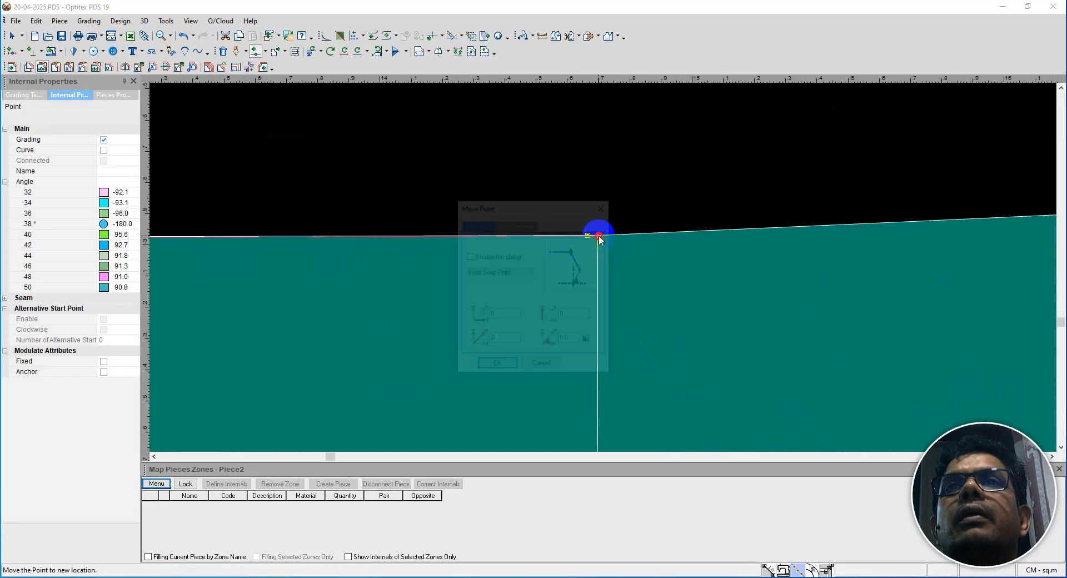
left_click(497, 364)
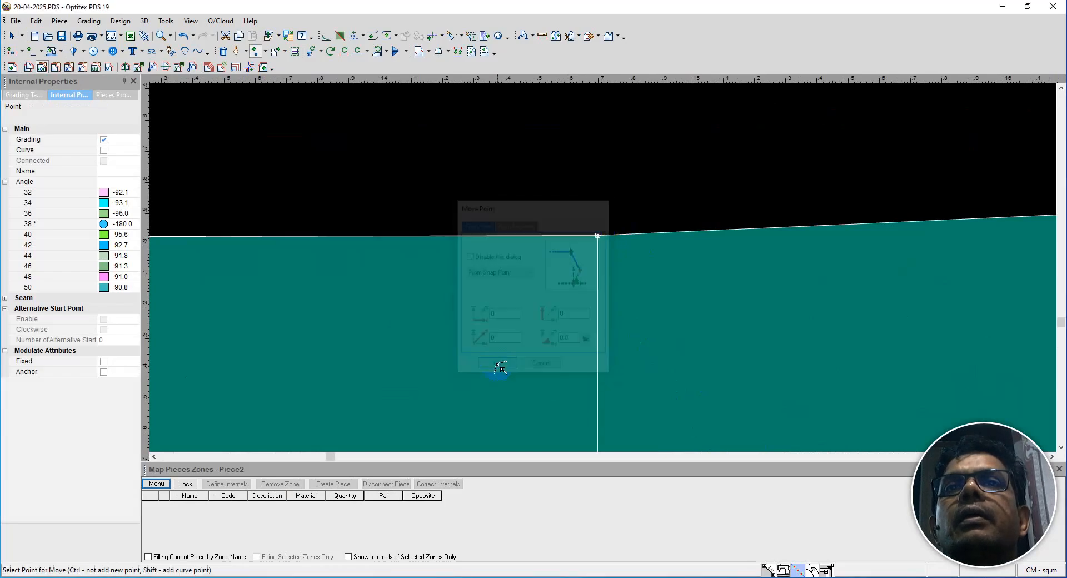
left_click(615, 305)
Move the outline point beside Piece2's lower knee exactly onto the lower end of the knee line and finish moving points.
scroll(605, 271, "down", 4)
scroll(605, 270, "down", 2)
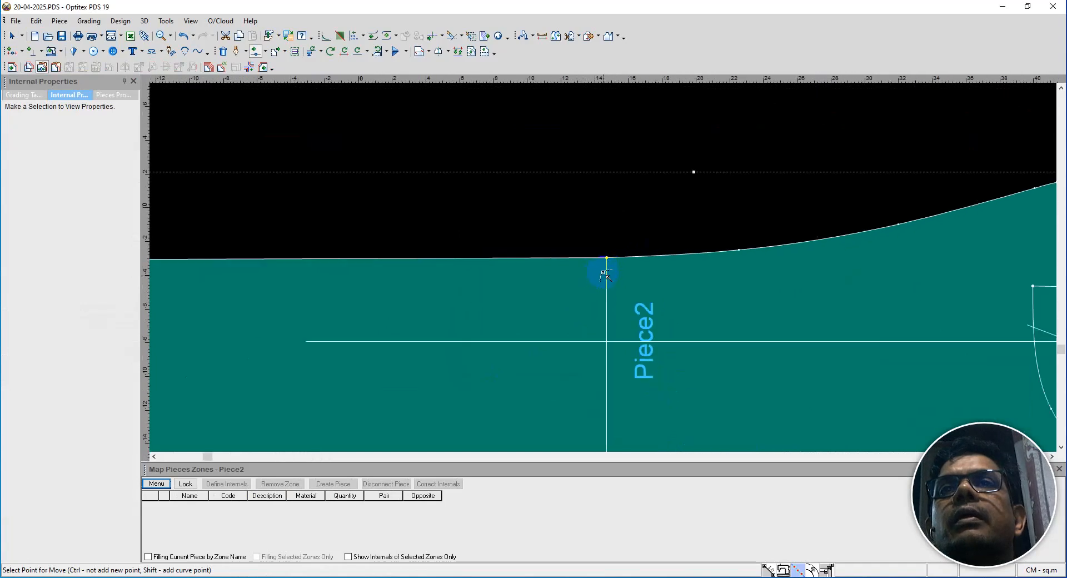
scroll(602, 305, "down", 3)
scroll(605, 271, "up", 4)
scroll(605, 272, "up", 3)
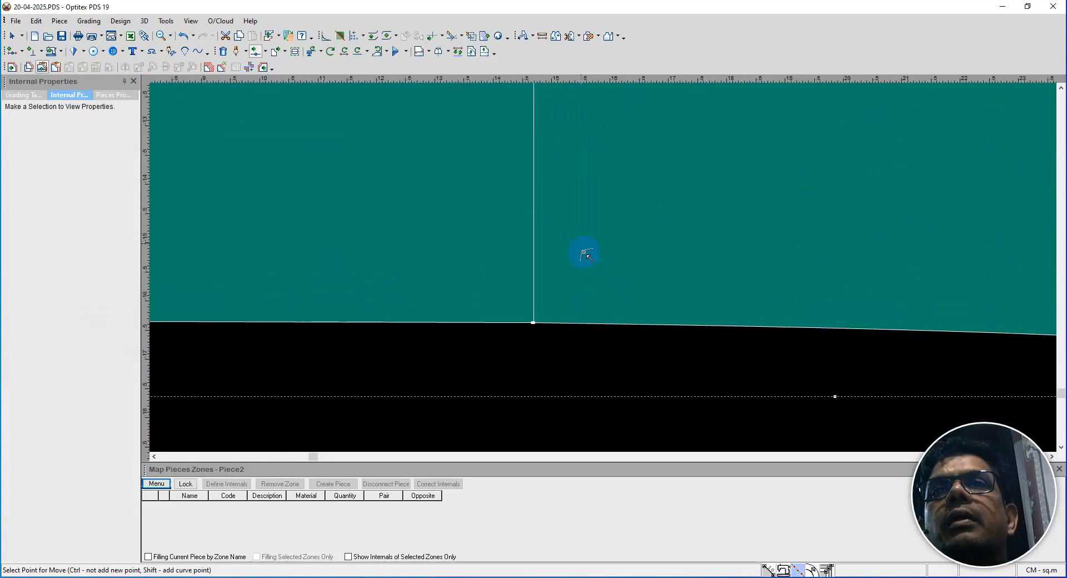
scroll(605, 271, "up", 3)
scroll(603, 271, "up", 4)
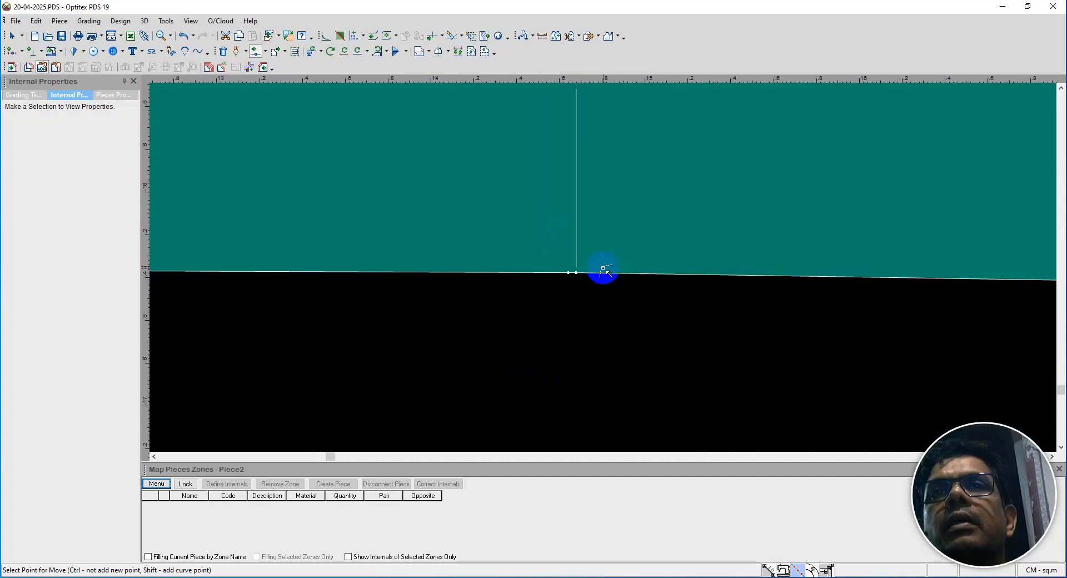
left_click(549, 273)
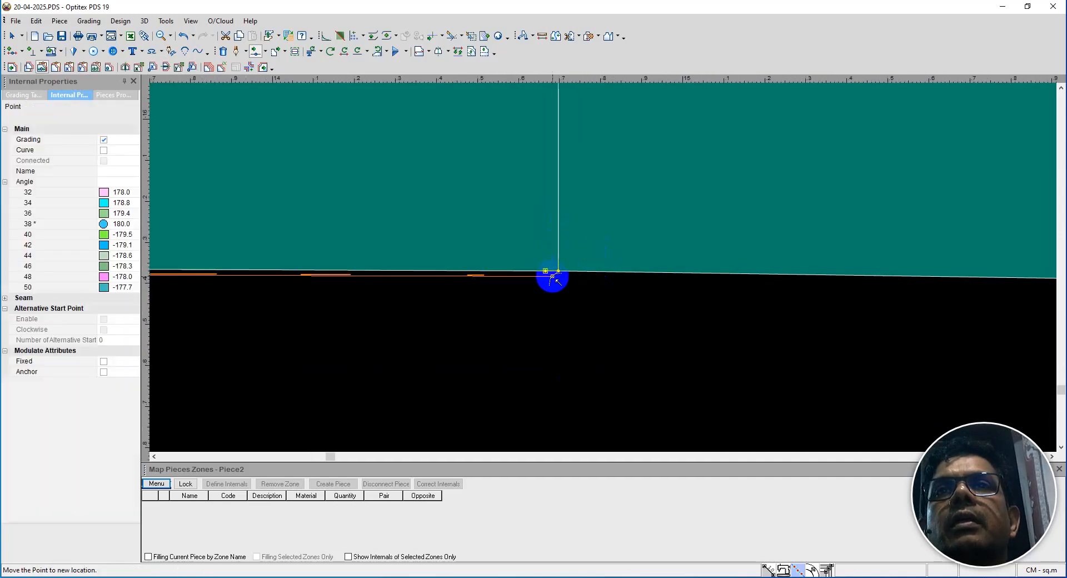
left_click(564, 280)
left_click(497, 366)
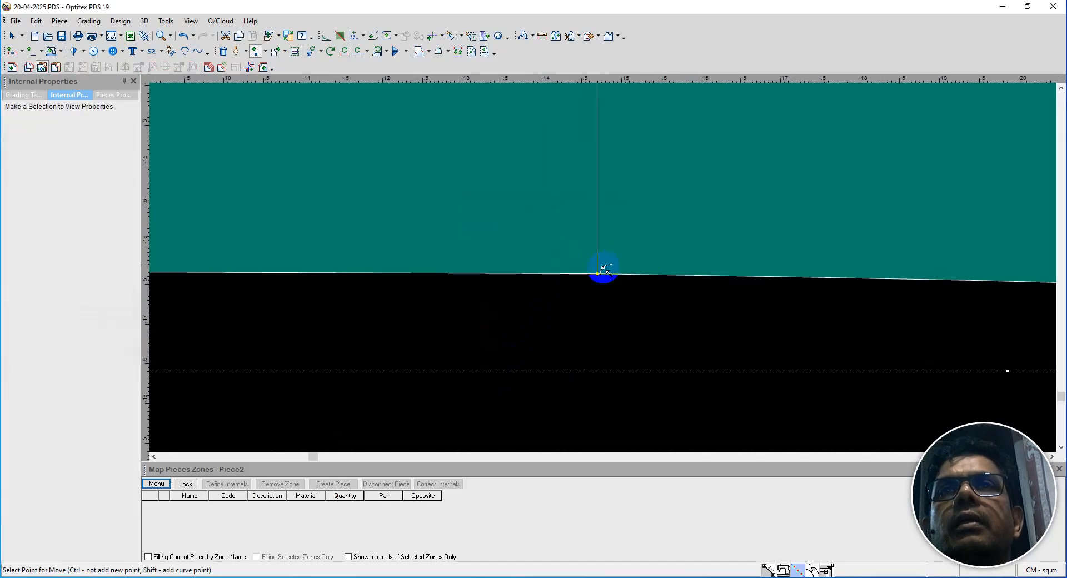
scroll(612, 272, "down", 5)
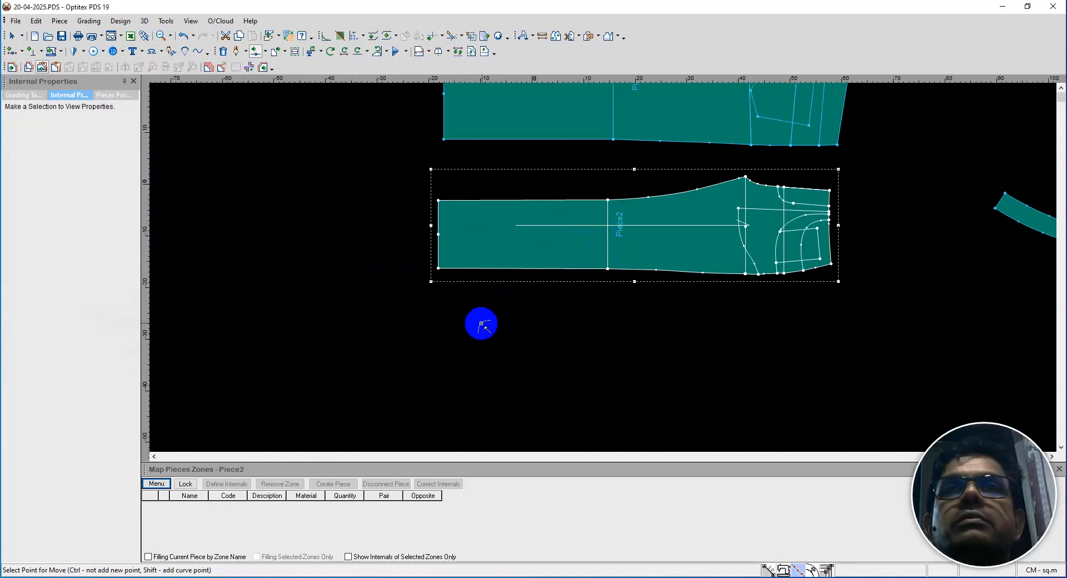
right_click(548, 305)
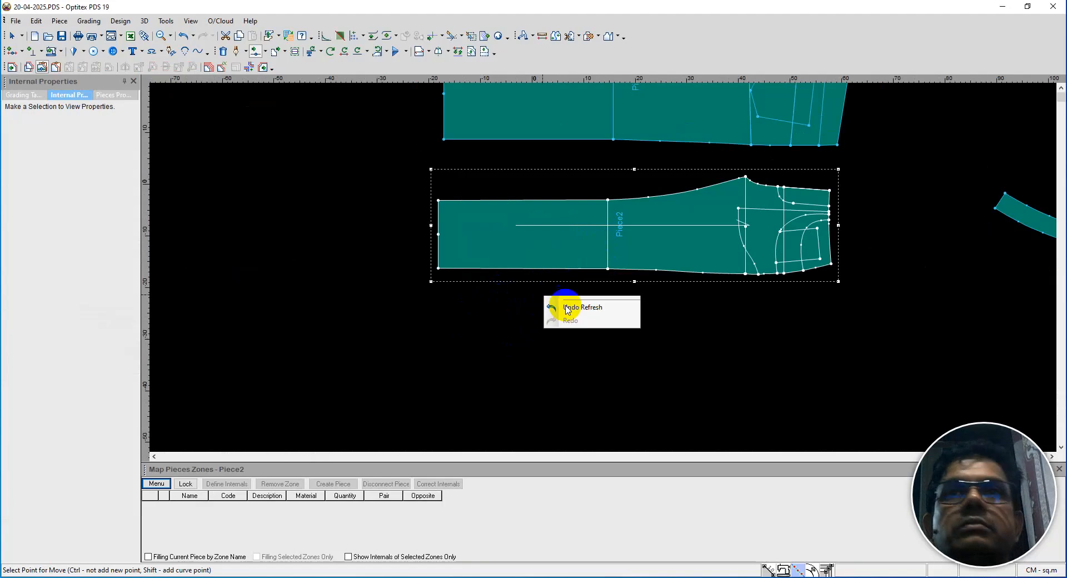
left_click(581, 312)
scroll(602, 266, "up", 2)
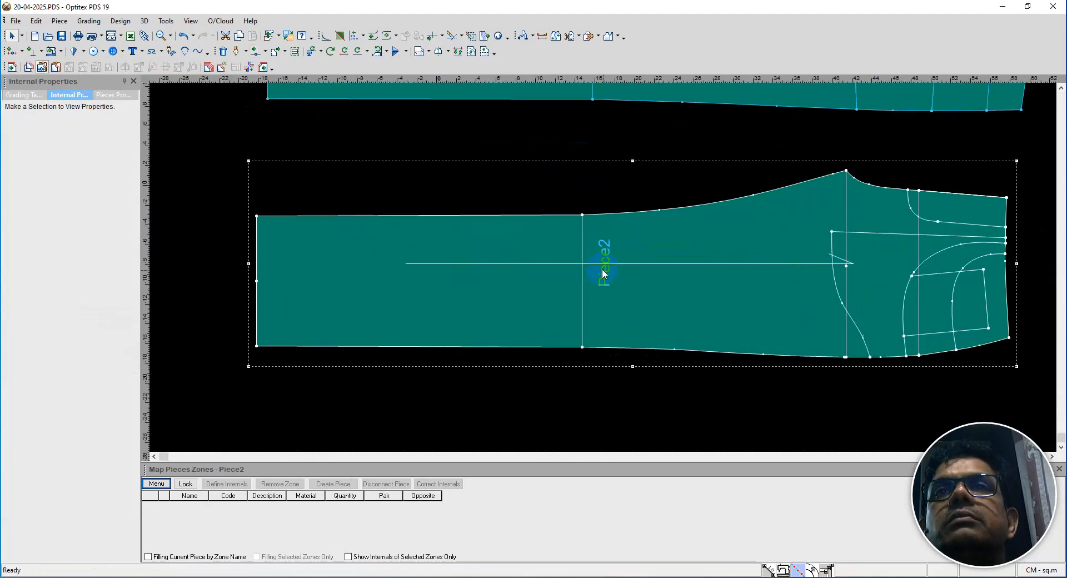
Display all graded sizes and copy the upper hem corner's dy grading onto Piece2's upper knee point.
left_click(826, 570)
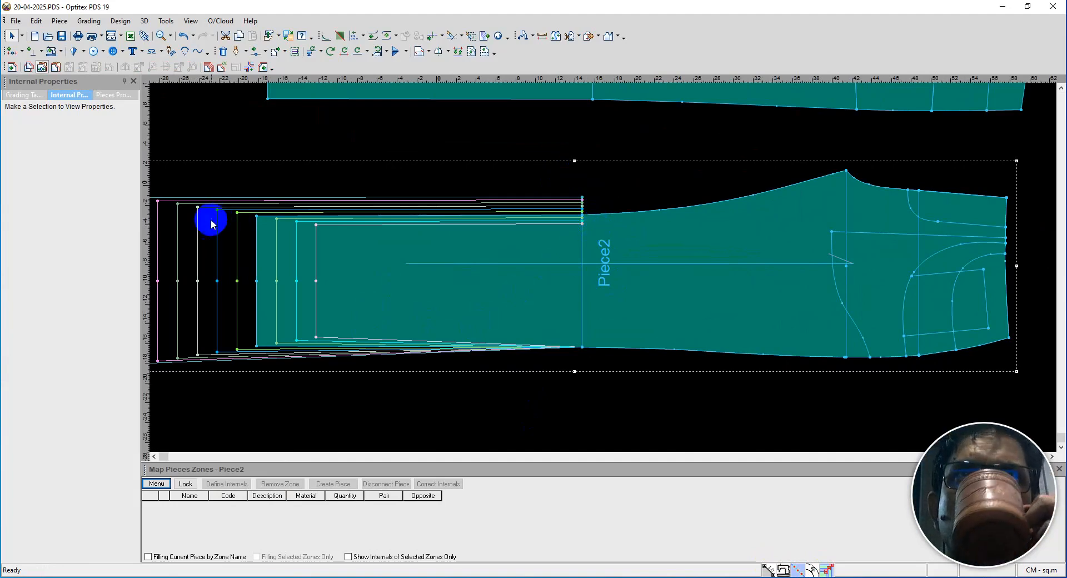
left_click(256, 217)
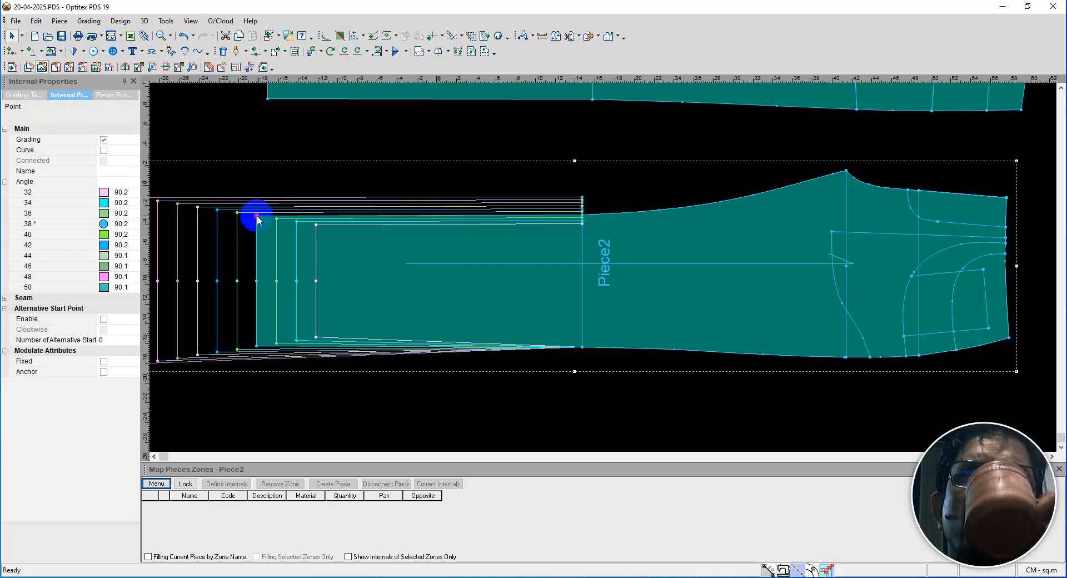
left_click(24, 95)
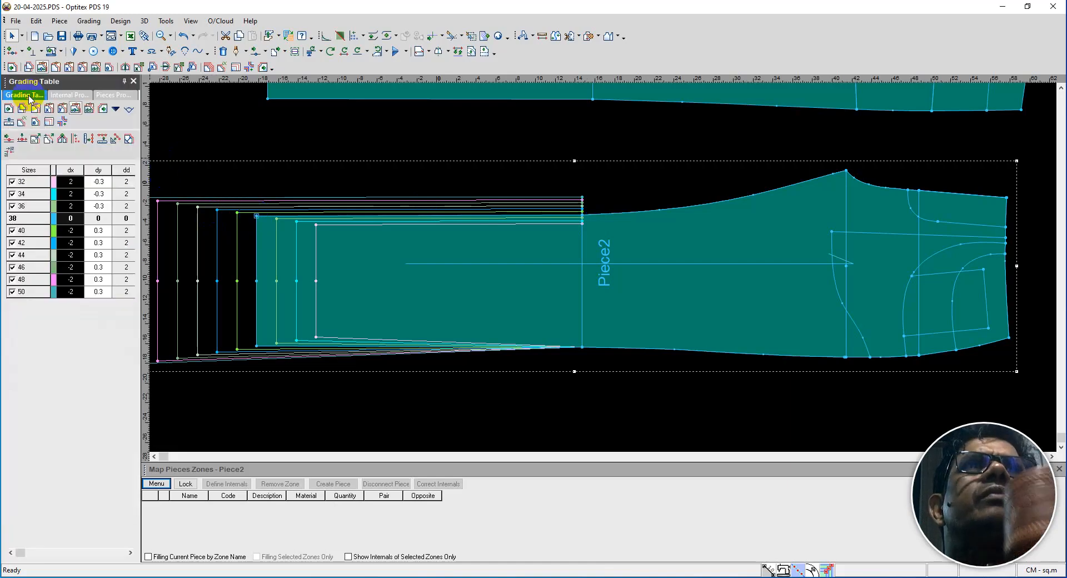
left_click(99, 170)
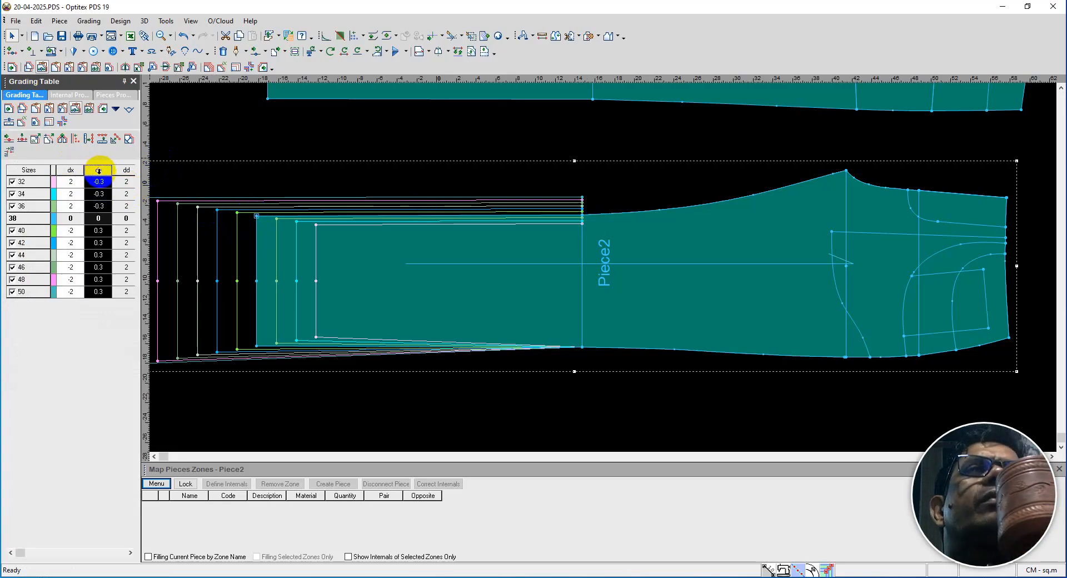
right_click(99, 170)
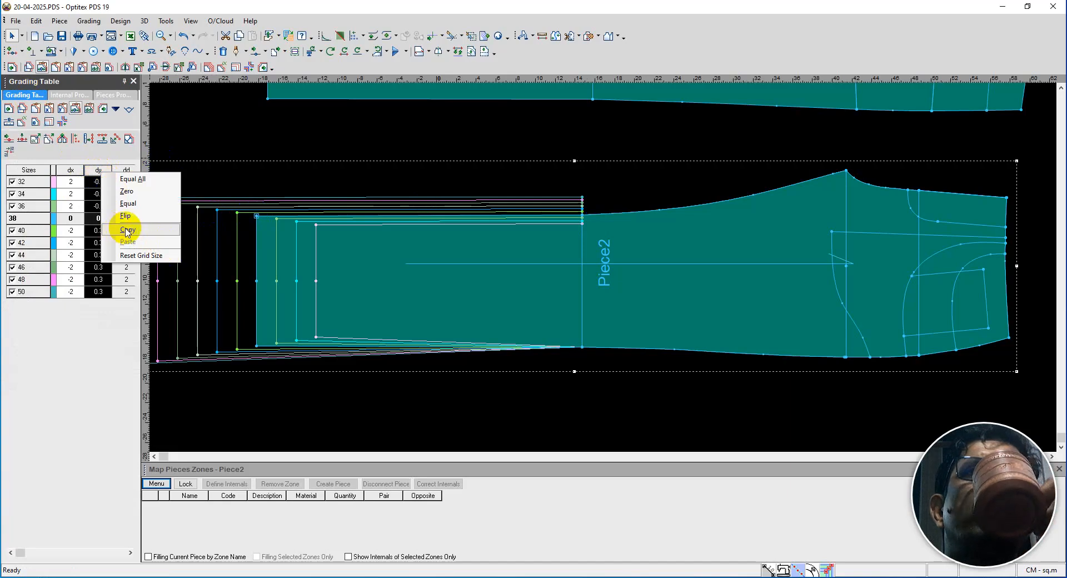
left_click(130, 229)
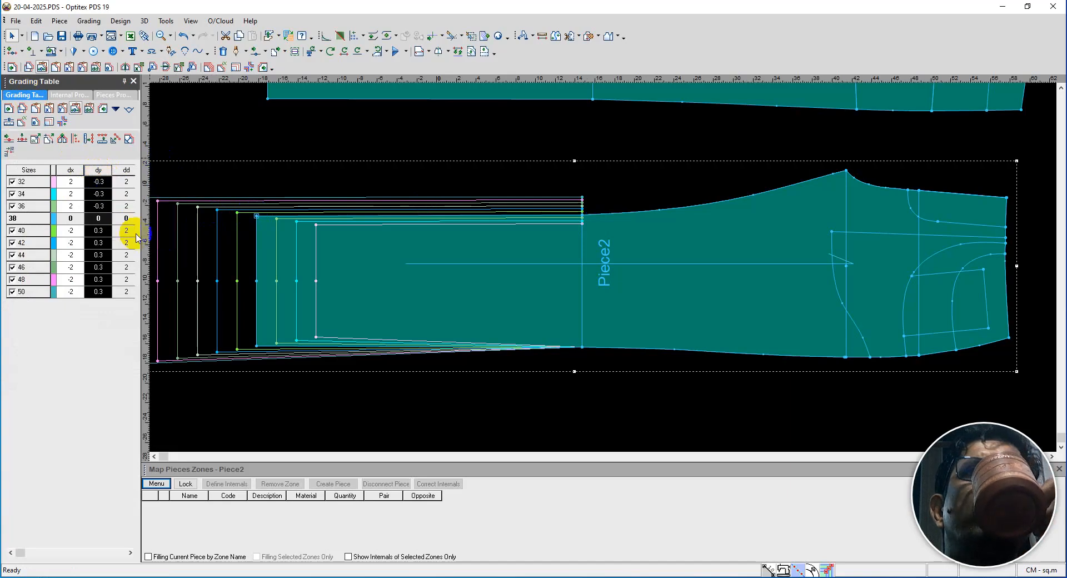
left_click(582, 215)
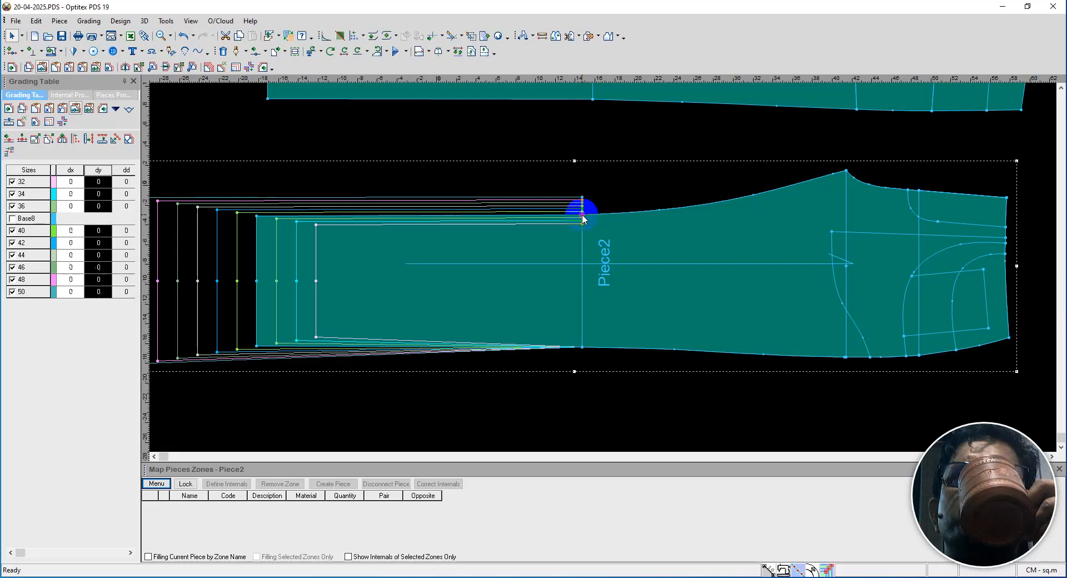
right_click(98, 170)
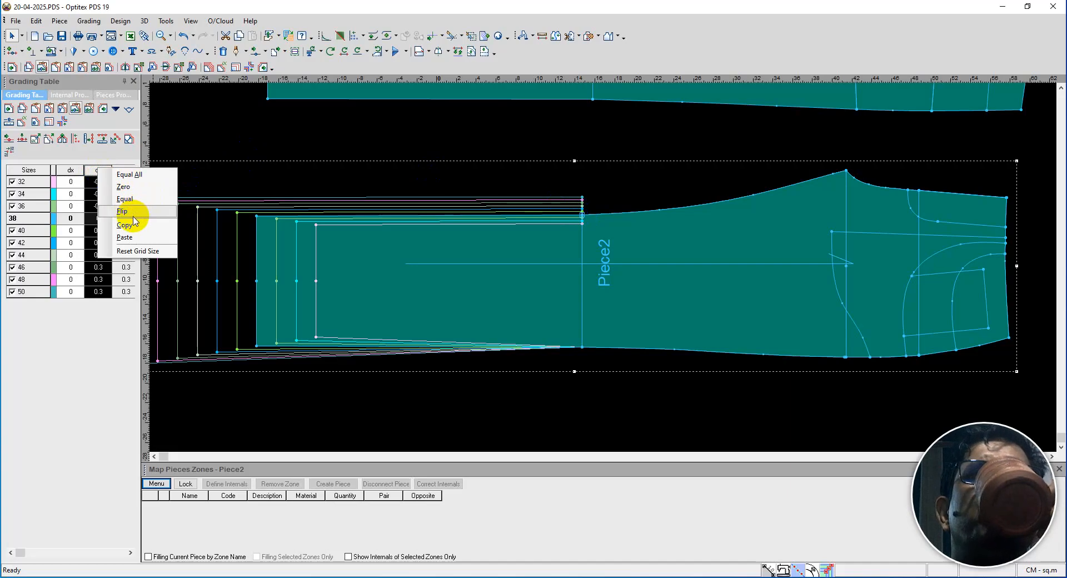
left_click(124, 237)
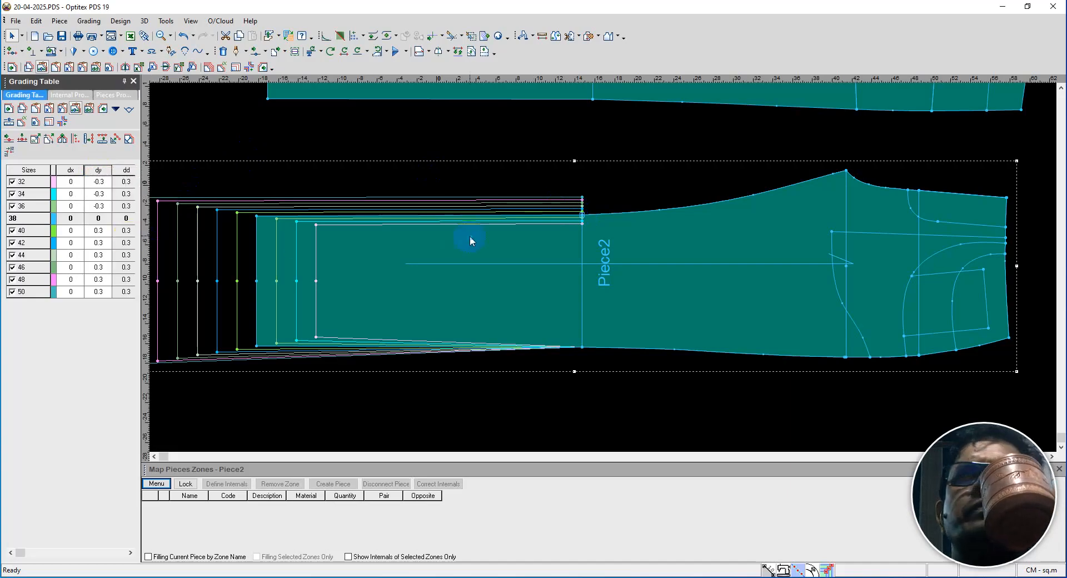
Delete Piece2's internal knee line with only the base size shown, and display all graded sizes again.
left_click_drag(618, 226, 621, 226)
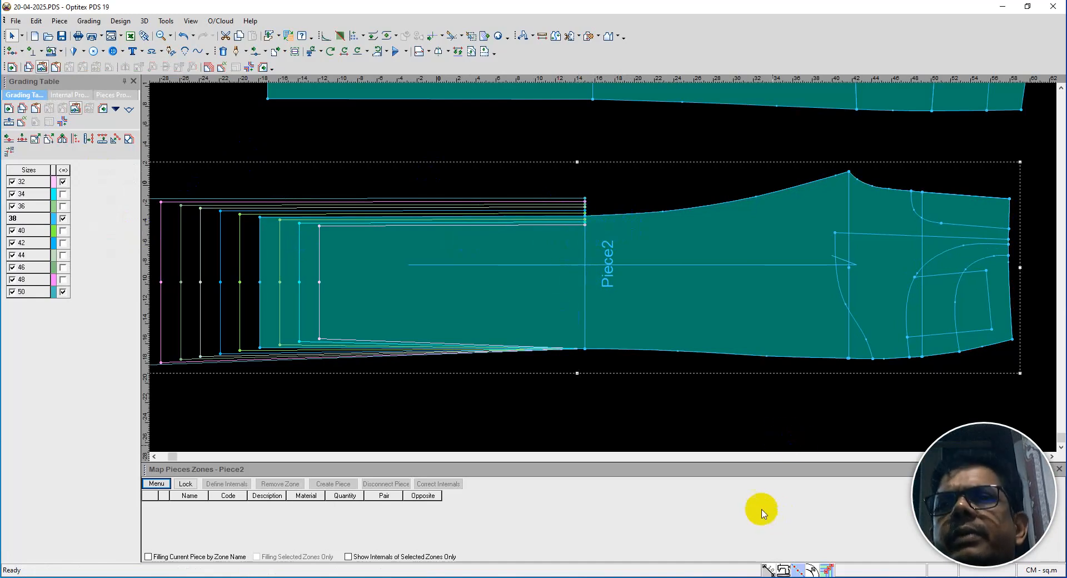
left_click(828, 570)
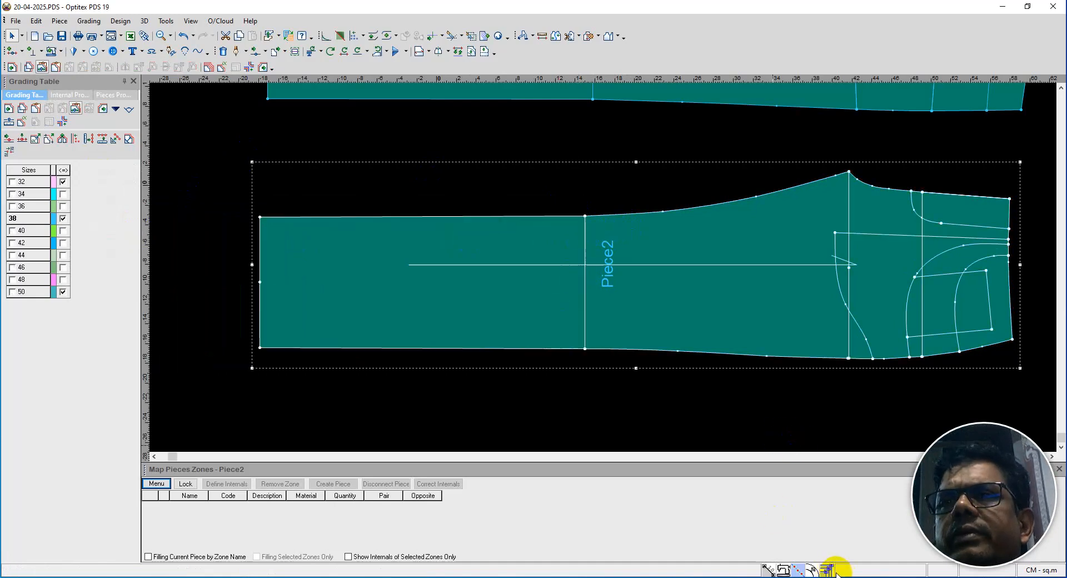
key("Delete")
left_click(585, 289)
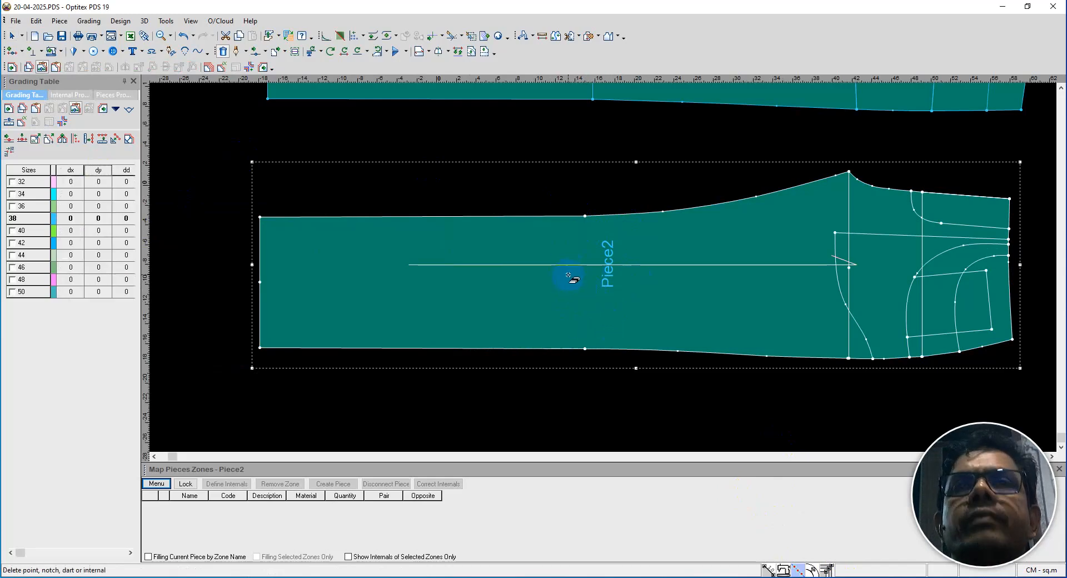
right_click(676, 342)
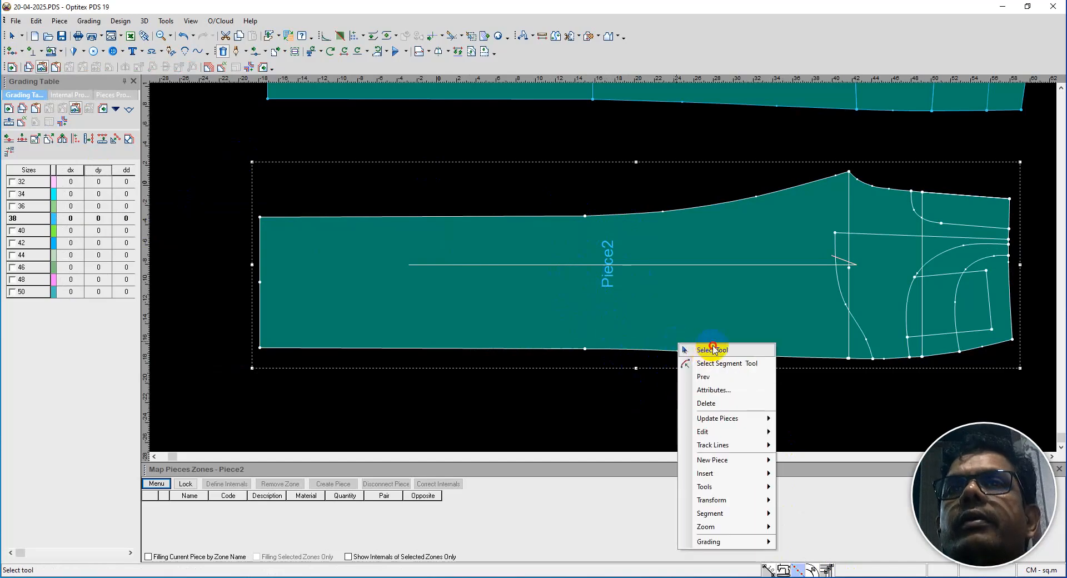
left_click(709, 348)
left_click(827, 570)
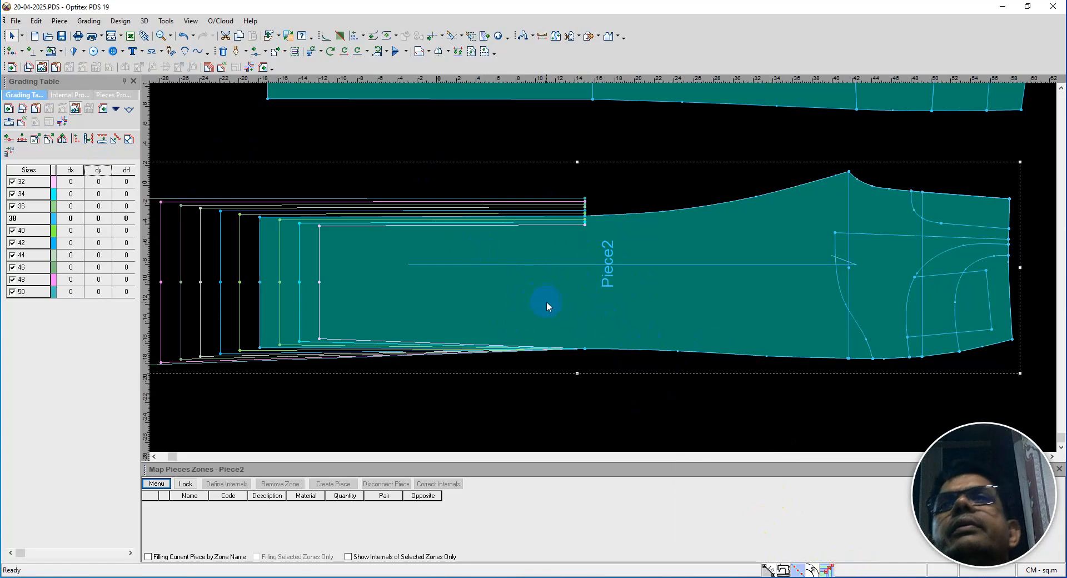
Show only the base size and delete the duplicate outline point at Piece2's upper knee.
left_click(827, 569)
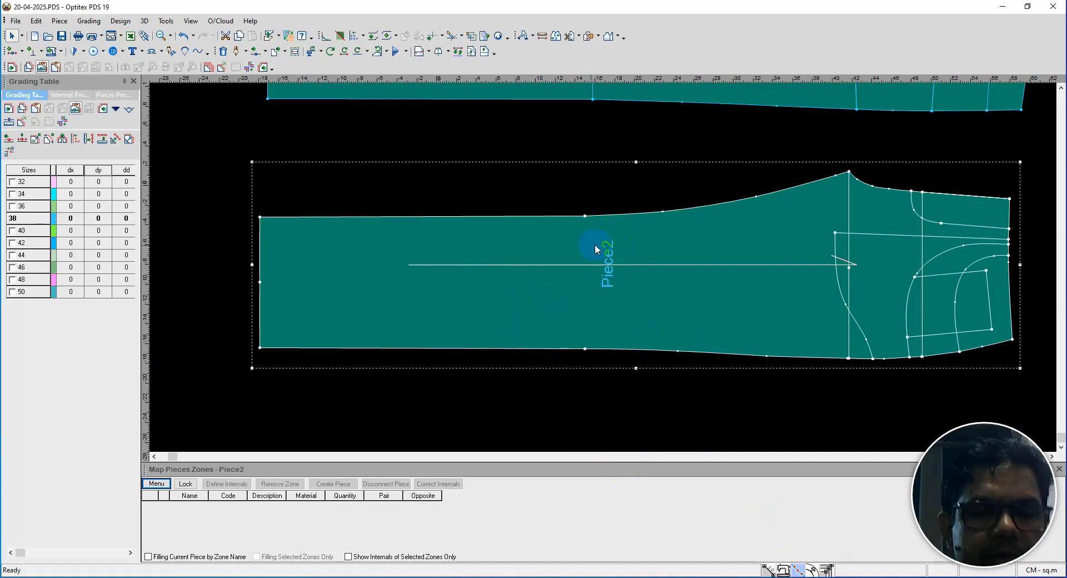
key("Delete")
left_click(584, 217)
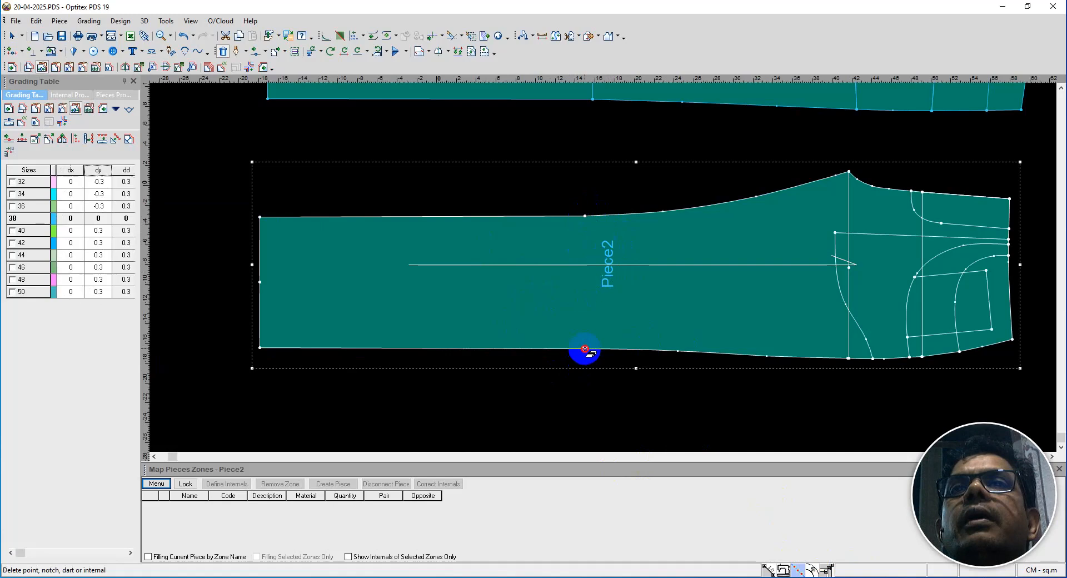
Try deleting Piece2's lower knee point and the remaining upper knee point, undoing each deletion.
left_click(585, 349)
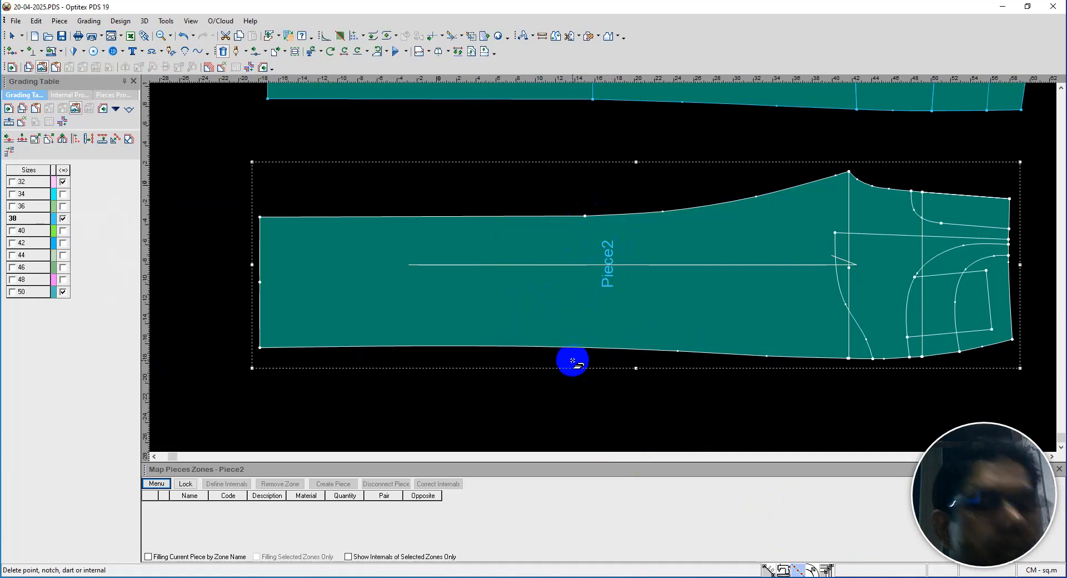
key("ctrl+z")
left_click(584, 218)
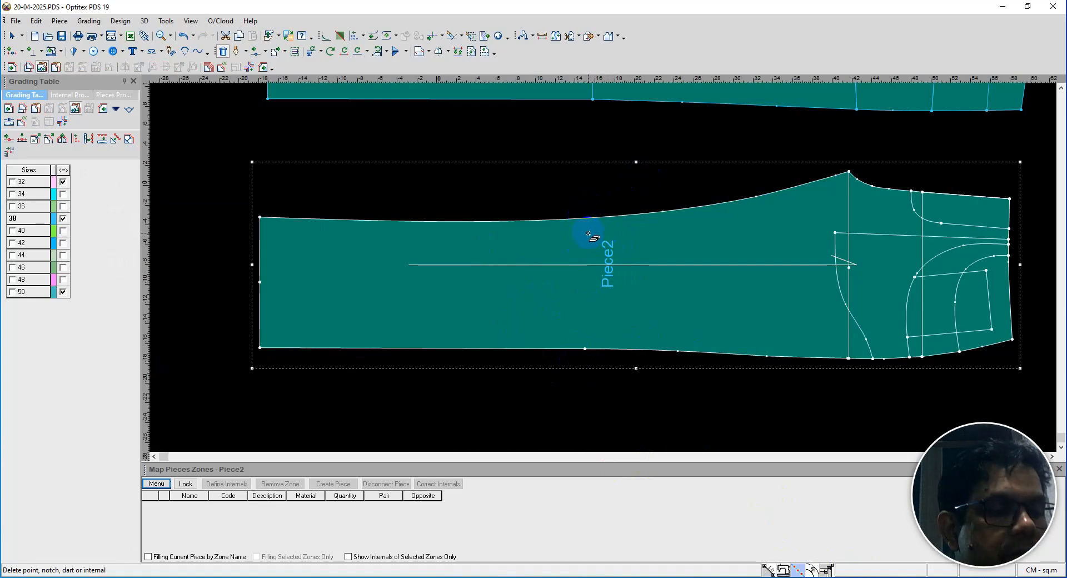
key("ctrl+z")
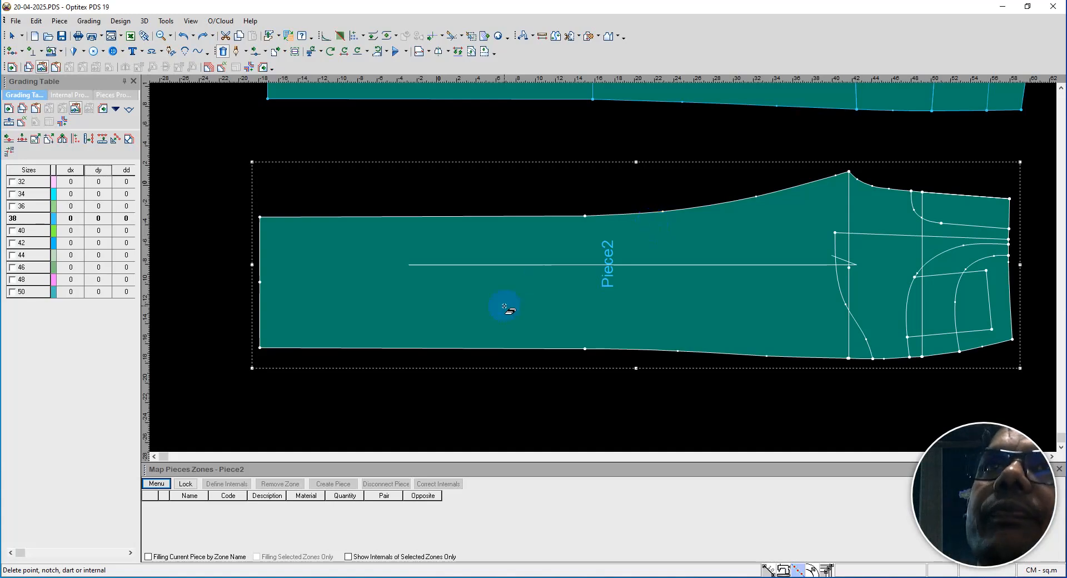
Leave point deletion and display all graded sizes to check the grading at Piece2's knee.
right_click(549, 295)
left_click(563, 299)
left_click(826, 570)
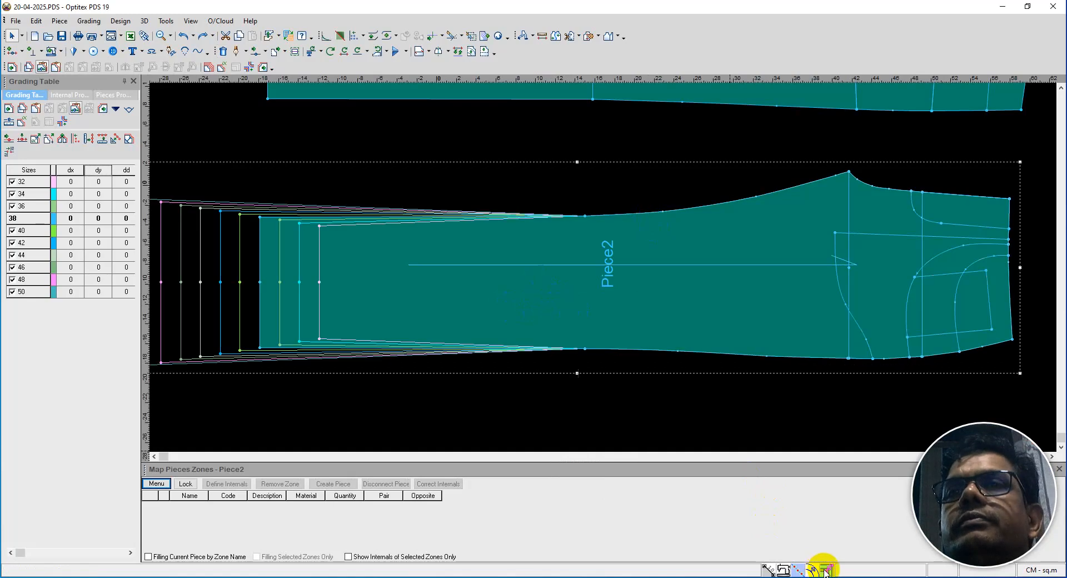
With only the base size shown, draw a straight internal knee line from Piece2's upper knee point to its lower knee point with zero offsets.
left_click(826, 570)
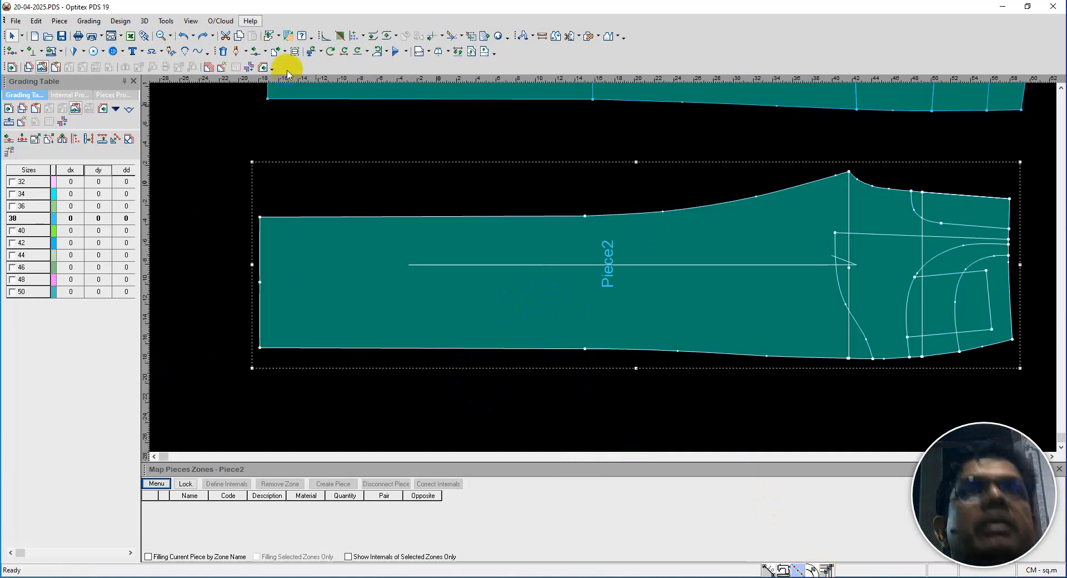
left_click(237, 51)
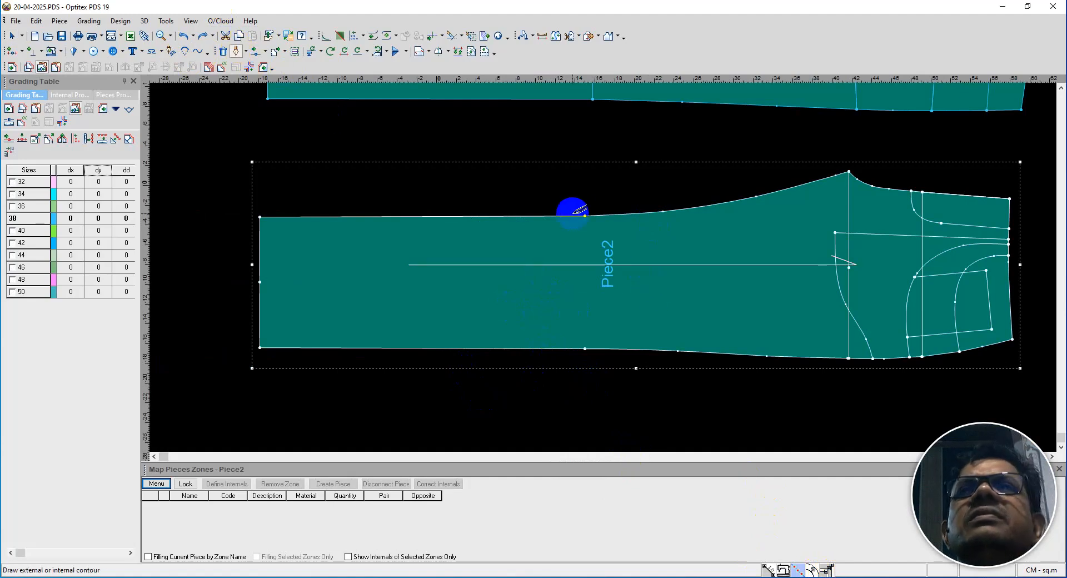
left_click(584, 216)
left_click(492, 367)
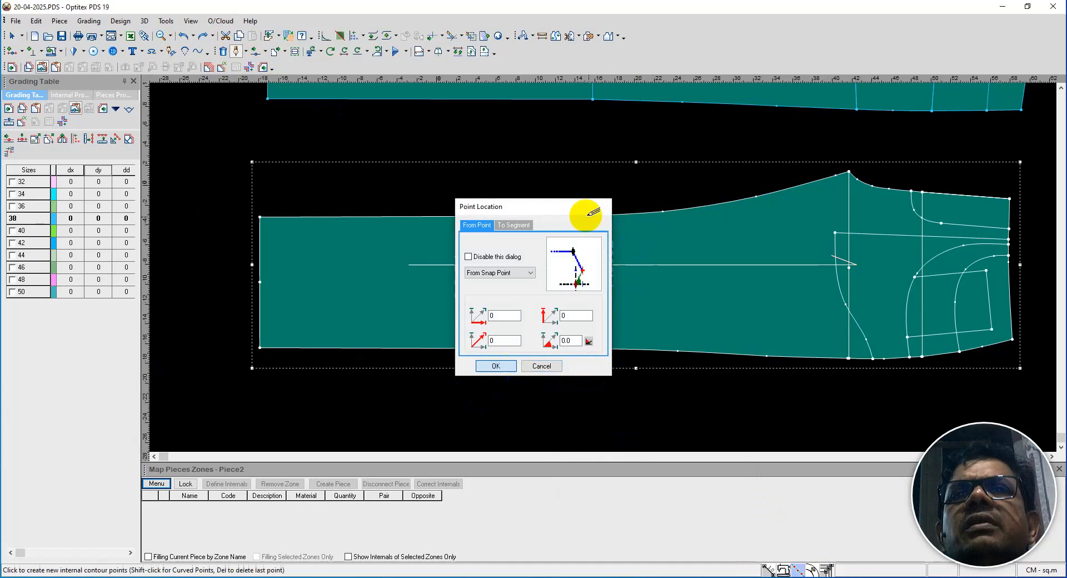
left_click(586, 350)
left_click(499, 367)
right_click(691, 292)
left_click(703, 295)
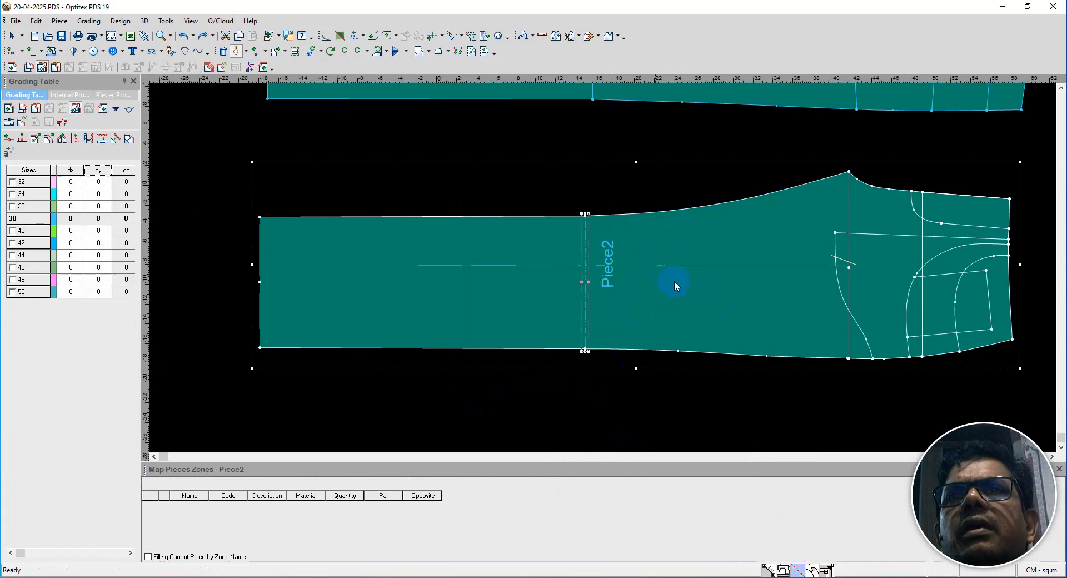
left_click(638, 198)
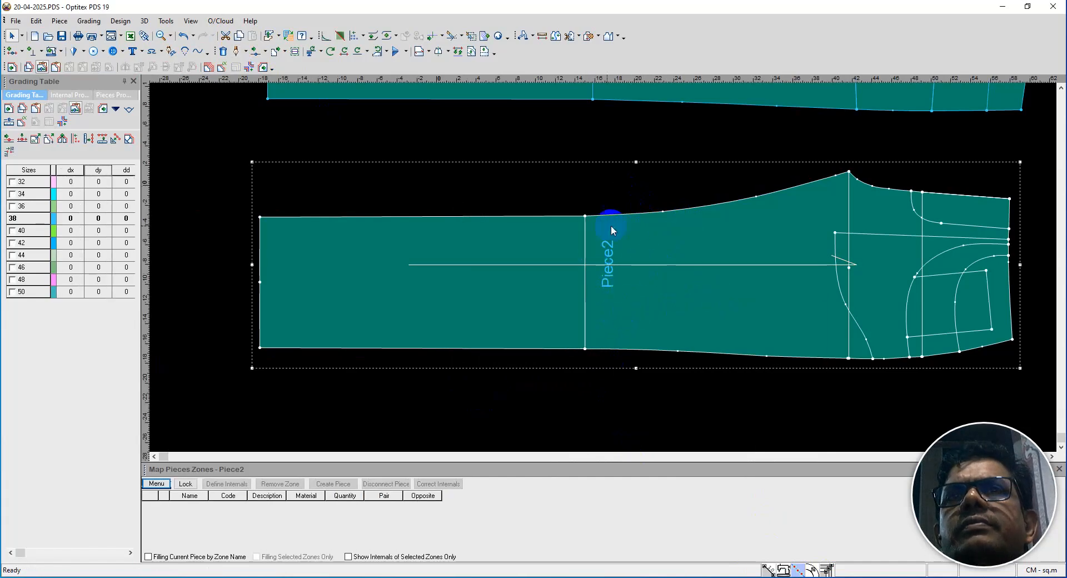
Display all graded sizes and copy the upper hem corner's 0.3 dy grading onto Piece2's upper knee point.
left_click(827, 570)
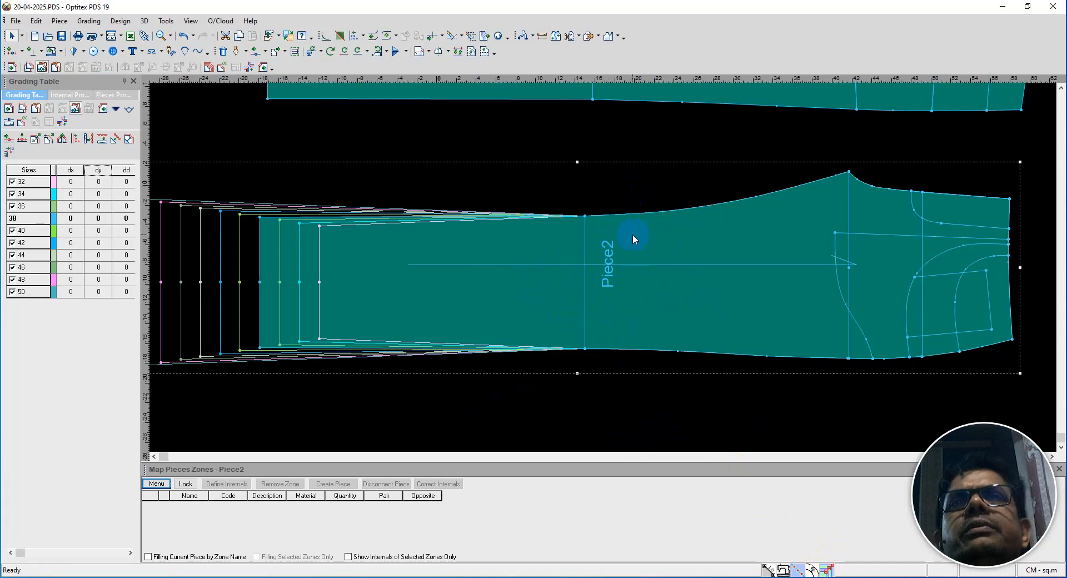
left_click(260, 217)
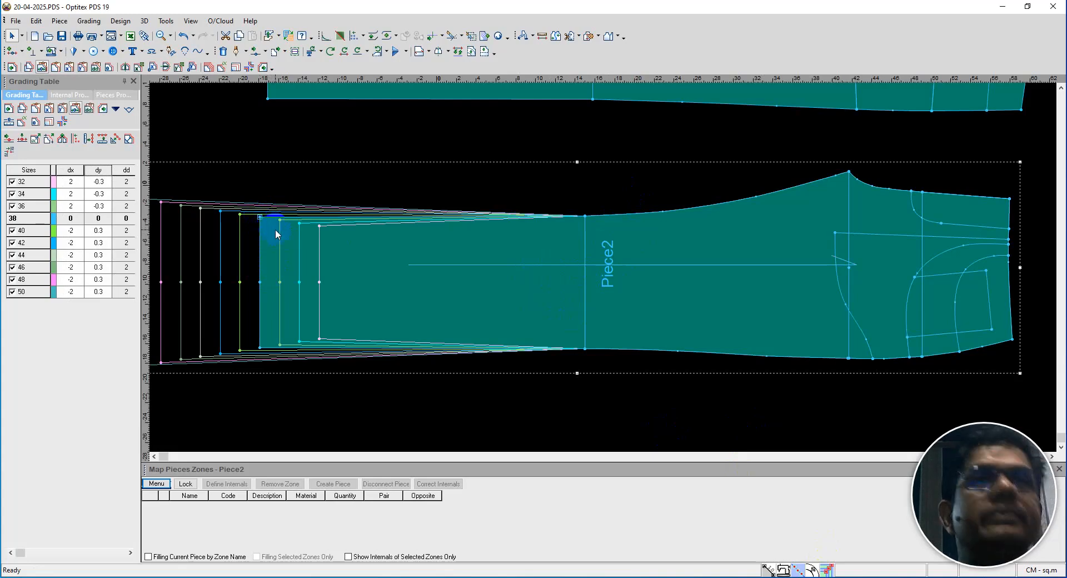
left_click(585, 216)
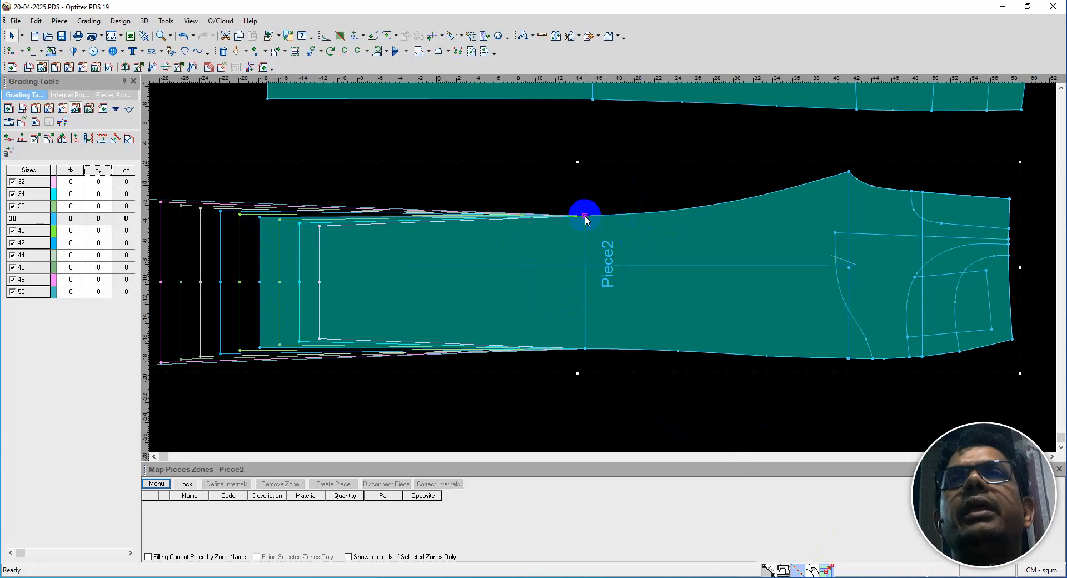
key("ctrl+v")
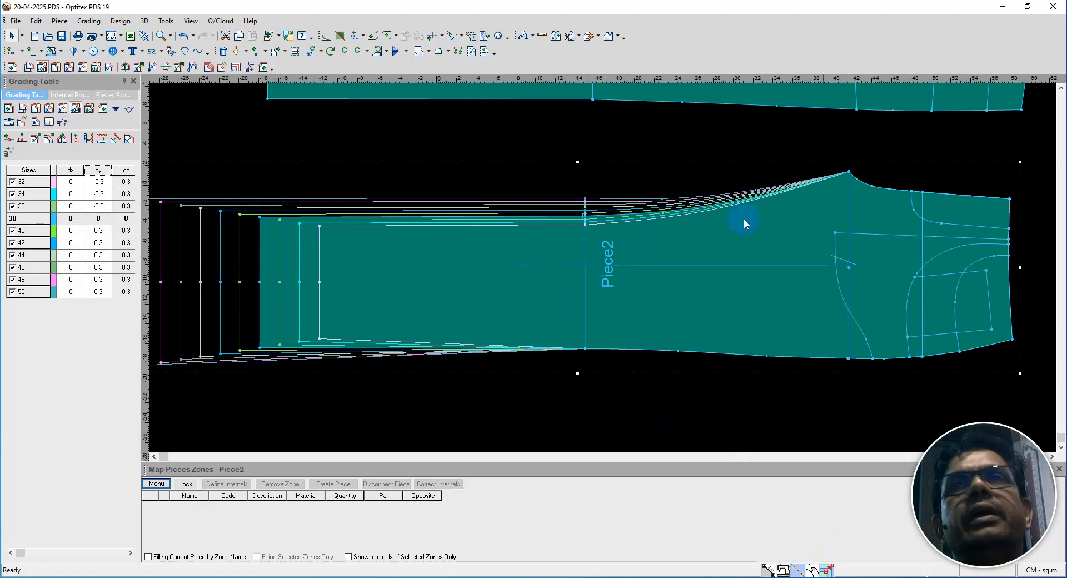
Paste the same dy grading onto Piece2's upper crotch point, the two outline points at the upper hip line, and the upper waist corner.
left_click(849, 172)
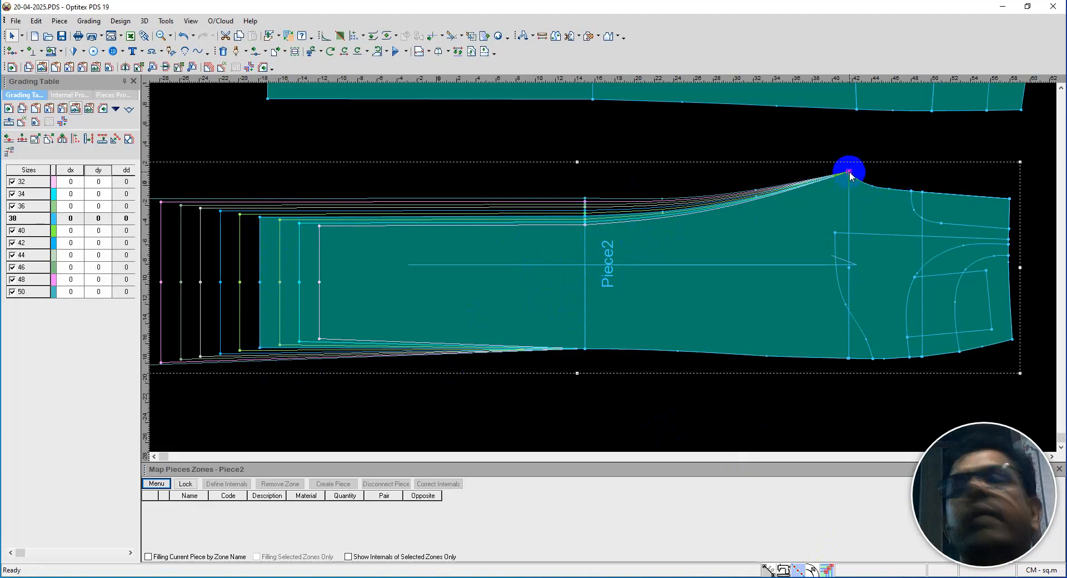
key("ctrl+v")
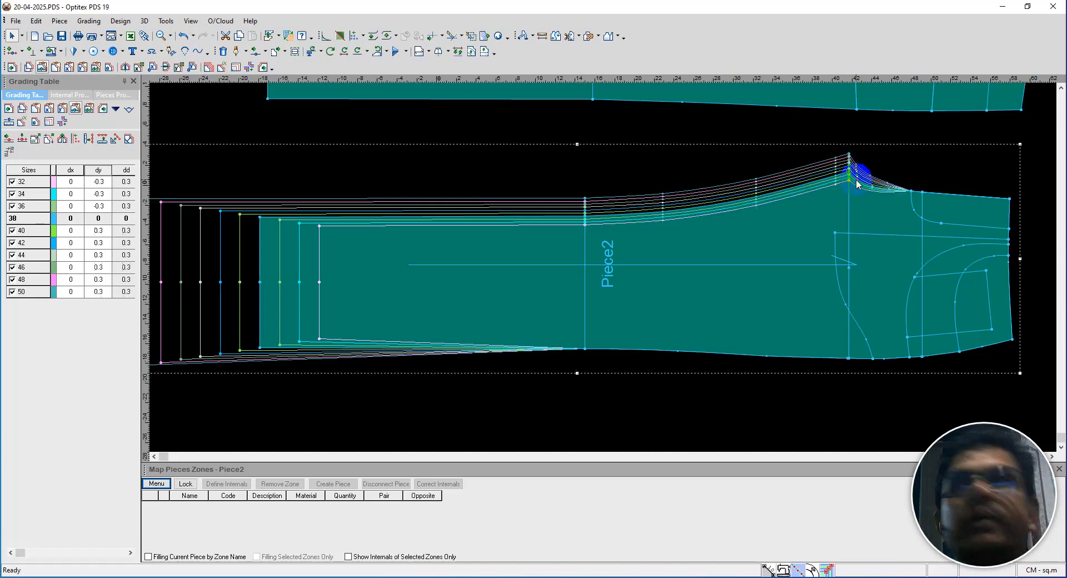
left_click(910, 192)
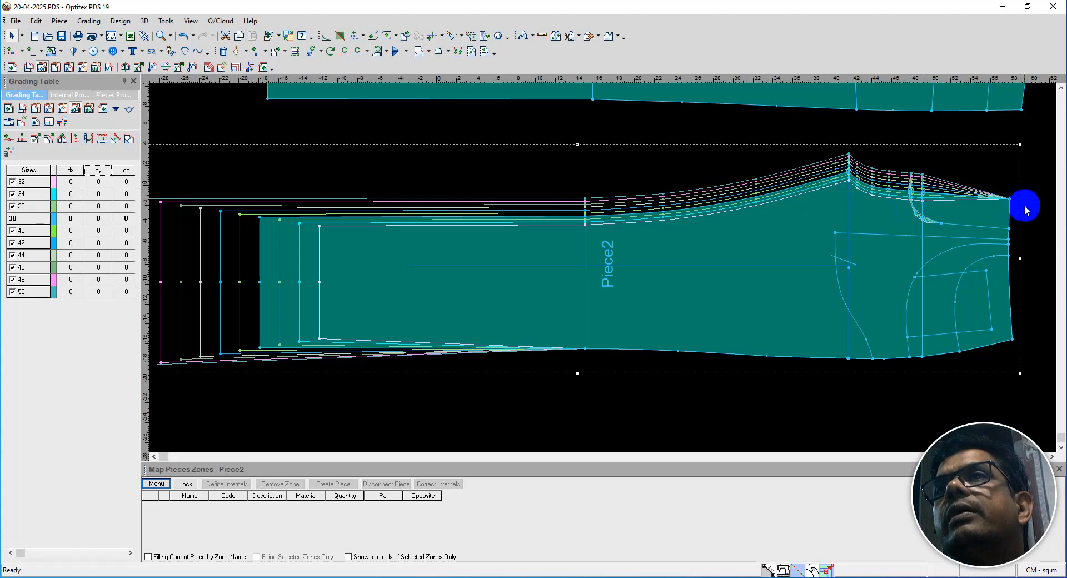
left_click(1010, 198)
key("ctrl+v")
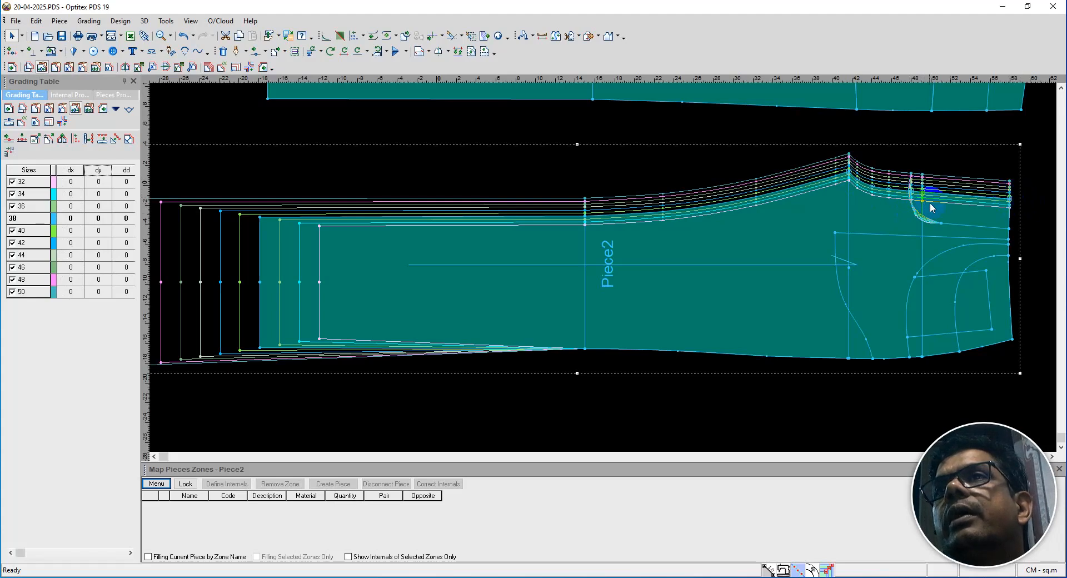
Copy the lower hem corner's dy grading onto Piece2's lower knee point.
left_click(260, 348)
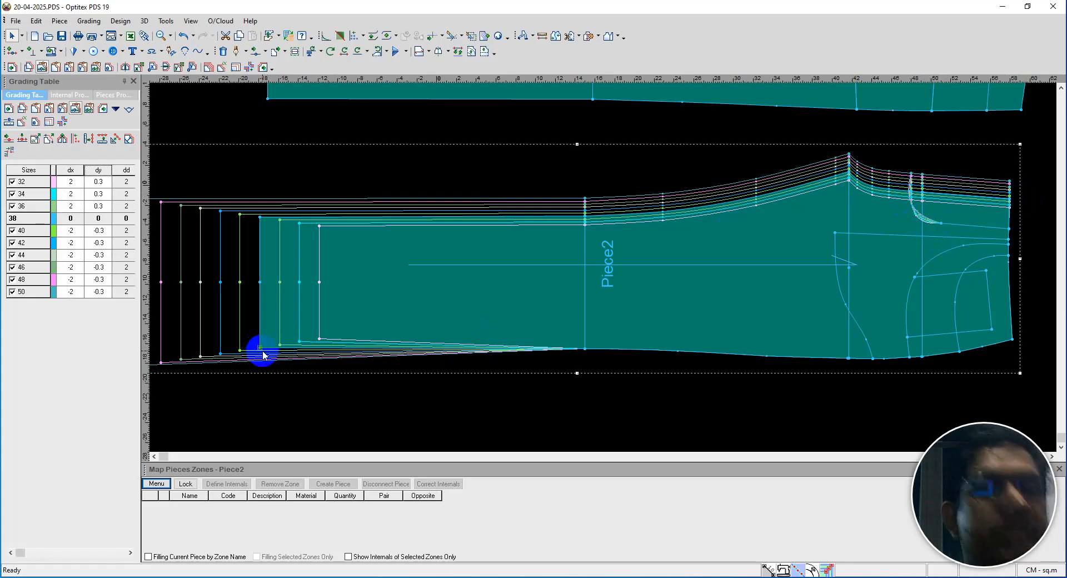
left_click(585, 349)
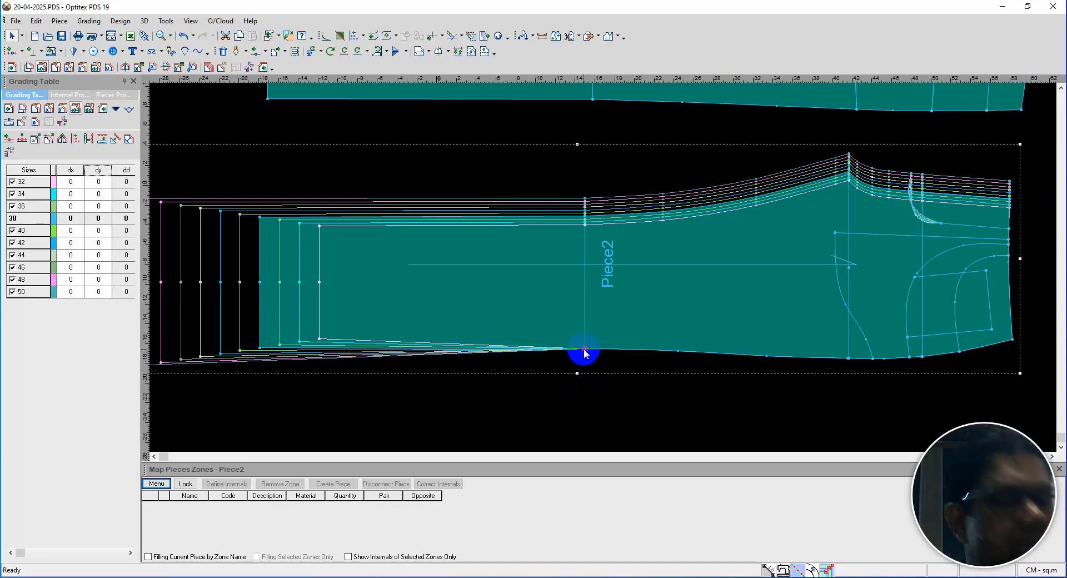
Try pasting the dy grading onto all the points from Piece2's lower crotch-line end round to the waist together, and undo it.
left_click(861, 367)
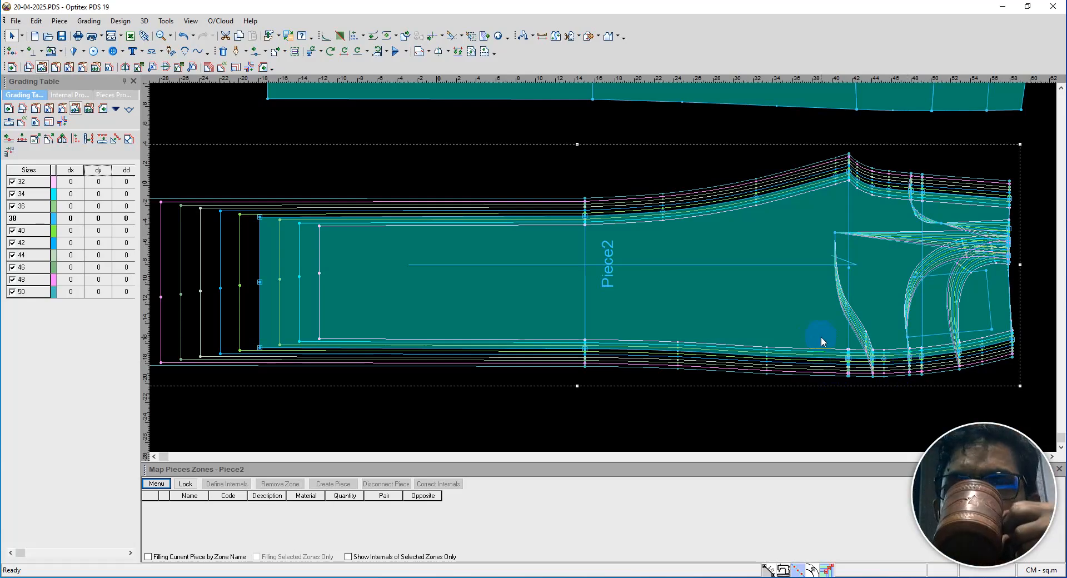
scroll(839, 354, "down", 2)
scroll(608, 269, "up", 3)
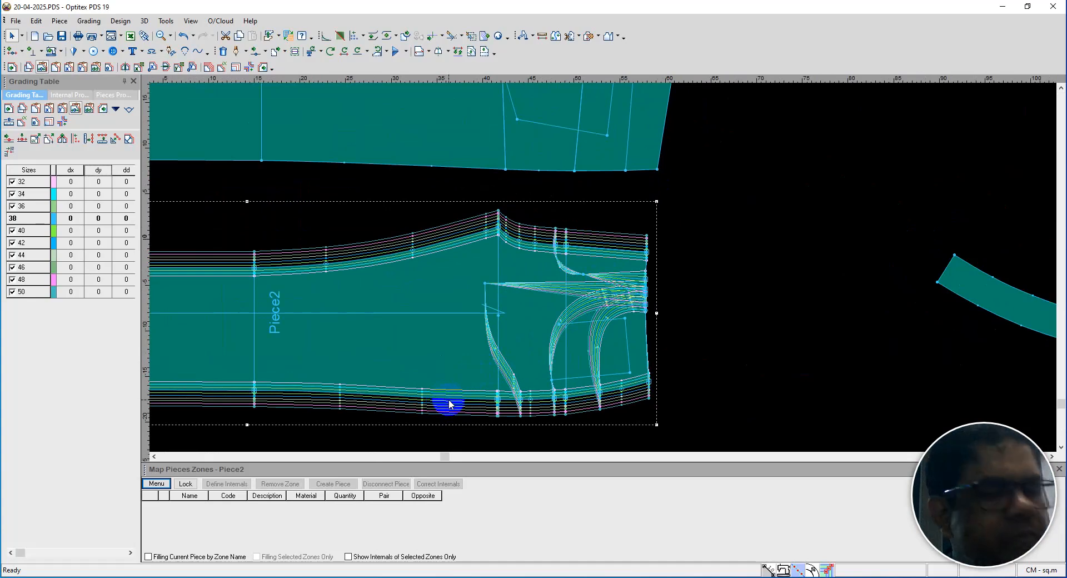
key("ctrl+z")
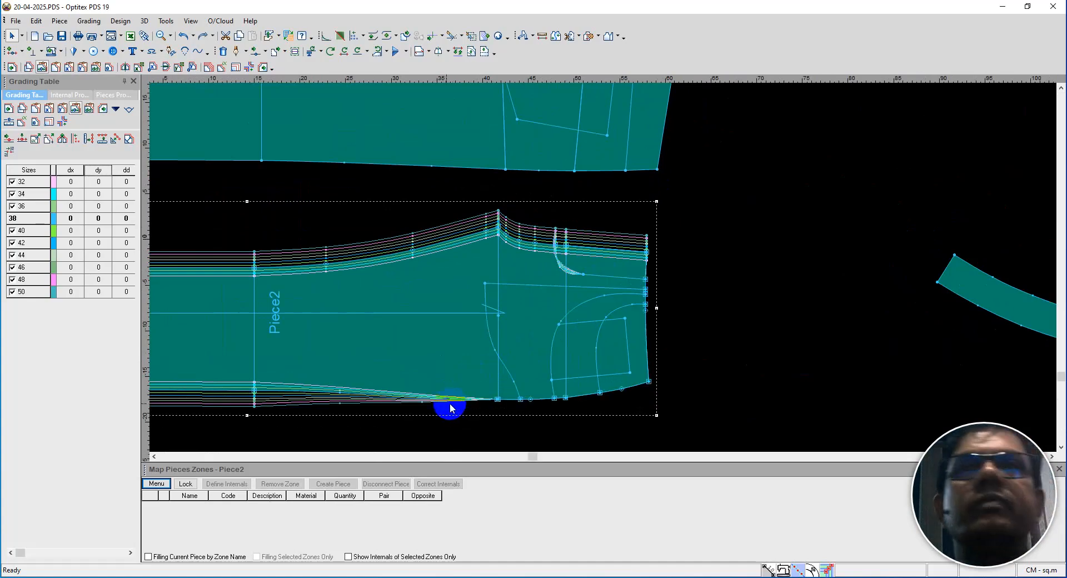
Copy the lower knee point's dy grading onto the lower waist corner, the lower curved pocket-line ends and the hip line's lower end.
left_click(252, 397)
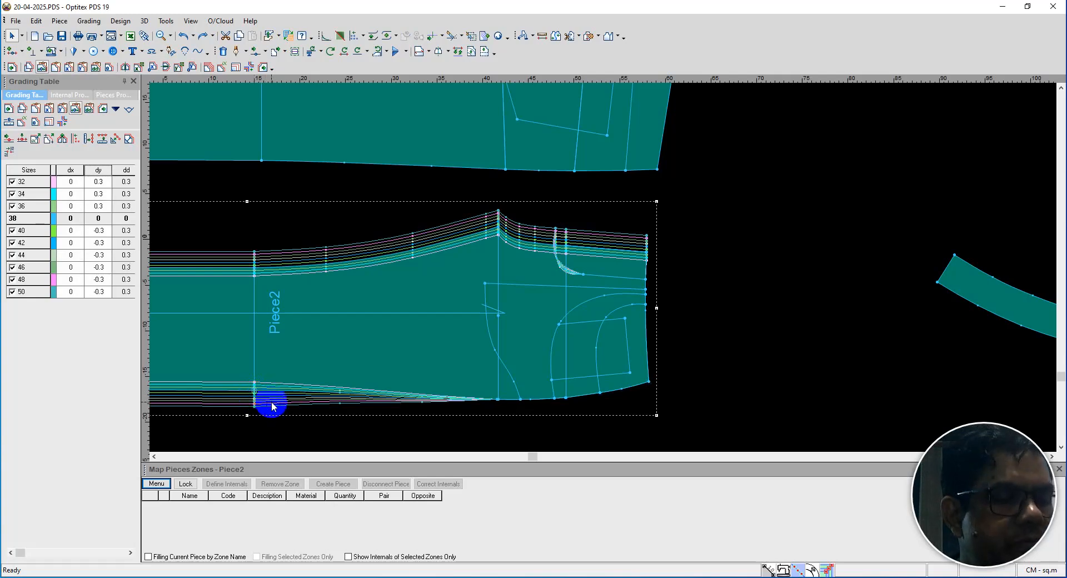
left_click(649, 383)
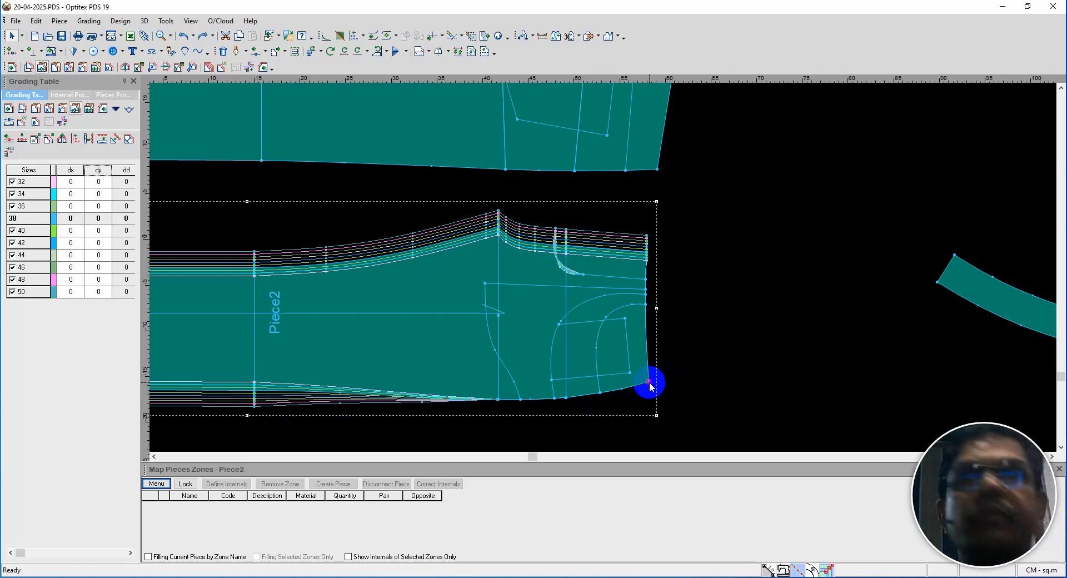
key("ctrl+v")
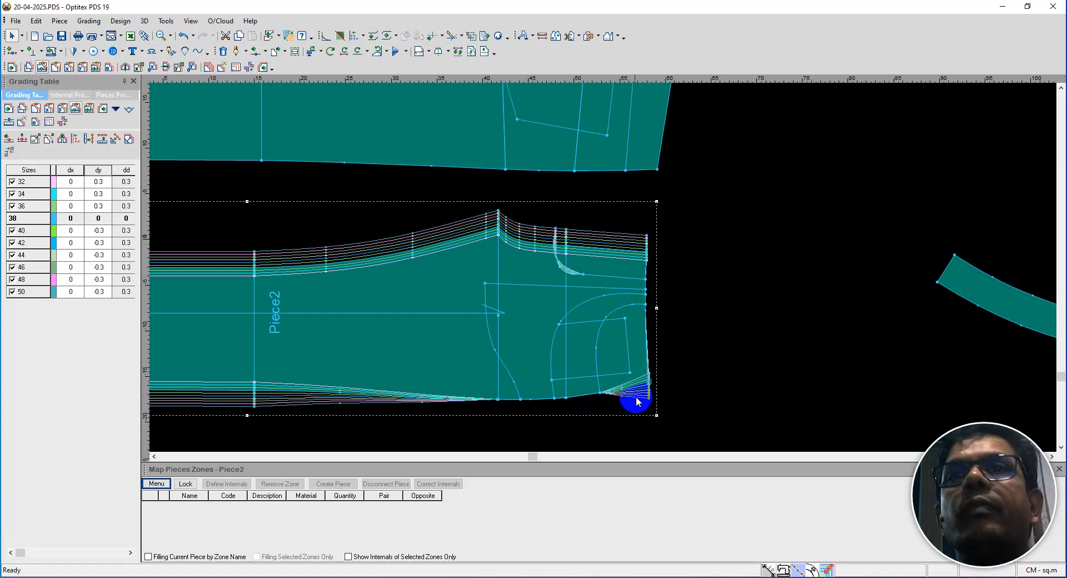
left_click(600, 395)
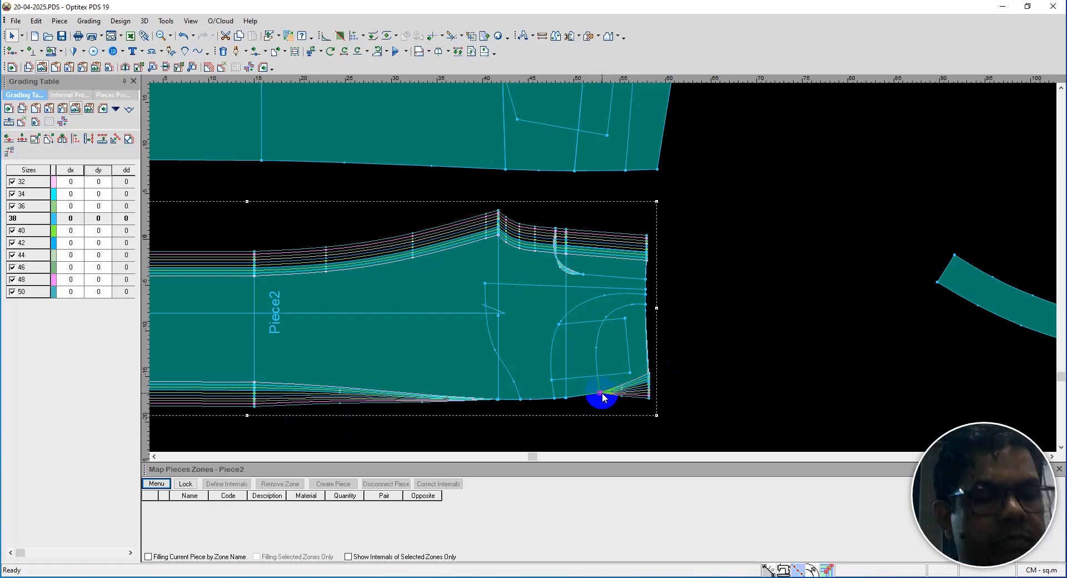
key("ctrl+v")
left_click(564, 400)
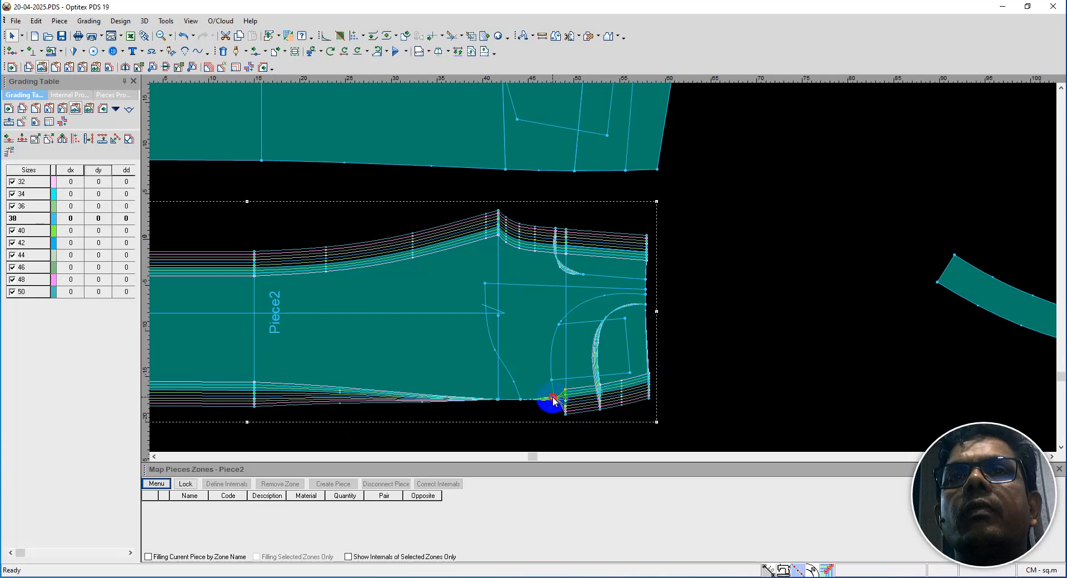
key("ctrl+v")
Paste the dy grading onto the lower end of the curved internal fly line and the crotch line's lower end, and return to the Select tool.
left_click(524, 401)
left_click(522, 401)
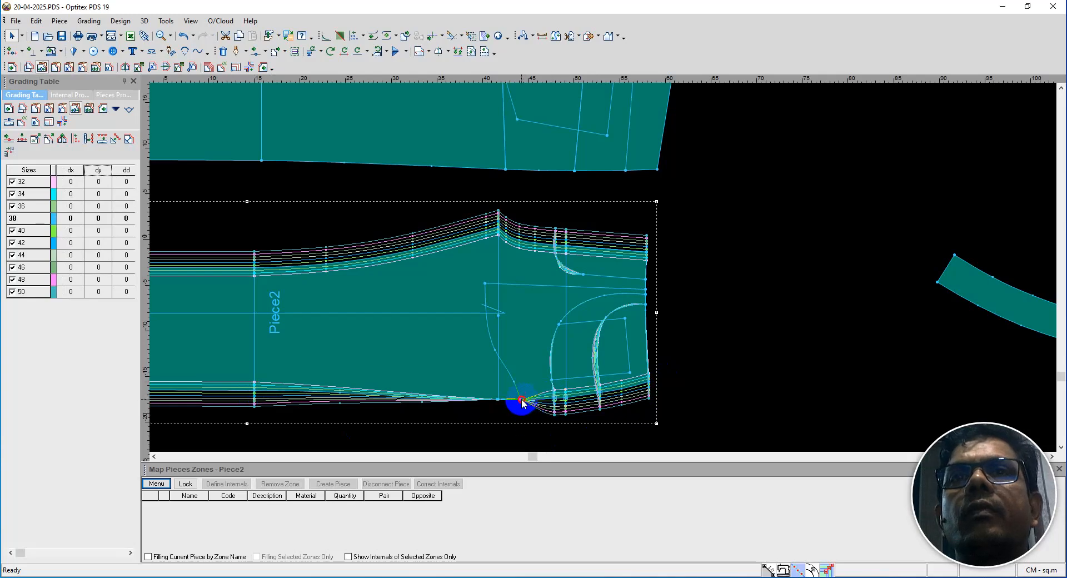
key("ctrl+v")
left_click(497, 399)
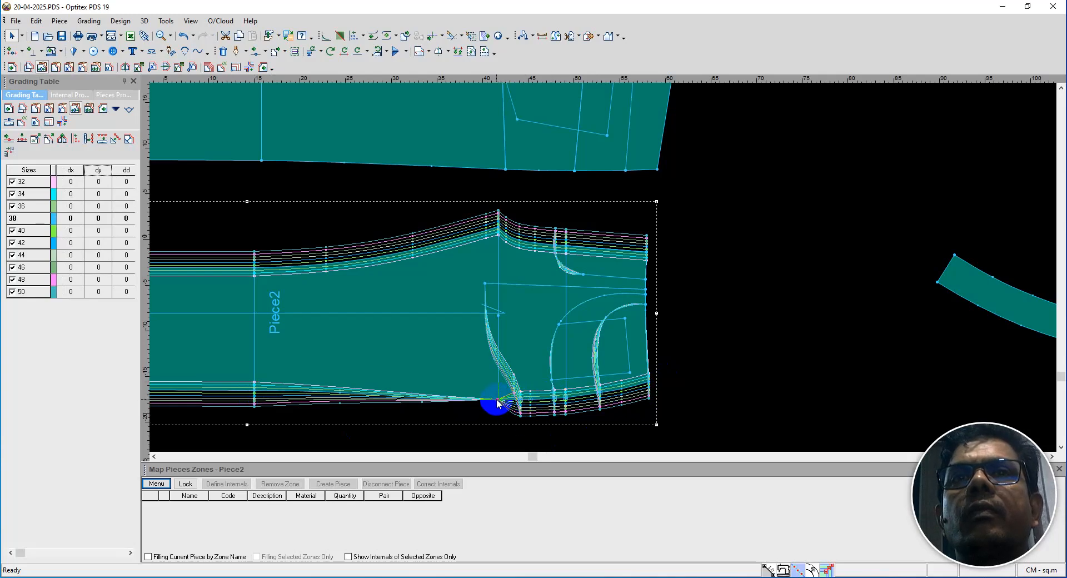
key("ctrl+v")
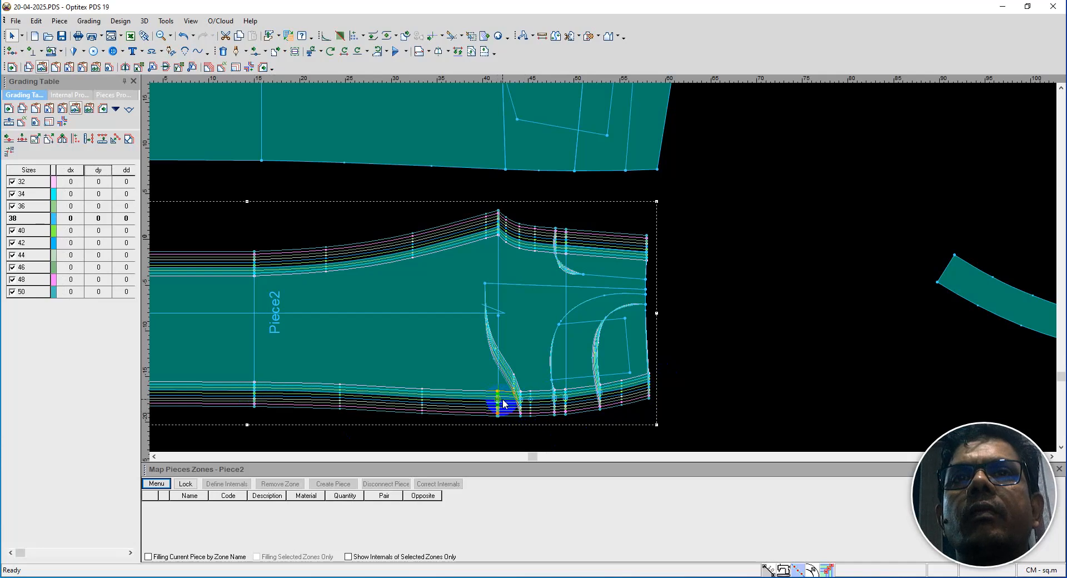
left_click(712, 296)
right_click(711, 295)
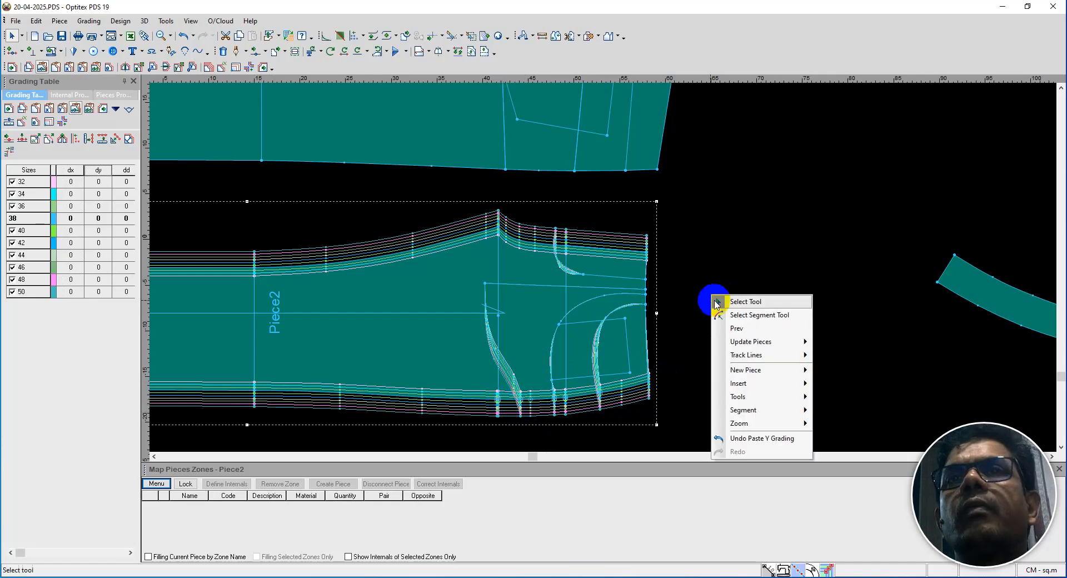
left_click(717, 300)
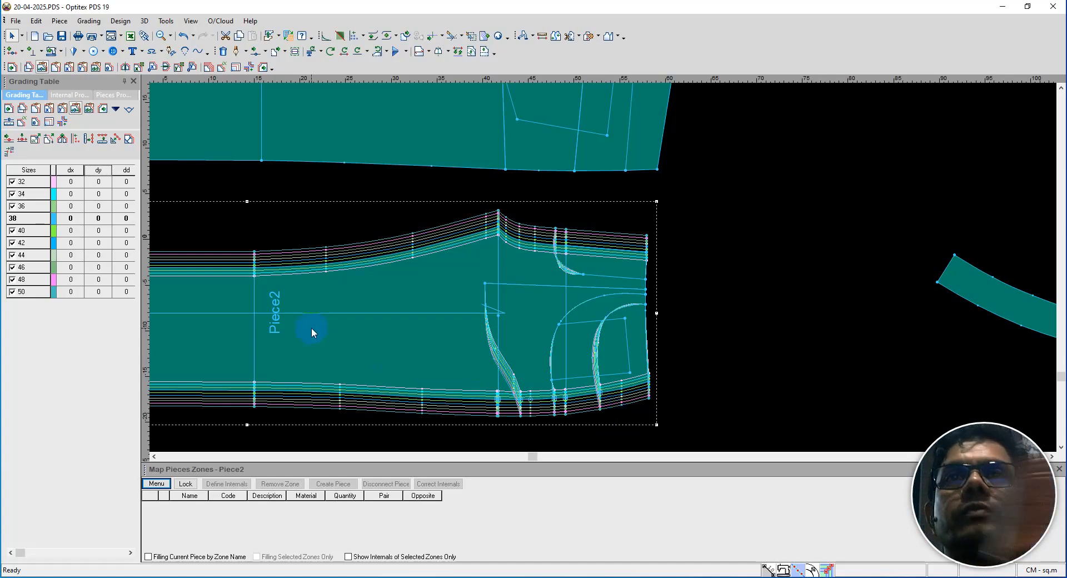
scroll(662, 291, "up", 1)
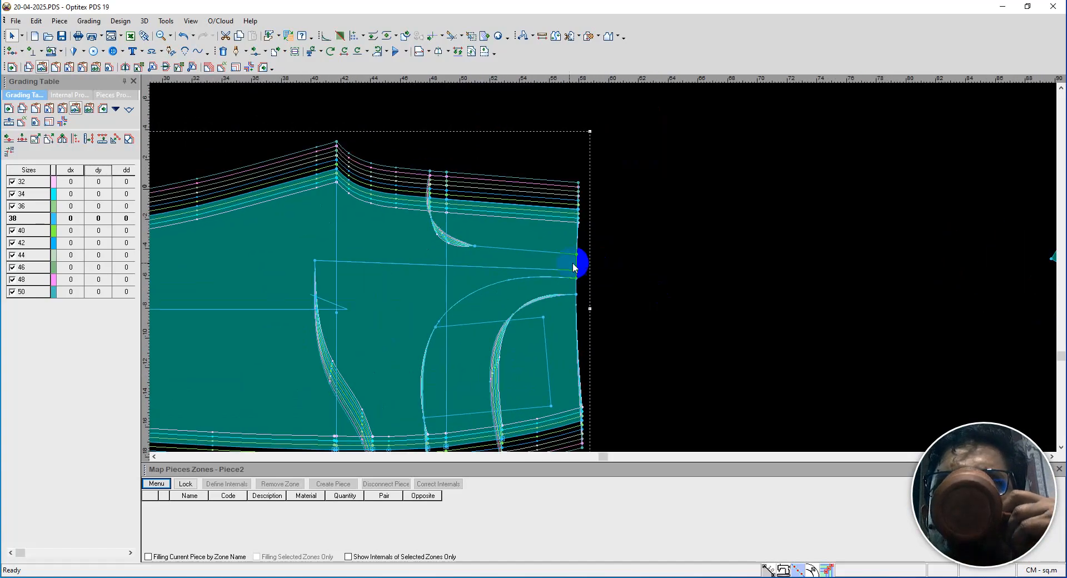
Set the dx grading of size 32 to -0.5 at Piece2's upper waist corner.
scroll(603, 267, "down", 1)
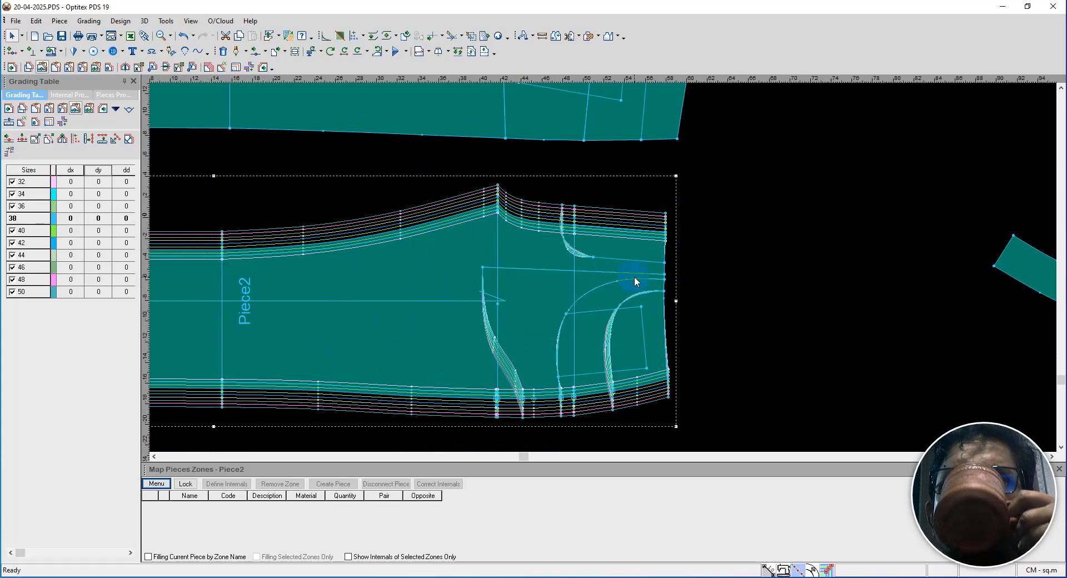
scroll(605, 271, "up", 2)
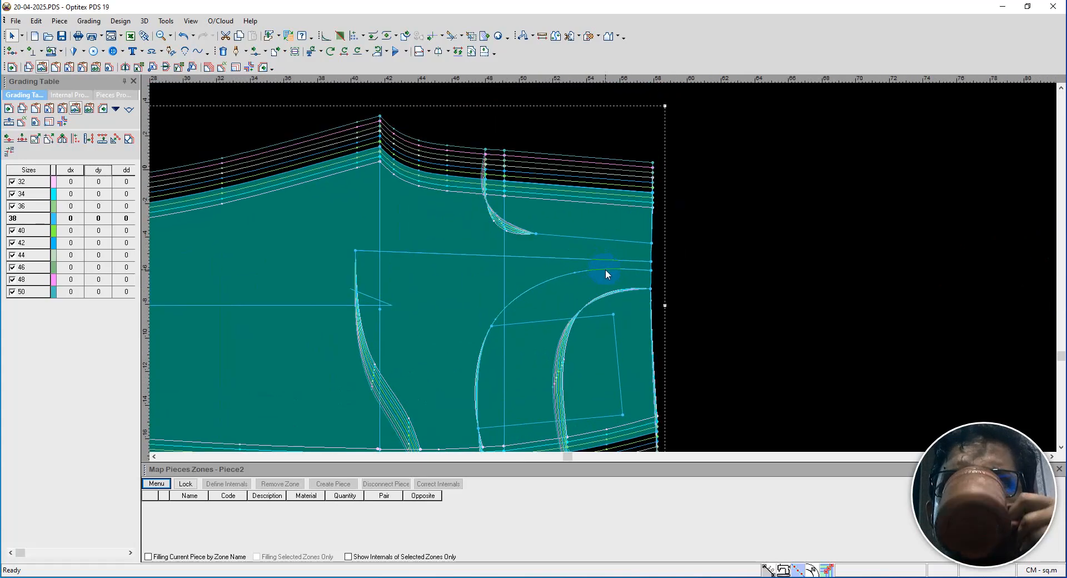
scroll(602, 268, "down", 1)
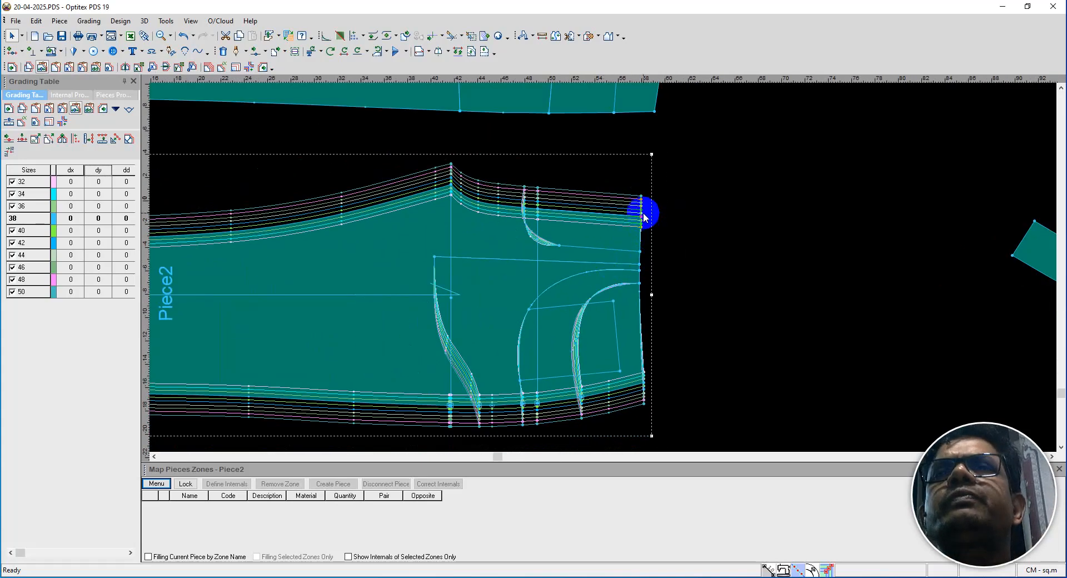
scroll(645, 217, "up", 1)
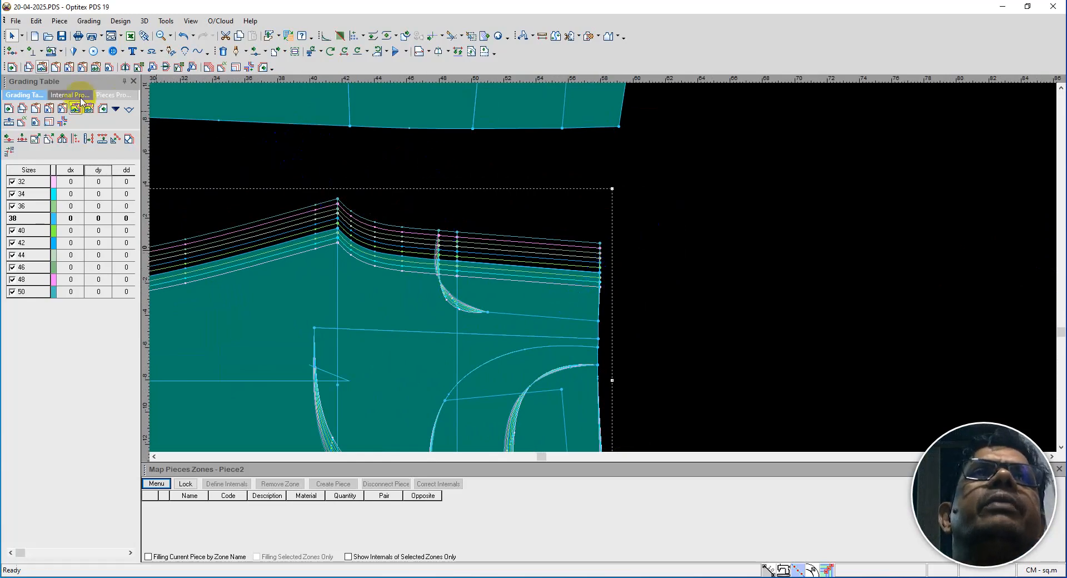
left_click(600, 275)
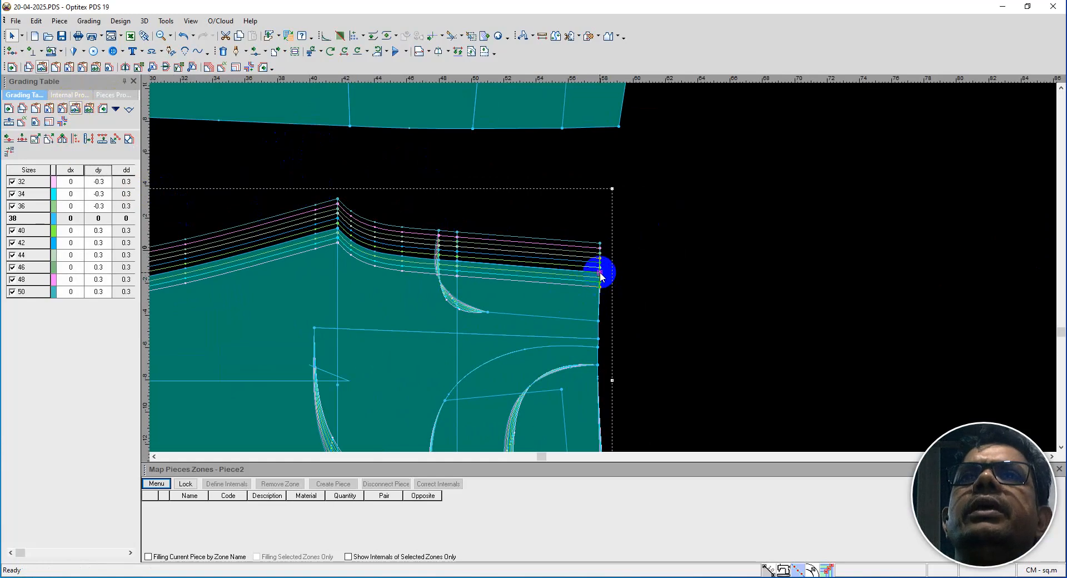
left_click(74, 182)
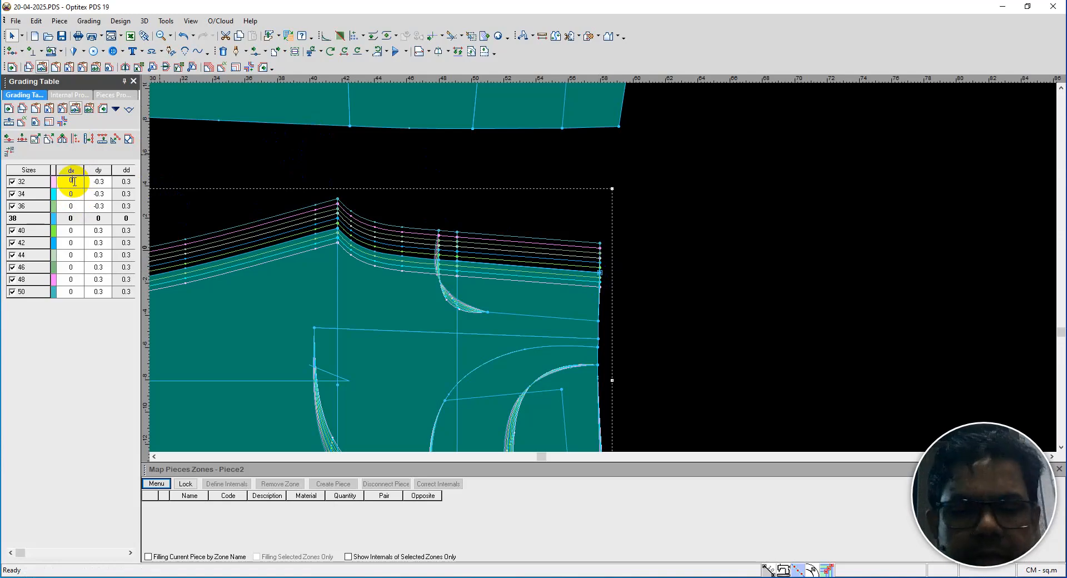
key("BackSpace")
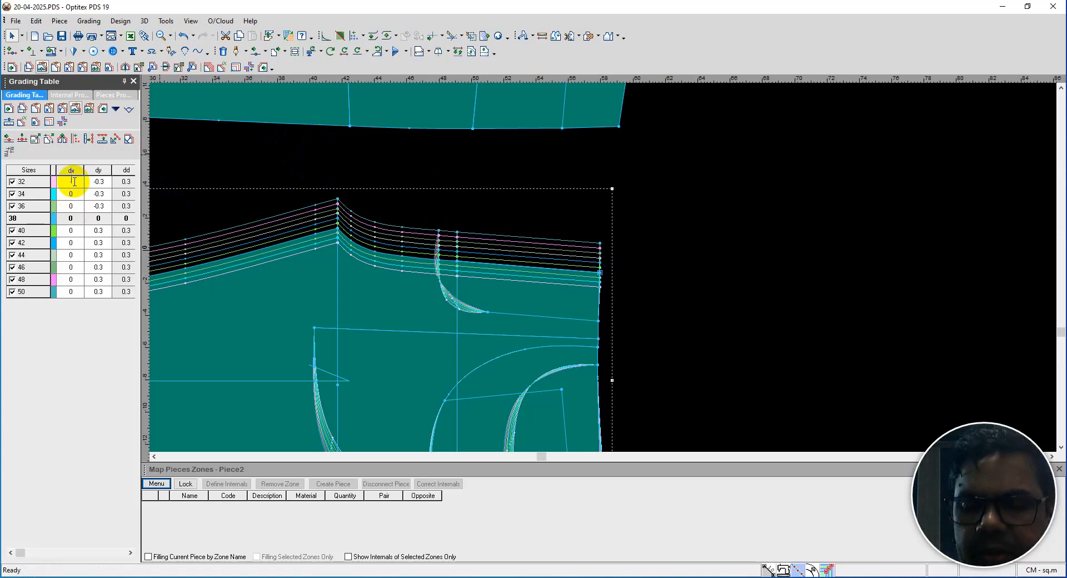
type(".5")
key("Return")
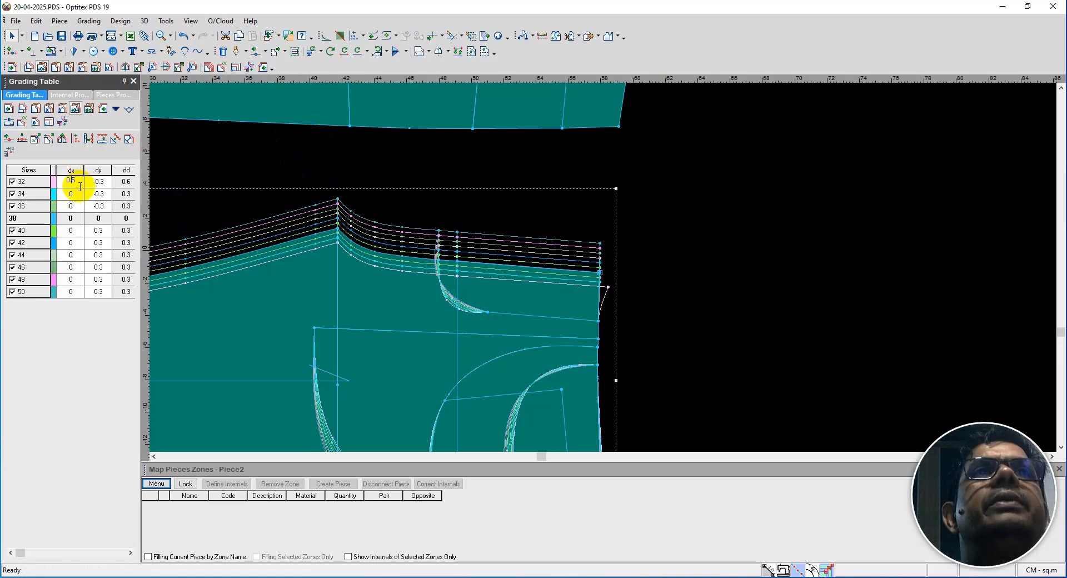
double_click(65, 181)
key("BackSpace")
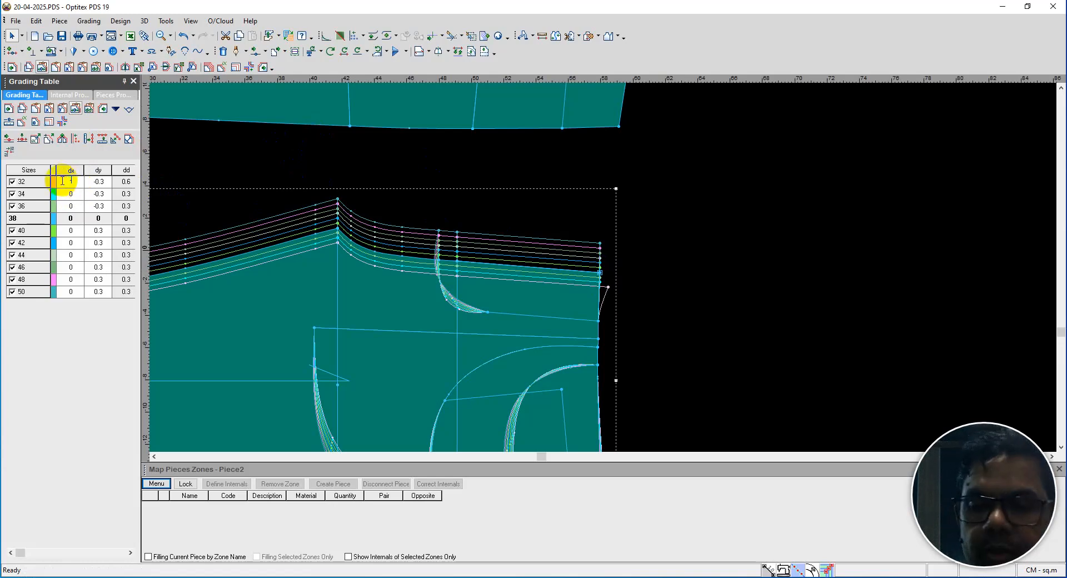
type("-.5")
key("Return")
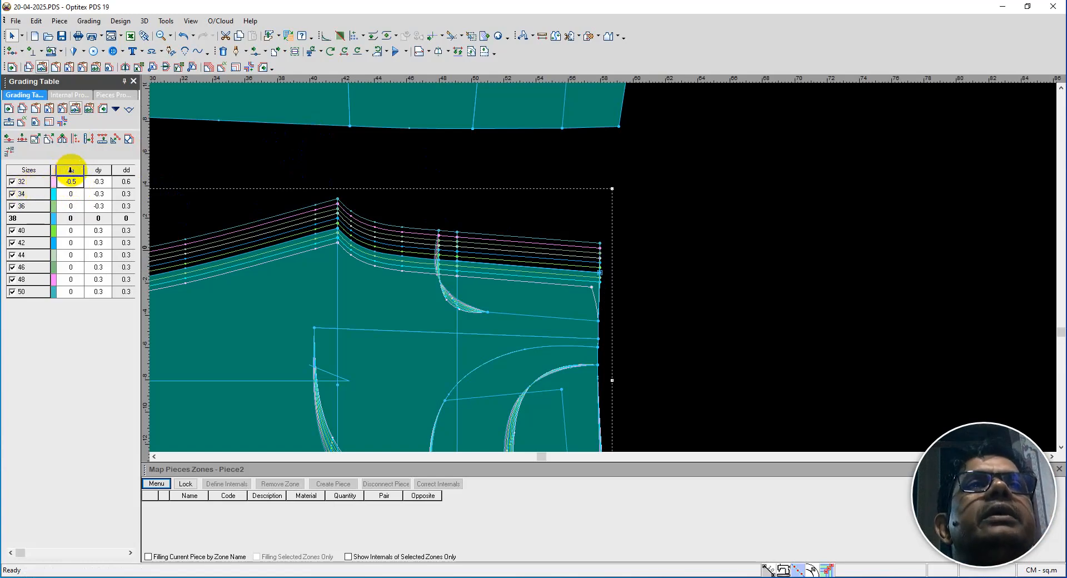
Apply size 32's dx grading step of 0.5 to all the other sizes at the upper waist corner.
left_click(70, 169)
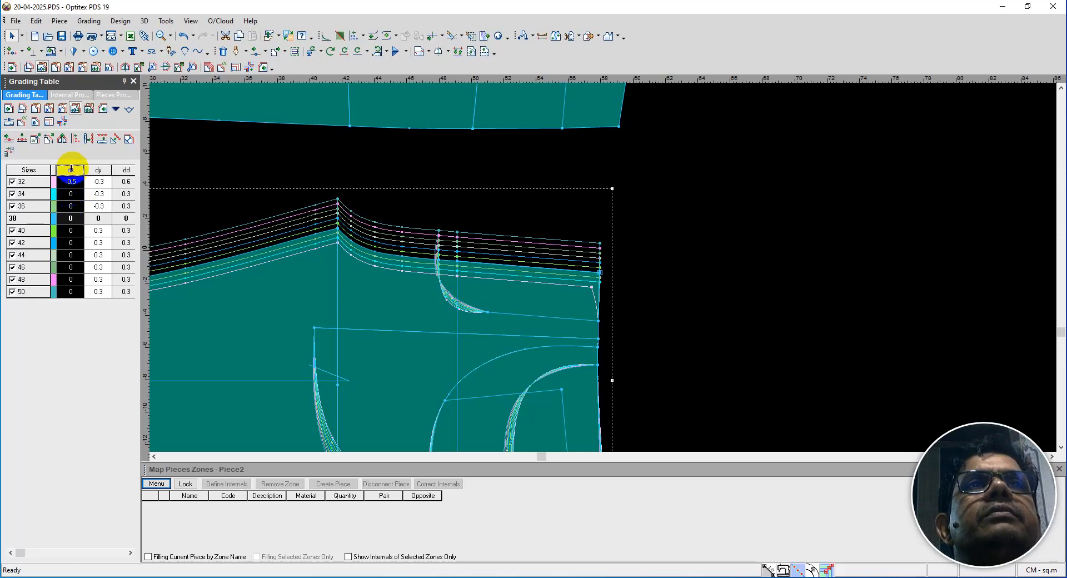
right_click(70, 170)
left_click(96, 173)
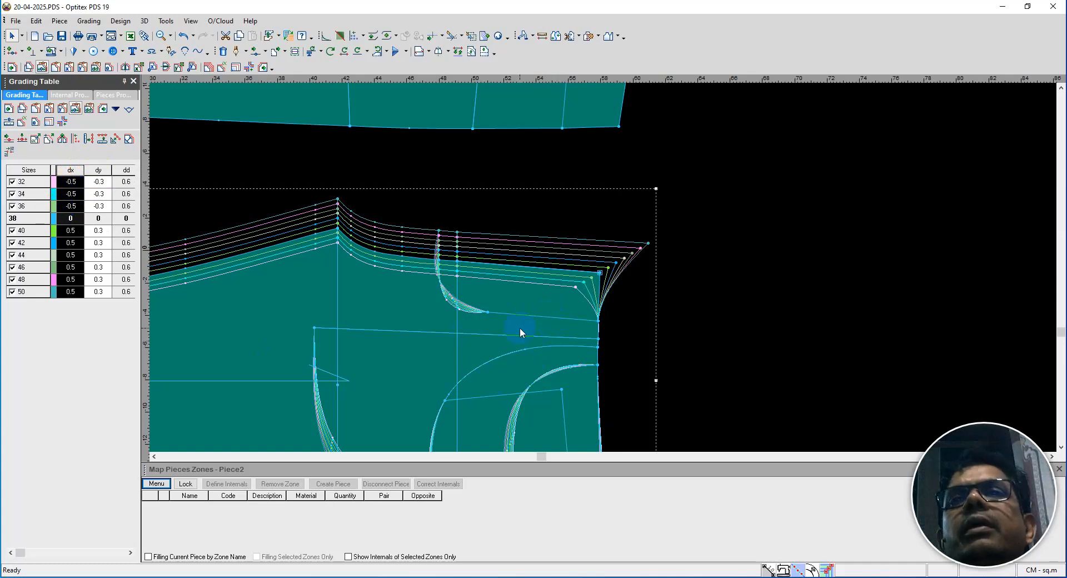
Copy the upper waist corner's dx grading onto the waist ends of the upper curved fly line and the long straight internal line.
scroll(640, 369, "up", 1)
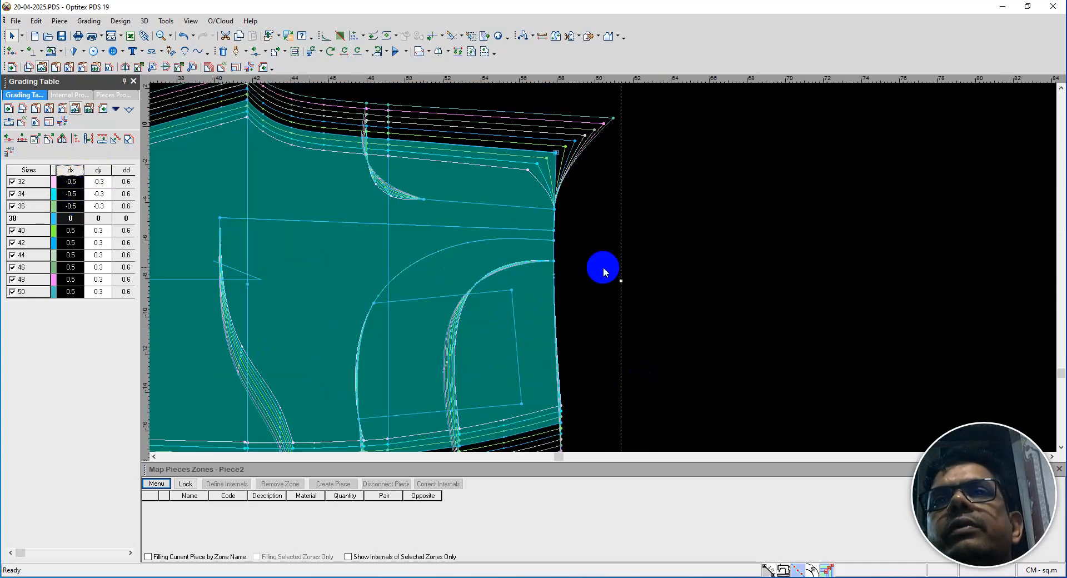
left_click(556, 152)
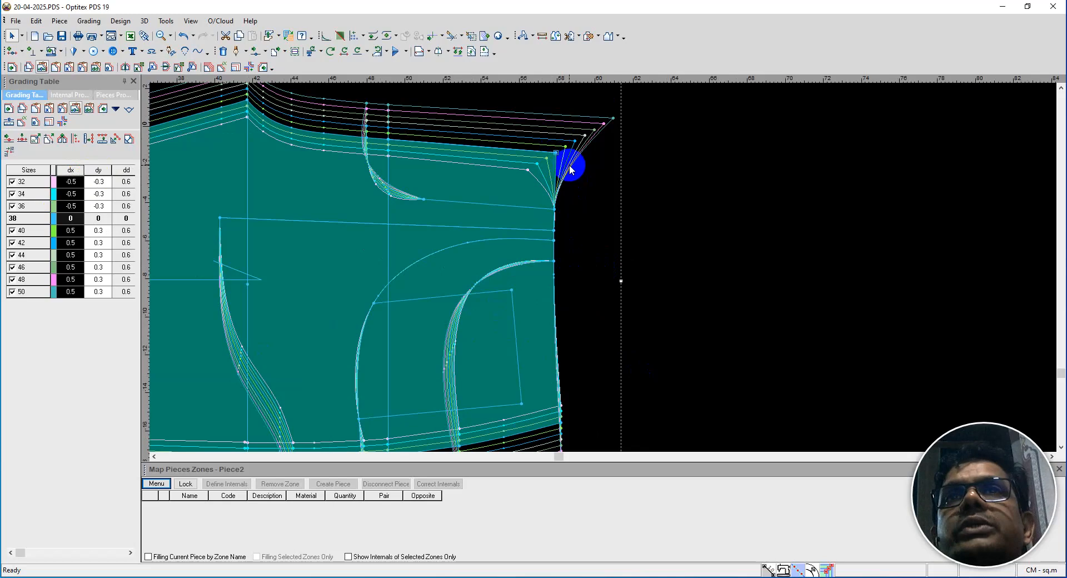
left_click(555, 210)
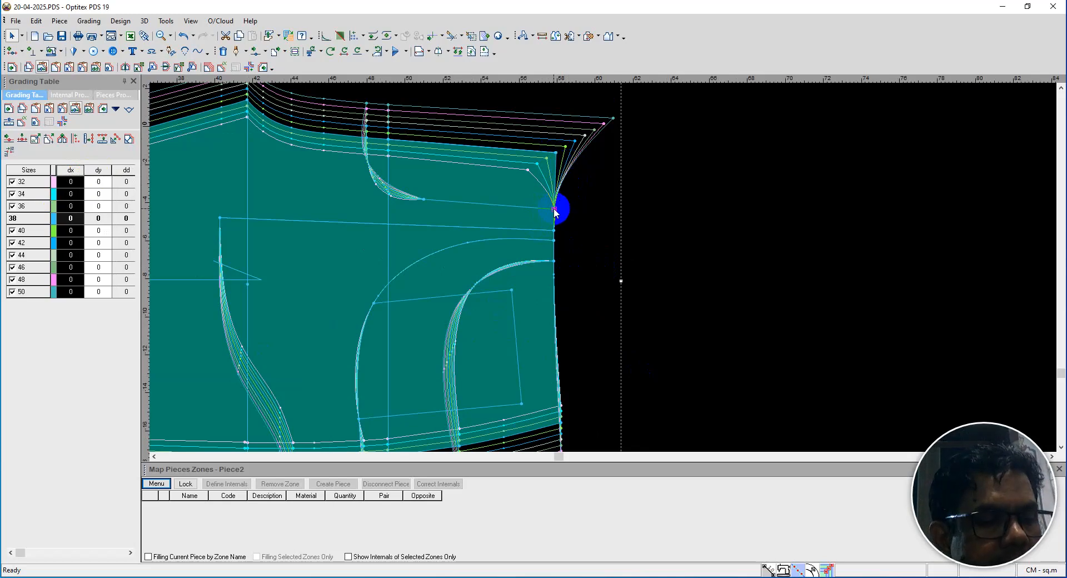
key("ctrl+shift+x")
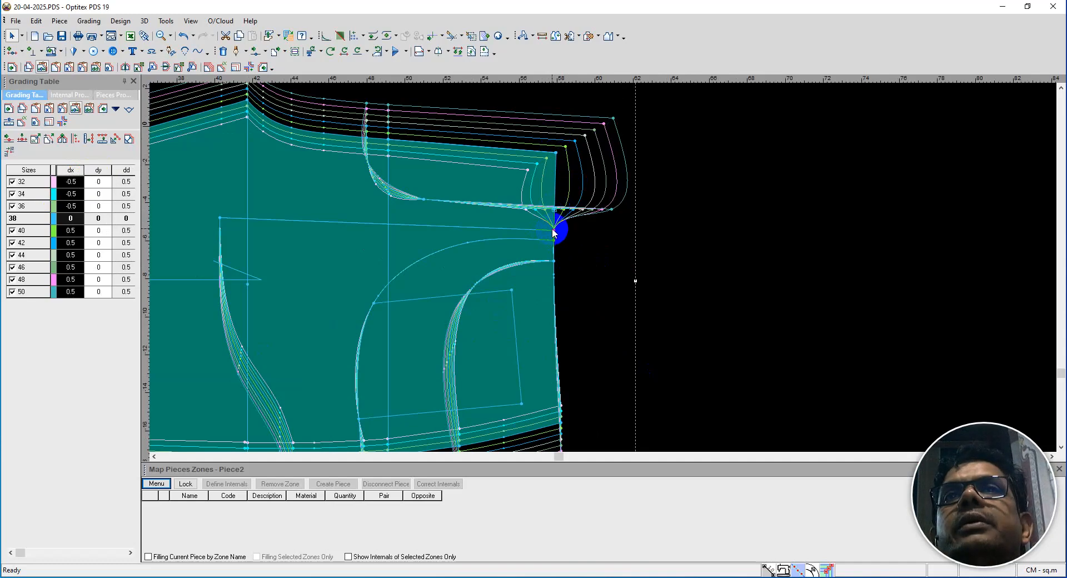
left_click(554, 230)
key("ctrl+shift+x")
Paste the dx grading onto the waist ends of both curved pocket lines and Piece2's lower waist corner, and return to the Select tool.
left_click(555, 241)
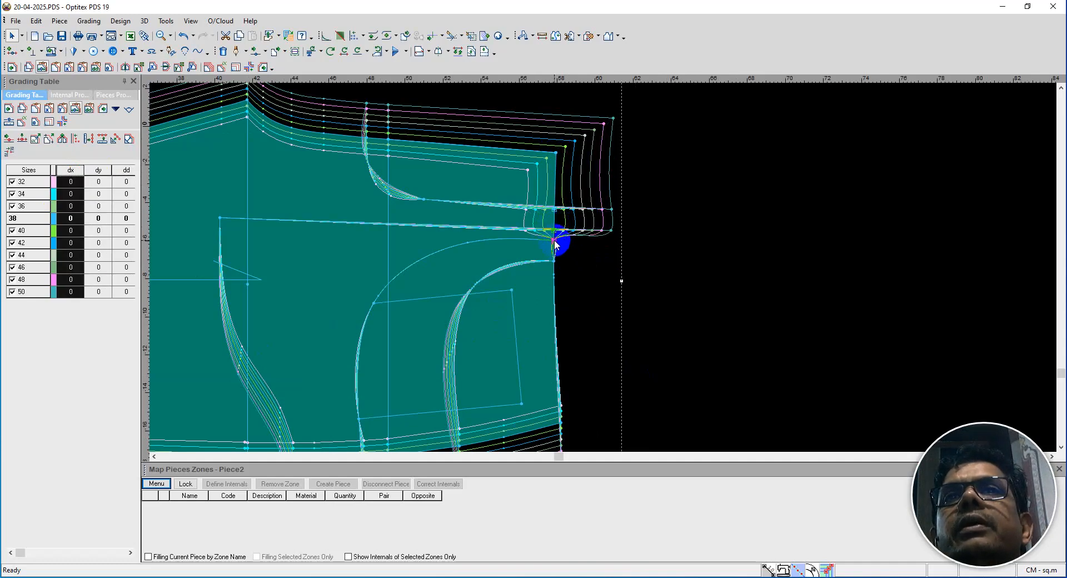
key("ctrl+shift+x")
left_click(553, 259)
key("ctrl+shift+x")
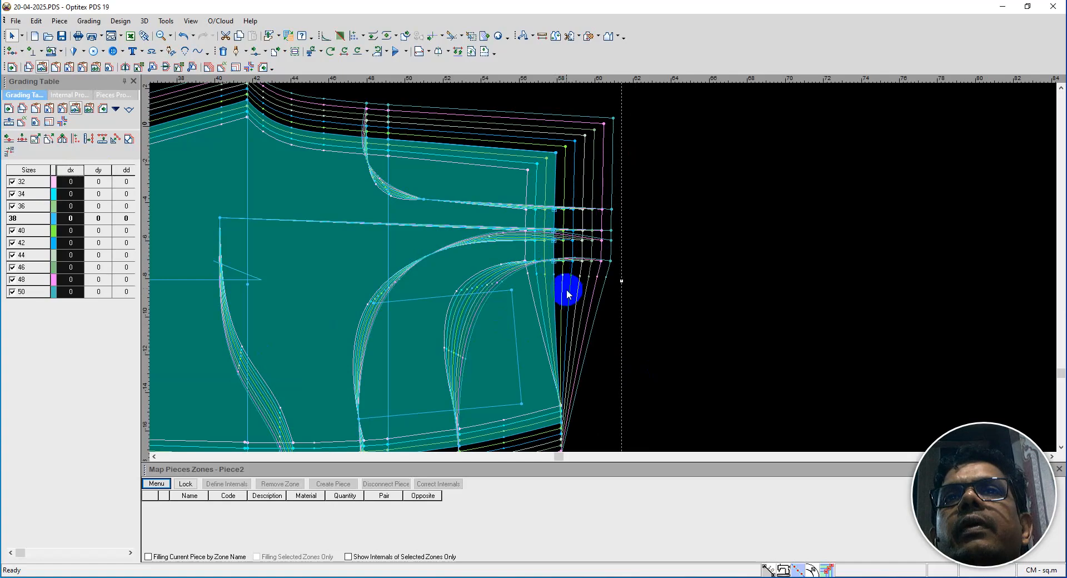
left_click(561, 426)
key("ctrl+shift+x")
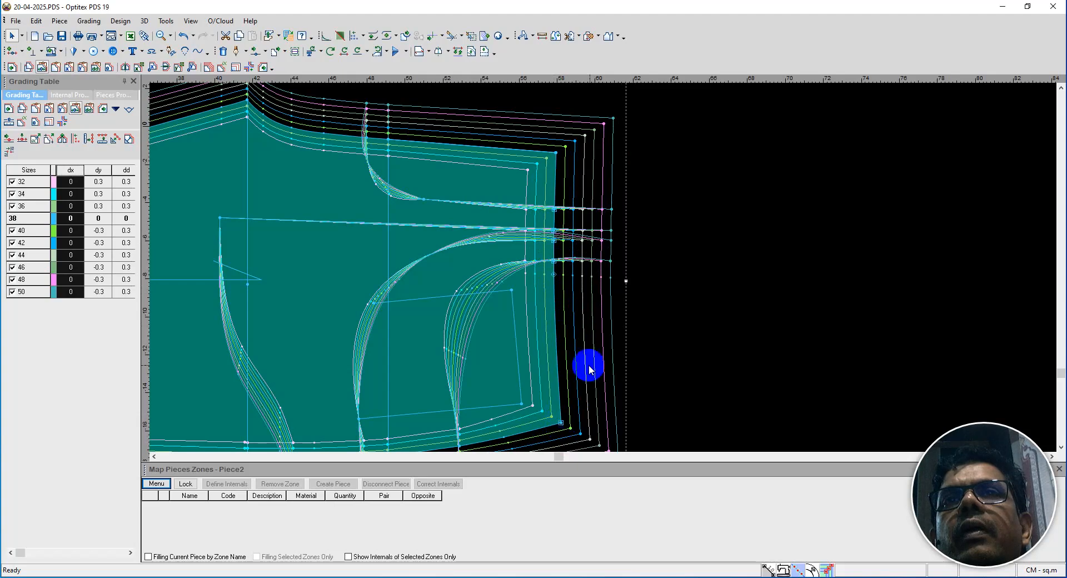
right_click(689, 265)
left_click(732, 272)
Examine the nested sizes along Piece2's waist edge and the upper edge between the hip line and the waist corner.
scroll(513, 278, "down", 1)
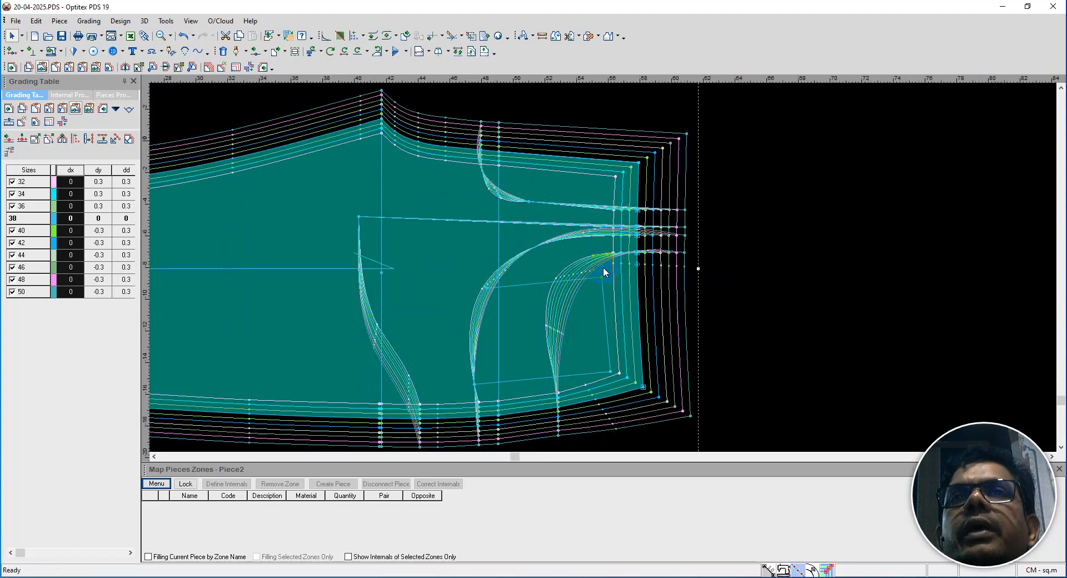
scroll(605, 273, "down", 1)
scroll(604, 266, "up", 2)
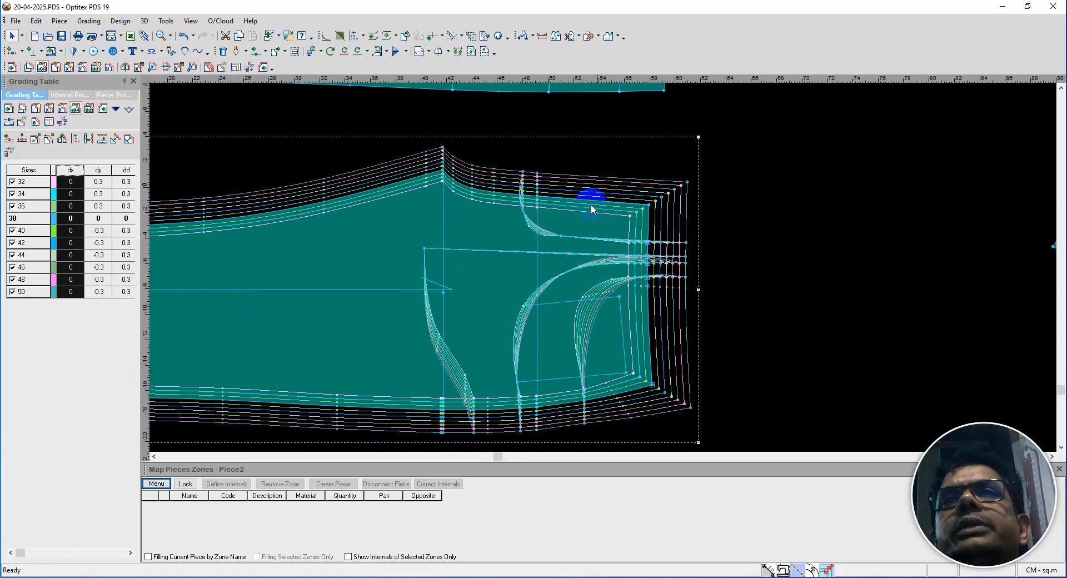
scroll(591, 205, "up", 4)
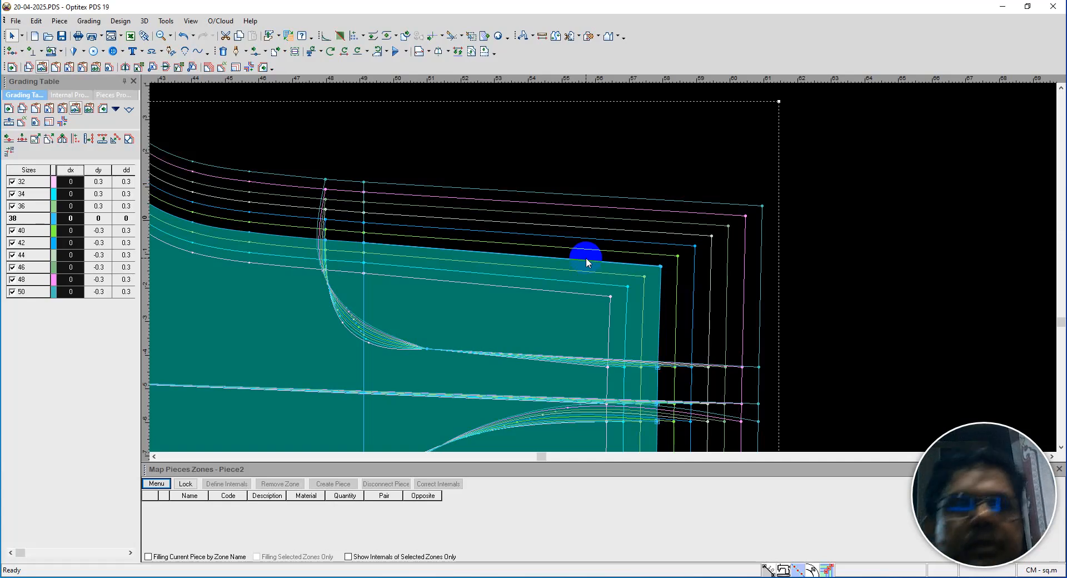
scroll(587, 260, "down", 4)
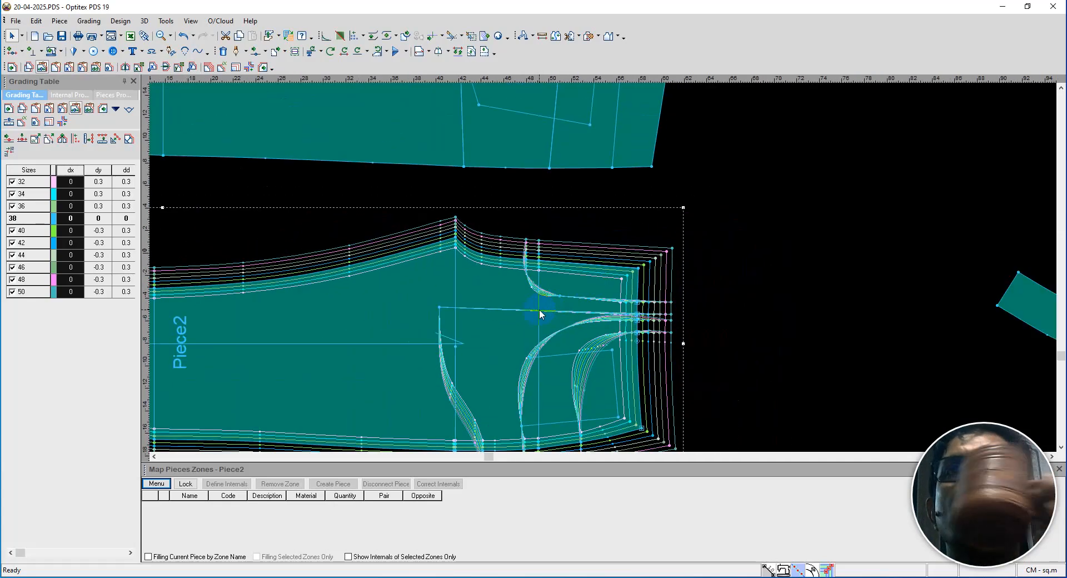
scroll(531, 312, "up", 1)
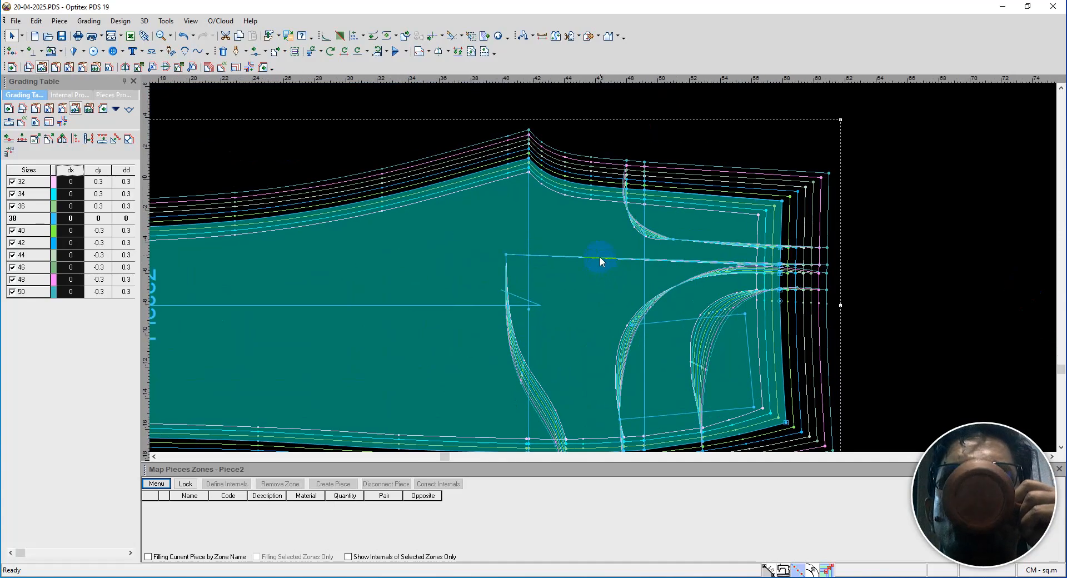
scroll(602, 265, "down", 1)
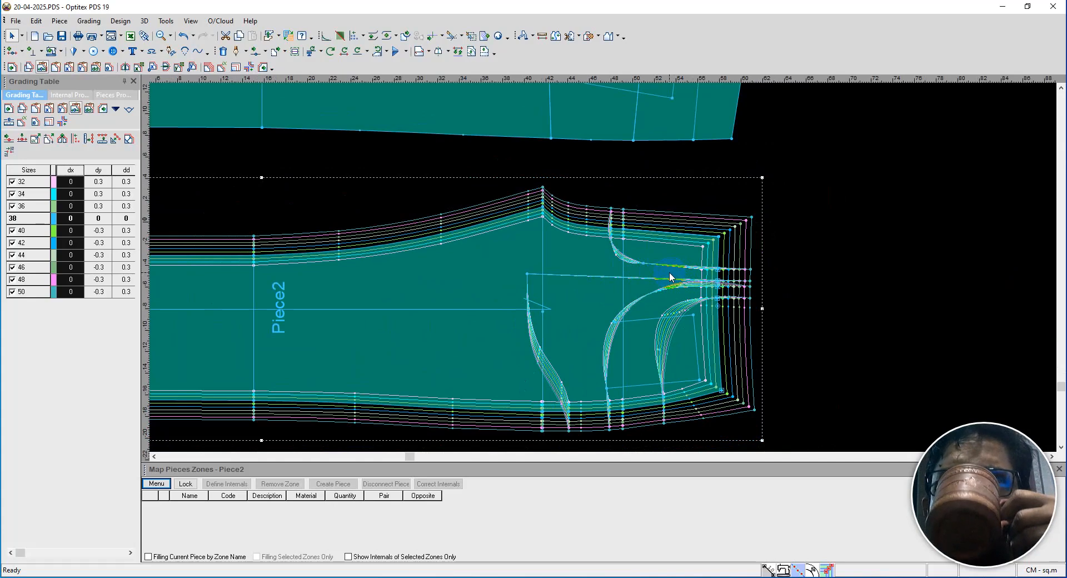
scroll(670, 272, "up", 1)
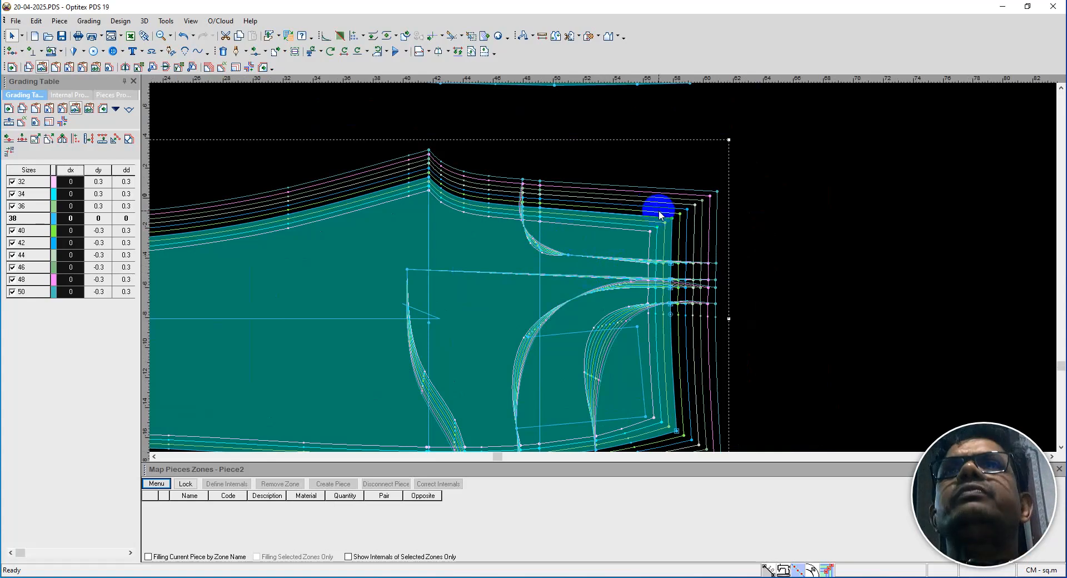
scroll(604, 267, "up", 1)
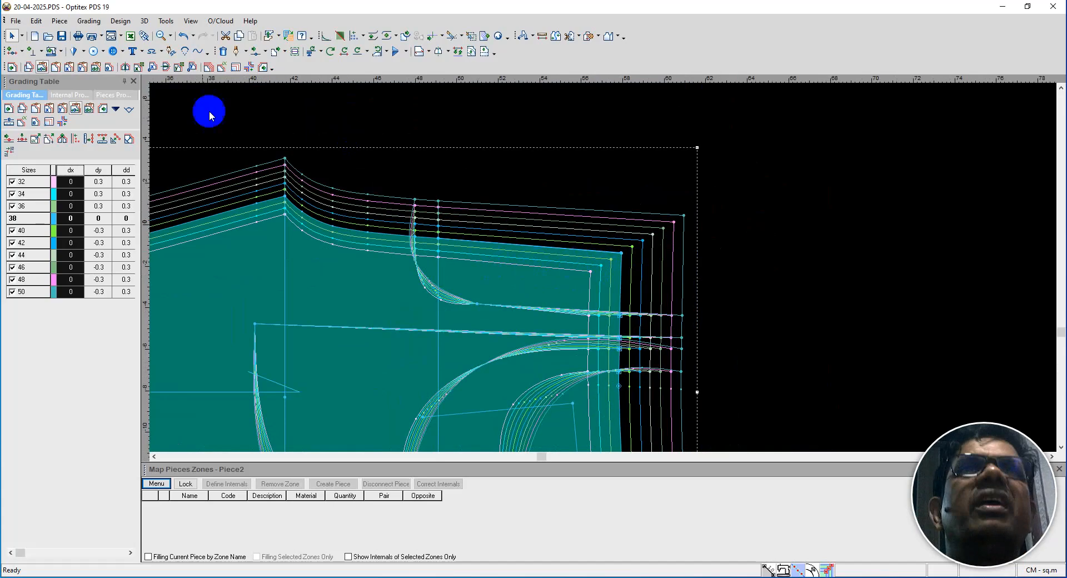
Rotate Piece2 so its upper edge from the hip line to the waist corner lies horizontal, and return to the Select tool.
left_click(358, 53)
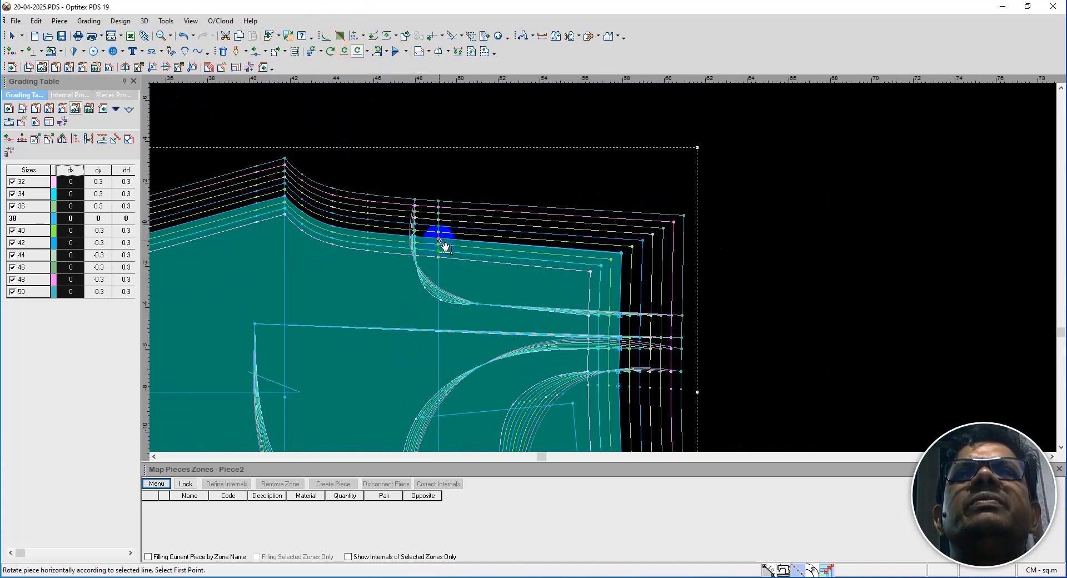
left_click(621, 254)
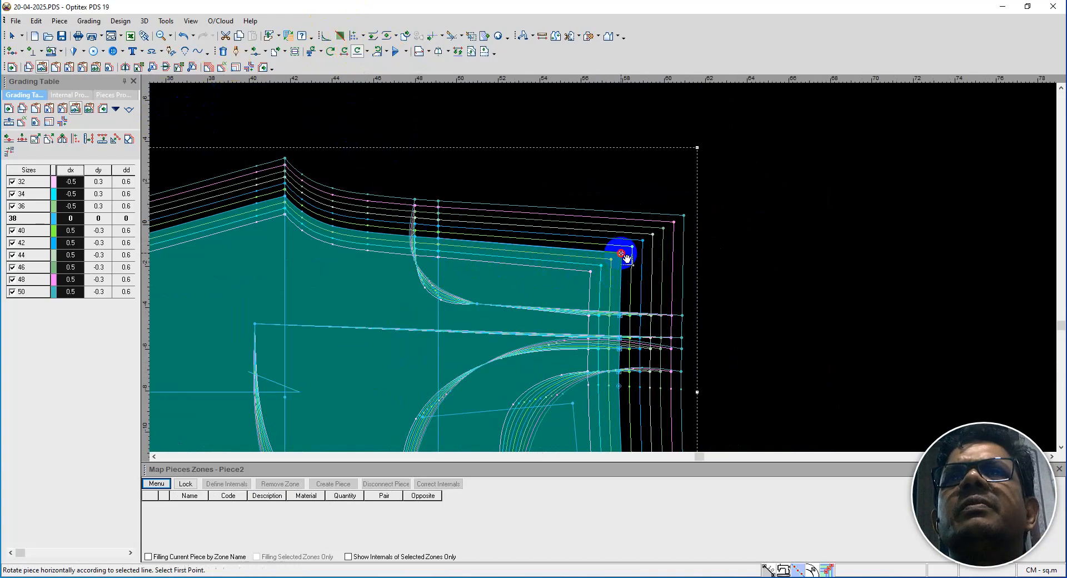
scroll(626, 257, "up", 2)
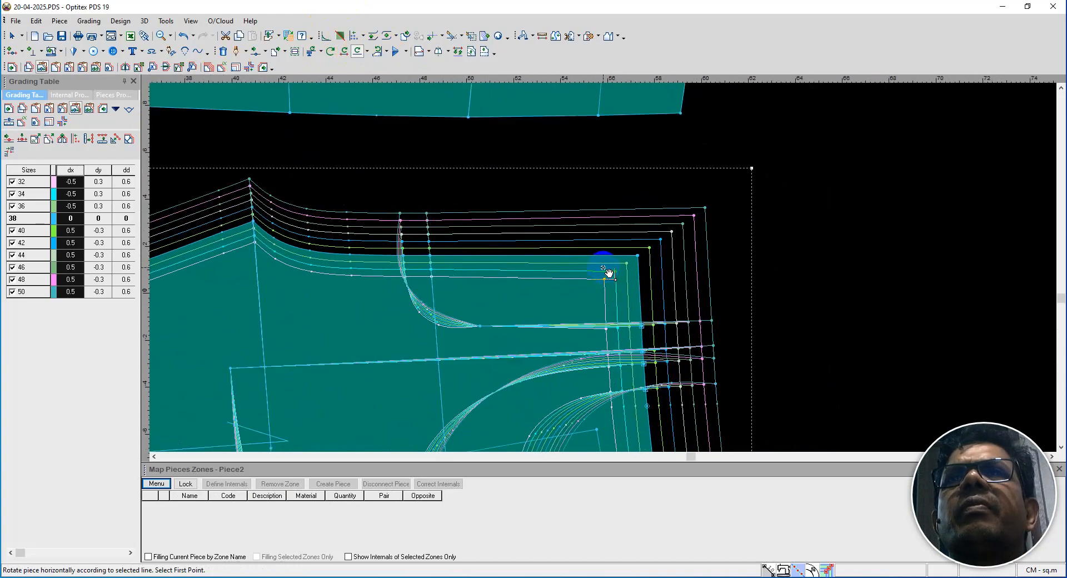
scroll(608, 272, "up", 1)
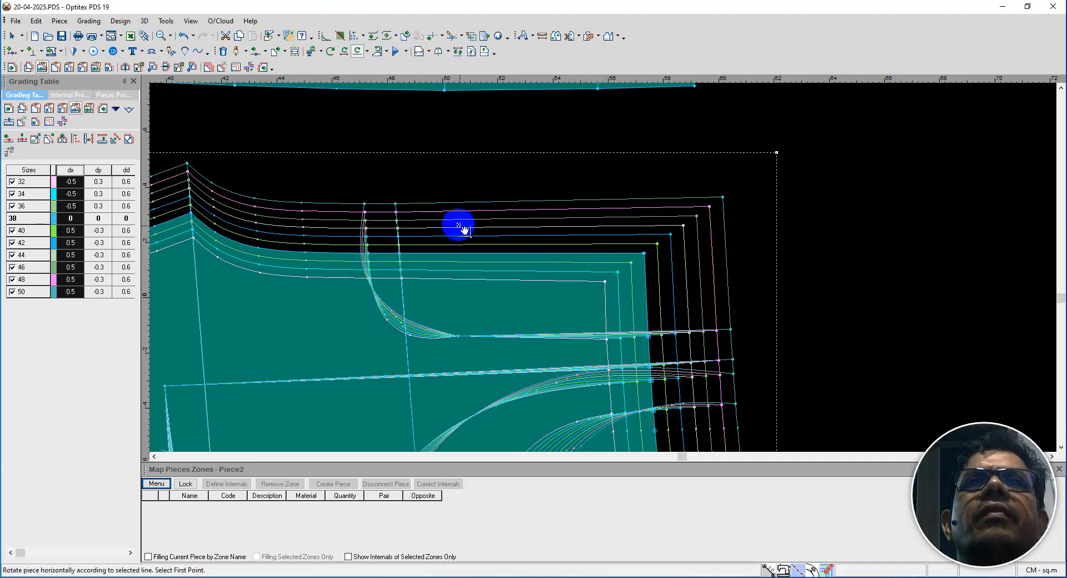
right_click(470, 192)
left_click(497, 210)
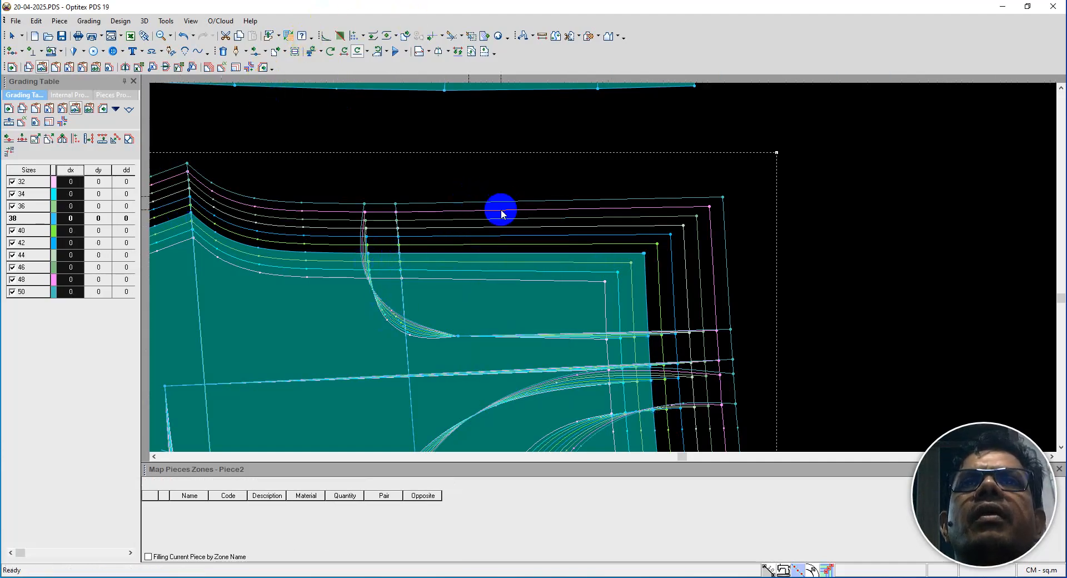
Copy the dy grading of the hip line's upper end onto Piece2's upper waist corner.
left_click(399, 253)
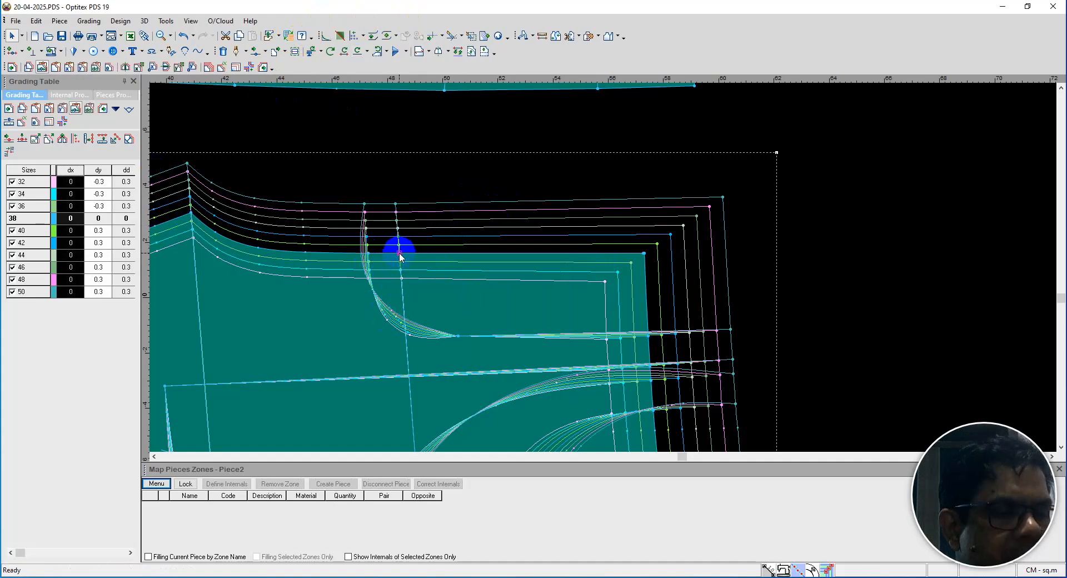
left_click(644, 253)
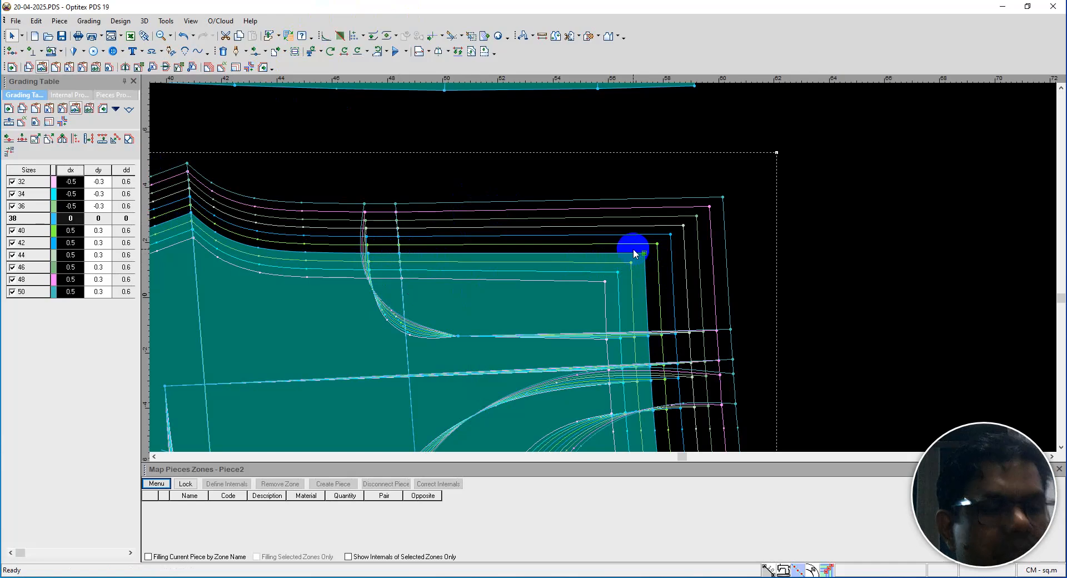
key("ctrl+6")
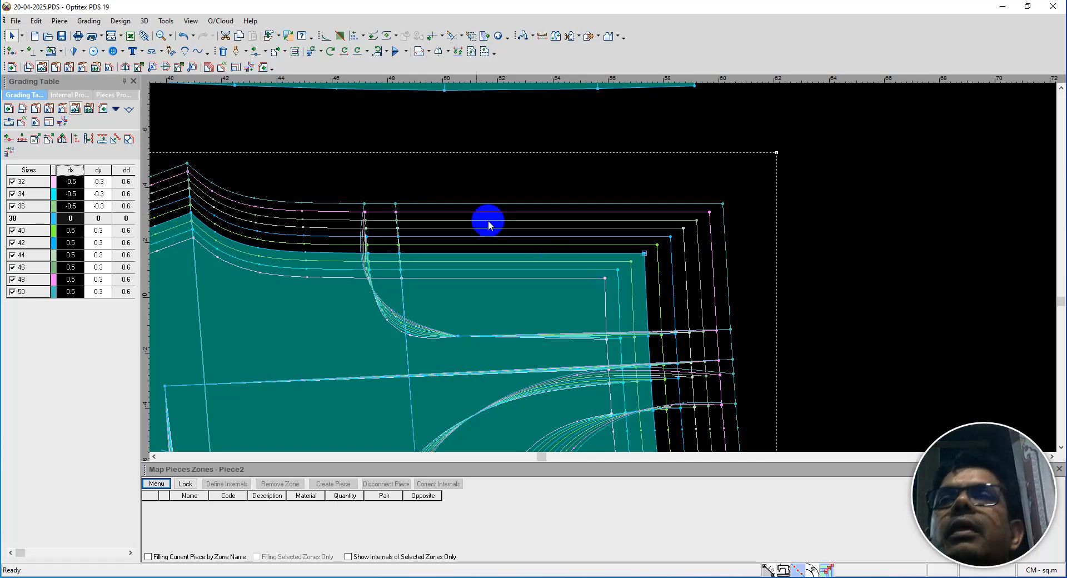
Return to the Select tool and make Piece2's upper waist corner the zero point of the grading, with all sizes stacked there.
right_click(810, 204)
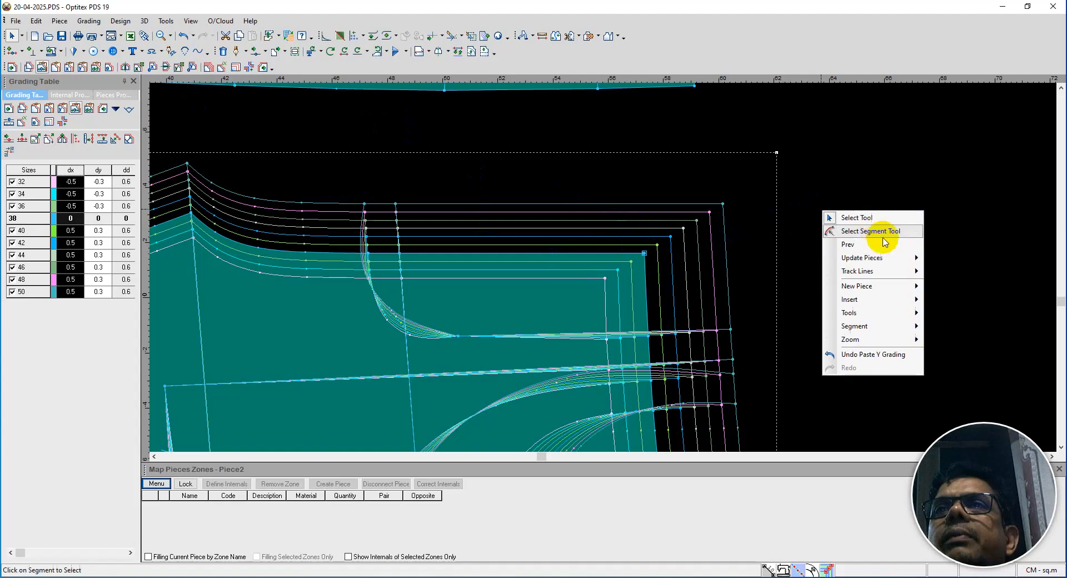
left_click(867, 217)
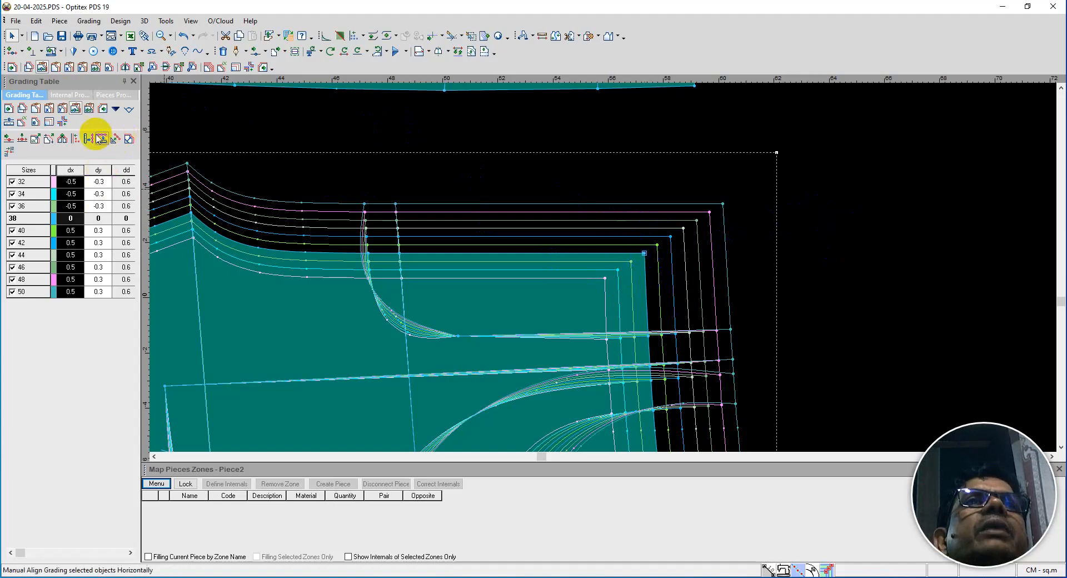
left_click(48, 123)
left_click(83, 83)
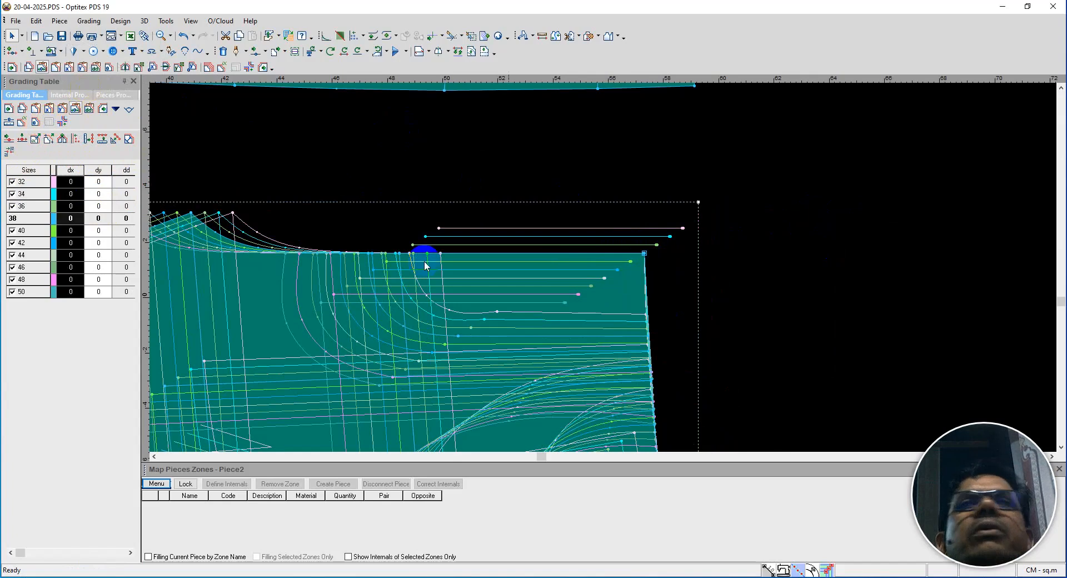
Compare Piece2's stacked sizes with base size 38 by hiding and redisplaying the graded nest.
left_click(493, 295)
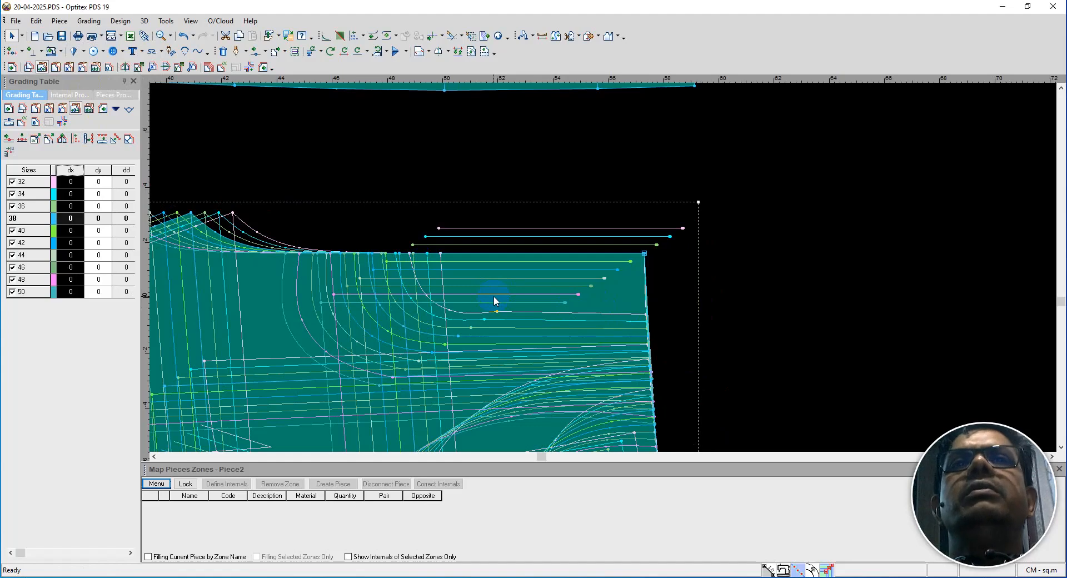
left_click(436, 287)
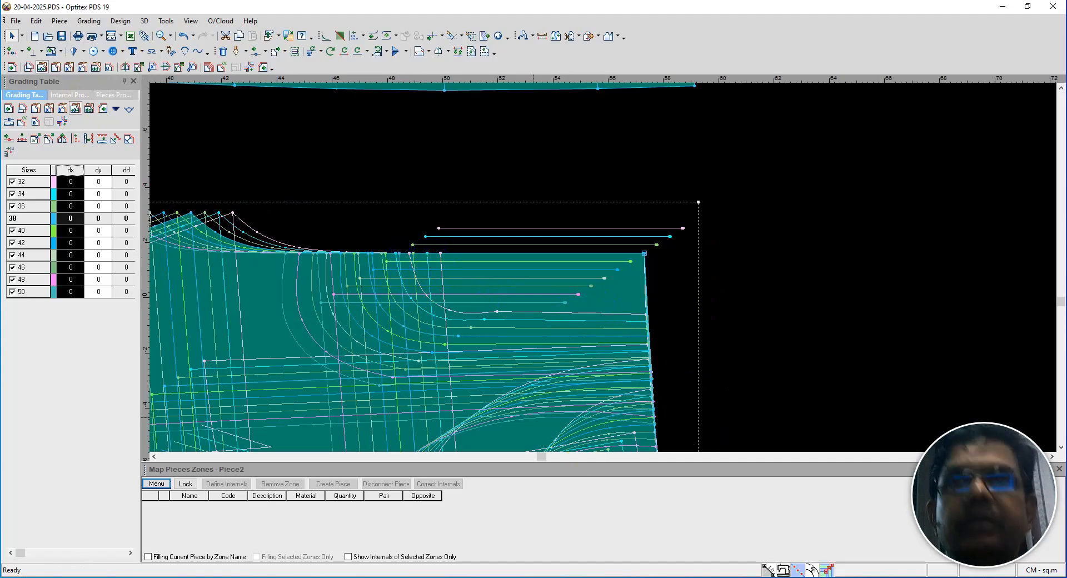
left_click(827, 570)
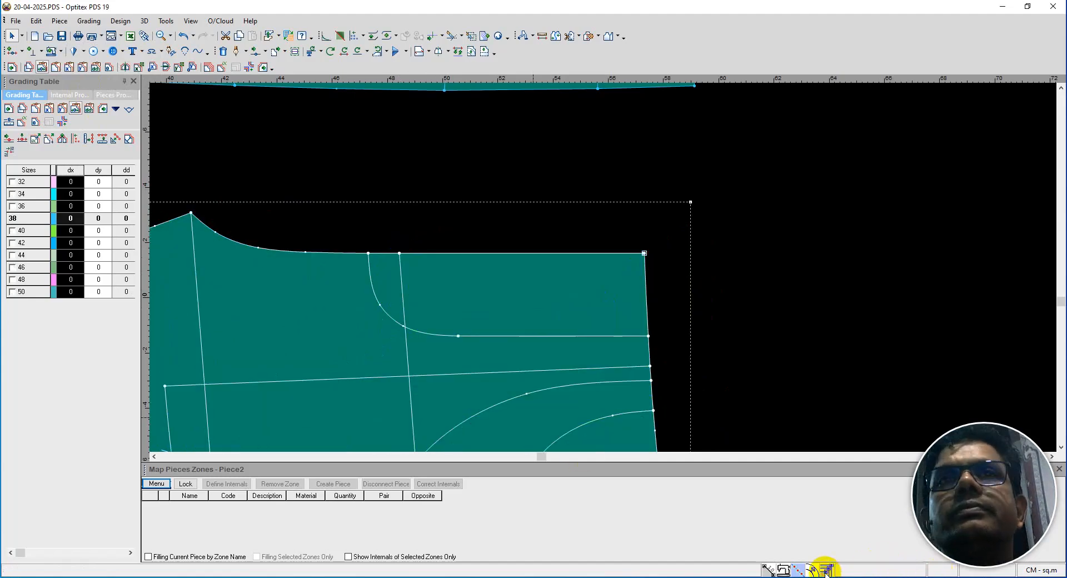
left_click(827, 570)
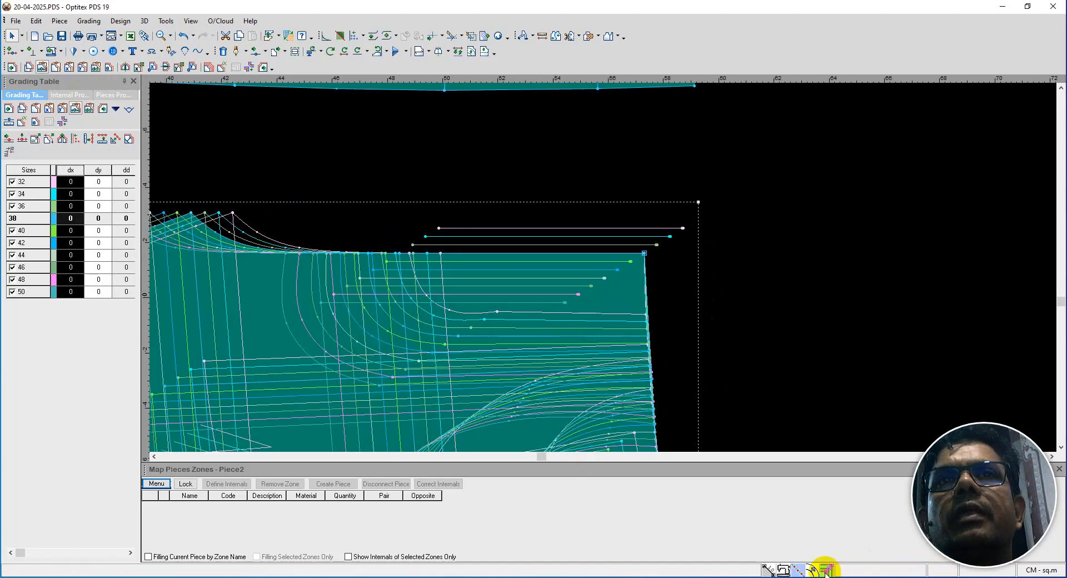
Clear the dx grading of the hip line's upper end and regrade it by an even 0.3 per size, starting from size 32.
left_click(399, 254)
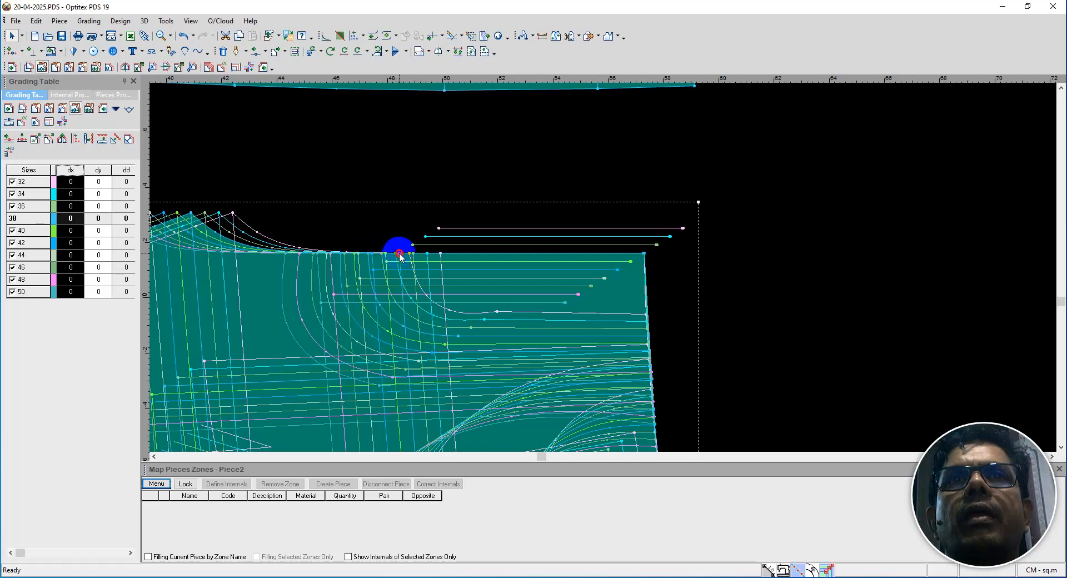
left_click(76, 181)
left_click_drag(76, 183, 75, 291)
type("0")
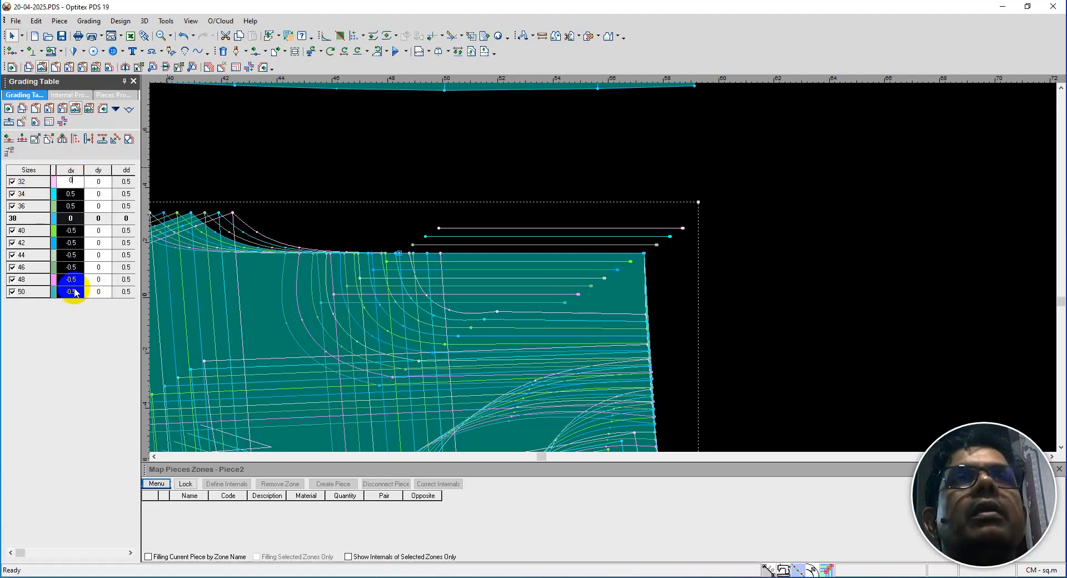
key("Return")
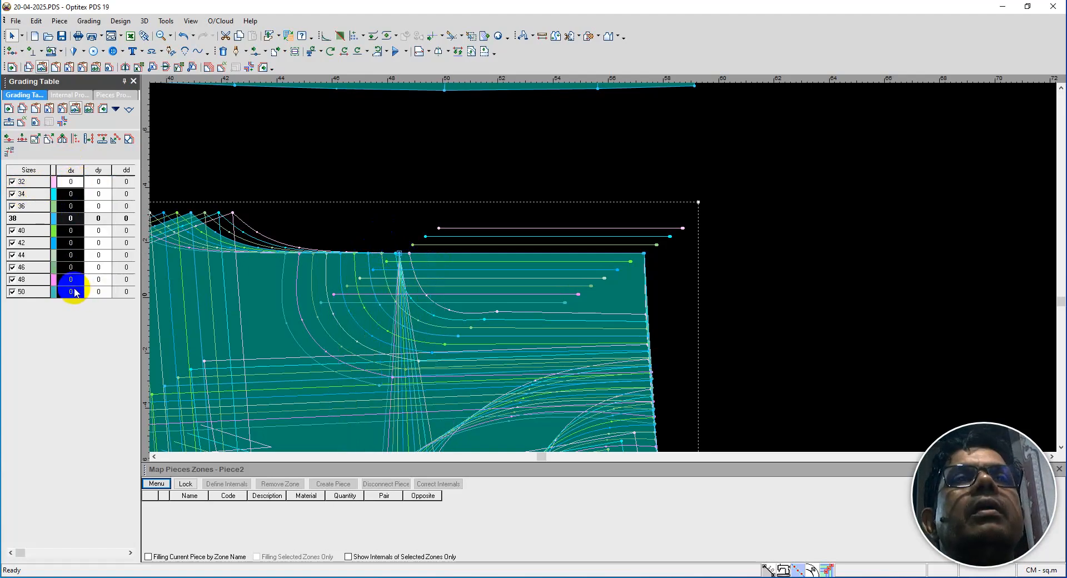
left_click(72, 182)
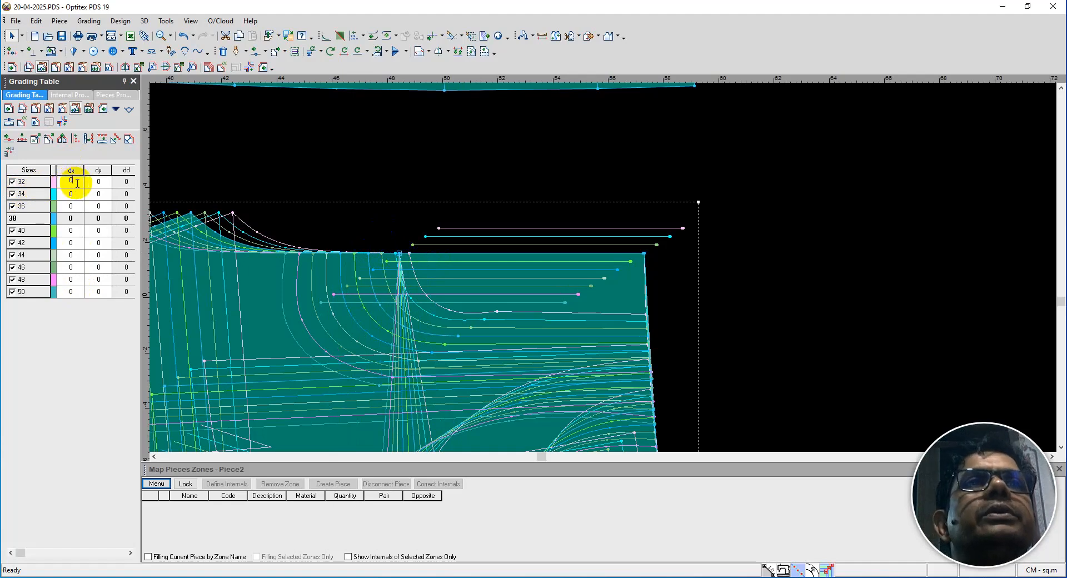
double_click(66, 181)
type("25")
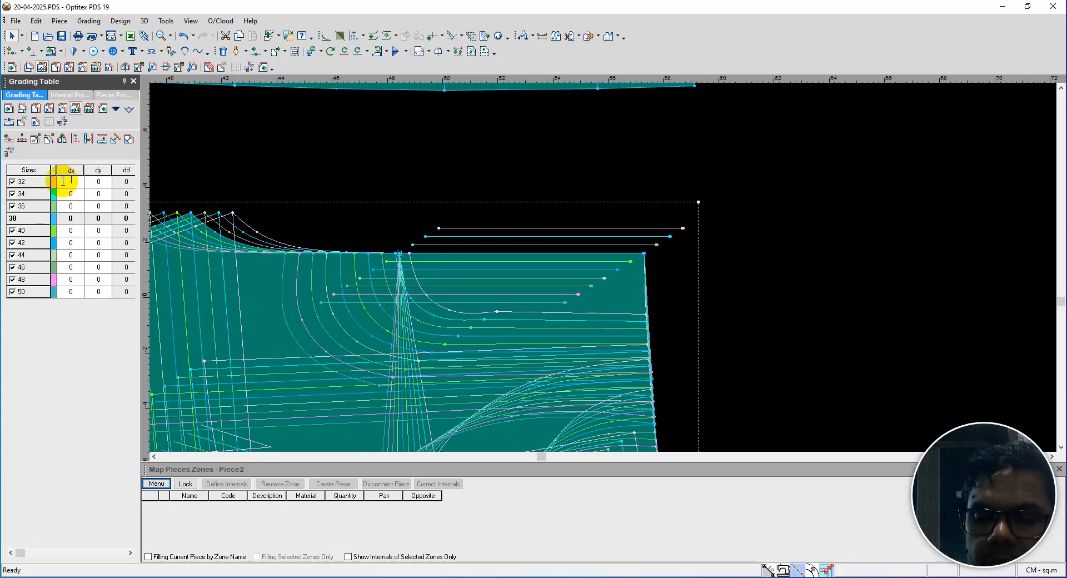
key("Return")
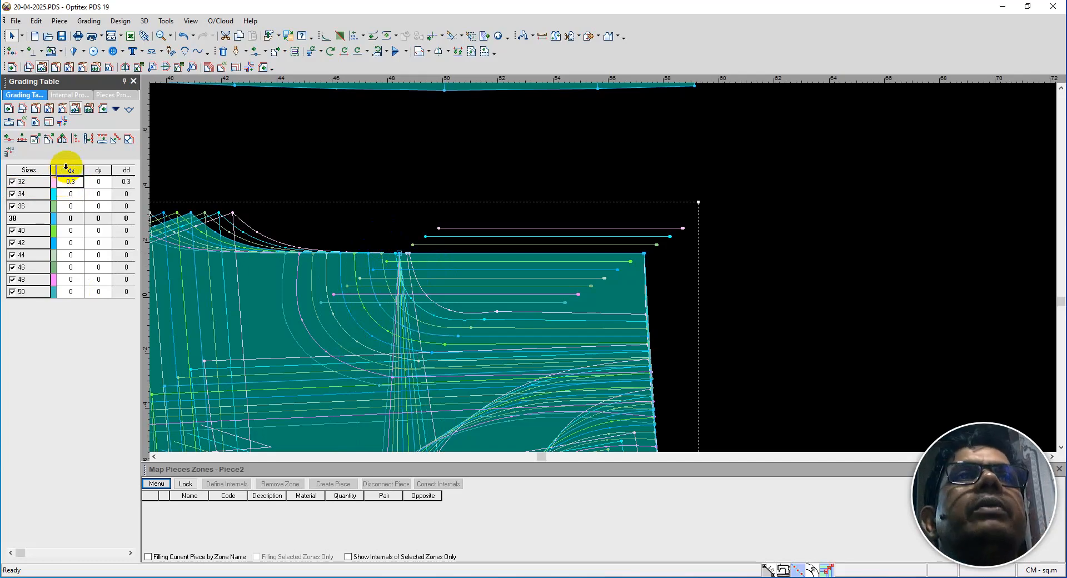
left_click(70, 170)
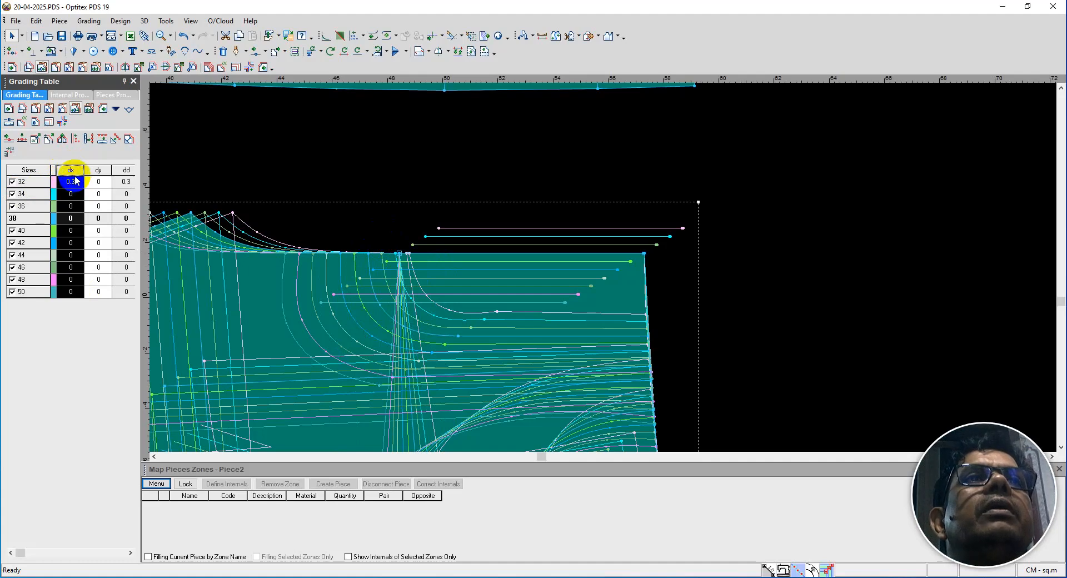
right_click(73, 171)
left_click(105, 178)
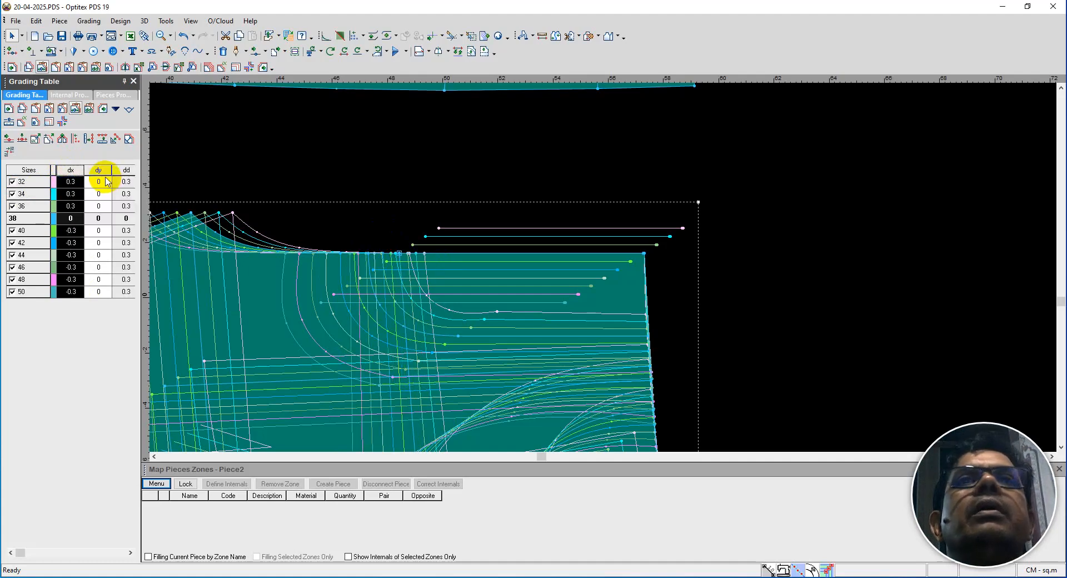
Set the dx grading of the upper curved pocket line's end on the horizontal edge to 0 for all sizes.
left_click(369, 254)
left_click(78, 184)
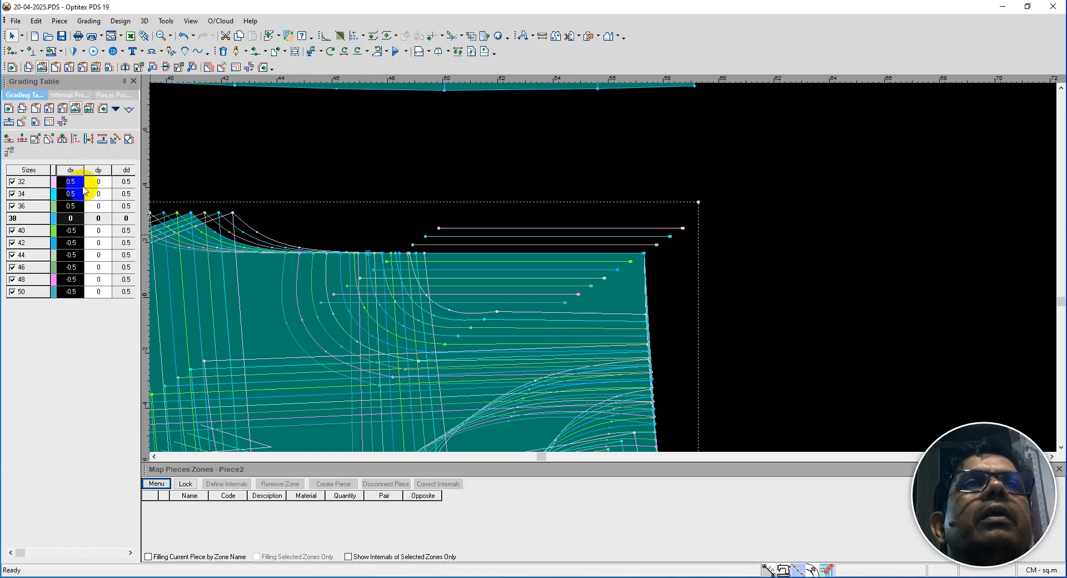
left_click_drag(78, 186, 78, 289)
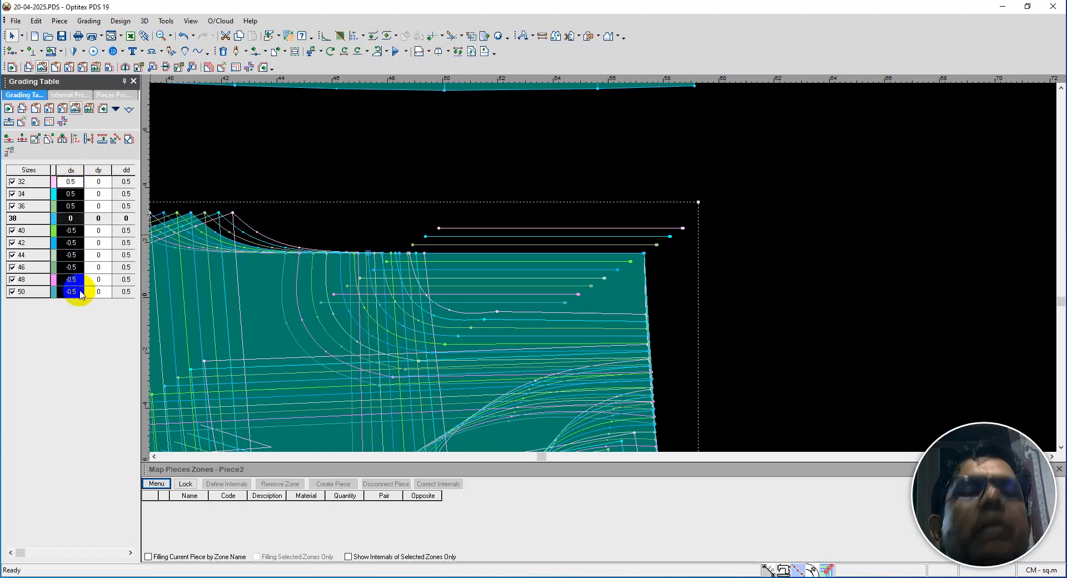
type("0")
key("Return")
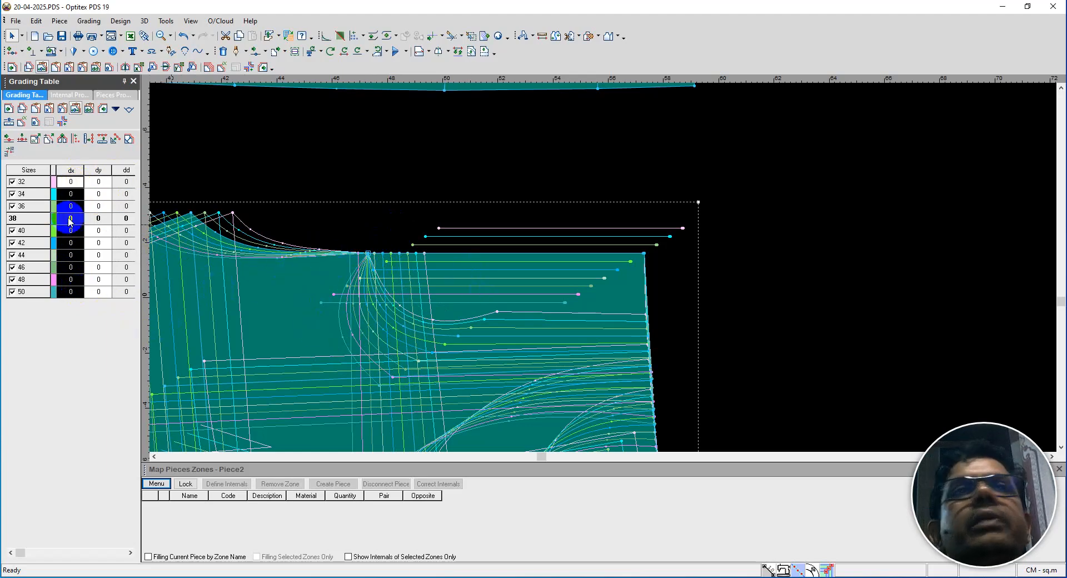
left_click(73, 182)
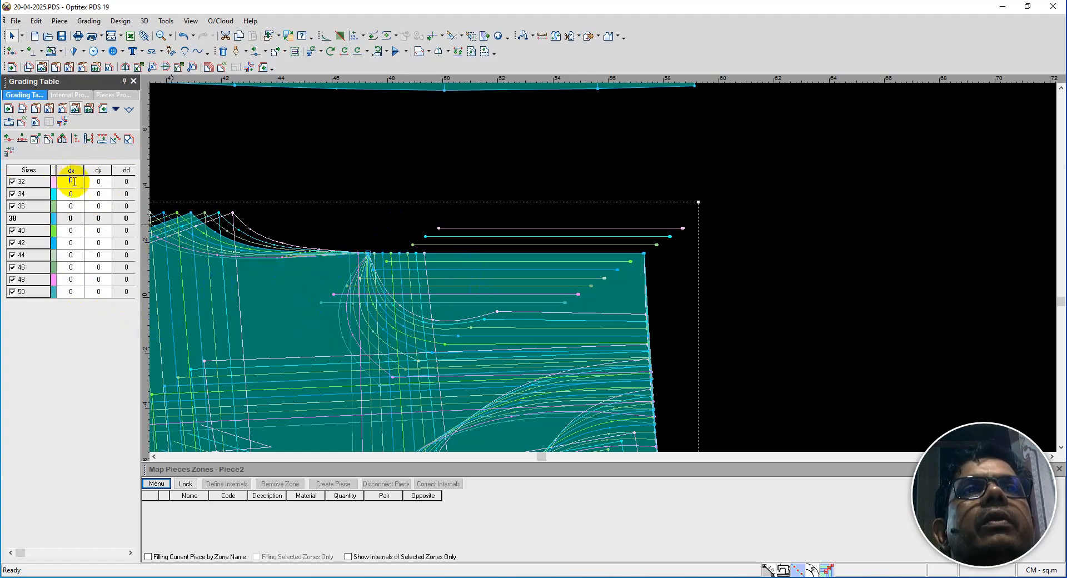
left_click(62, 182)
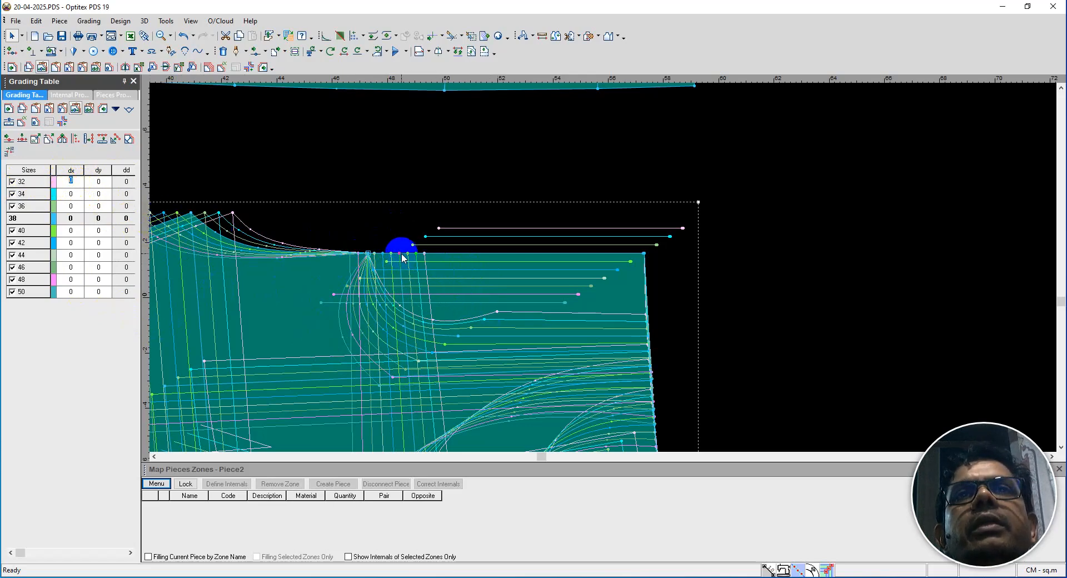
Copy the dx grading of the hip line's upper end onto the upper pocket line's end on the horizontal edge.
left_click(400, 254)
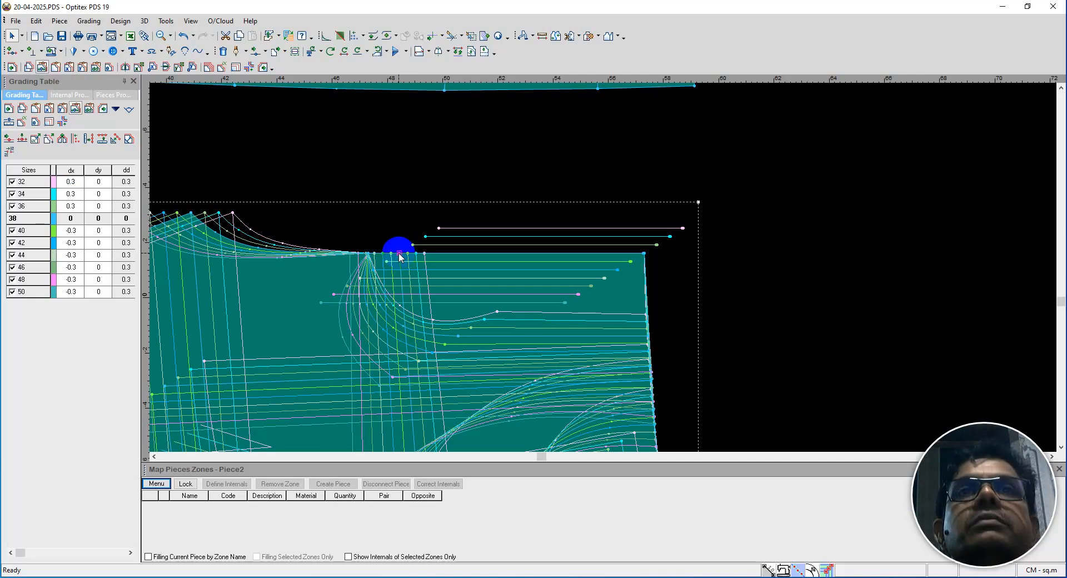
left_click(367, 254)
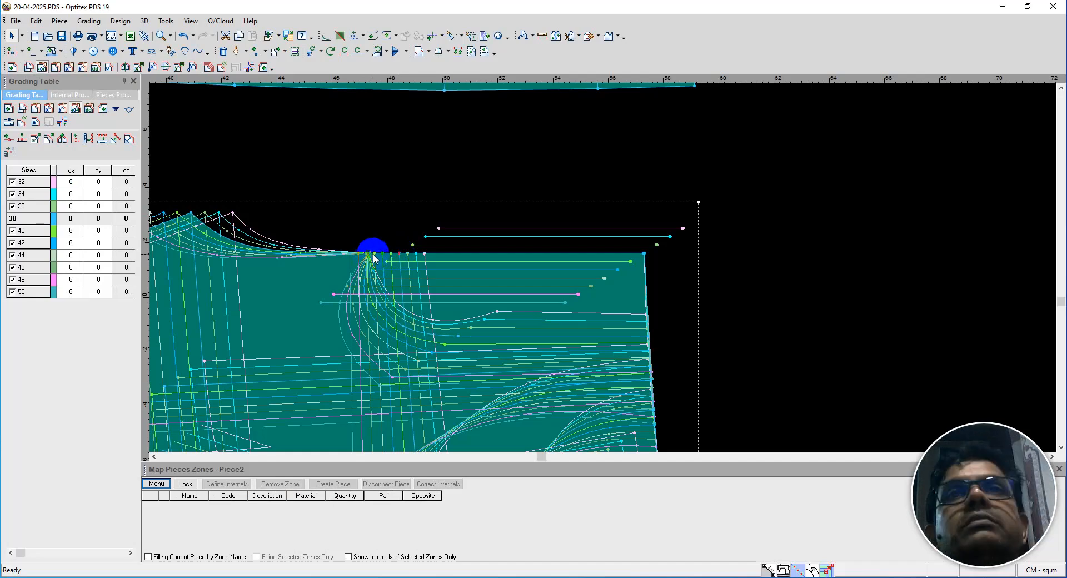
left_click(373, 255)
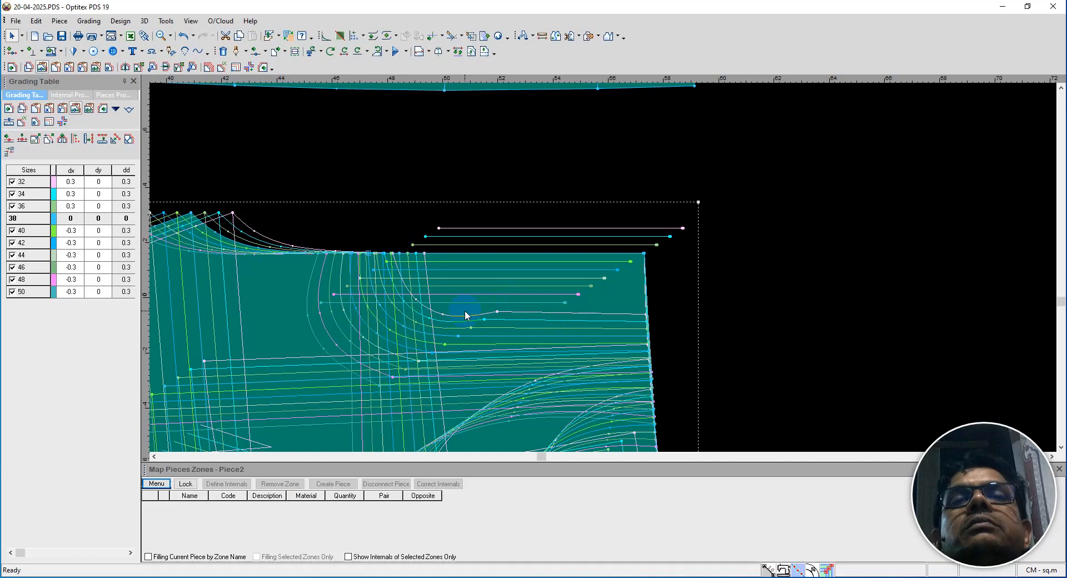
left_click(375, 254)
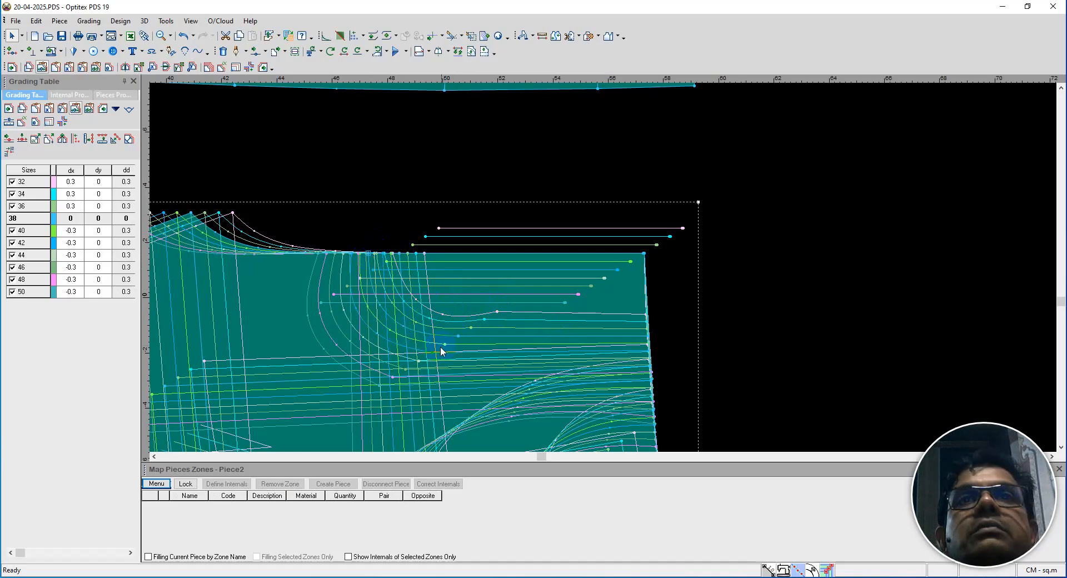
Paste the same dx grading onto the upper pocket line's inner point where the curve meets its straight part.
left_click(457, 335)
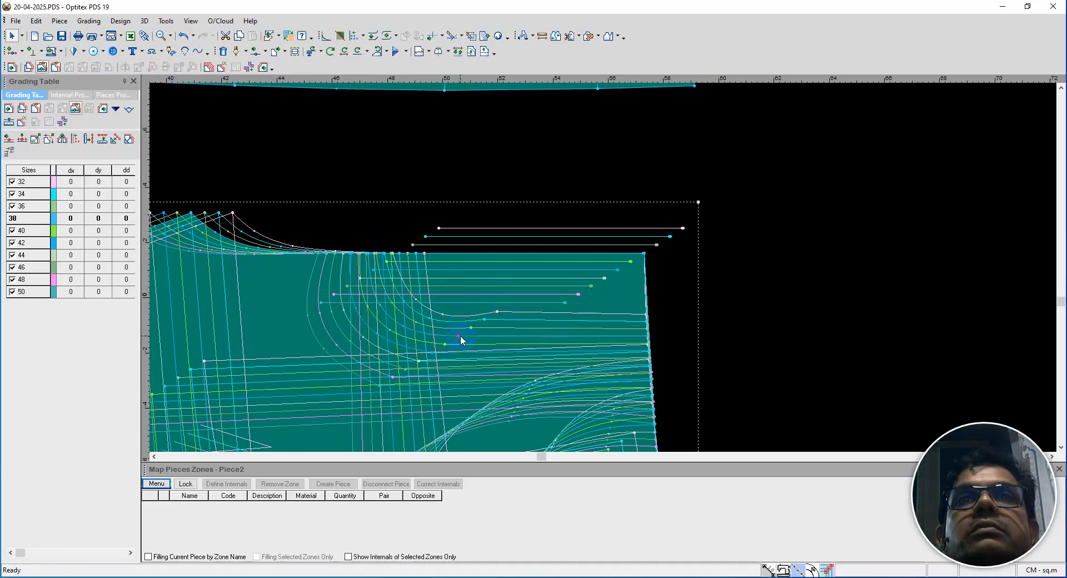
left_click(459, 336)
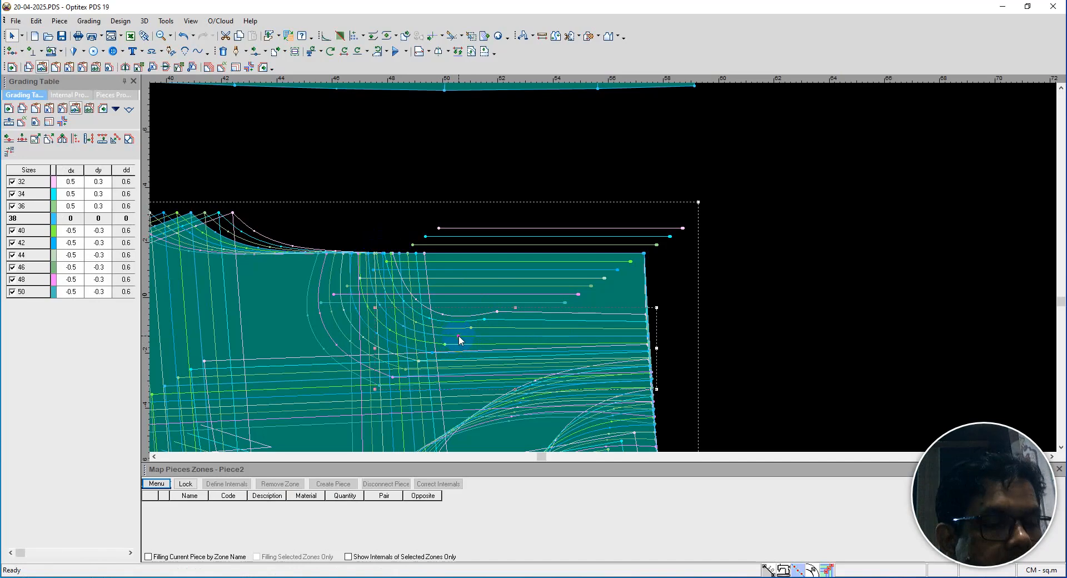
key("shift+x")
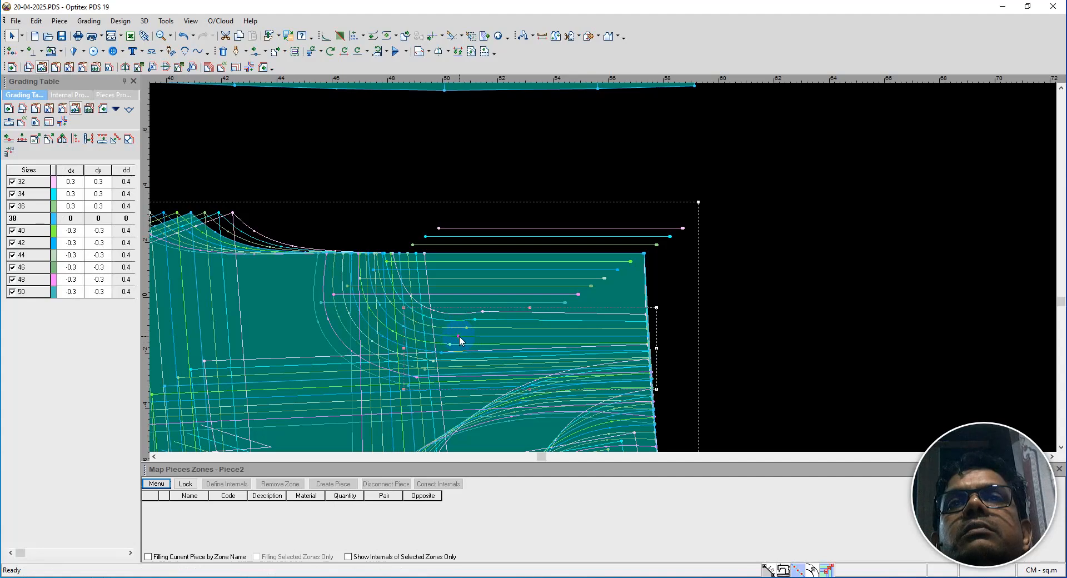
Copy the upper waist corner's dy grading onto the upper pocket line's waist end and inner curve point, and return to the Select tool.
left_click(644, 254)
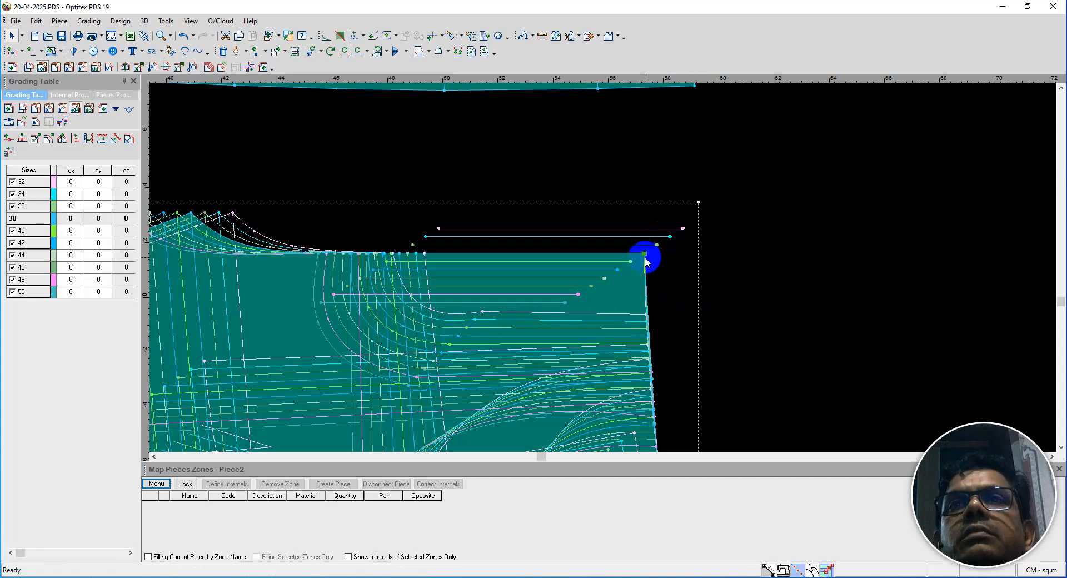
left_click(648, 336)
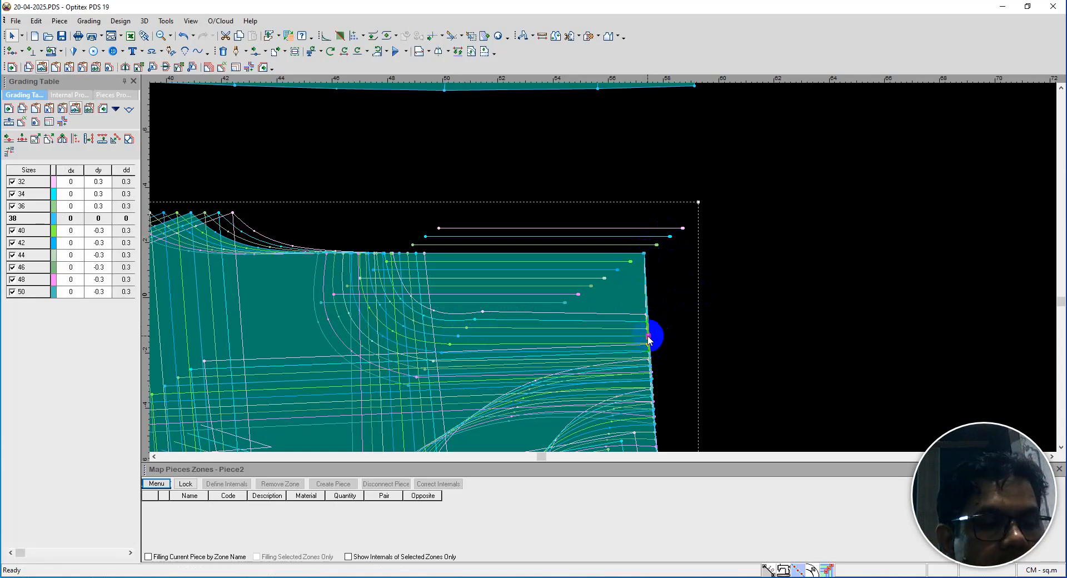
left_click(648, 336)
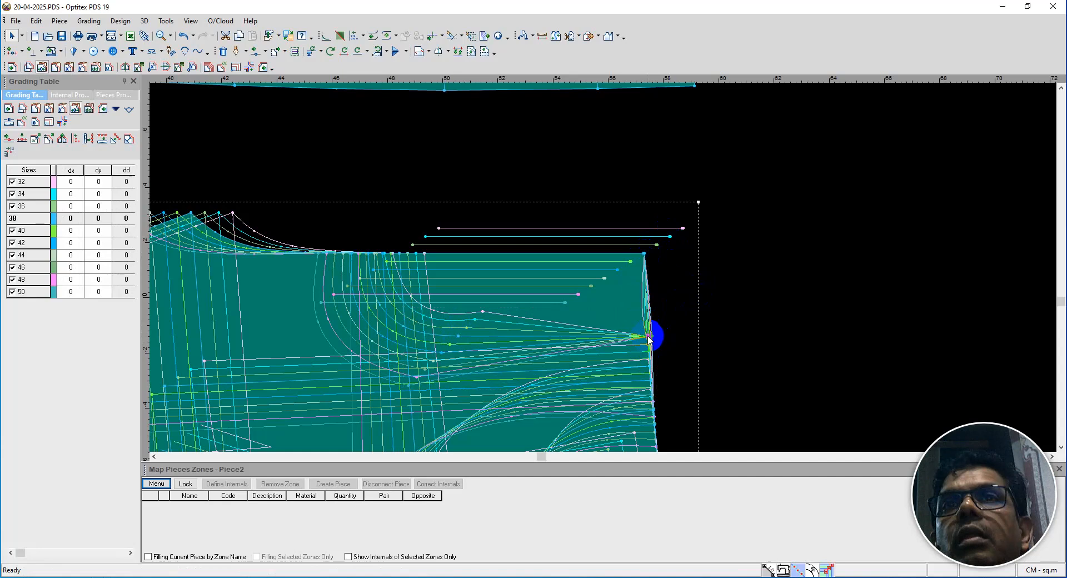
left_click(458, 335)
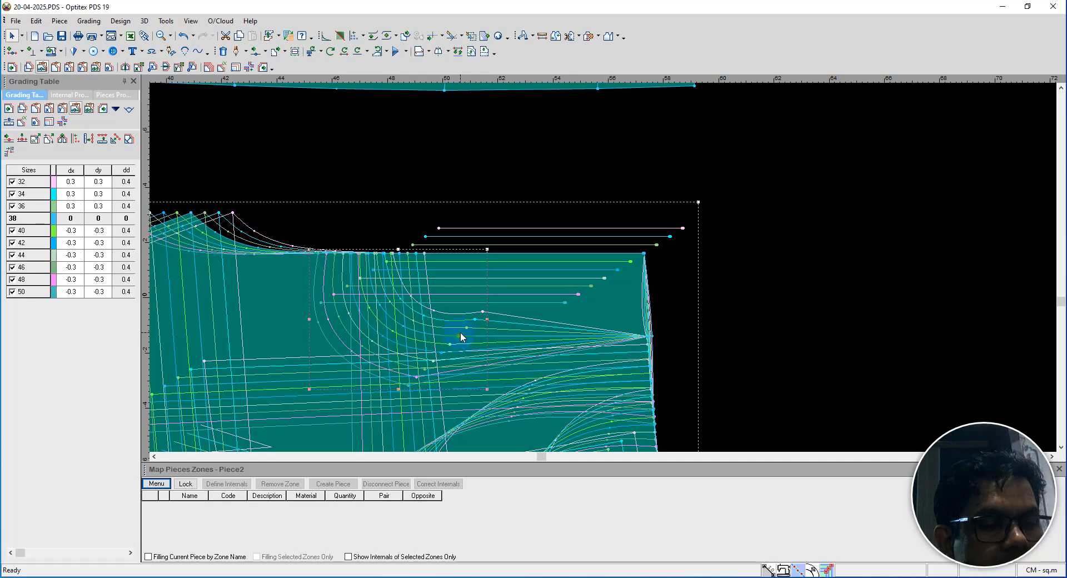
left_click(462, 334)
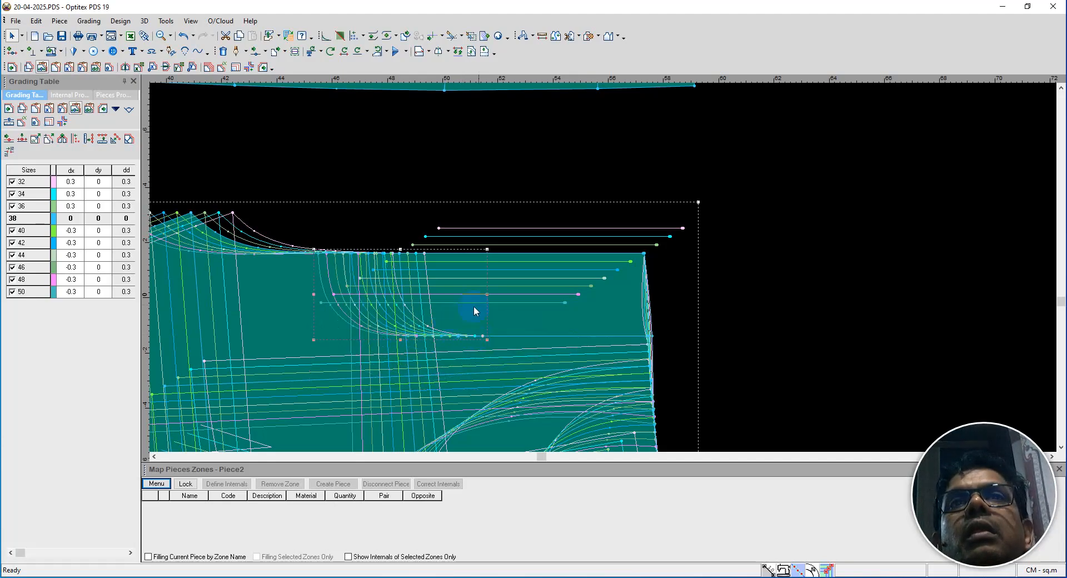
right_click(676, 263)
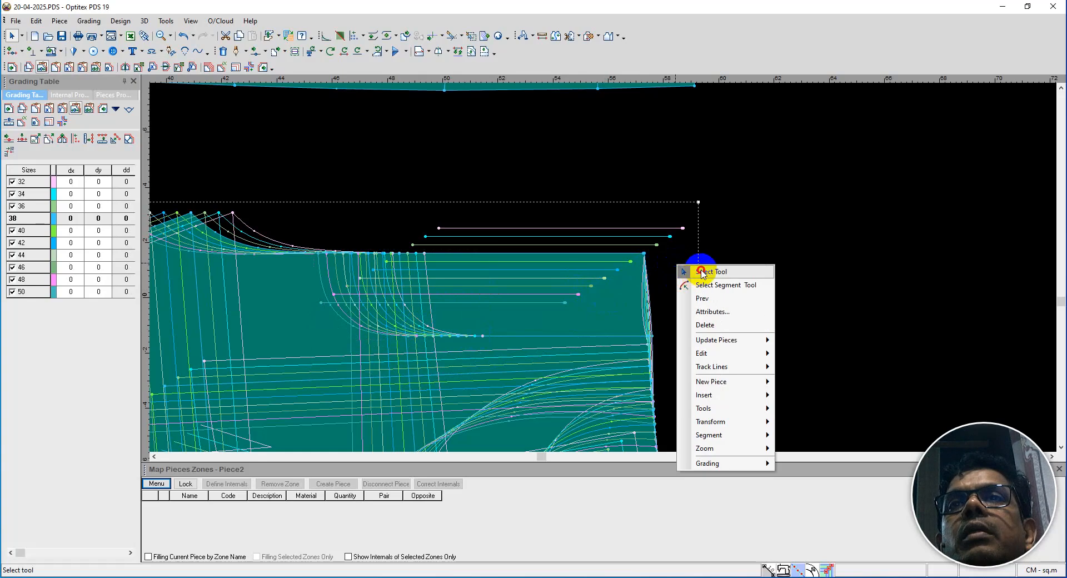
left_click(695, 269)
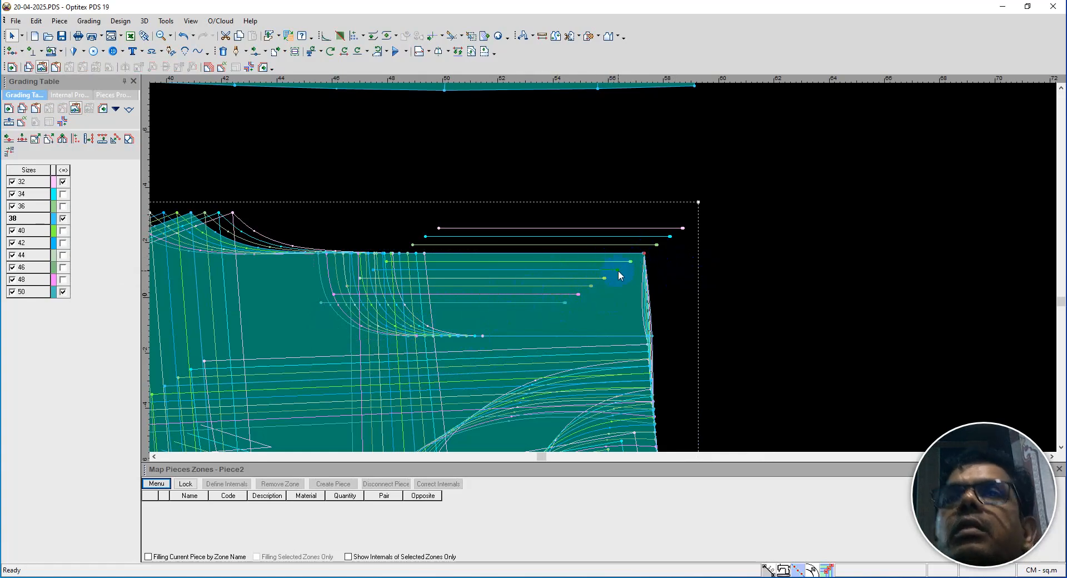
left_click(310, 275)
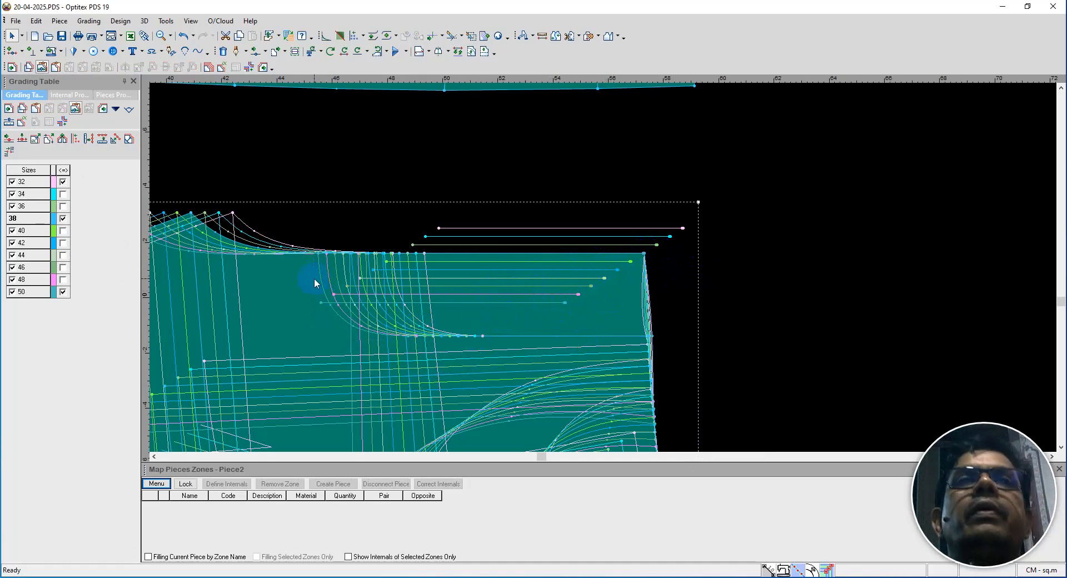
Stack Piece2's graded sizes at the grainline's hem-side end along both X and Y.
scroll(610, 272, "down", 5)
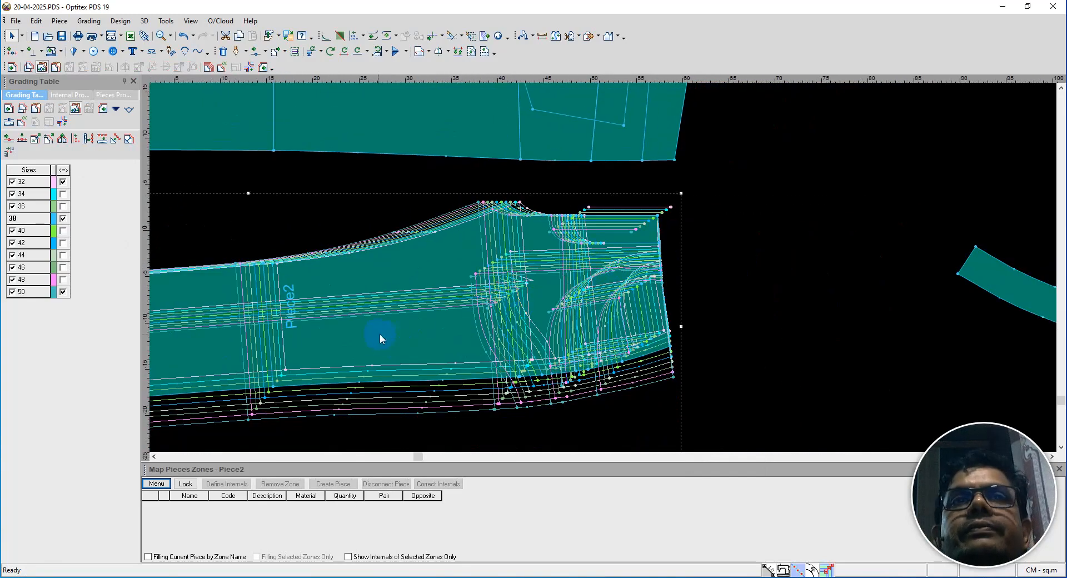
scroll(590, 263, "up", 5)
left_click(327, 261)
left_click(327, 264)
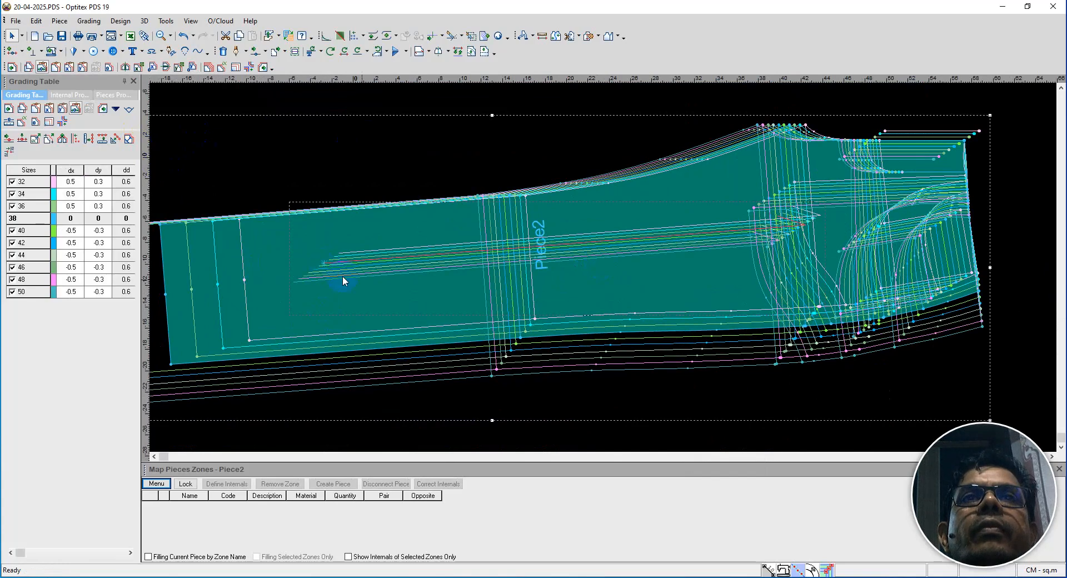
left_click(48, 122)
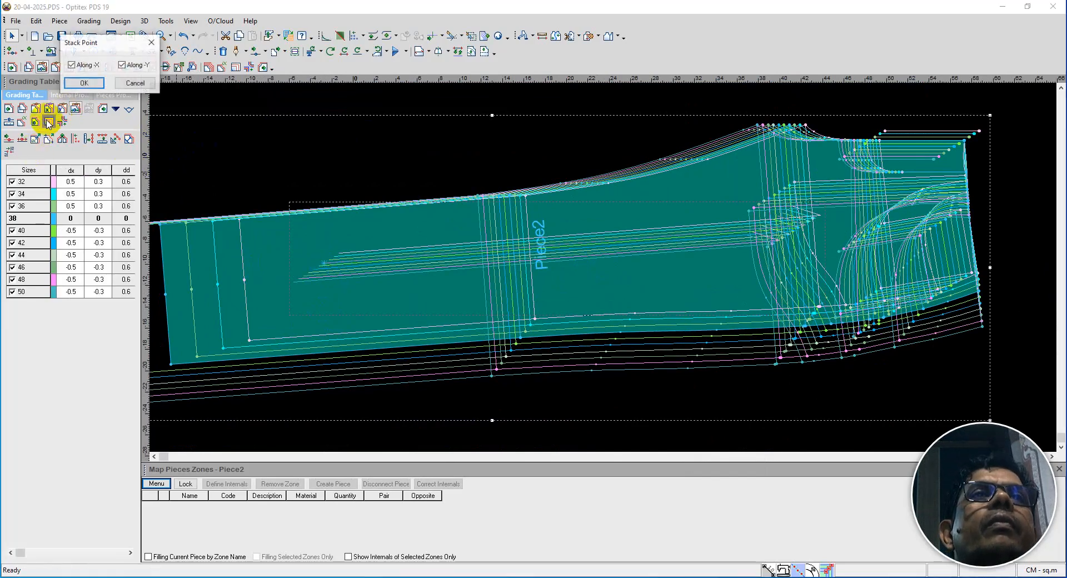
left_click(83, 83)
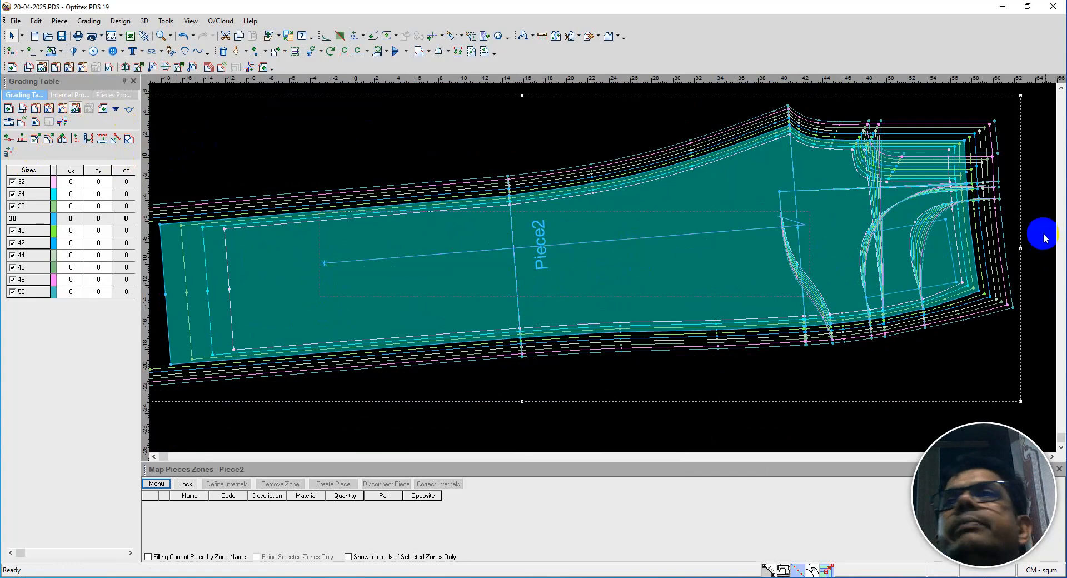
Rotate Piece2 to horizontal along its grainline from the hem-side end to the arrow end, and return to the Select tool.
scroll(992, 212, "down", 2)
scroll(602, 266, "up", 1)
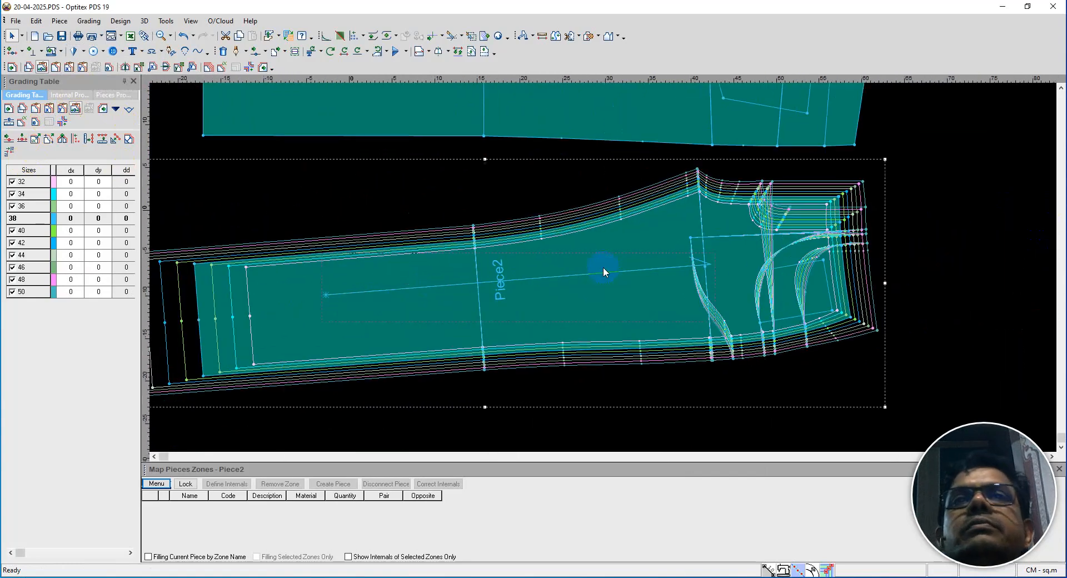
left_click(359, 51)
left_click(325, 295)
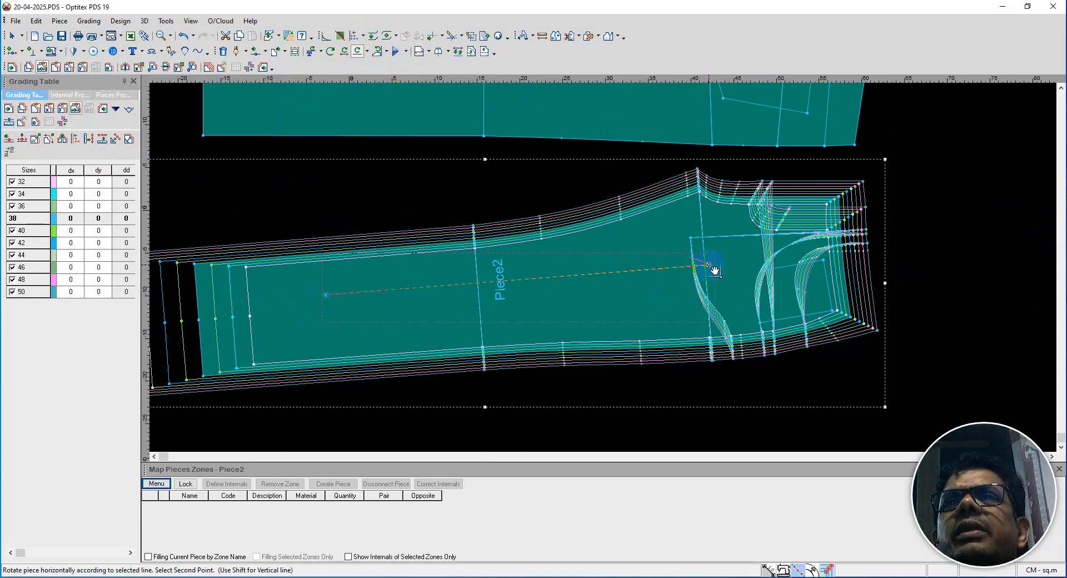
left_click(714, 270)
scroll(609, 272, "up", 1)
scroll(609, 272, "down", 3)
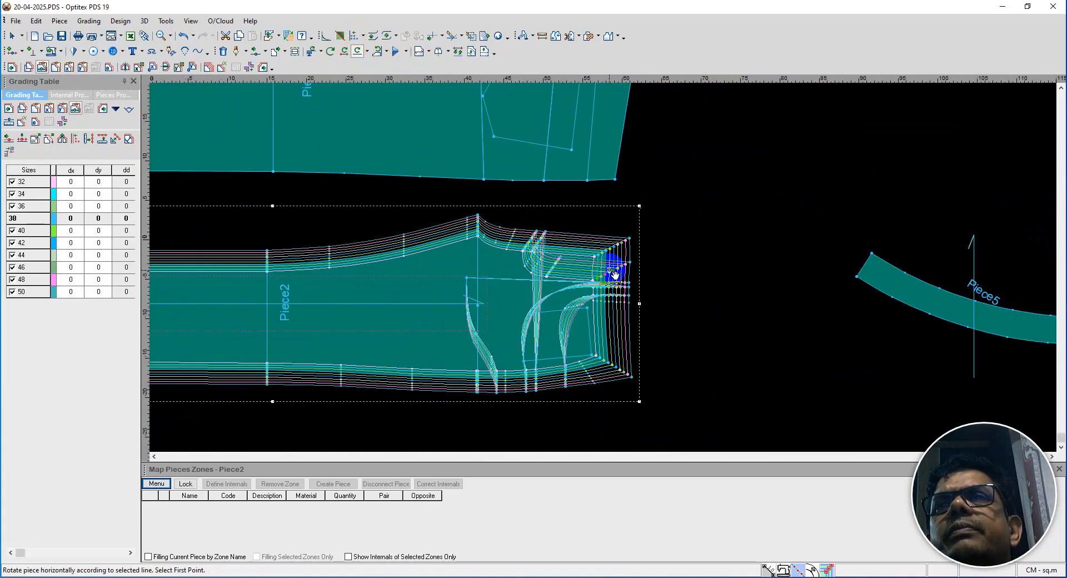
scroll(614, 275, "up", 4)
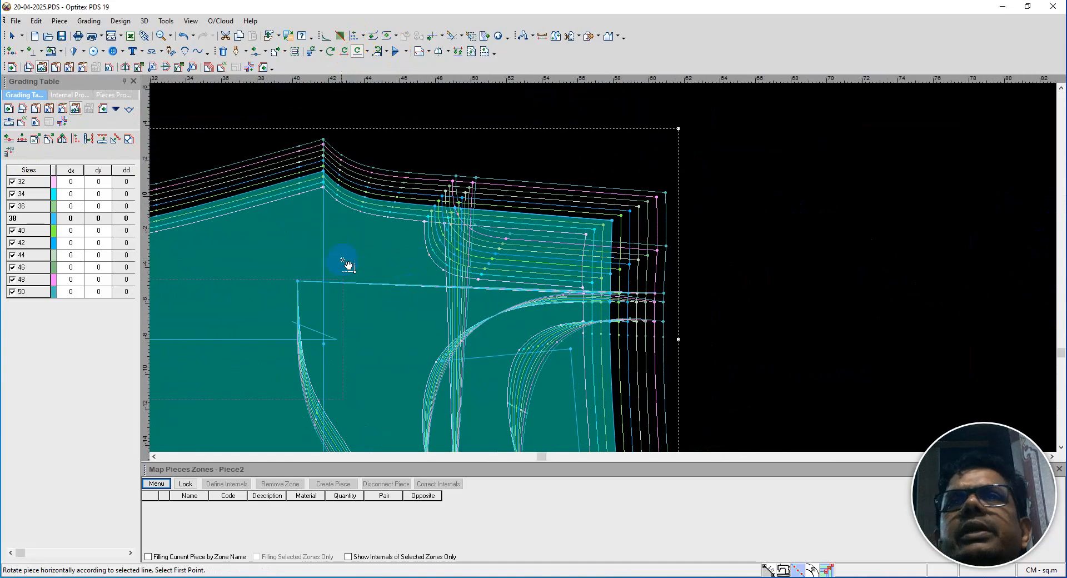
right_click(739, 202)
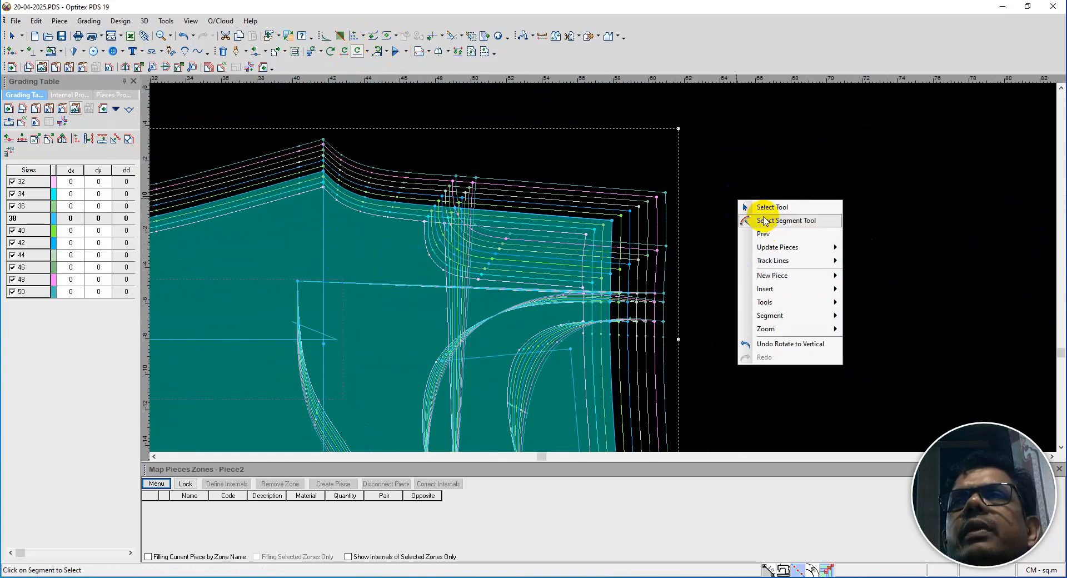
left_click(770, 208)
Try to apply the waist edge point's dx grading to Piece2's outline points, and undo the change.
scroll(603, 269, "down", 2)
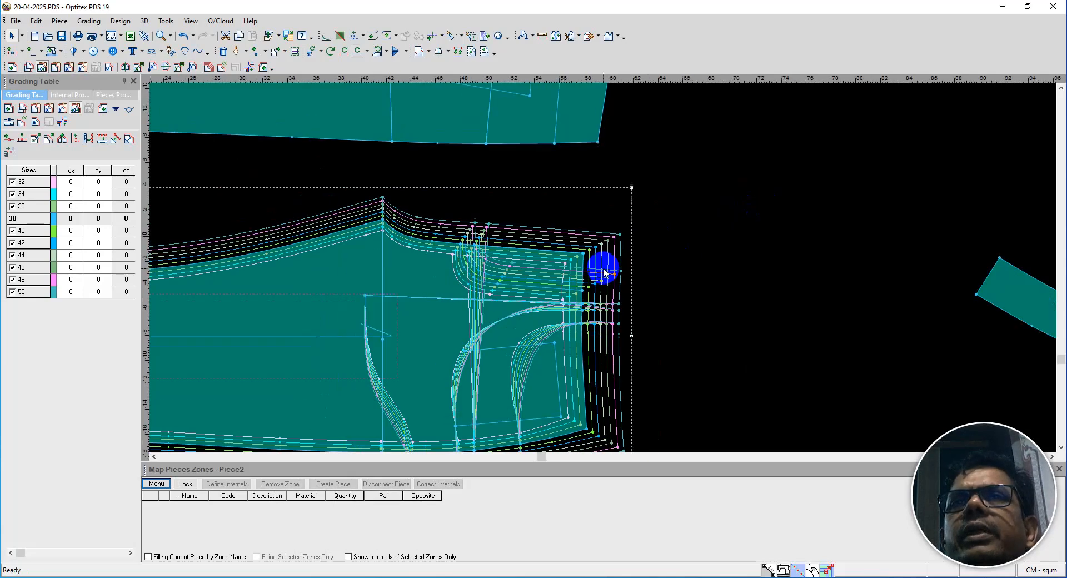
scroll(602, 269, "up", 2)
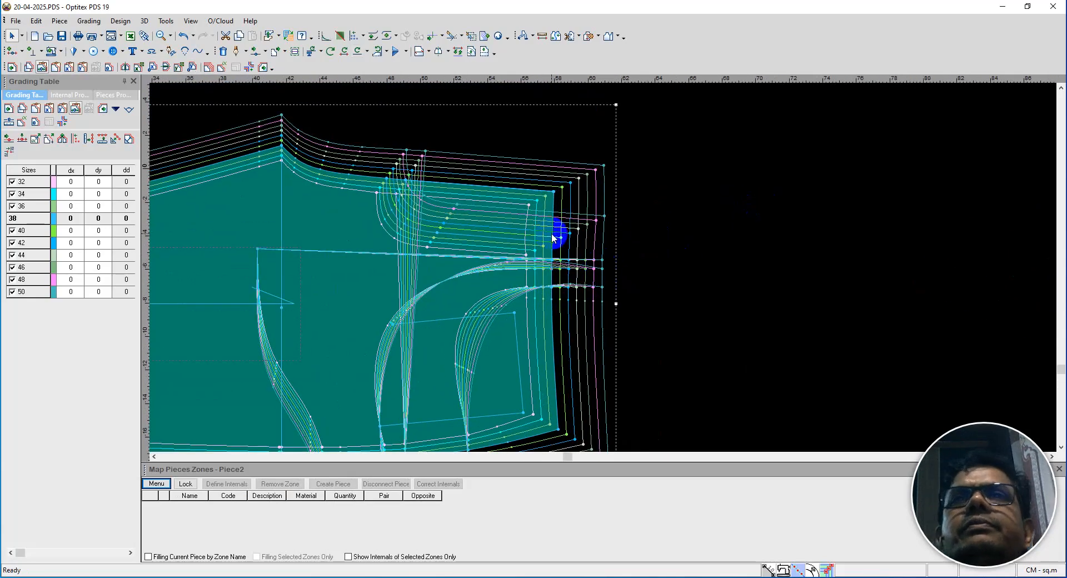
left_click(553, 192)
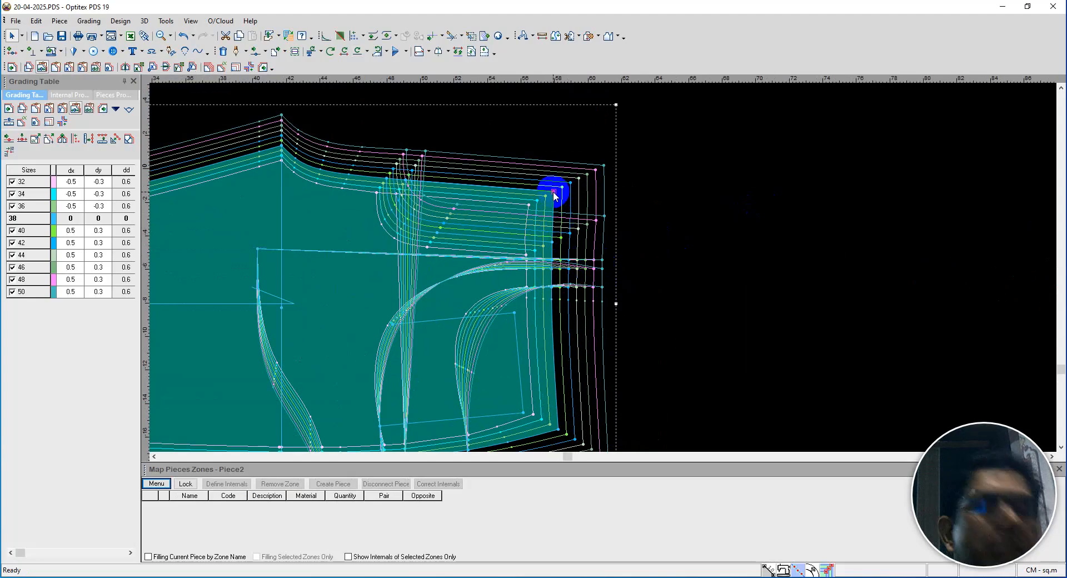
left_click(552, 242)
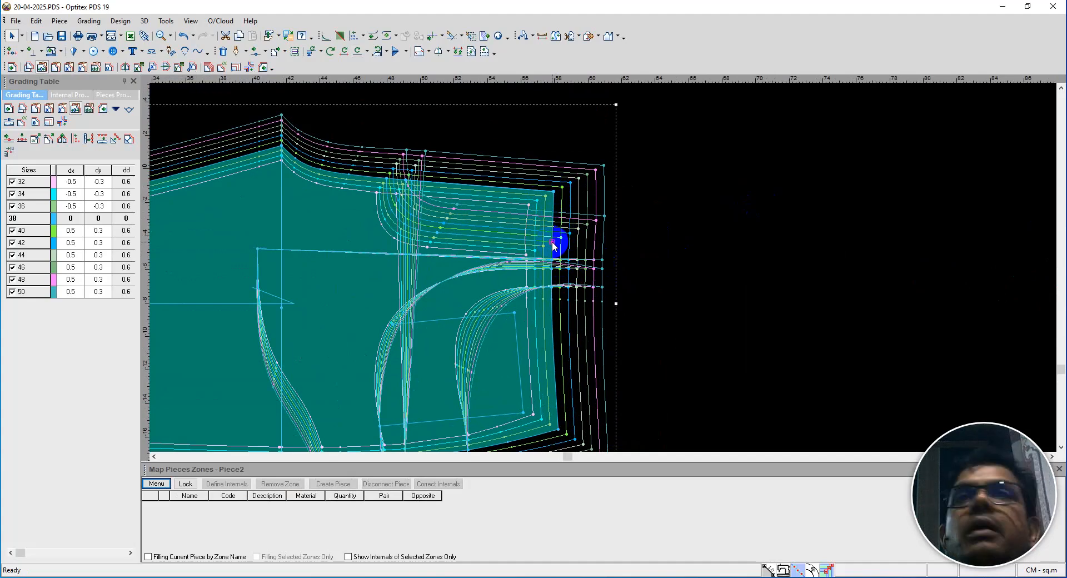
left_click(559, 272)
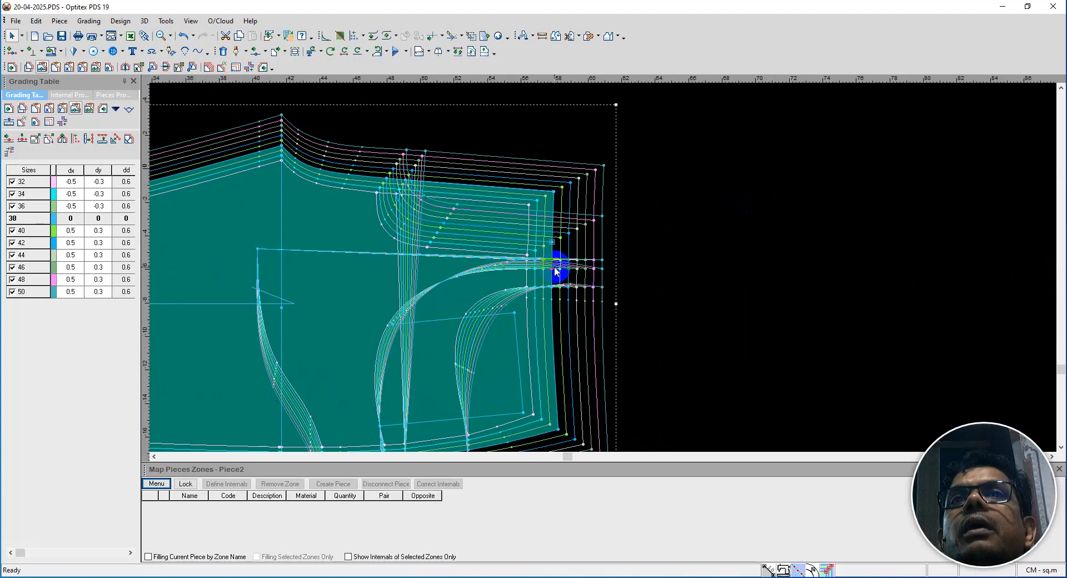
left_click(553, 273)
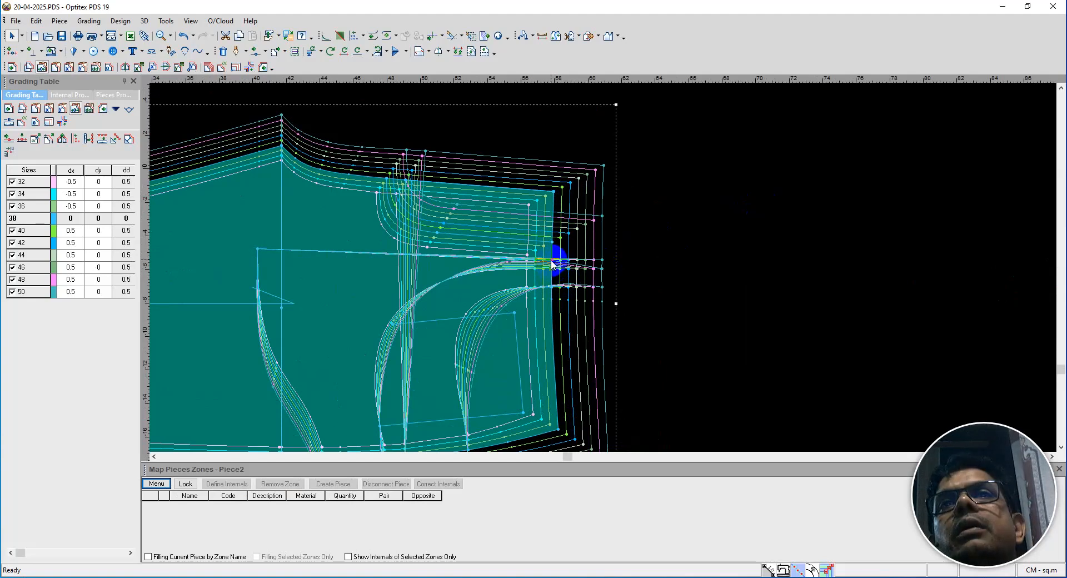
left_click(552, 264)
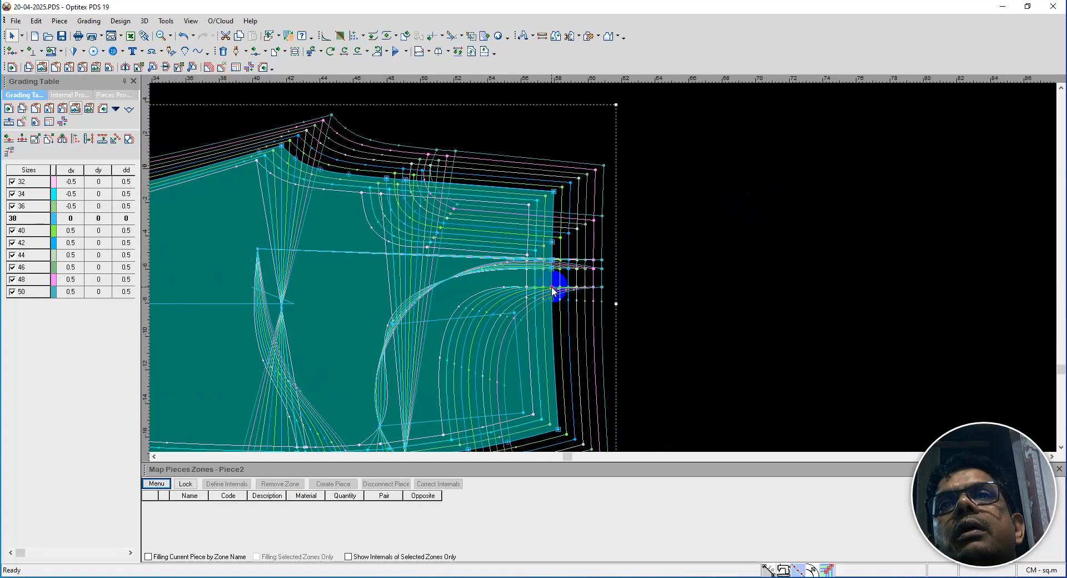
right_click(652, 247)
left_click(687, 254)
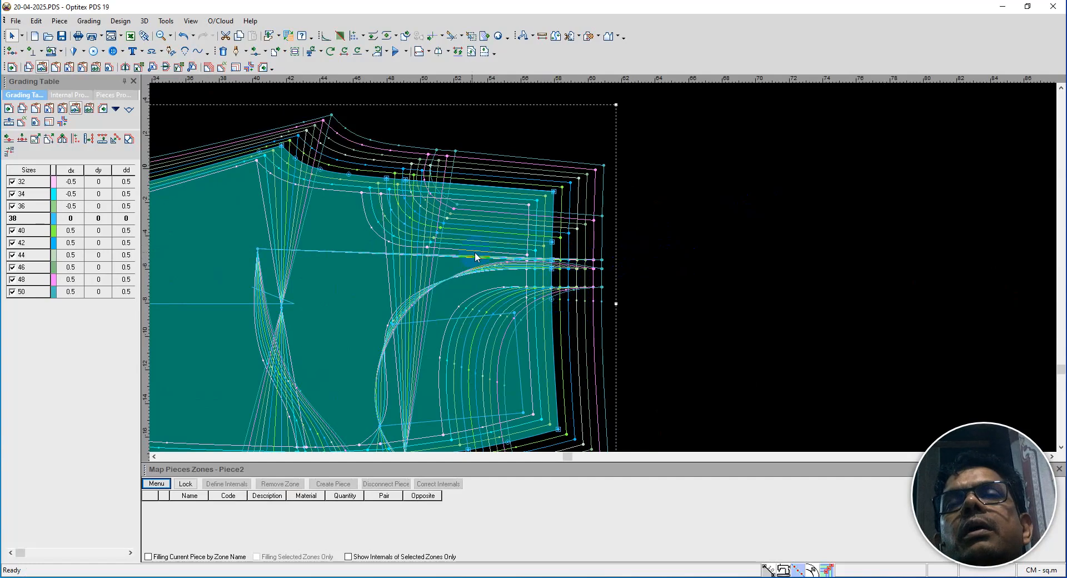
scroll(475, 252, "down", 3)
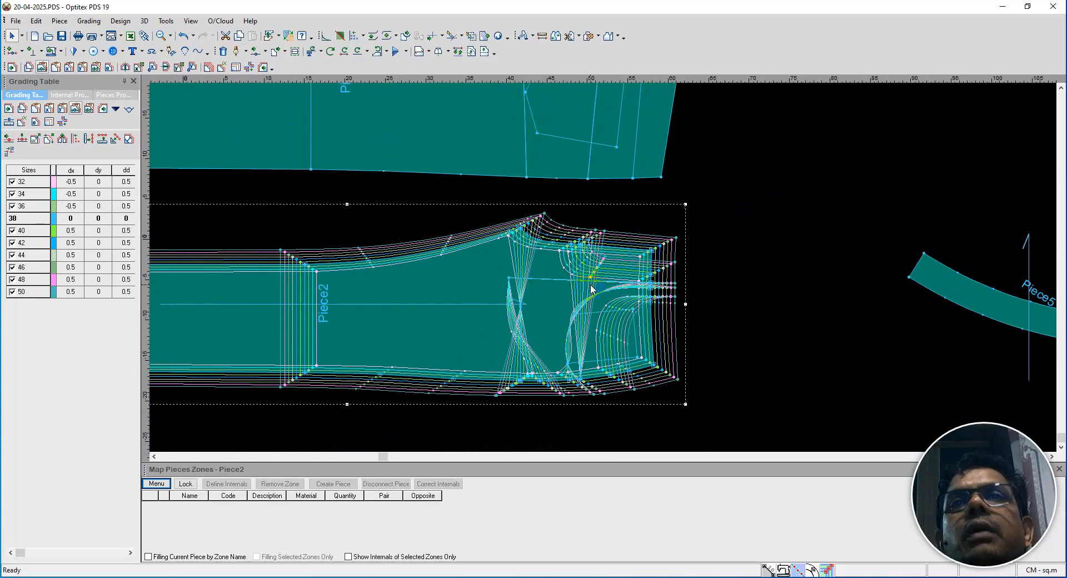
key("ctrl+z")
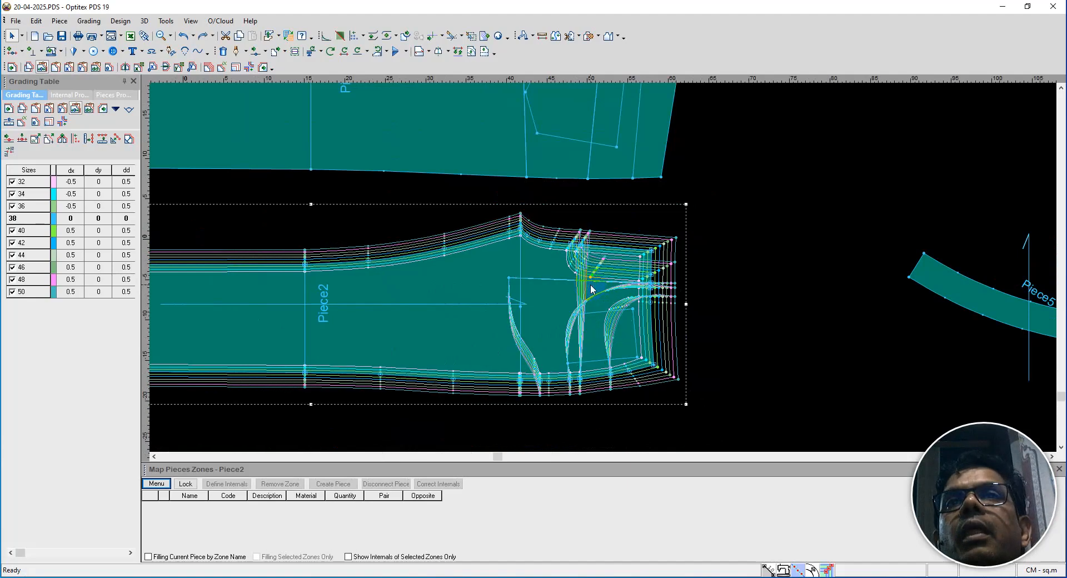
left_click(670, 288)
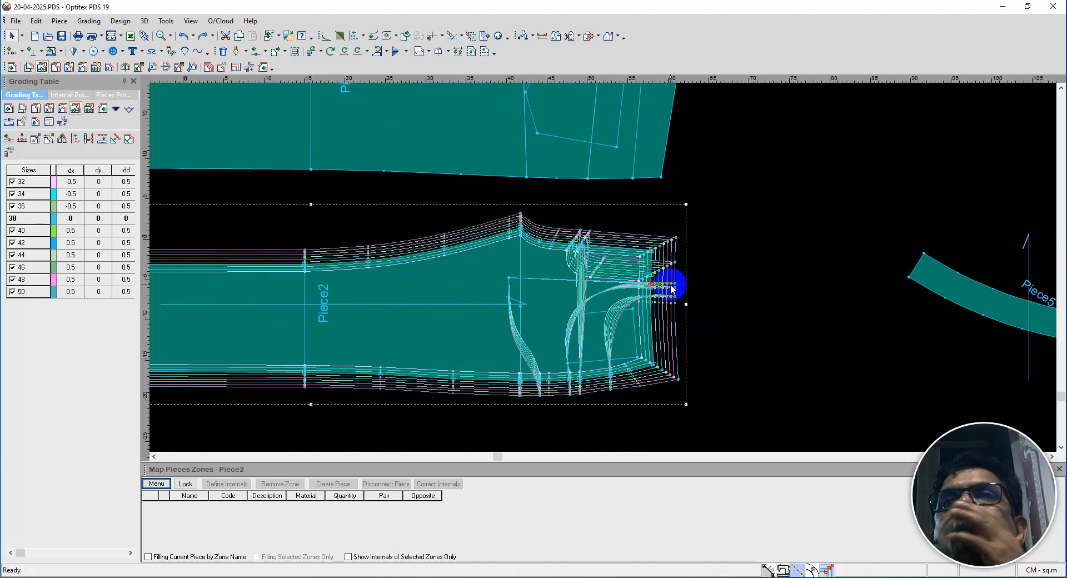
Set the dy grading of Piece2's crotch point to 0 for all sizes.
scroll(543, 295, "up", 5)
left_click(590, 231)
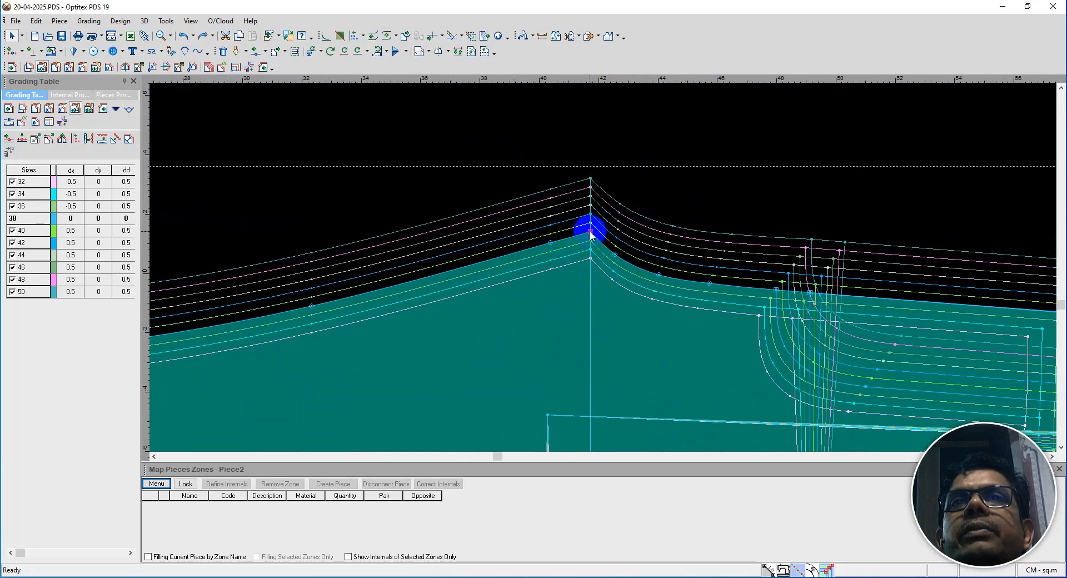
left_click(101, 182)
left_click_drag(102, 185, 105, 292)
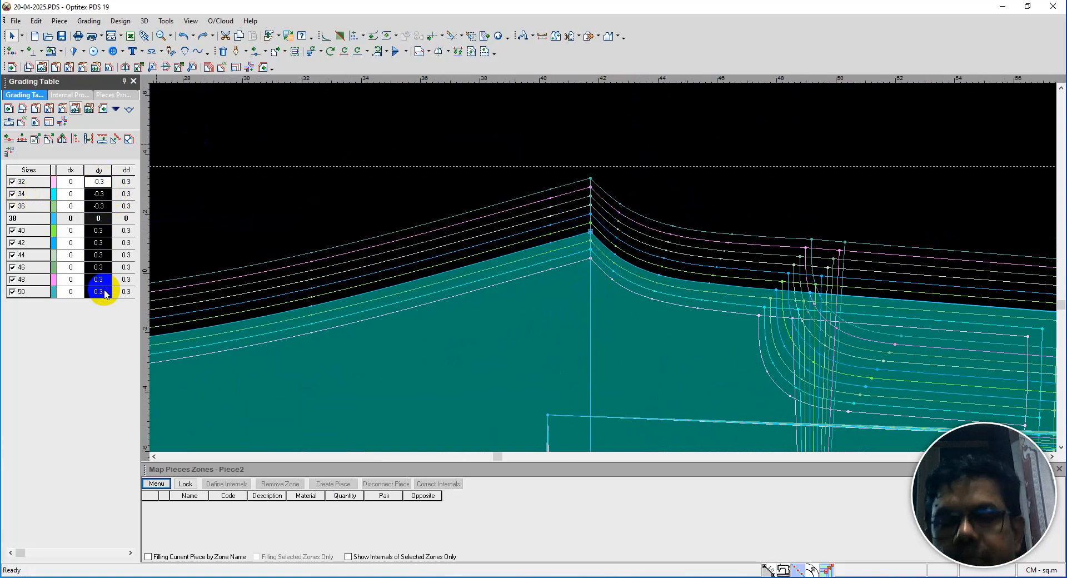
type("0")
key("Return")
Set the crotch point's dy grading to -0.6 for size 32 and apply the same increment across all sizes.
left_click(101, 182)
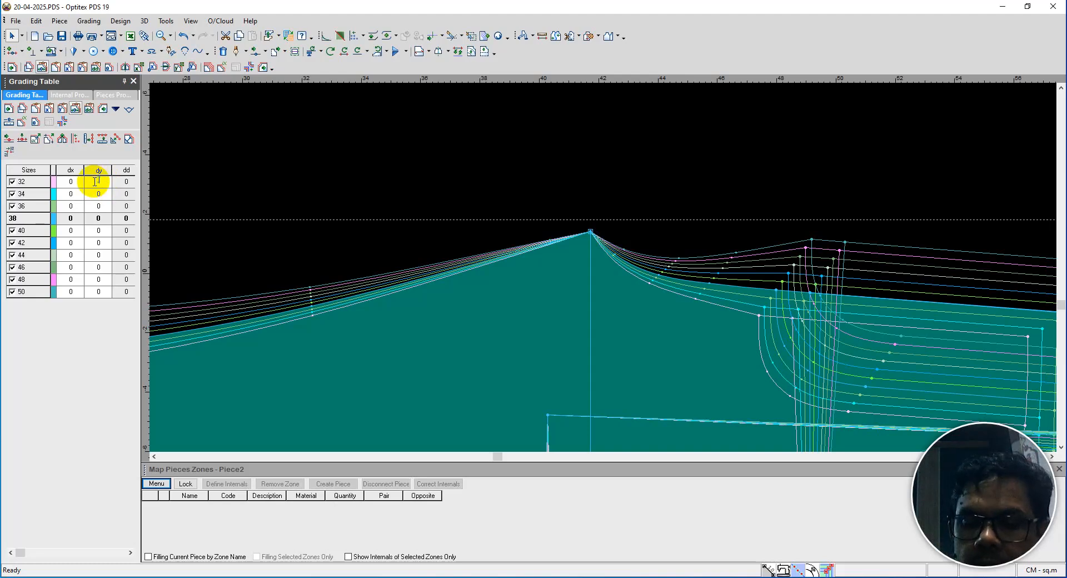
key("Return")
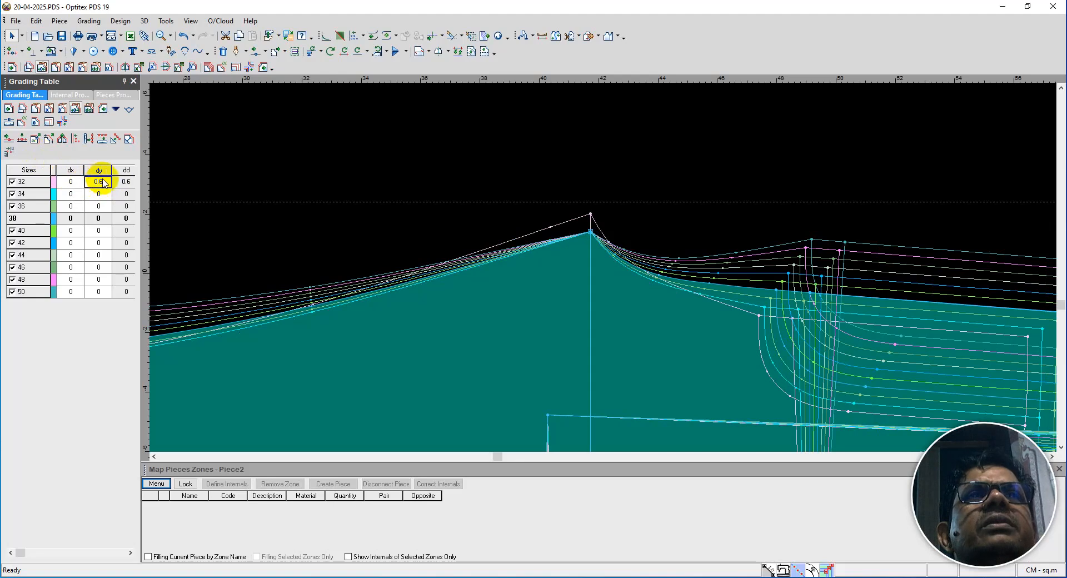
left_click(85, 182)
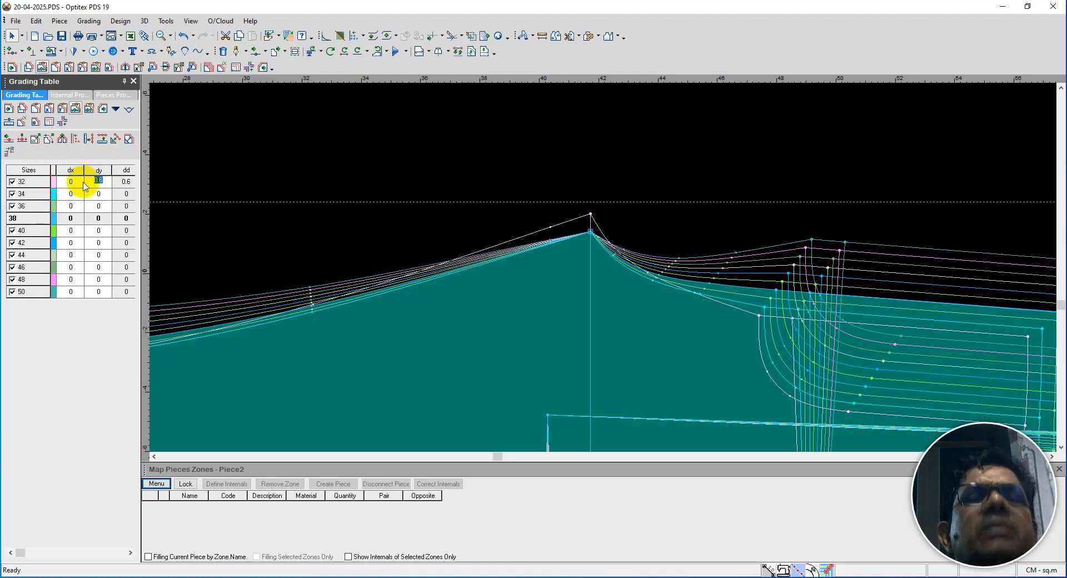
key("Return")
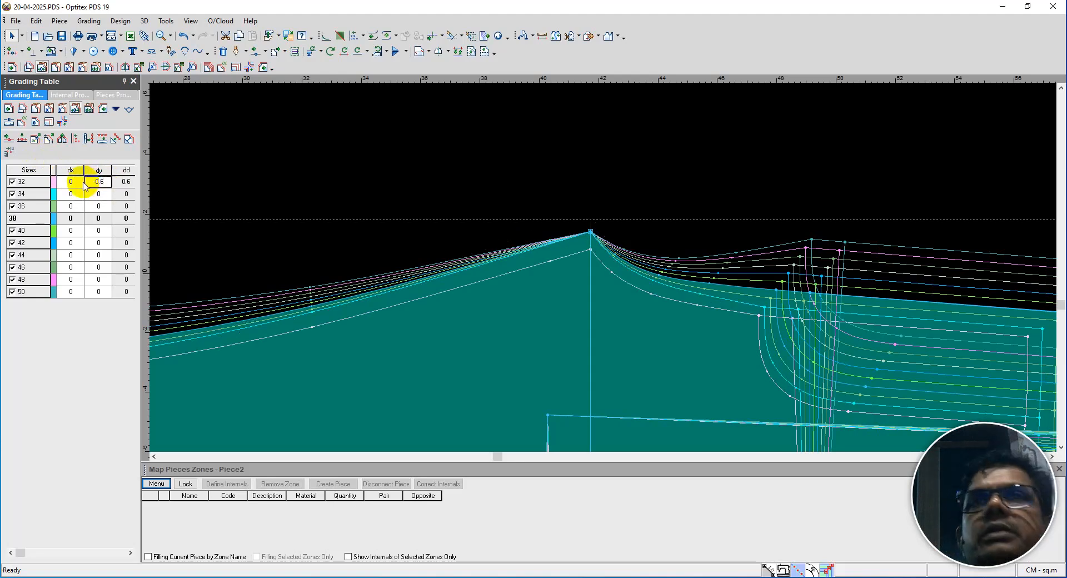
left_click(102, 168)
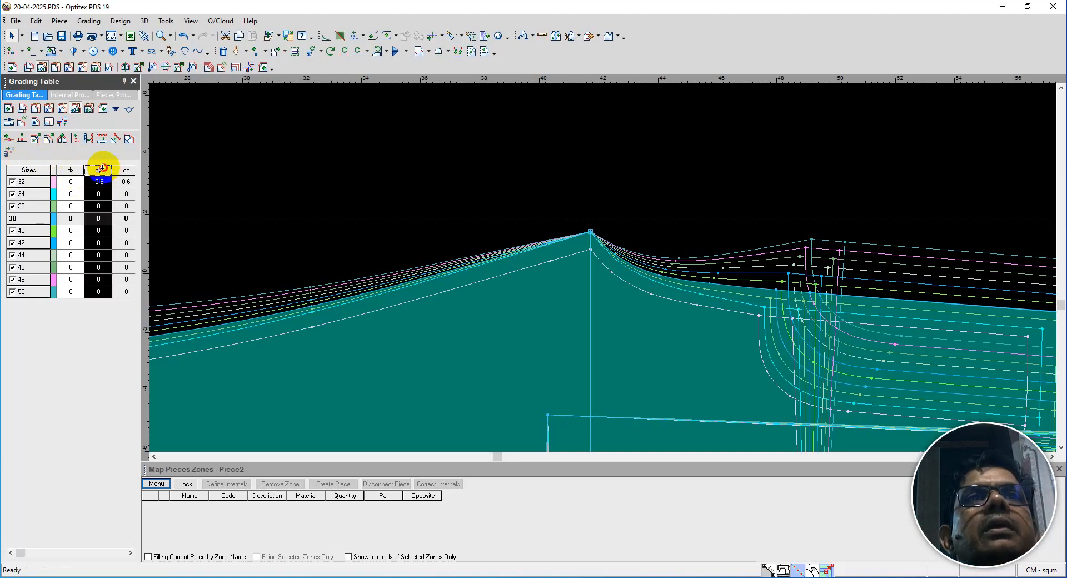
right_click(140, 168)
left_click(146, 173)
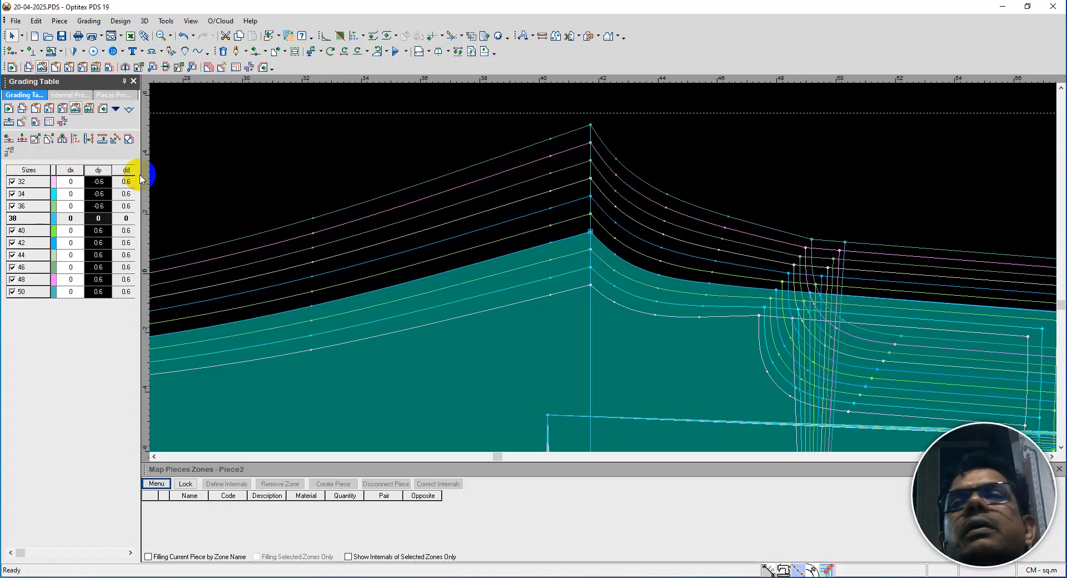
Examine the graded crotch curve and how it runs into the hip line and upper pocket line in all sizes.
scroll(576, 217, "down", 4)
scroll(761, 314, "up", 2)
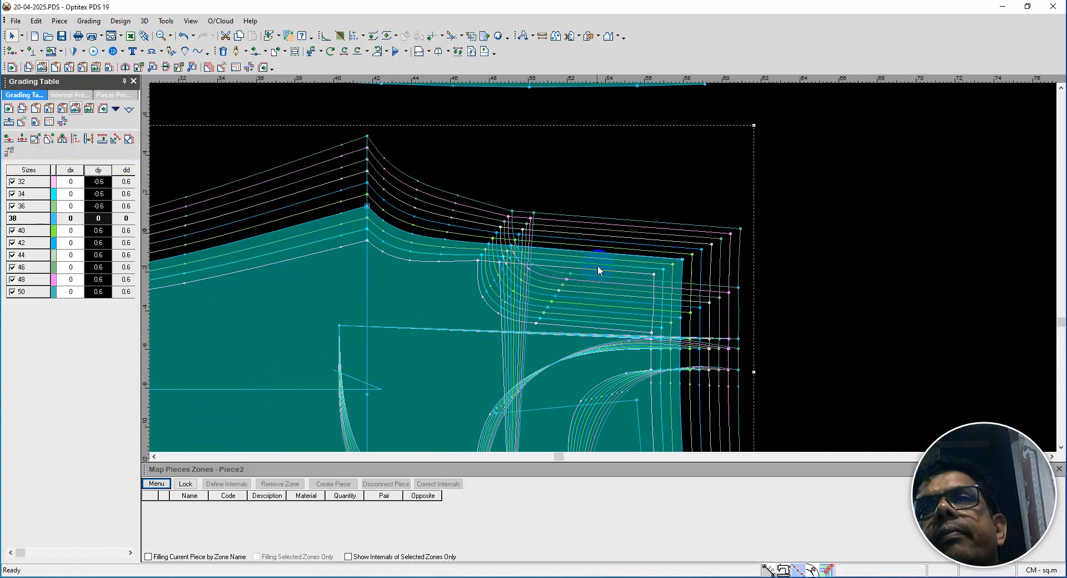
scroll(598, 265, "up", 1)
scroll(605, 267, "down", 2)
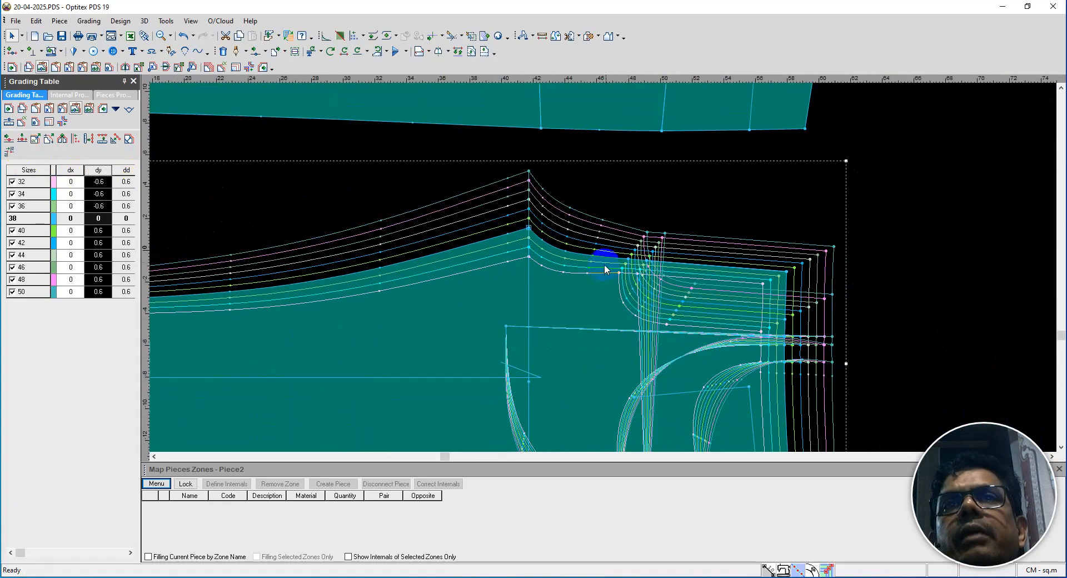
scroll(604, 270, "up", 2)
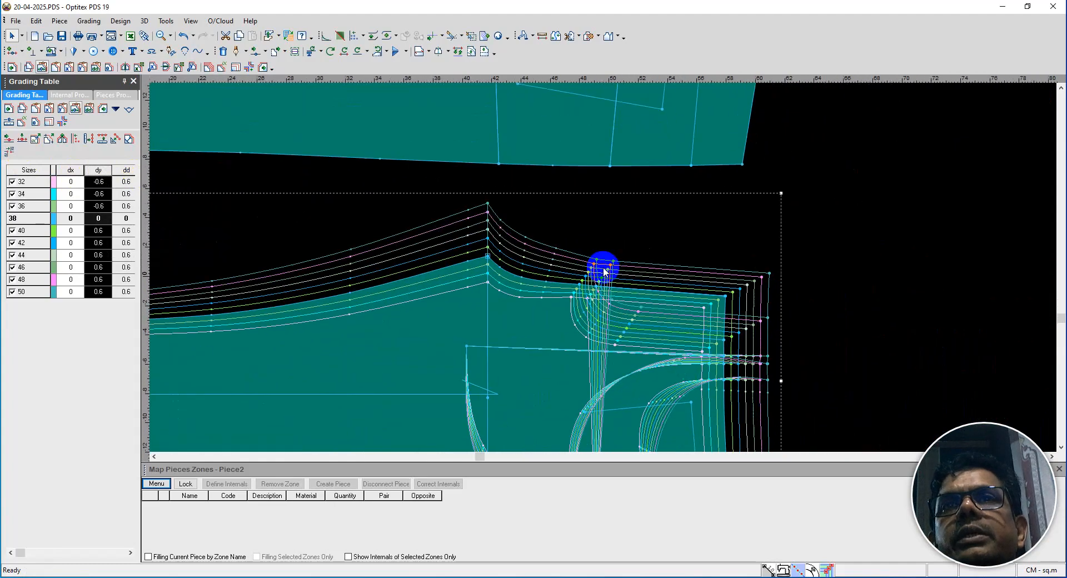
scroll(607, 269, "down", 3)
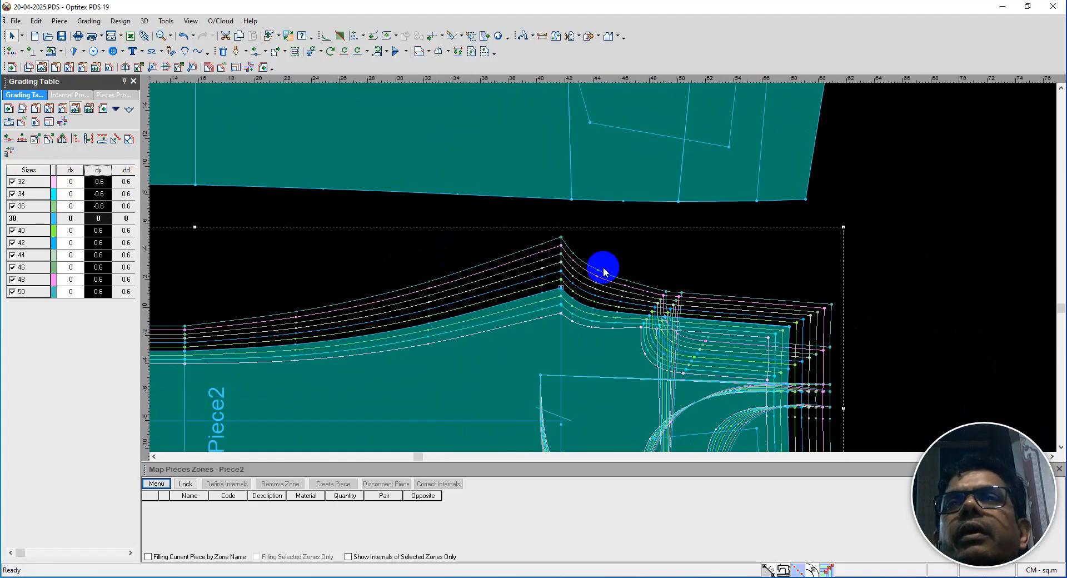
scroll(604, 271, "up", 1)
scroll(605, 272, "up", 3)
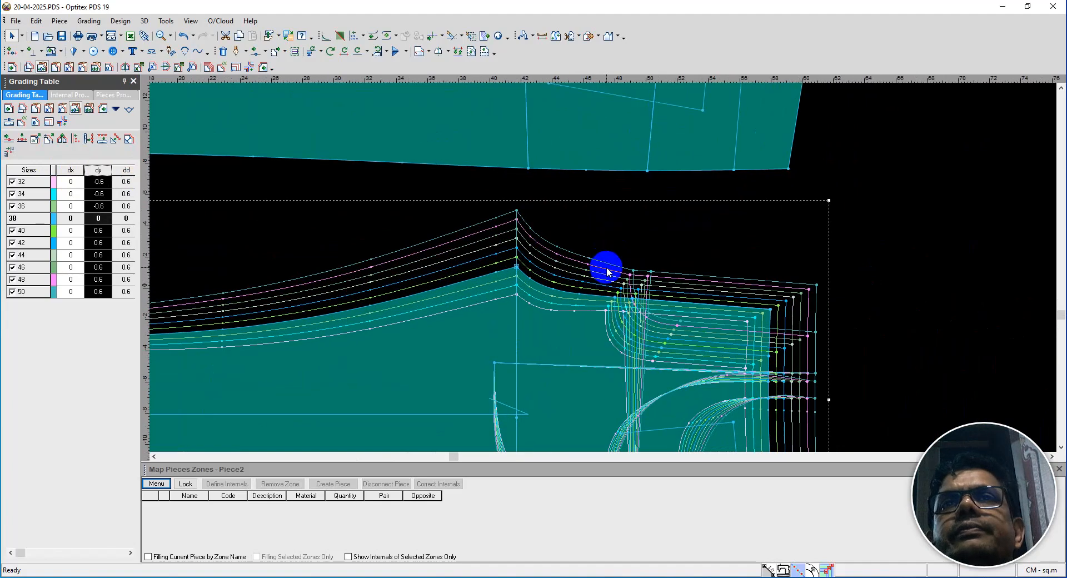
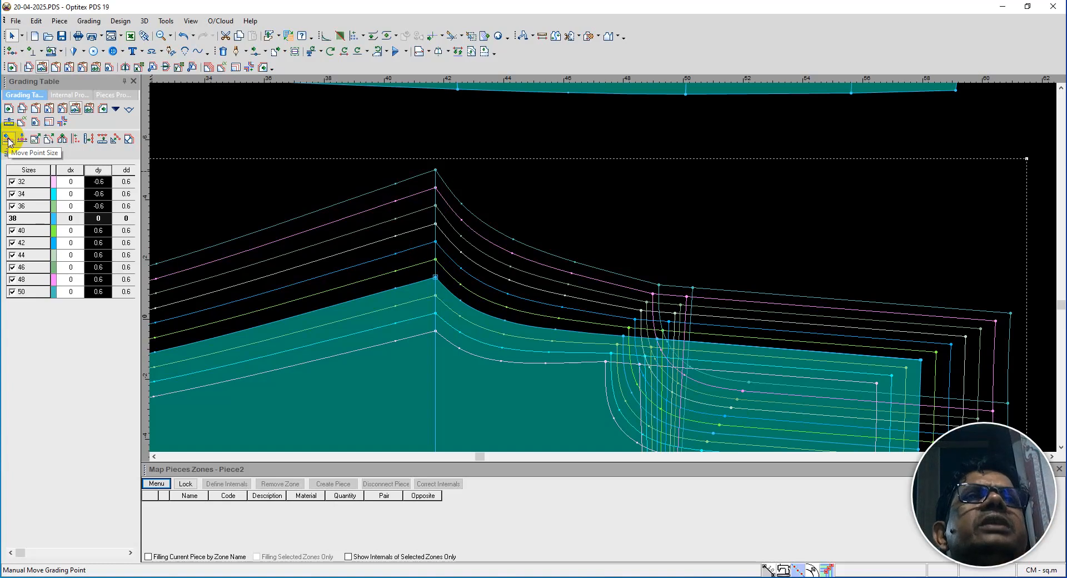
left_click(9, 140)
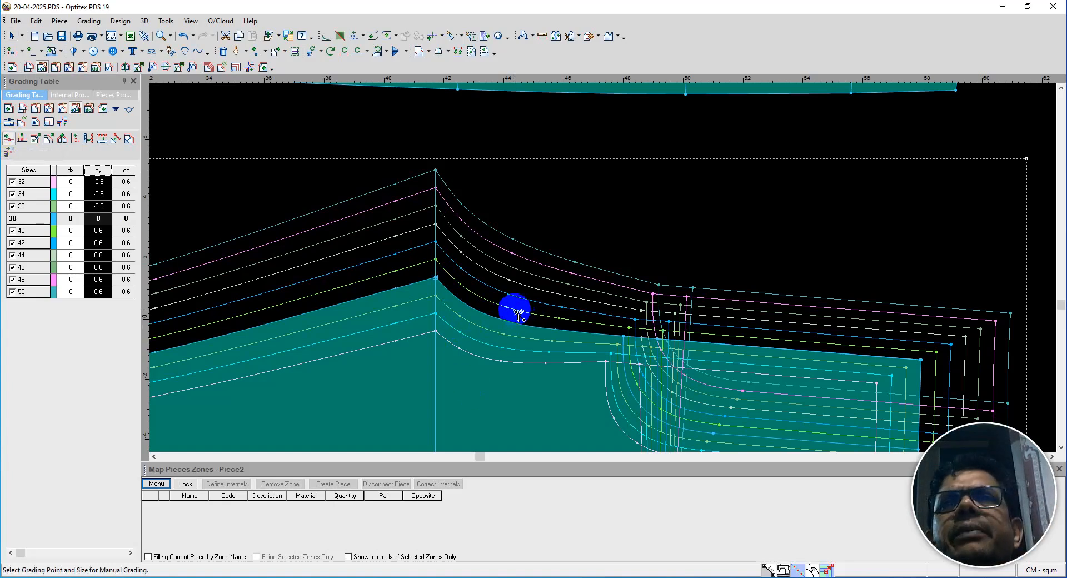
scroll(543, 345, "up", 2)
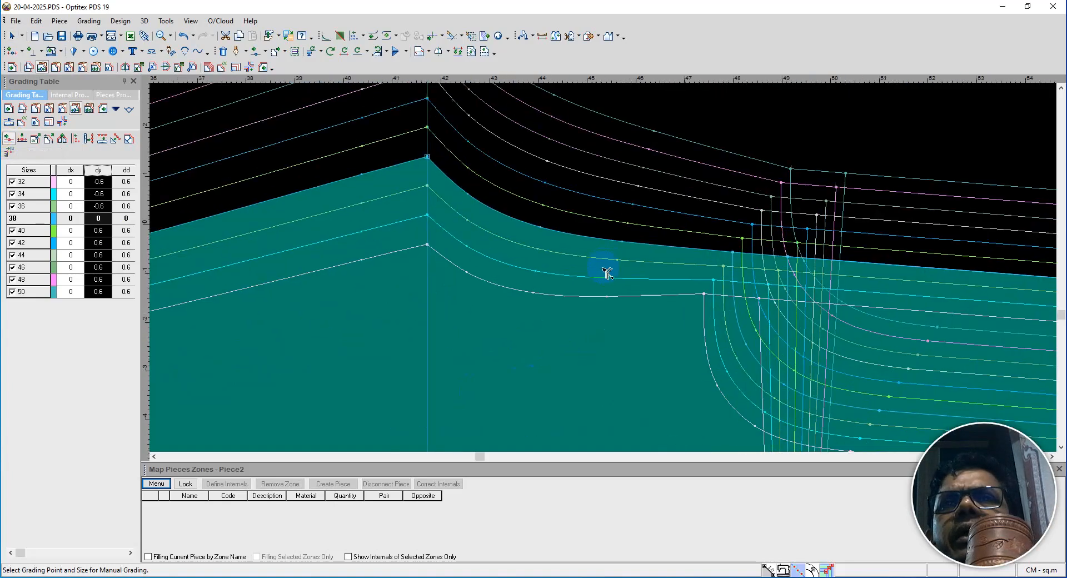
left_click(538, 250)
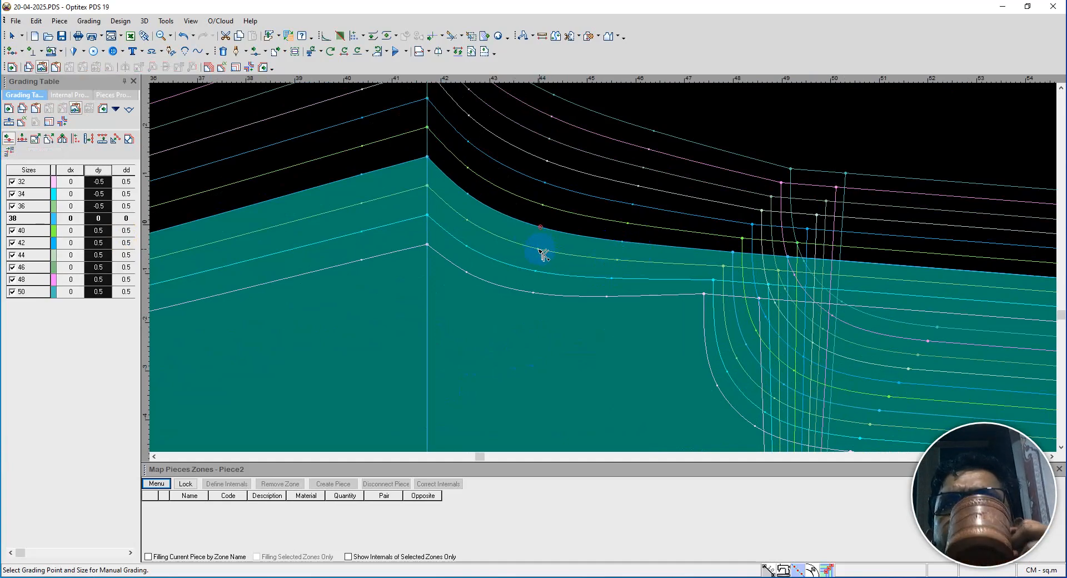
left_click(541, 228)
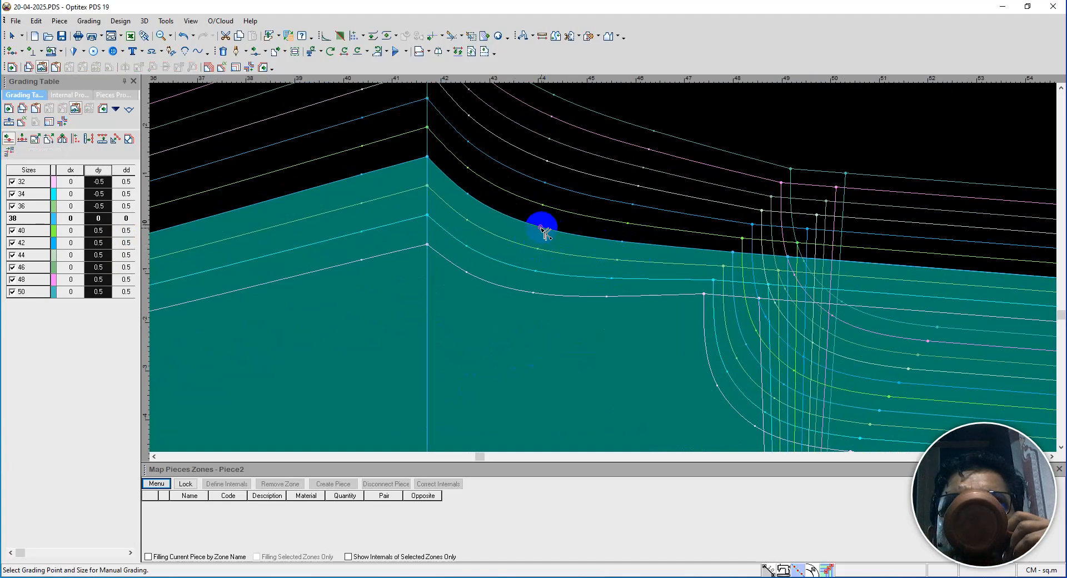
left_click(516, 203)
right_click(517, 204)
left_click(543, 211)
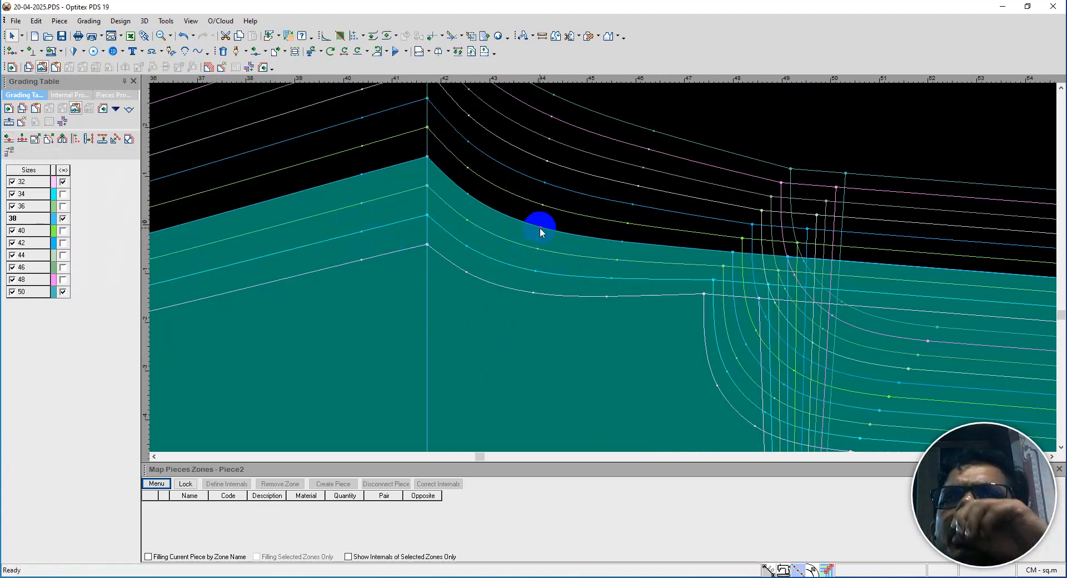
Turn the middle point of Piece2's crotch curve into a grading point.
right_click(621, 160)
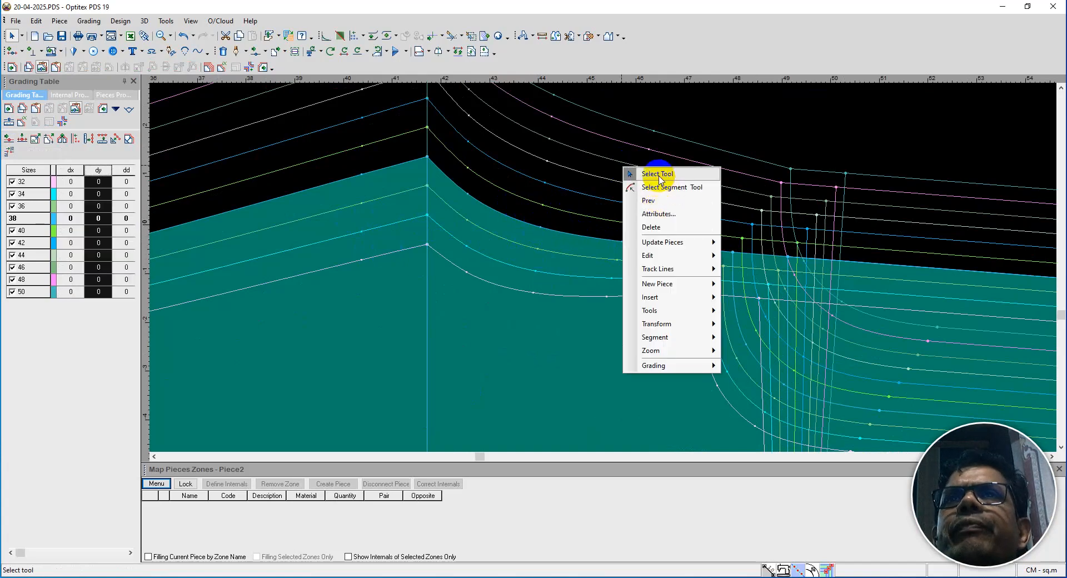
left_click(645, 170)
left_click(541, 225)
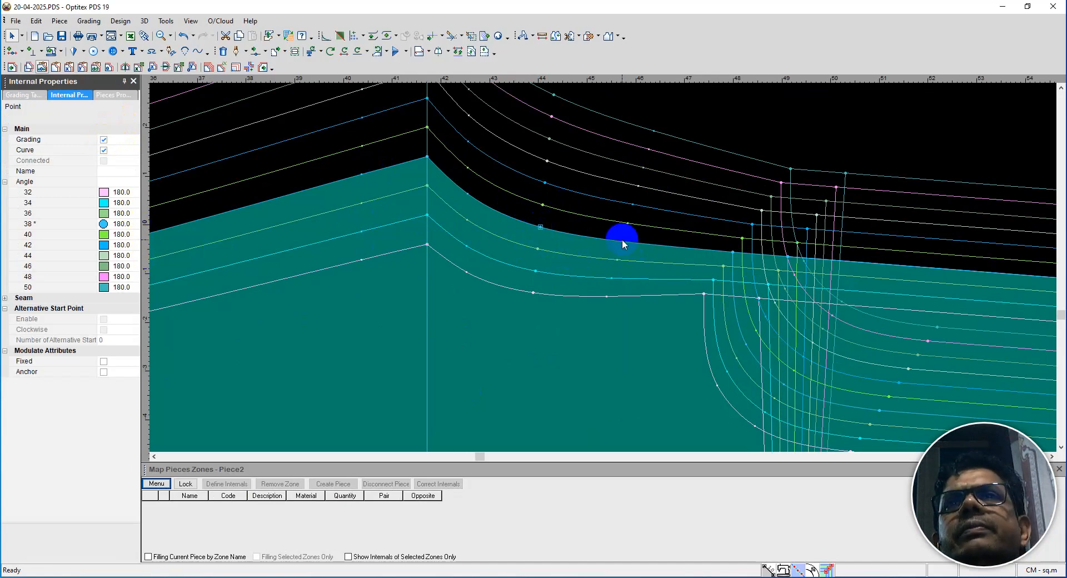
right_click(577, 202)
left_click(605, 210)
Shift the crotch curve's middle point slightly toward the crotch point on base size 38 with Move Point Size.
left_click(23, 95)
left_click(8, 151)
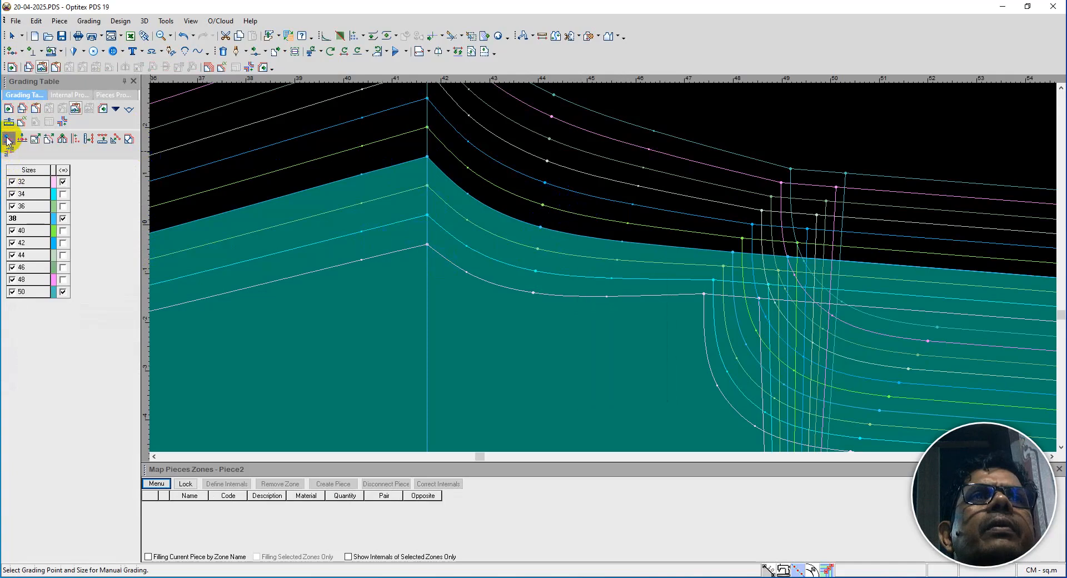
left_click(542, 228)
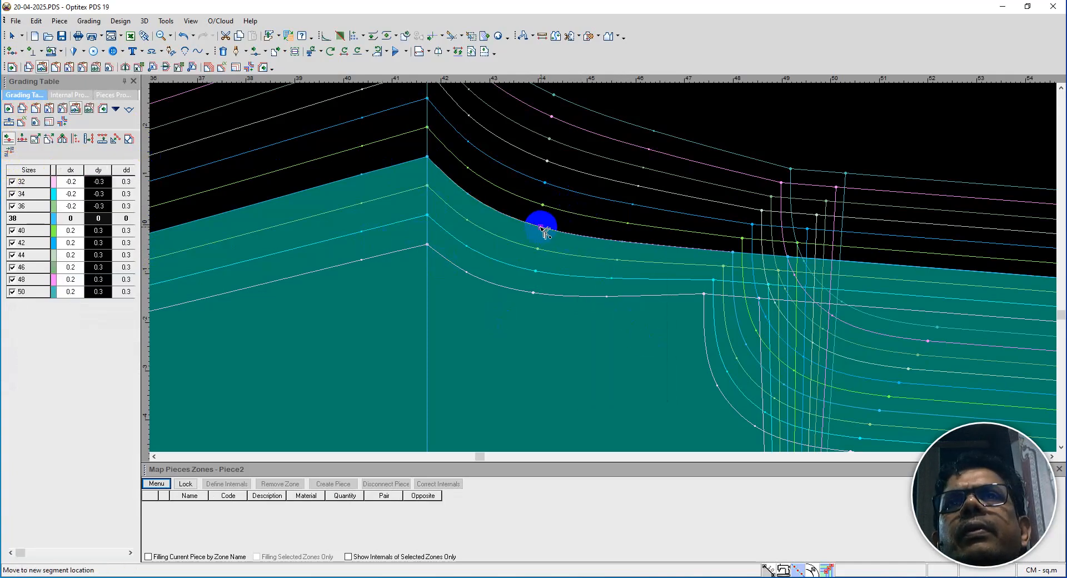
left_click(543, 229)
left_click(492, 364)
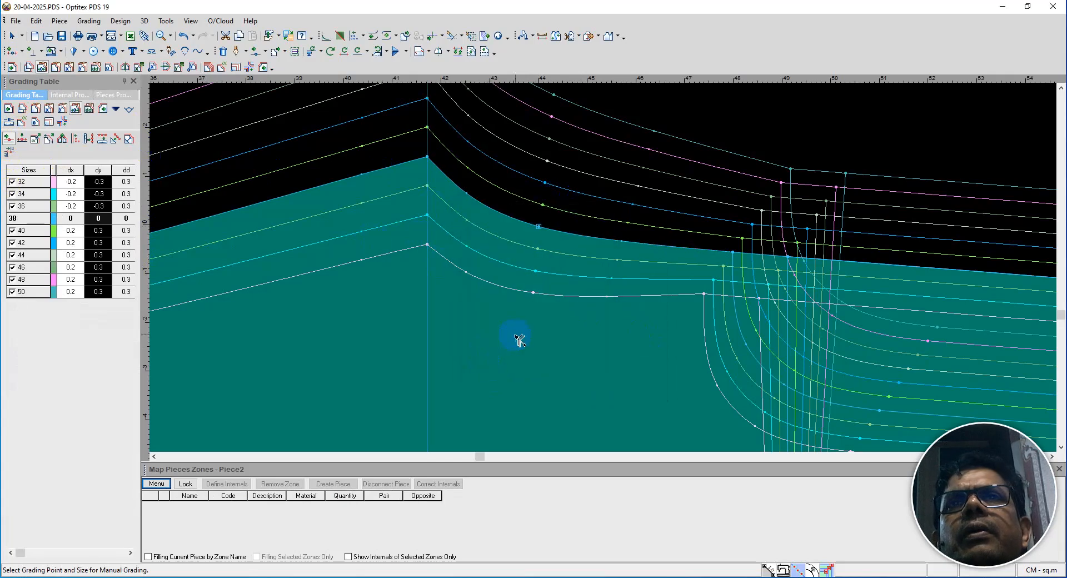
Move the crotch curve's middle point slightly outward in size 36 and by a dy of 0.1 in size 34.
left_click(542, 254)
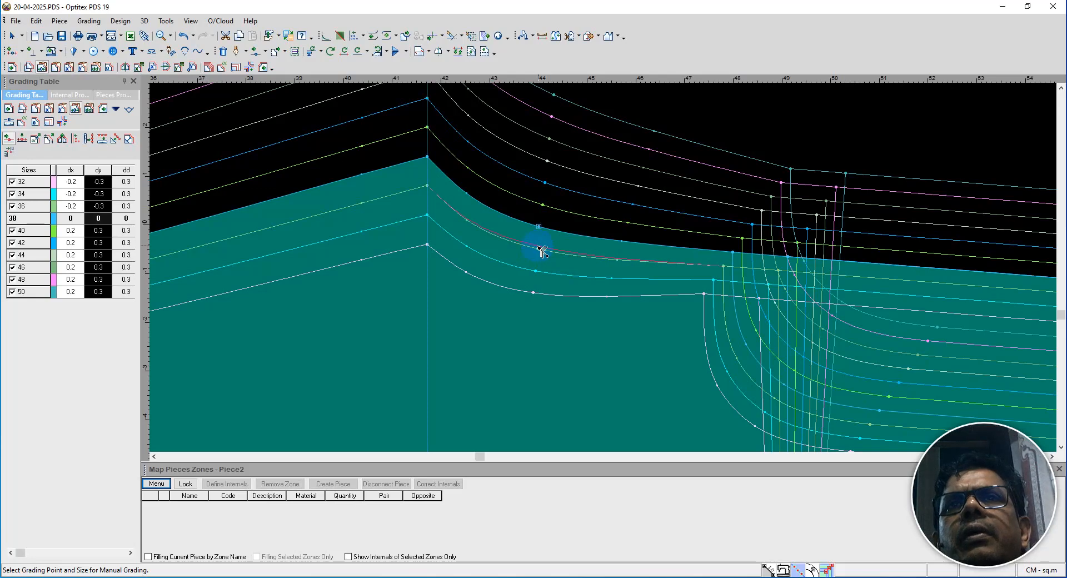
left_click(542, 251)
left_click(493, 365)
left_click(537, 273)
left_click(538, 269)
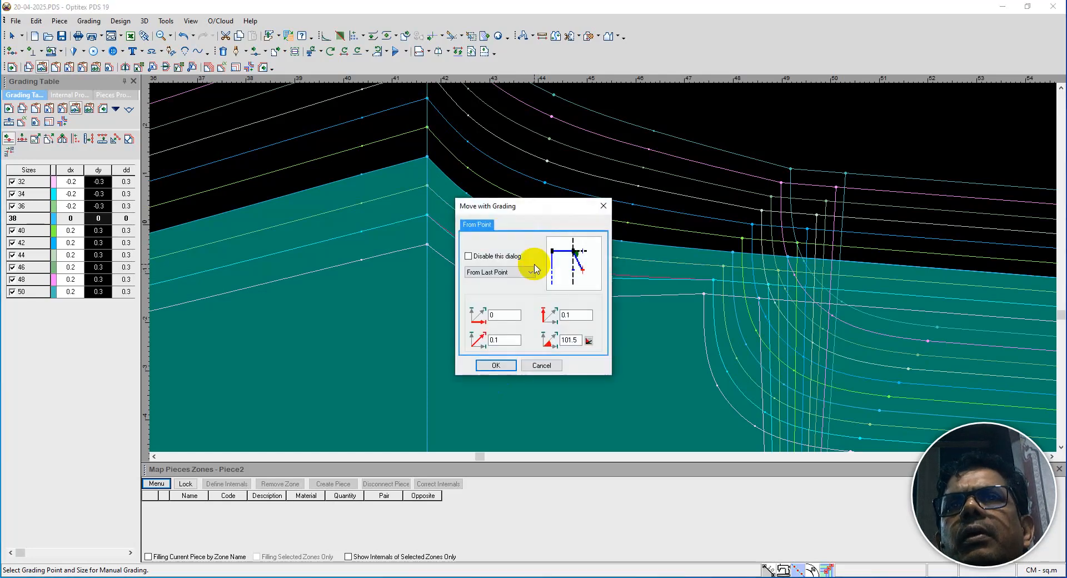
left_click(492, 365)
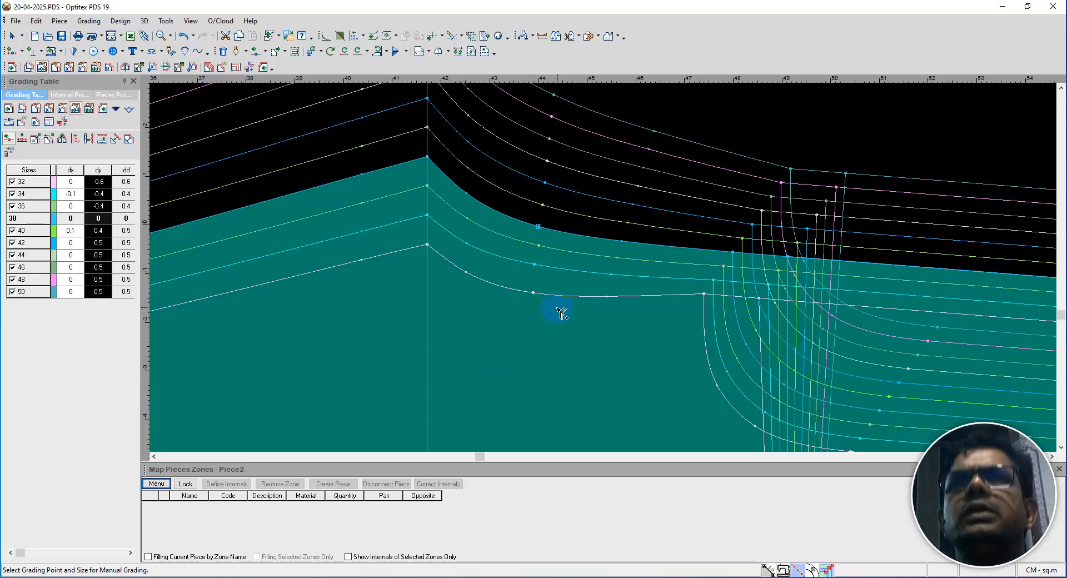
right_click(589, 317)
left_click(621, 325)
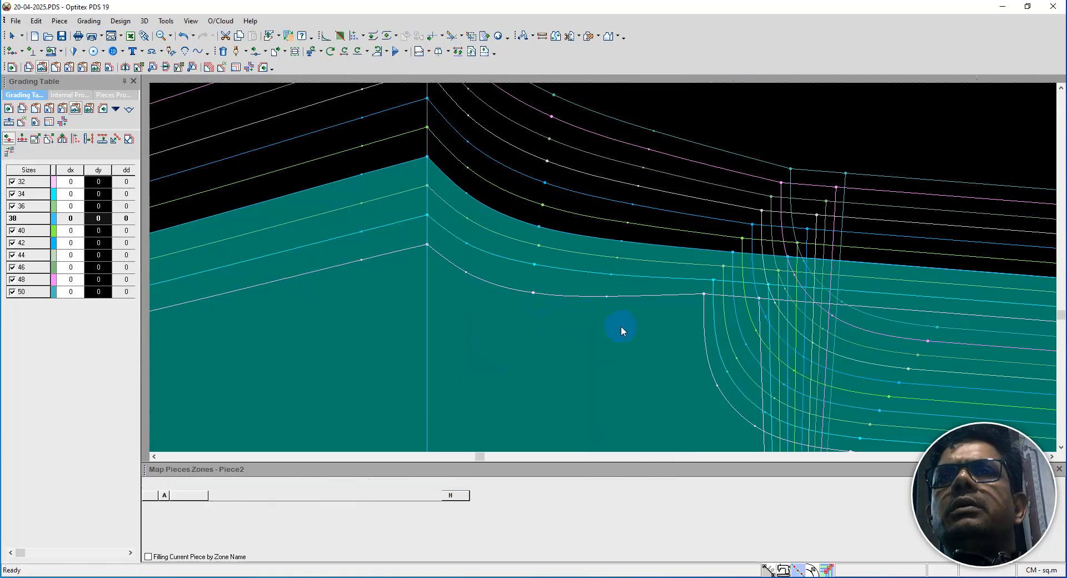
Turn the crotch curve points on either side of the middle point into grading points.
left_click(631, 268)
left_click(622, 240)
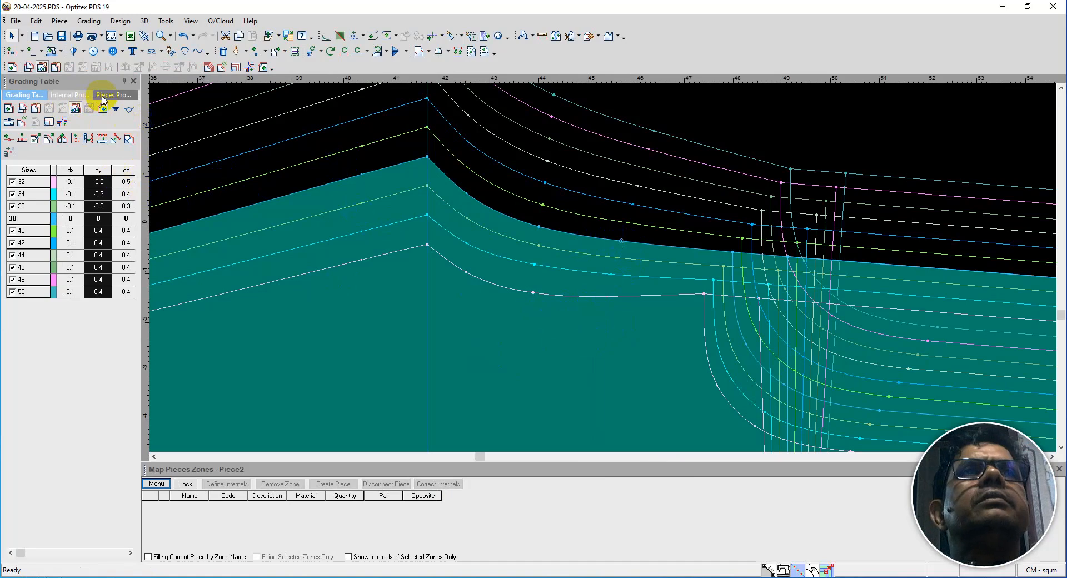
left_click(72, 95)
left_click(104, 140)
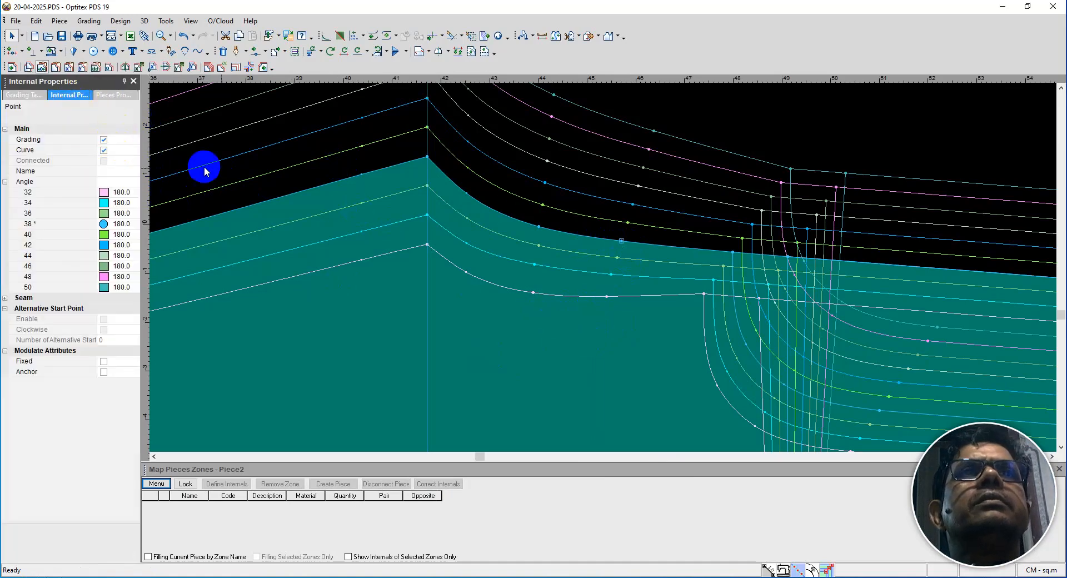
left_click(468, 192)
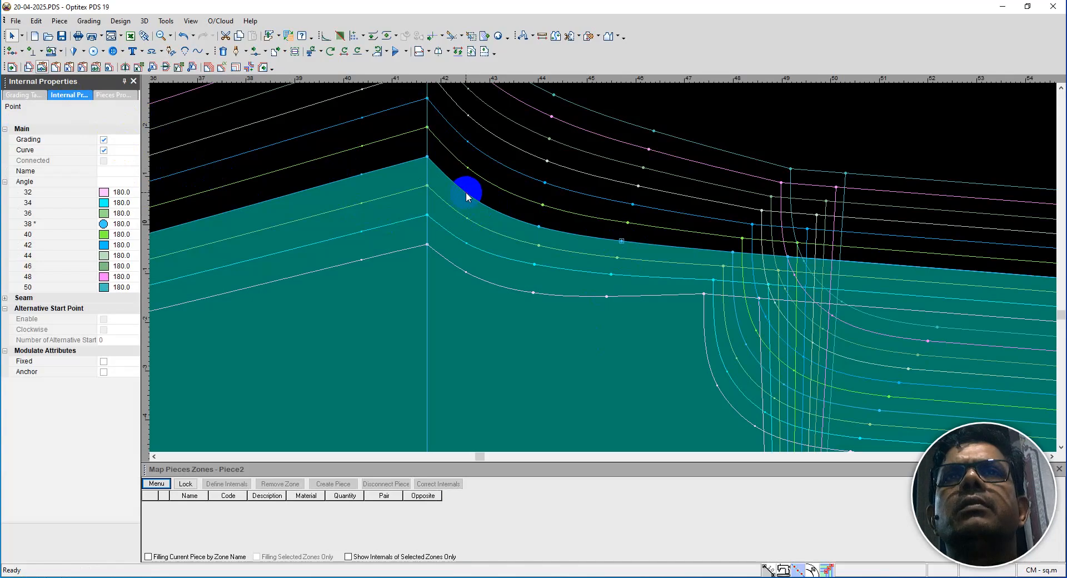
left_click(104, 139)
right_click(584, 221)
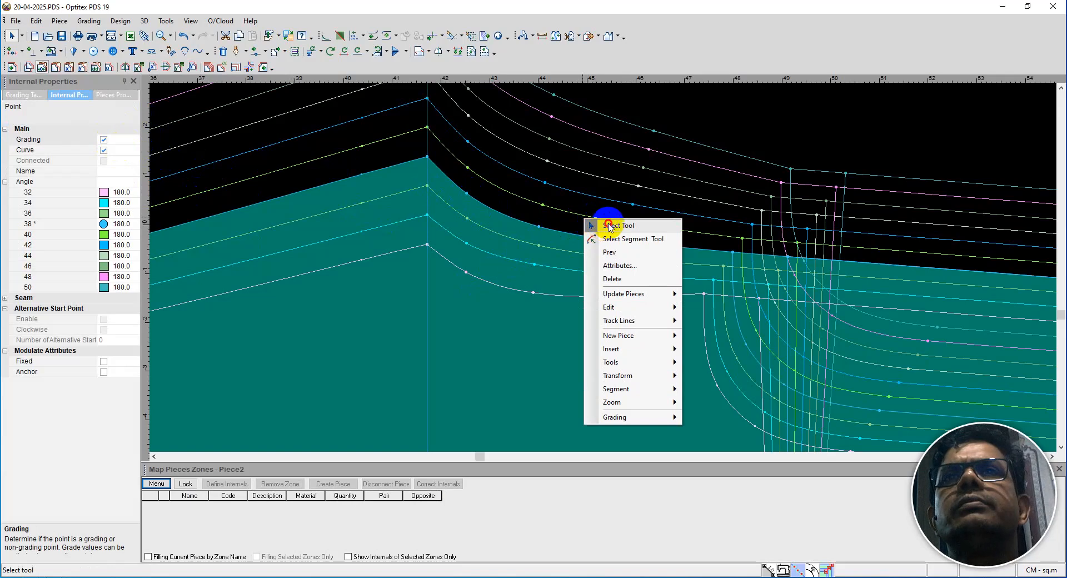
left_click(610, 225)
Move the curve point nearest the crotch point toward it in sizes 36 and 34 with Move Point Size.
left_click(25, 95)
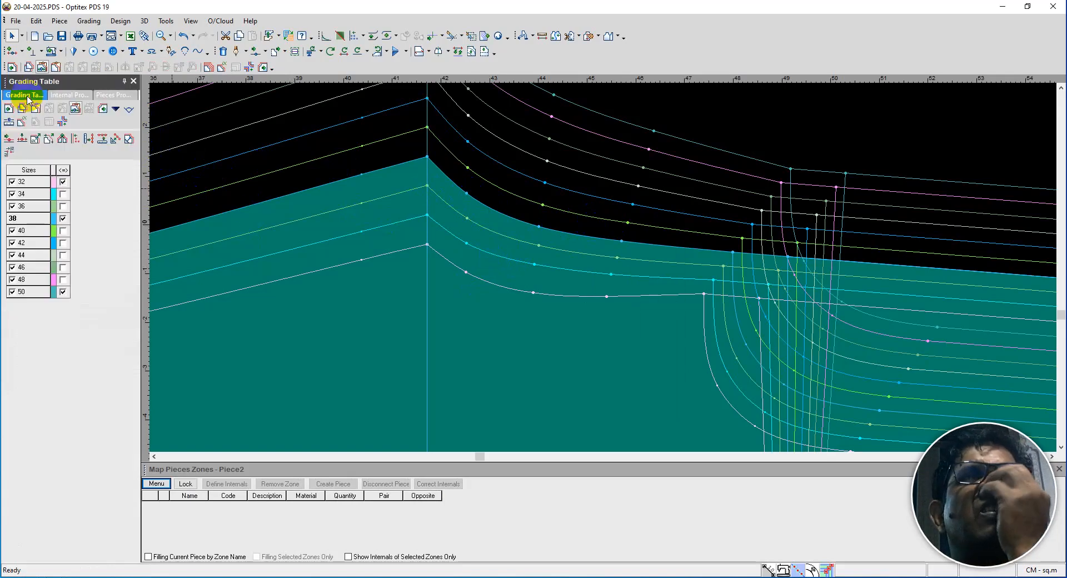
left_click(9, 140)
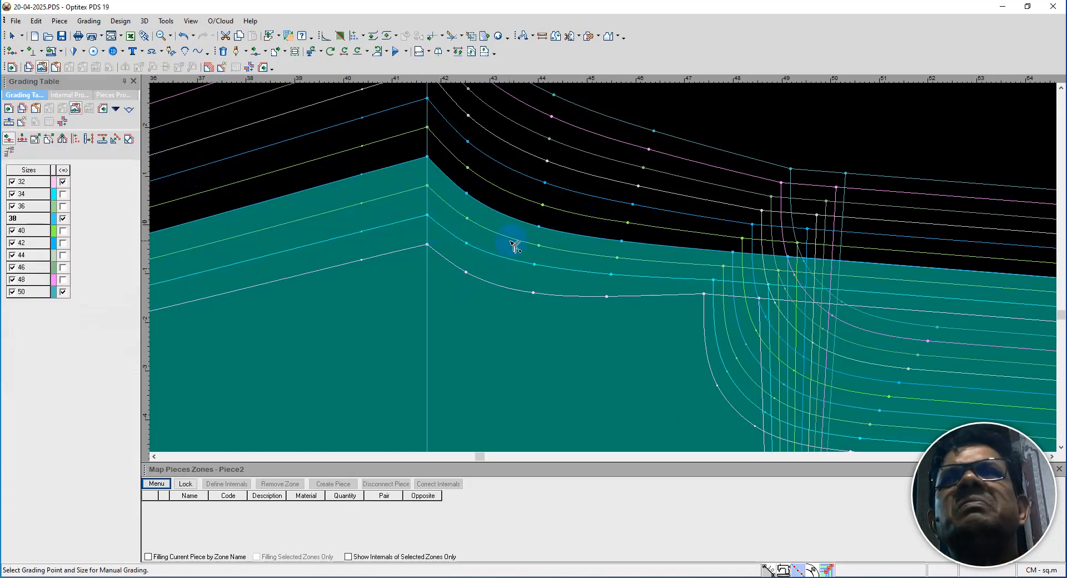
left_click(471, 223)
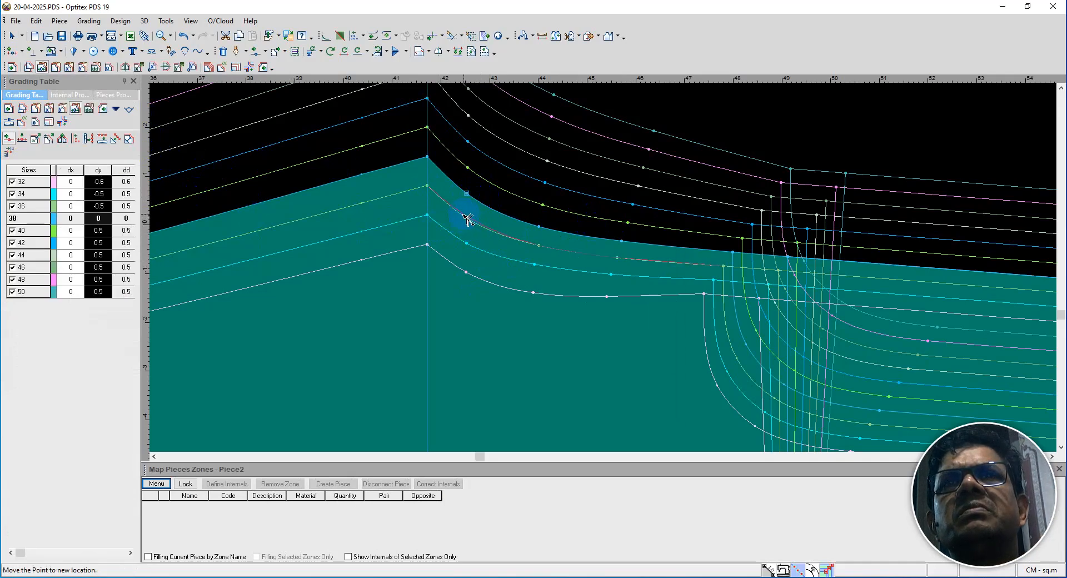
left_click(455, 216)
left_click(488, 364)
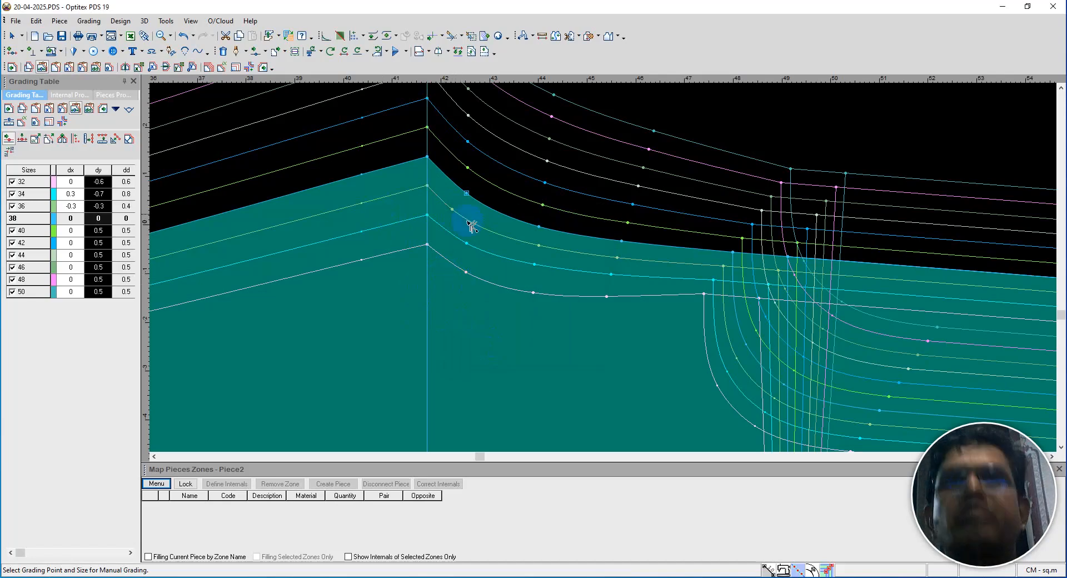
left_click(469, 244)
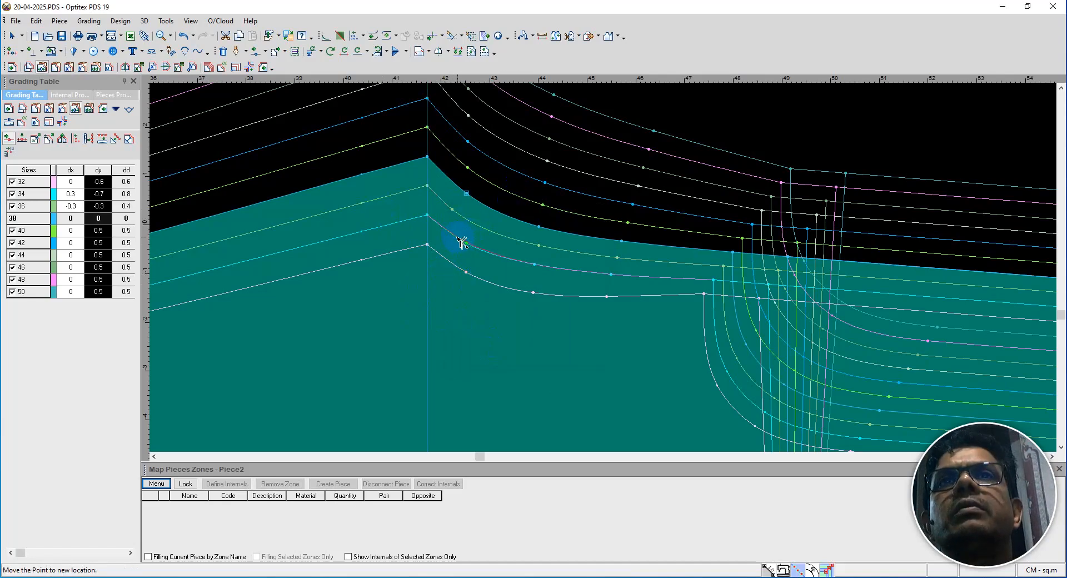
left_click(455, 239)
key("Return")
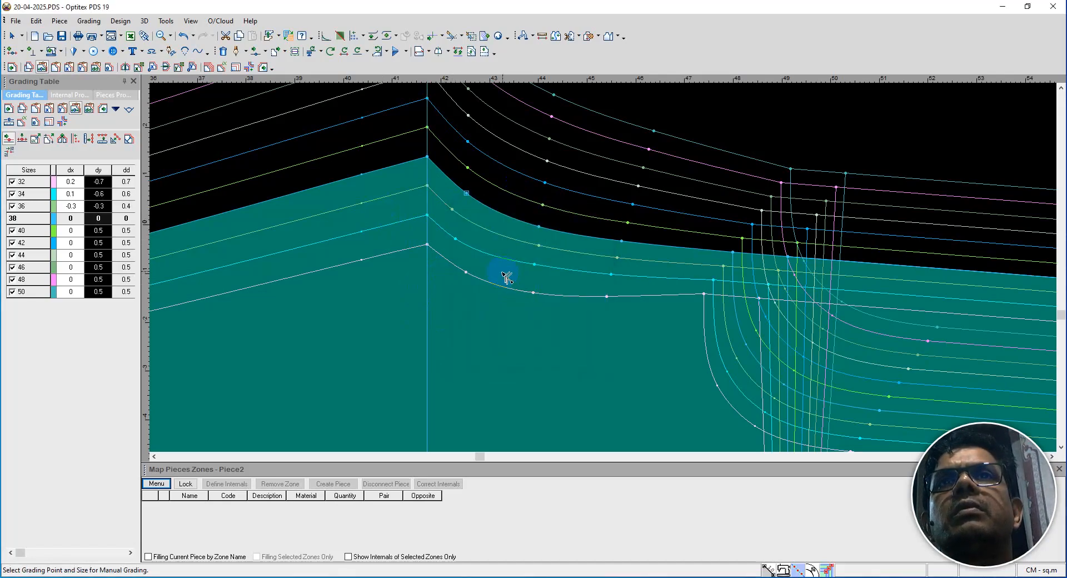
Smooth the lower crotch curve by moving the point nearest the hip in sizes 34 and 32 and the middle point in size 32.
left_click(611, 274)
left_click(615, 274)
key("Return")
left_click_drag(617, 304, 612, 289)
left_click(534, 294)
left_click(532, 285)
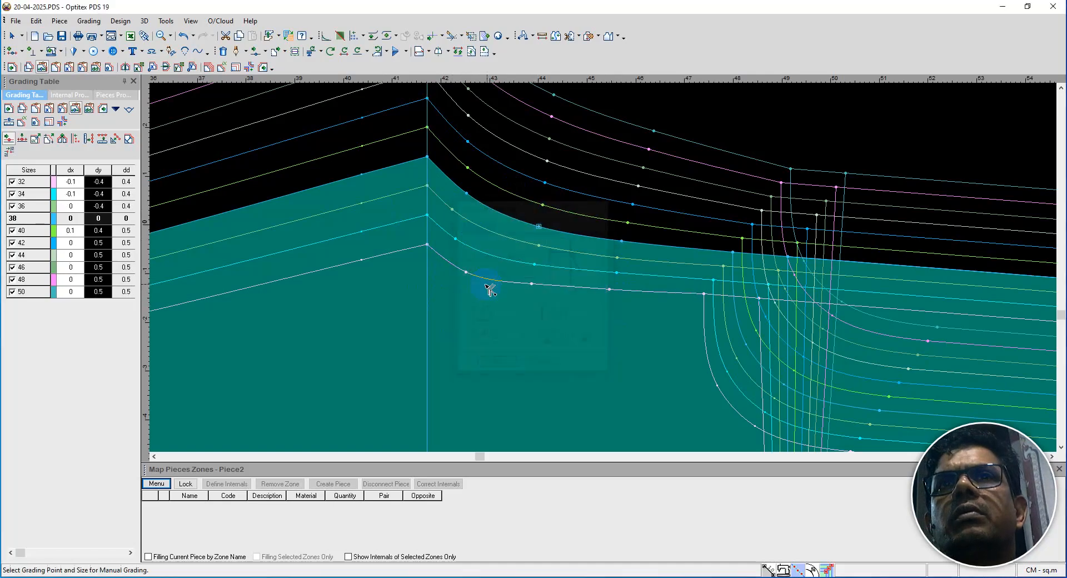
Refine size 32's crotch curve by moving its middle point and the point nearest the crotch point slightly outward.
left_click(467, 273)
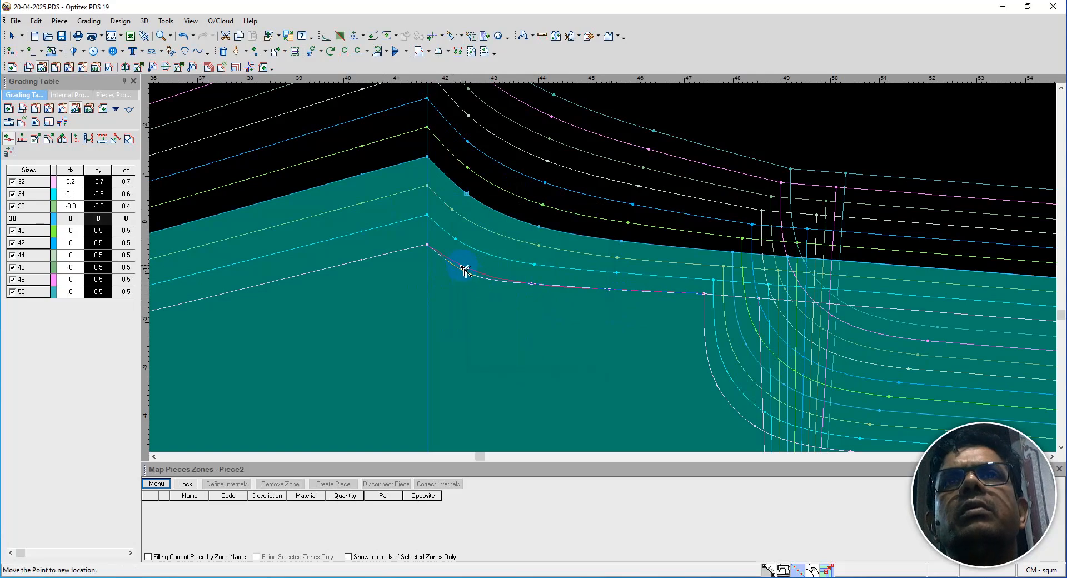
left_click(461, 266)
key("Return")
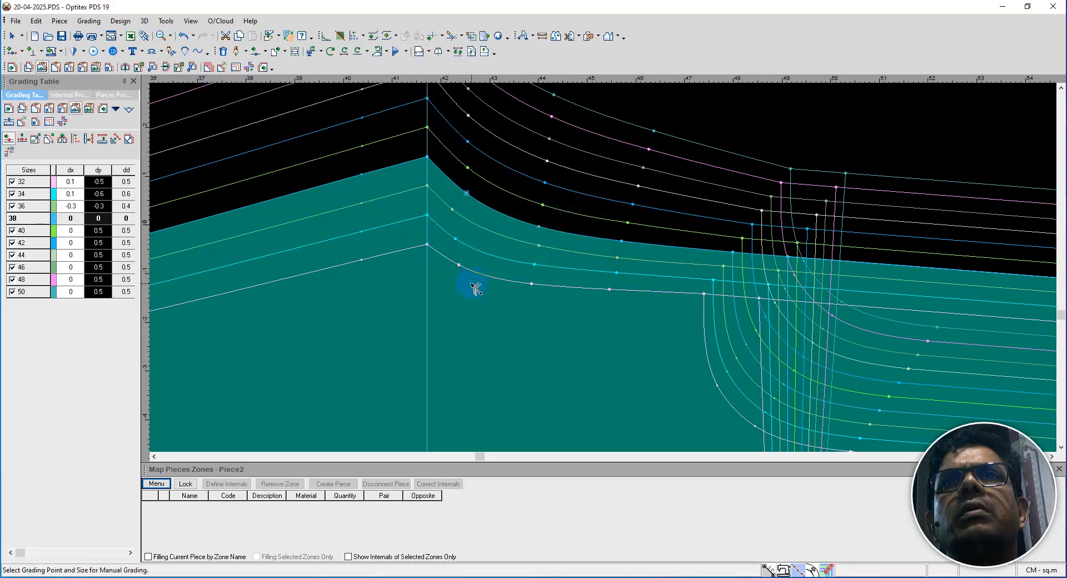
left_click(532, 285)
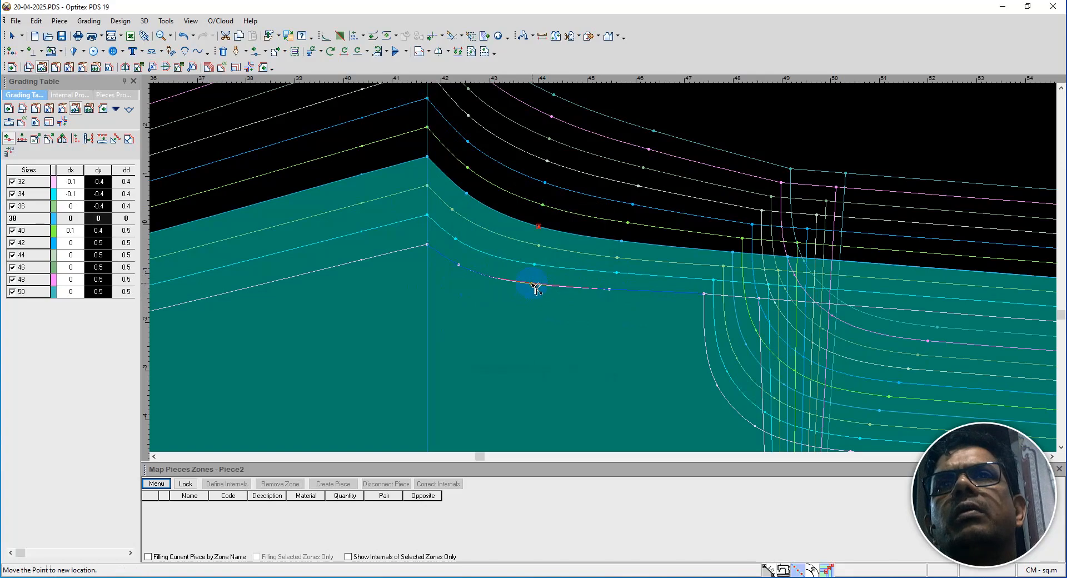
left_click(532, 284)
key("Return")
left_click(463, 271)
left_click(462, 269)
key("Return")
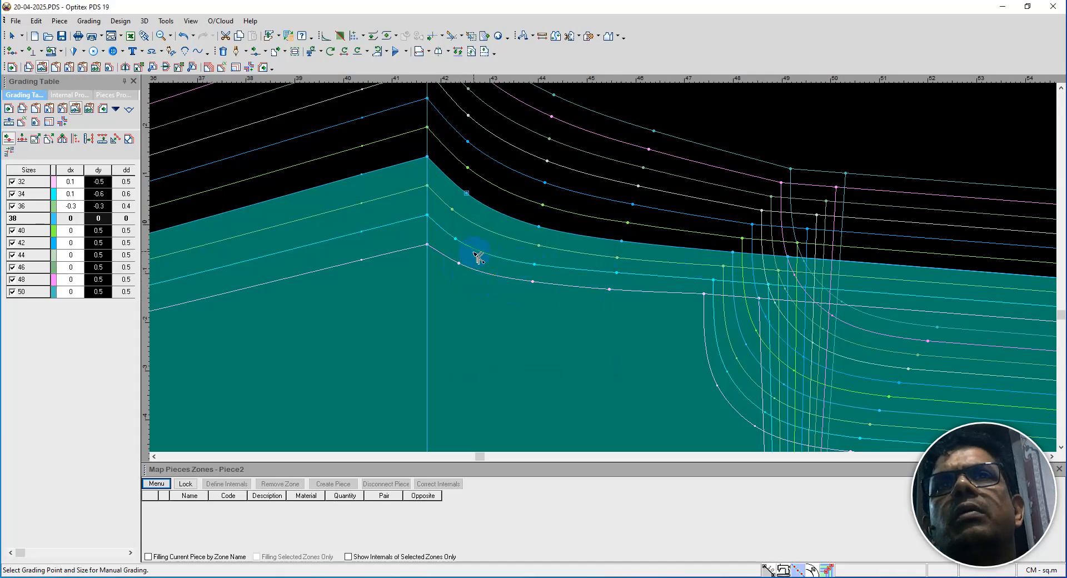
Adjust size 34's crotch curve by nudging the point nearest the crotch point and the middle point outward.
left_click(459, 243)
left_click(455, 238)
key("Return")
left_click(535, 267)
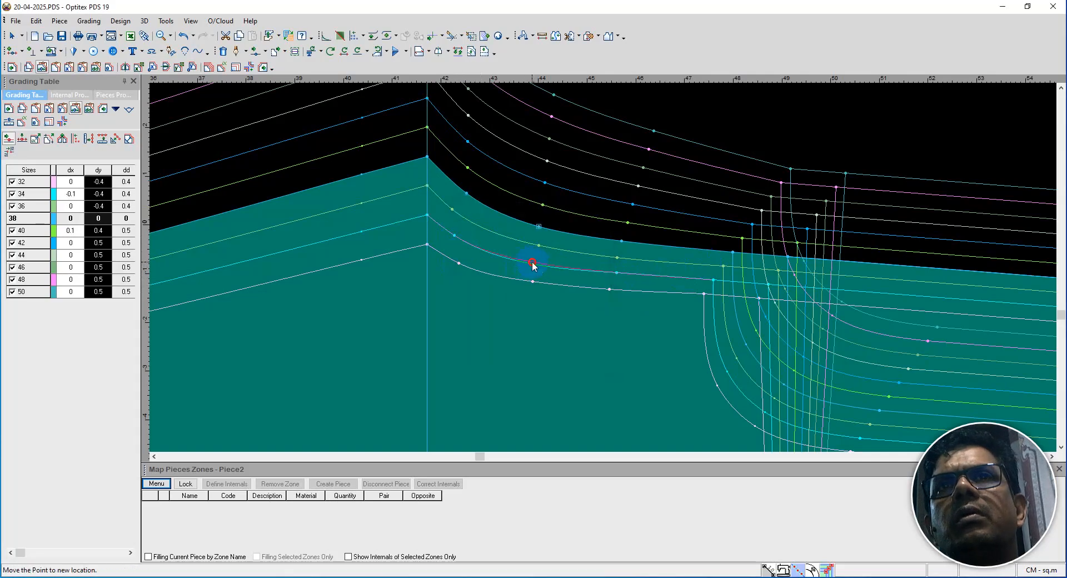
left_click(532, 266)
key("Return")
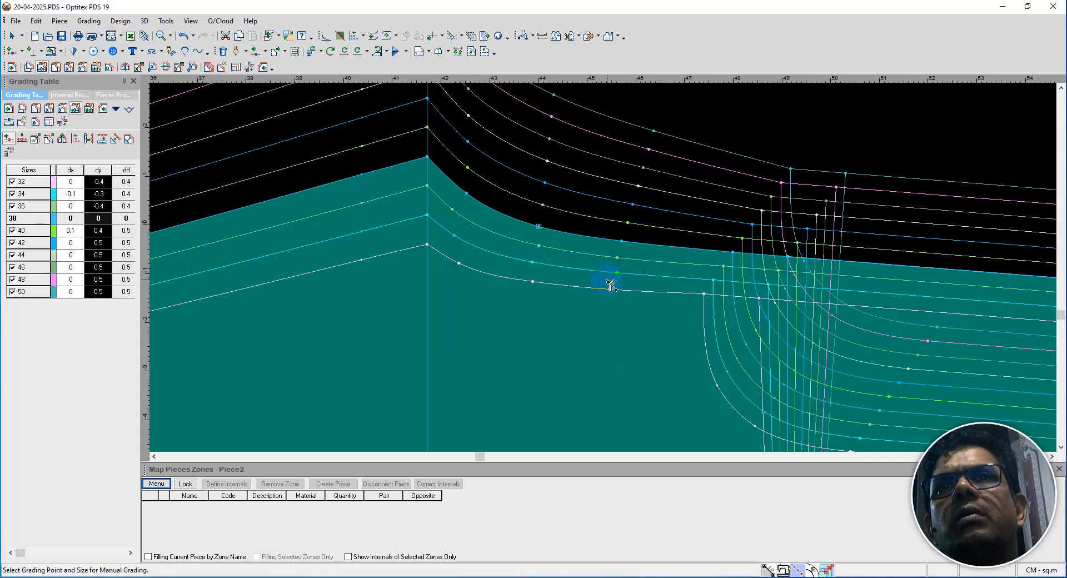
Adjust the hip-end point of the crotch curve in size 34 and nudge size 32's slightly inward with Move Point Size.
left_click(716, 282)
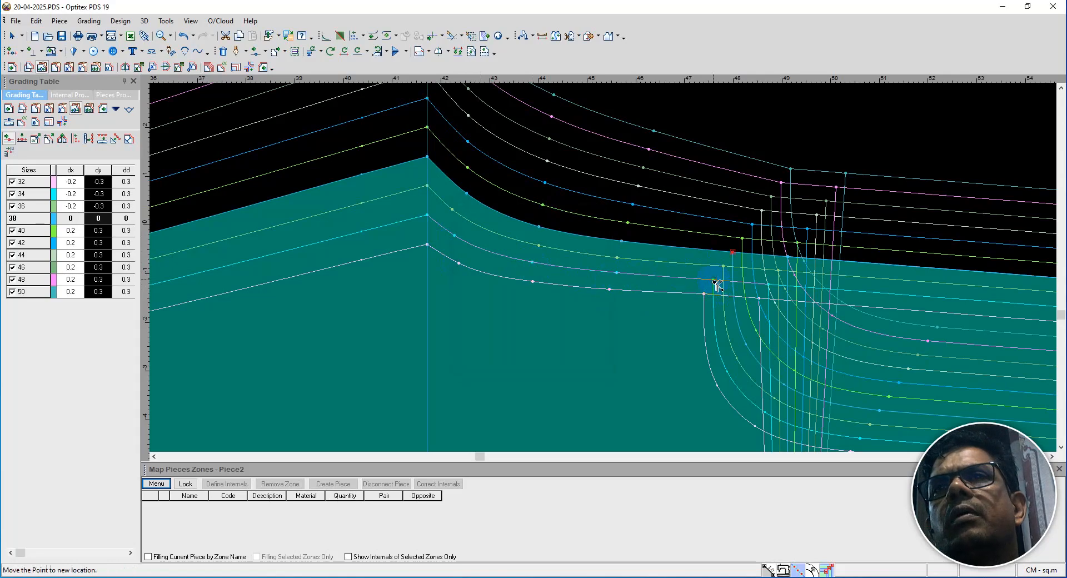
key("Return")
key("Return")
left_click(705, 294)
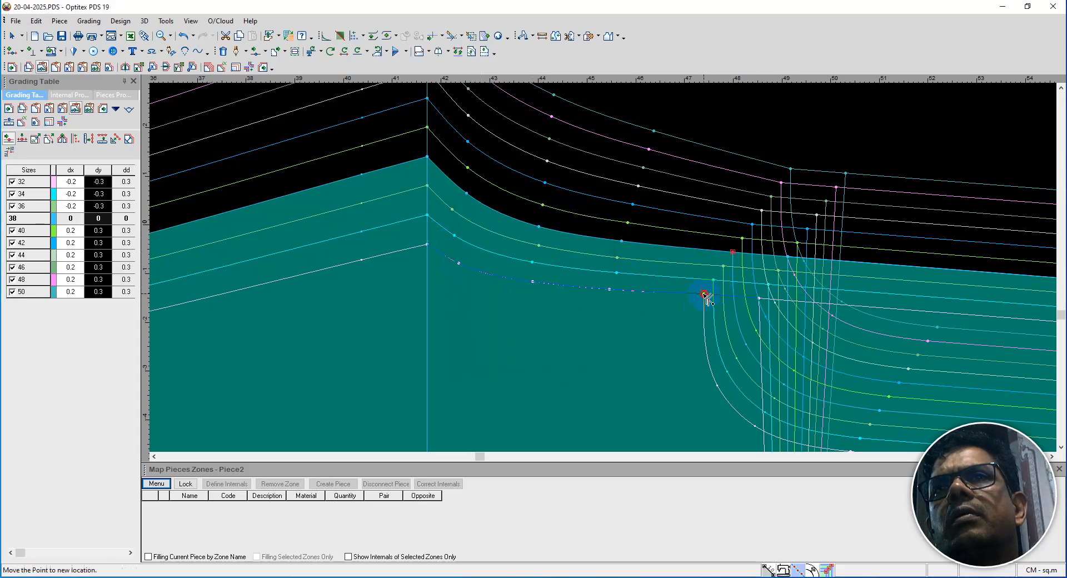
left_click(706, 298)
key("Return")
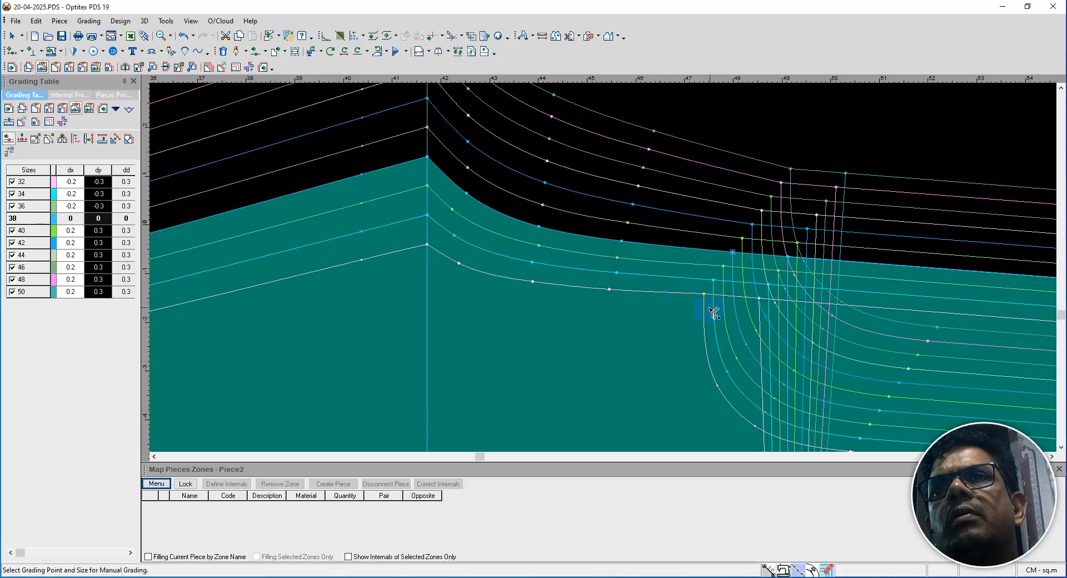
left_click(705, 295)
left_click(706, 298)
key("Return")
left_click(705, 294)
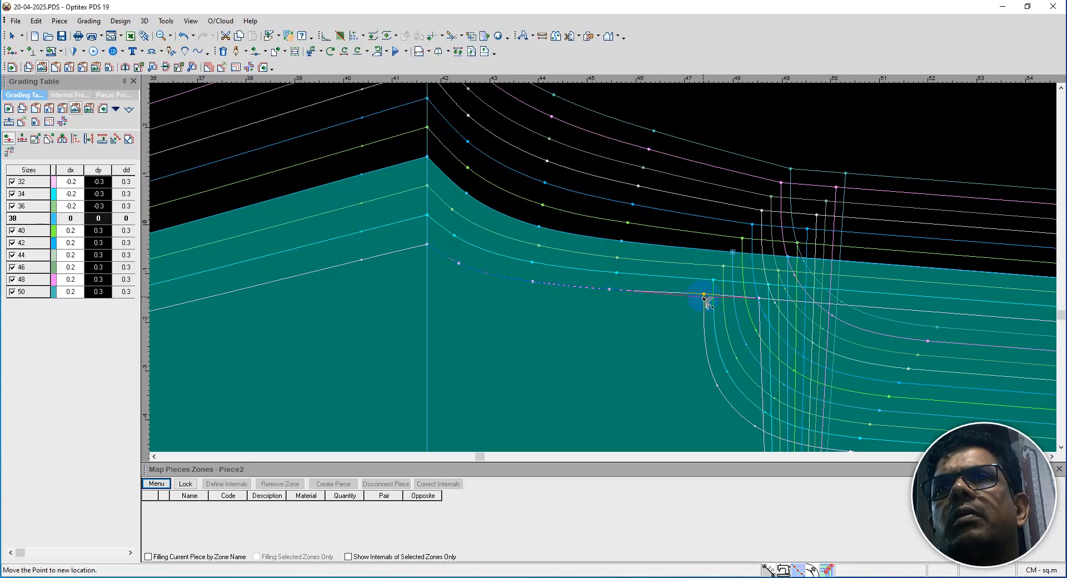
left_click(707, 299)
left_click(706, 299)
key("Return")
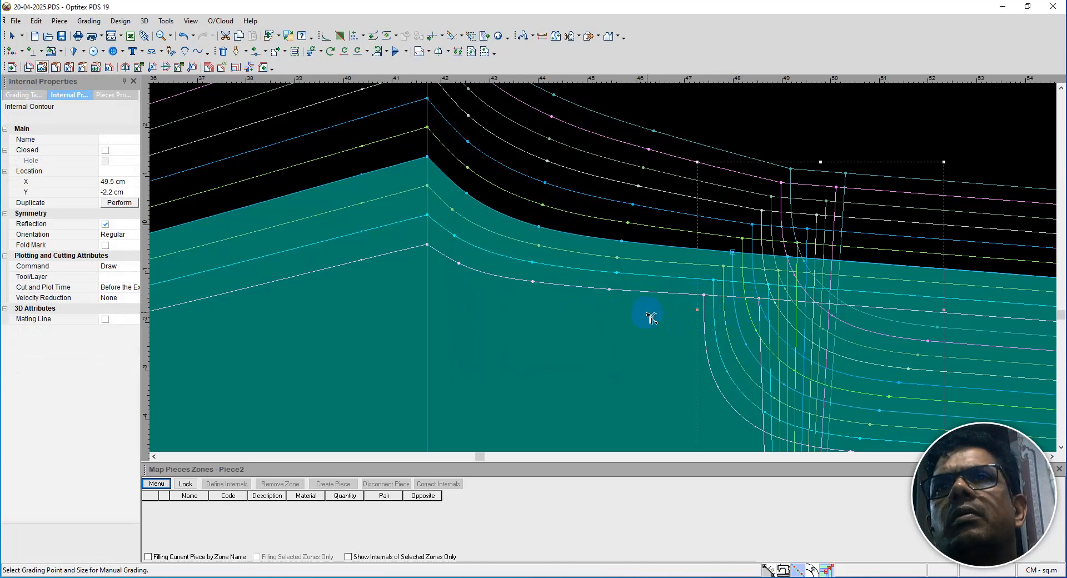
Move size 40's middle crotch curve point and the point nearest the crotch point slightly inward.
scroll(628, 294, "down", 1)
scroll(603, 269, "up", 1)
scroll(603, 268, "down", 3)
scroll(613, 208, "up", 1)
scroll(606, 271, "down", 1)
scroll(606, 271, "up", 1)
scroll(606, 271, "down", 1)
scroll(608, 273, "up", 1)
scroll(608, 272, "up", 1)
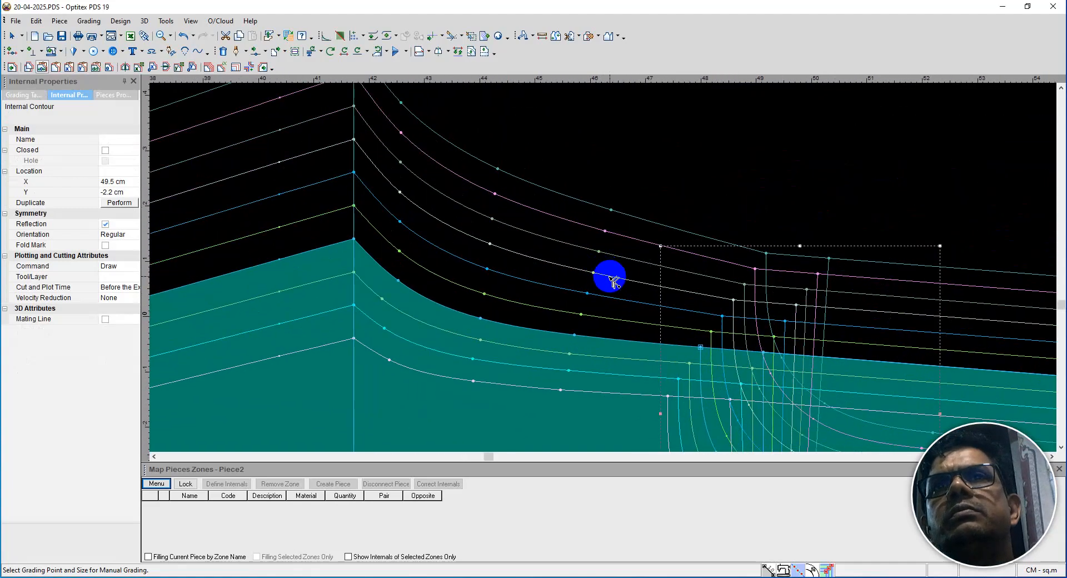
left_click(486, 296)
left_click(406, 250)
left_click(399, 253)
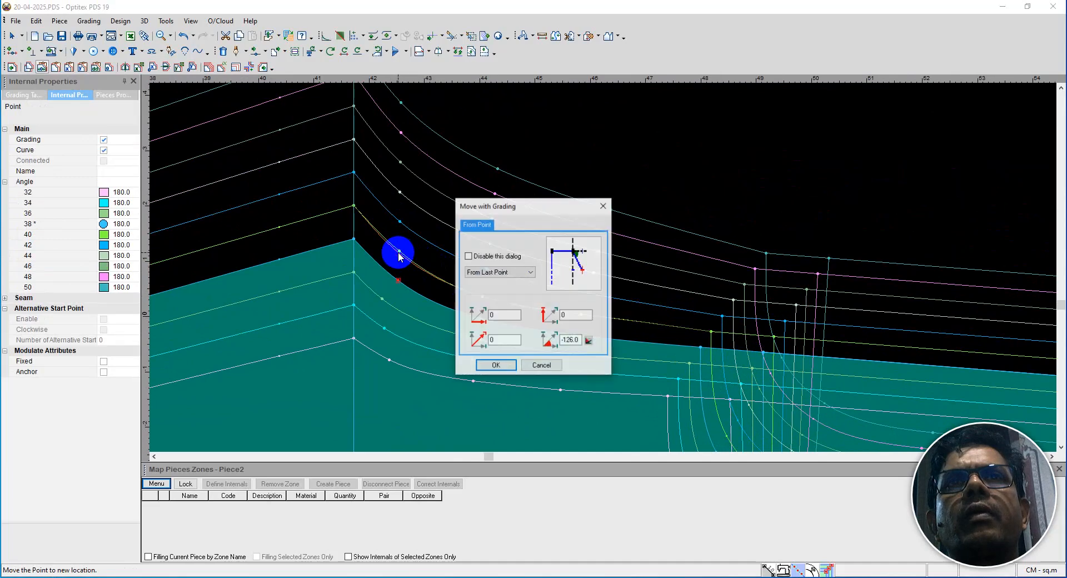
Nudge size 40's crotch curve point nearest the hip slightly inward and toward the hip.
left_click(585, 317)
left_click(583, 317)
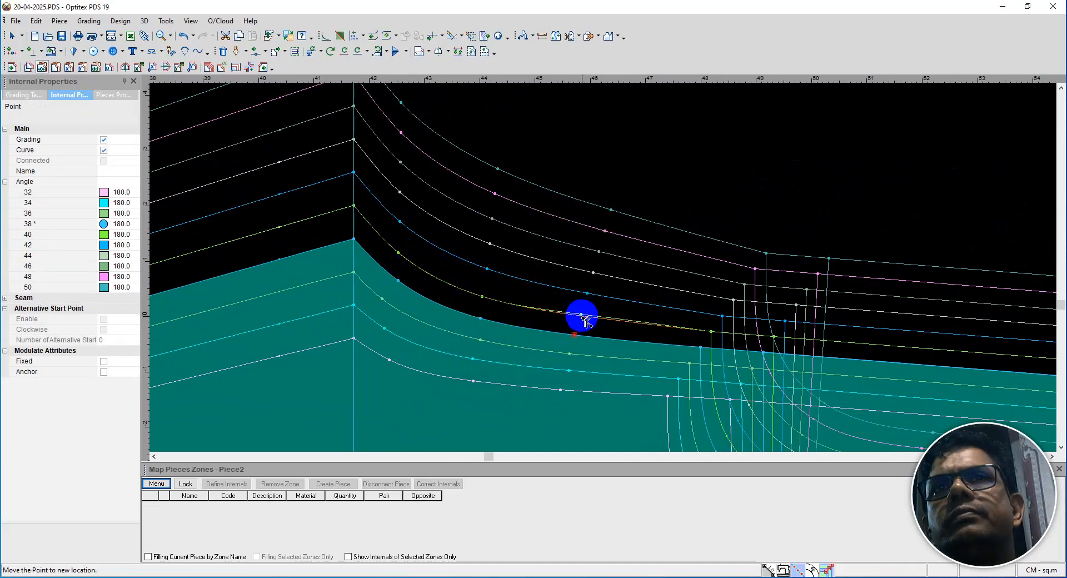
left_click(584, 316)
left_click(583, 317)
left_click(585, 318)
Smooth size 42's crotch curve by moving its three intermediate curve points inward, toward the size 40 curve.
left_click(588, 295)
left_click(588, 300)
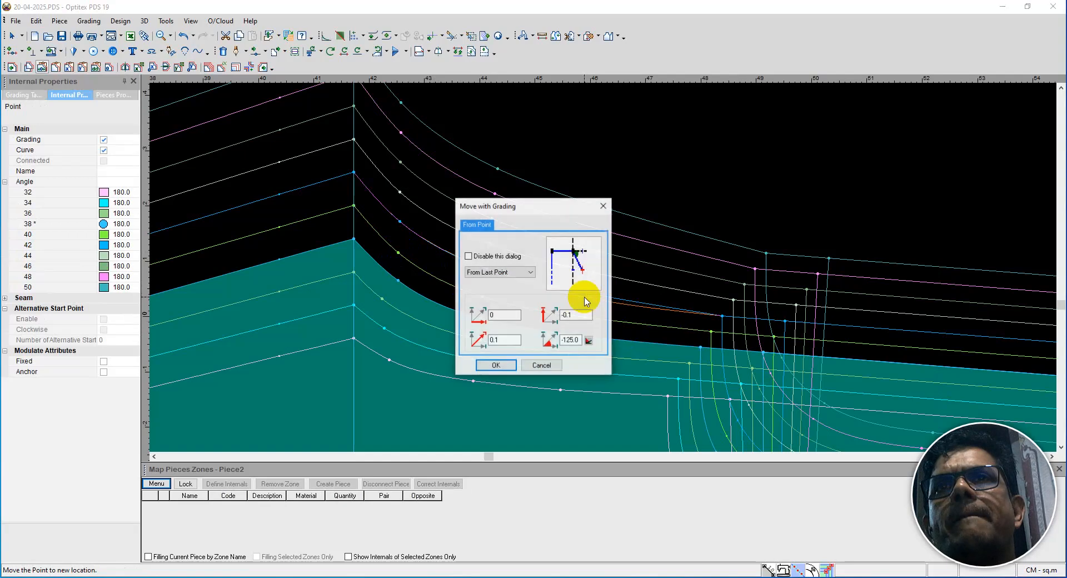
left_click(487, 270)
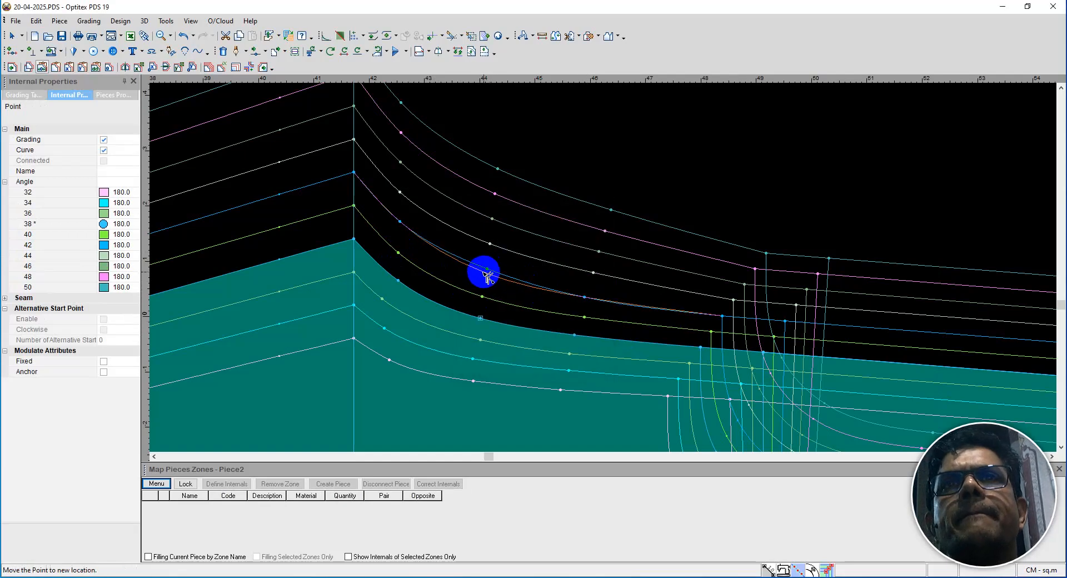
left_click(483, 276)
left_click(401, 223)
left_click(400, 224)
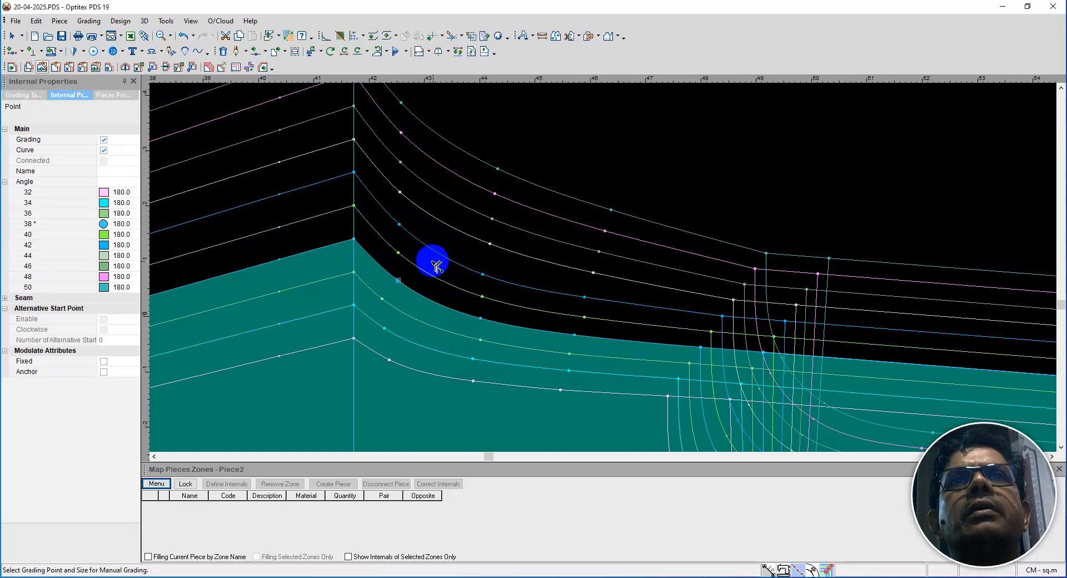
Refine size 42's crotch curve by nudging the point nearest the hip slightly inward and toward the hip.
left_click(587, 300)
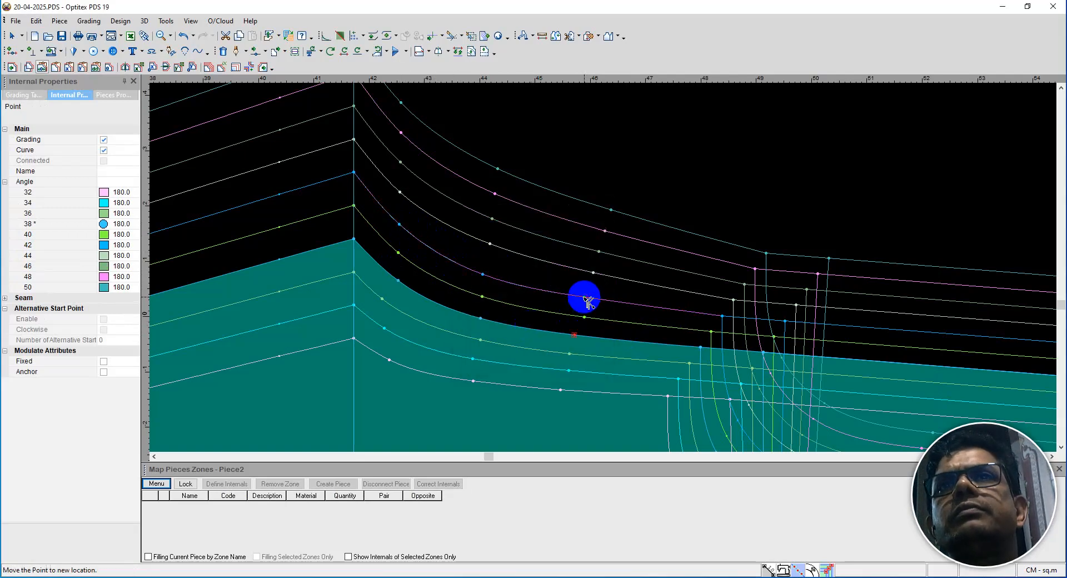
left_click(589, 301)
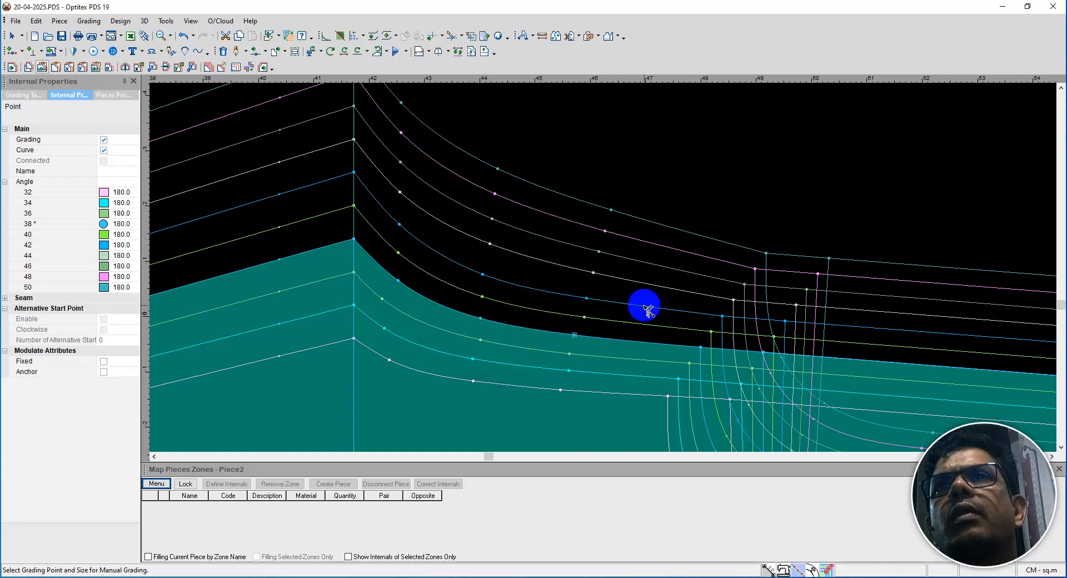
left_click(588, 301)
left_click(589, 302)
Smooth size 44's crotch curve by moving its middle point, the point nearest the hip and the point nearest the crotch point inward.
left_click(490, 244)
left_click(487, 253)
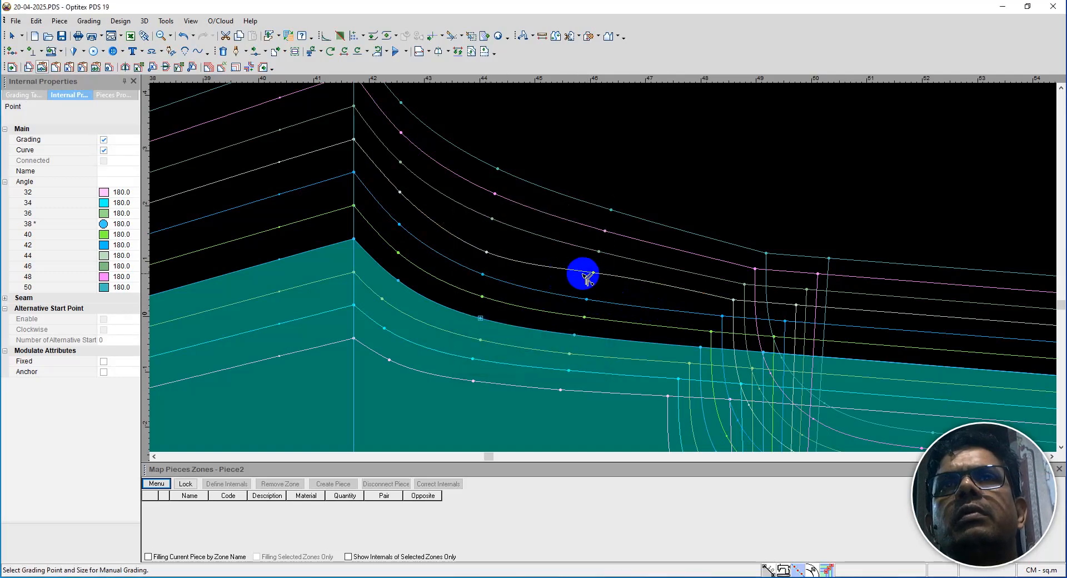
left_click(597, 276)
left_click(591, 281)
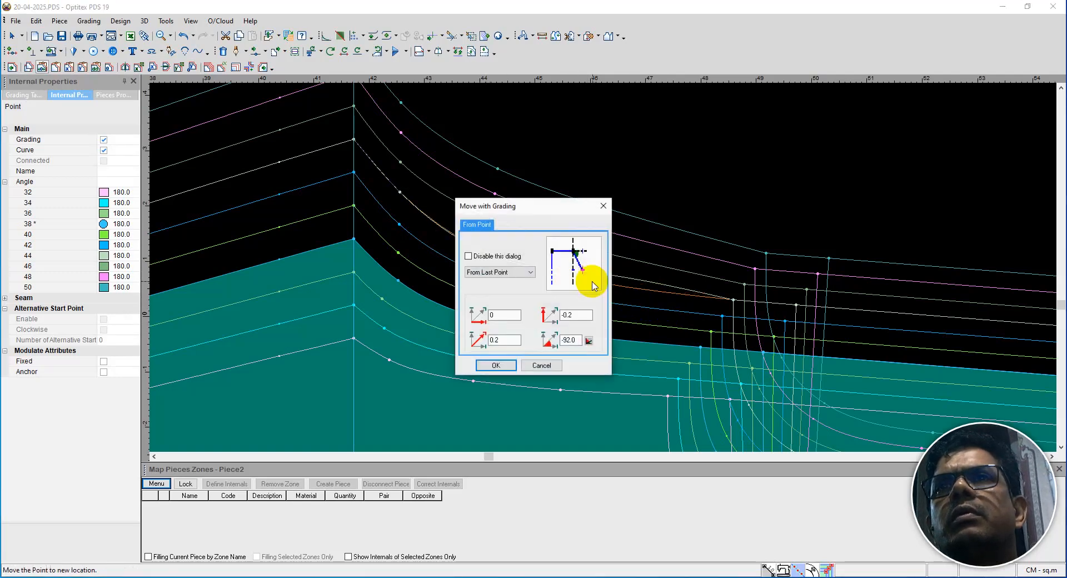
left_click(400, 192)
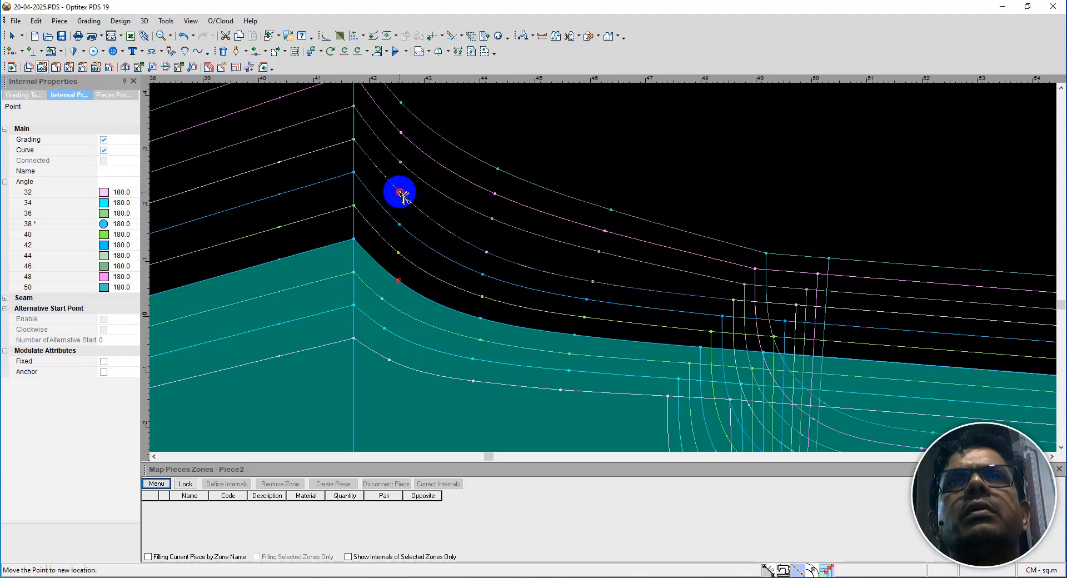
left_click(400, 194)
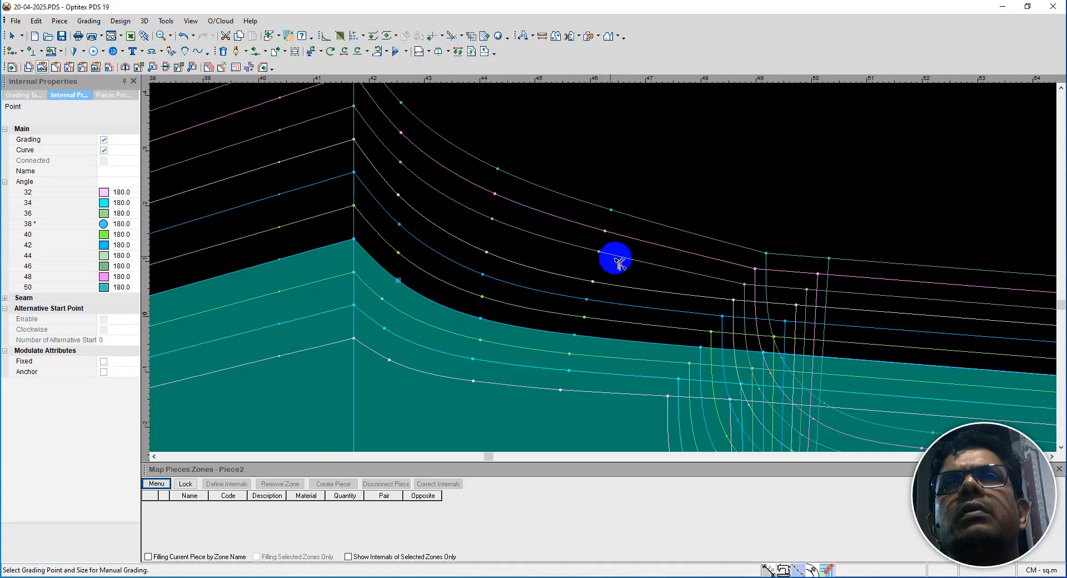
Smooth size 46's crotch curve by moving the point nearest the hip, the middle point and the point nearest the crotch point inward.
left_click(601, 253)
left_click(591, 260)
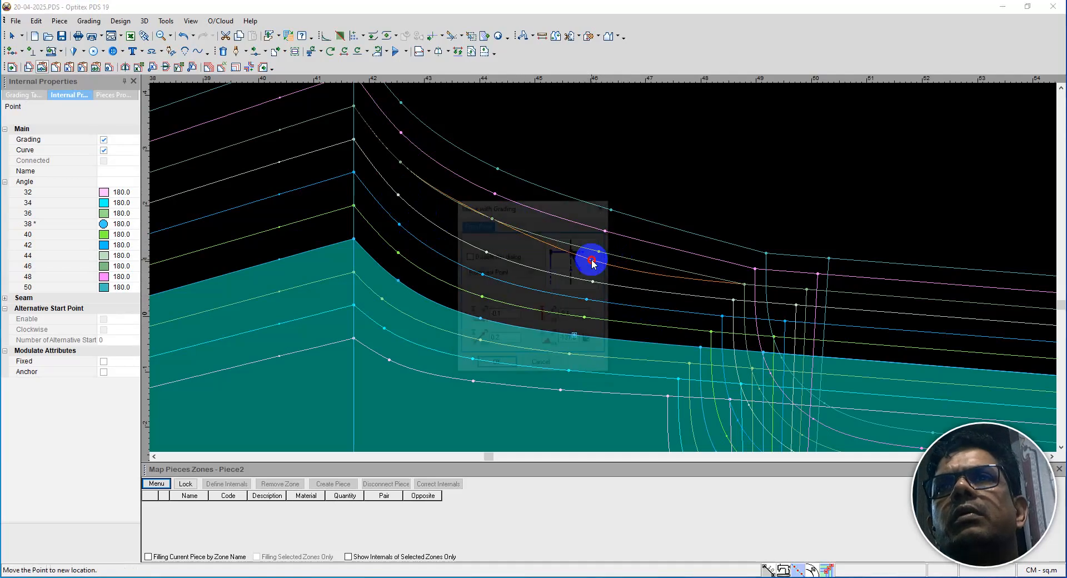
left_click(493, 218)
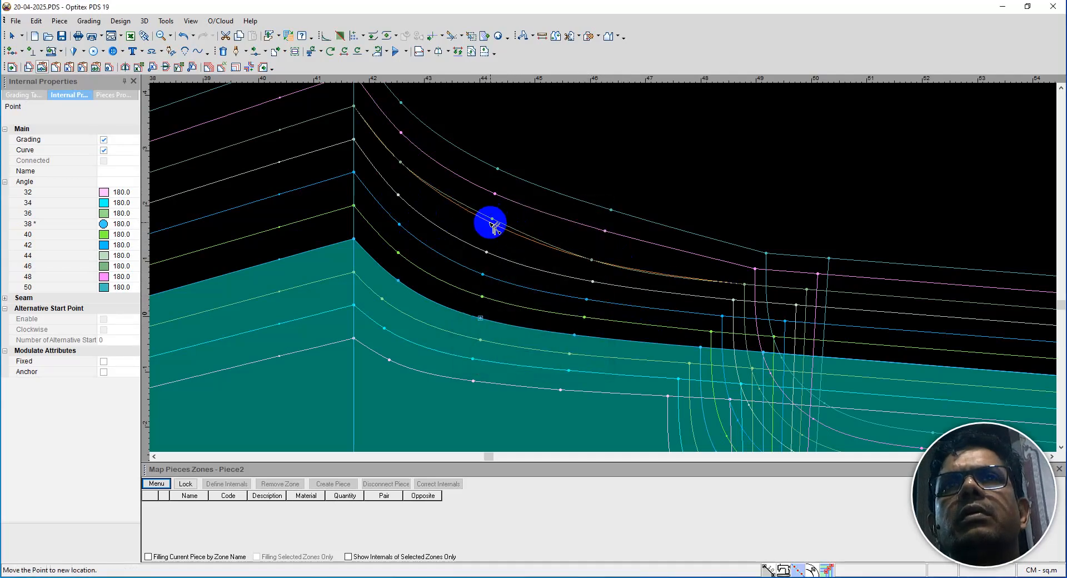
left_click(489, 228)
key("Return")
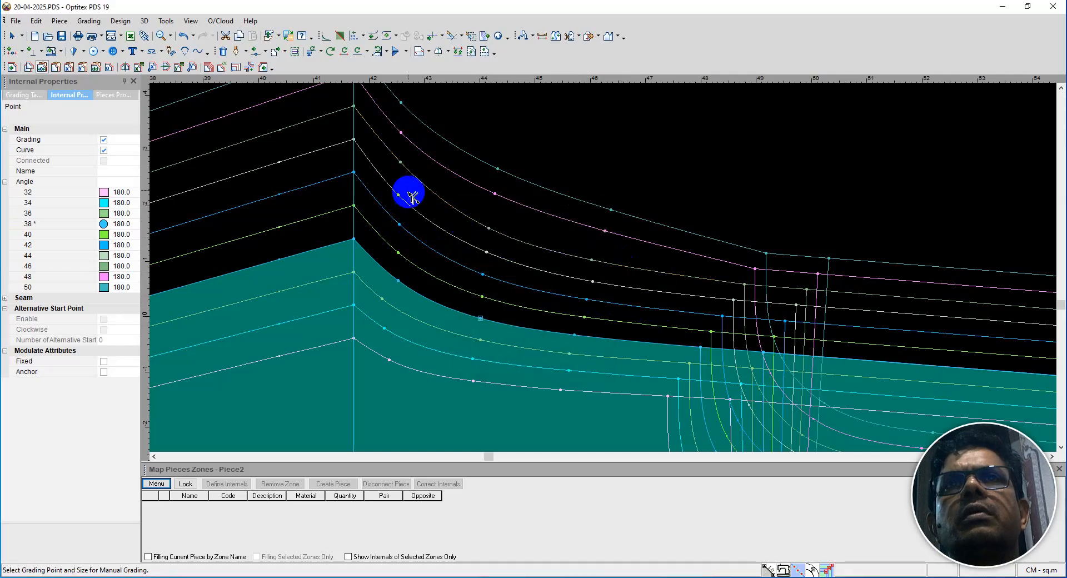
left_click(401, 163)
left_click(404, 202)
key("Return")
Smooth size 48's crotch curve by moving its three intermediate curve points inward, toward the size 46 curve.
scroll(612, 269, "down", 2)
scroll(609, 273, "up", 1)
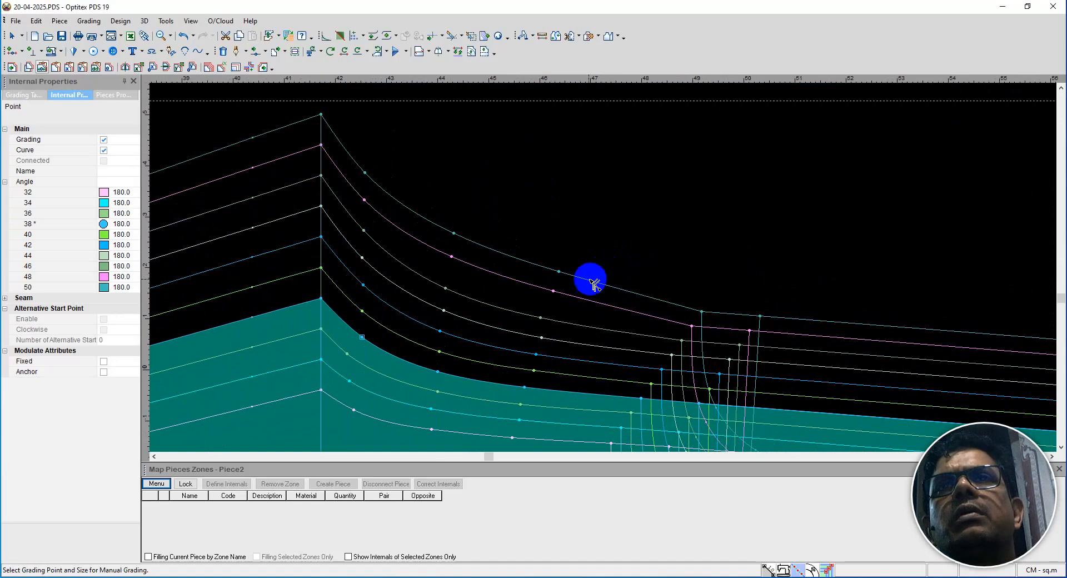
left_click(545, 300)
key("Return")
left_click(454, 259)
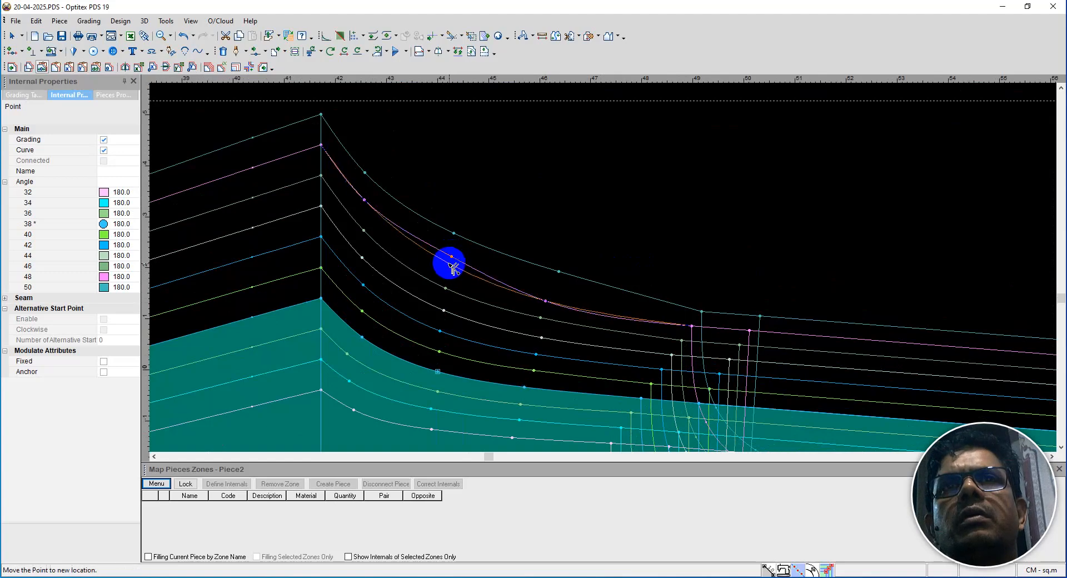
left_click(443, 266)
key("Return")
left_click(364, 200)
left_click(364, 207)
key("Return")
Smooth size 50's crotch curve by moving its three intermediate points inward, adjusting the point nearest the hip twice.
left_click(362, 174)
left_click(362, 174)
key("Return")
left_click(455, 235)
left_click(443, 241)
key("Return")
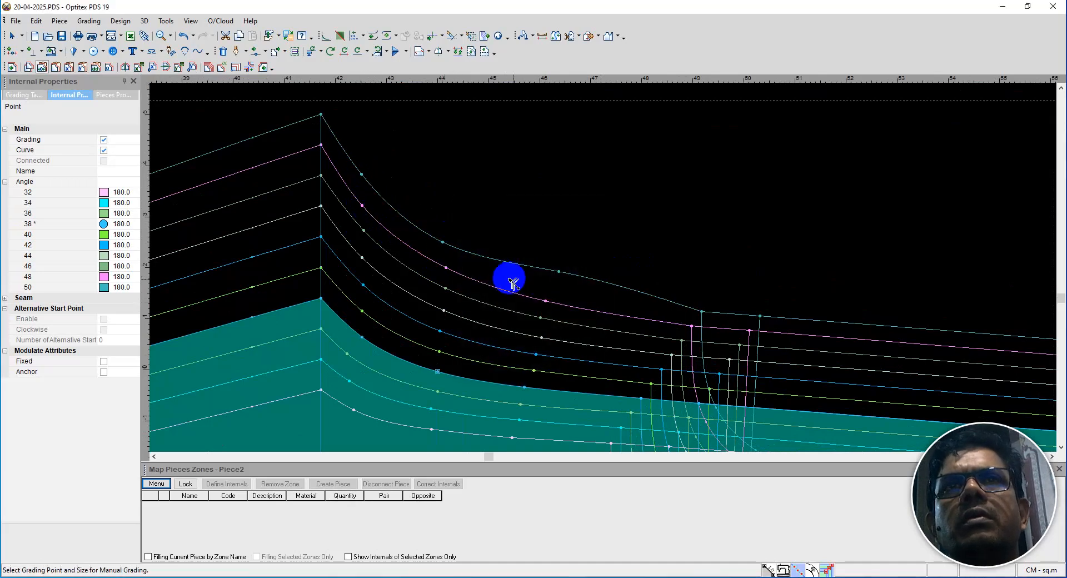
left_click(561, 273)
left_click(552, 282)
key("Return")
left_click(553, 285)
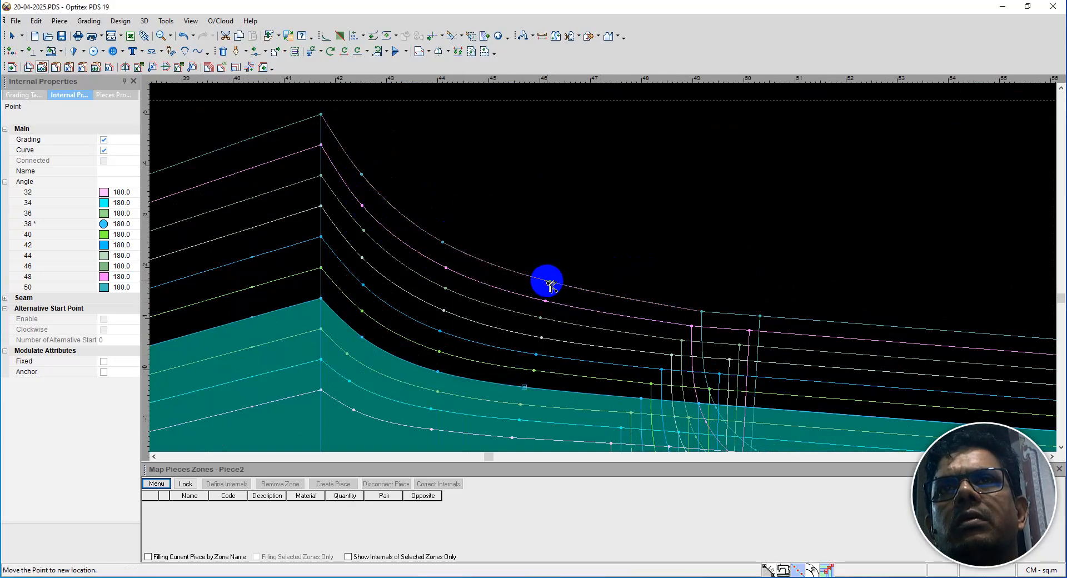
left_click(548, 281)
key("Return")
Deepen size 50's crotch curve by shifting its middle point and the point nearest the crotch point closer to the crotch line.
left_click(442, 243)
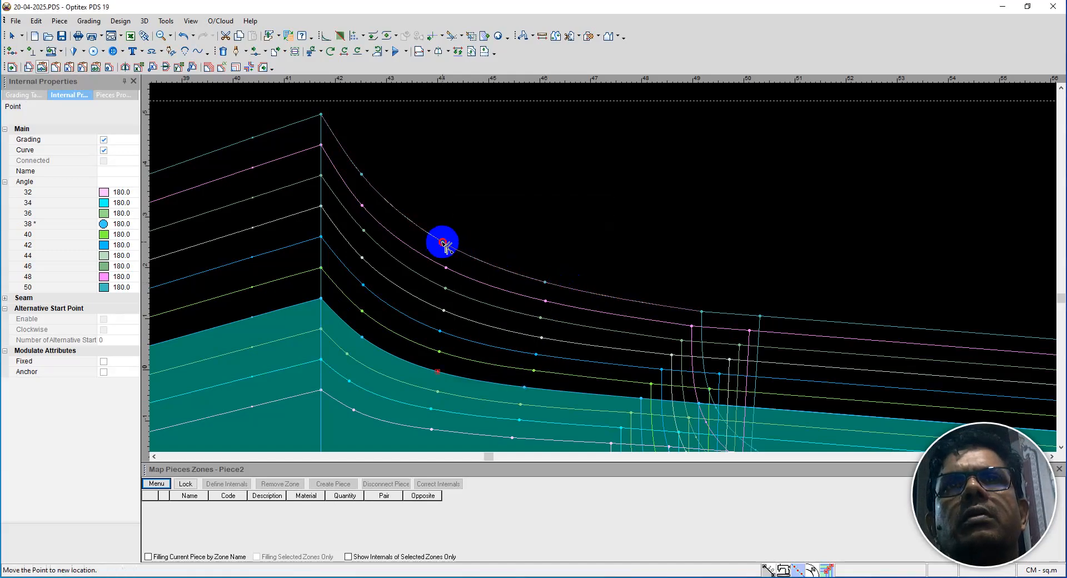
left_click(435, 242)
key("Return")
left_click(363, 175)
left_click(358, 175)
key("Return")
left_click(358, 175)
left_click(356, 175)
key("Return")
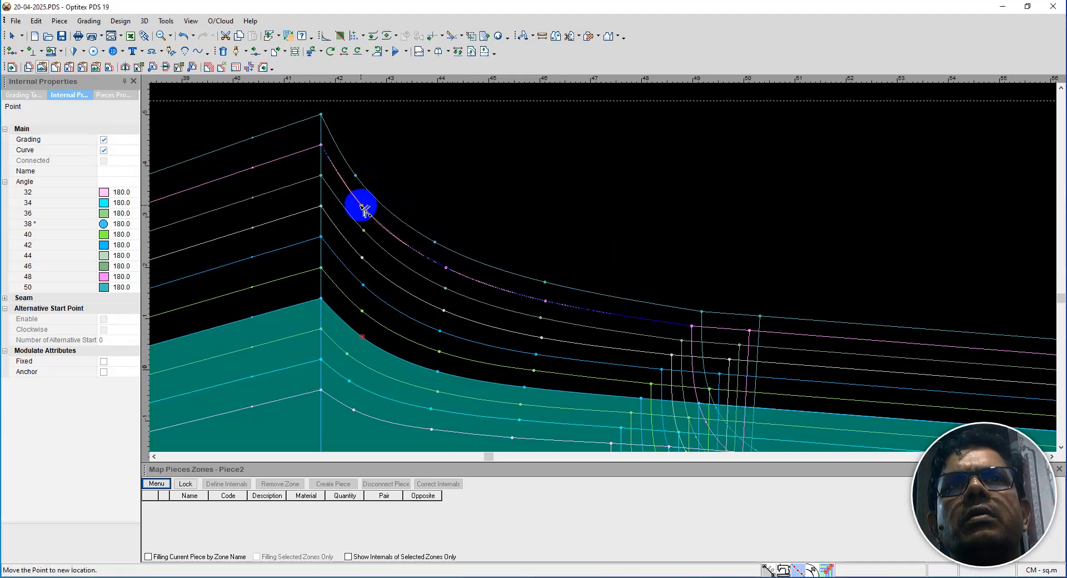
Shift the curve point nearest the crotch point closer to the crotch line in sizes 48, 46 and 44.
left_click(357, 205)
key("Return")
left_click(361, 234)
left_click(356, 232)
key("Return")
left_click(361, 257)
left_click(357, 258)
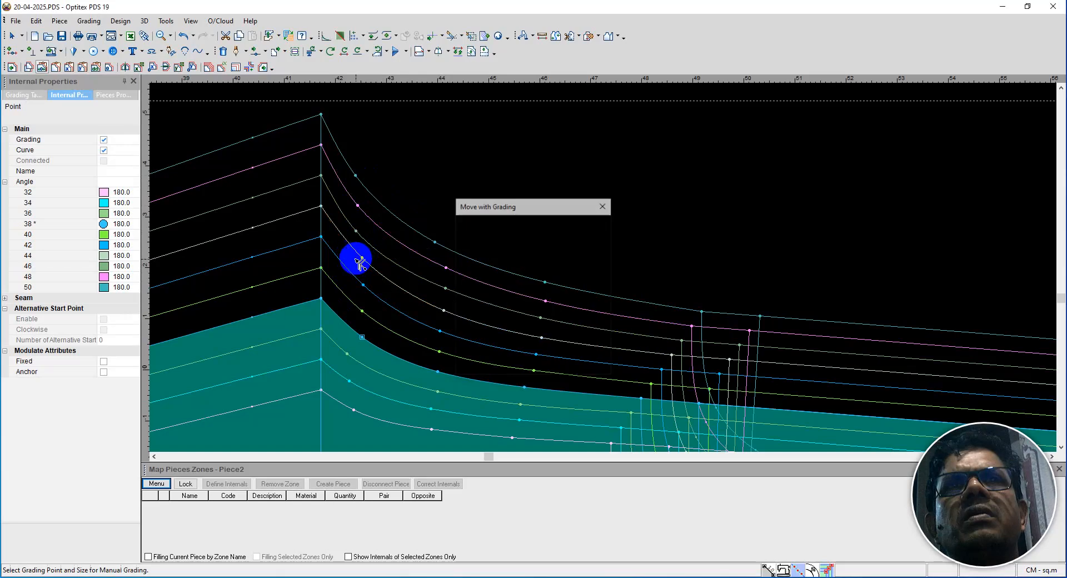
key("Return")
Shift the curve point nearest the crotch point closer to the crotch line in sizes 42 and 40, and nudge size 36's.
left_click(364, 285)
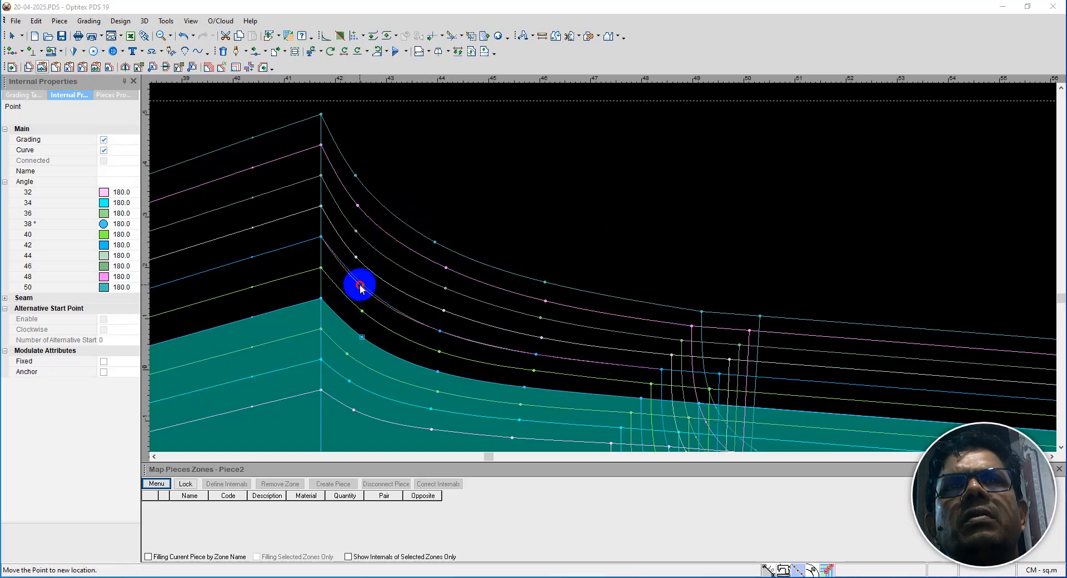
left_click(359, 285)
key("Return")
left_click(363, 313)
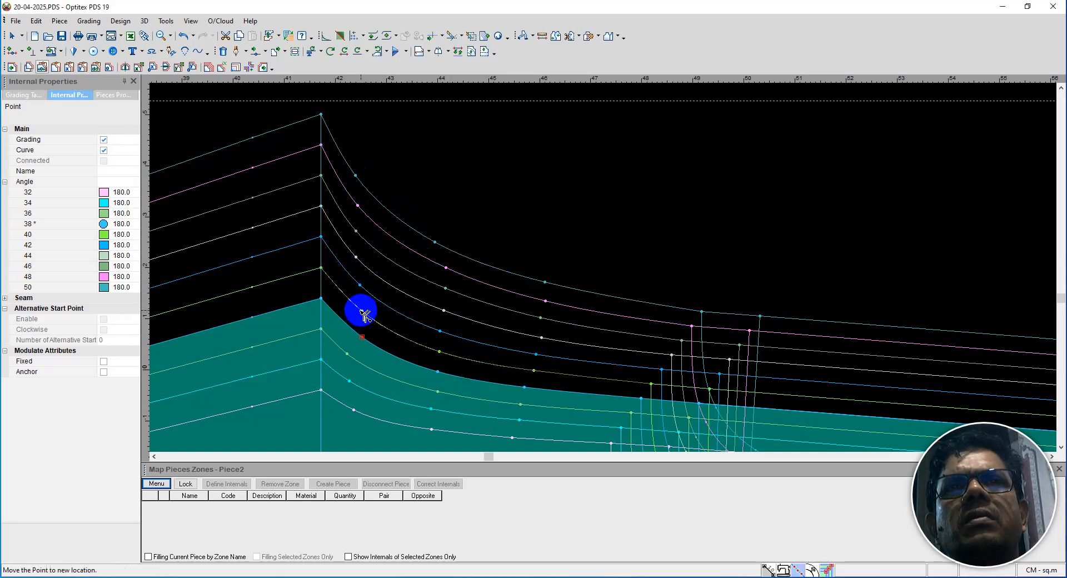
left_click(356, 309)
key("Return")
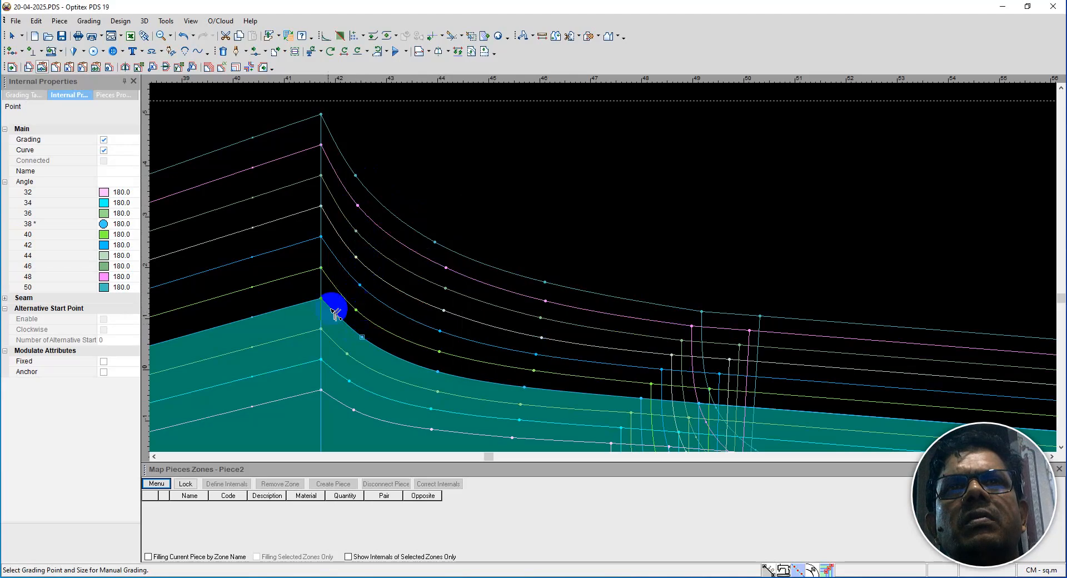
left_click(352, 360)
left_click(346, 354)
key("Return")
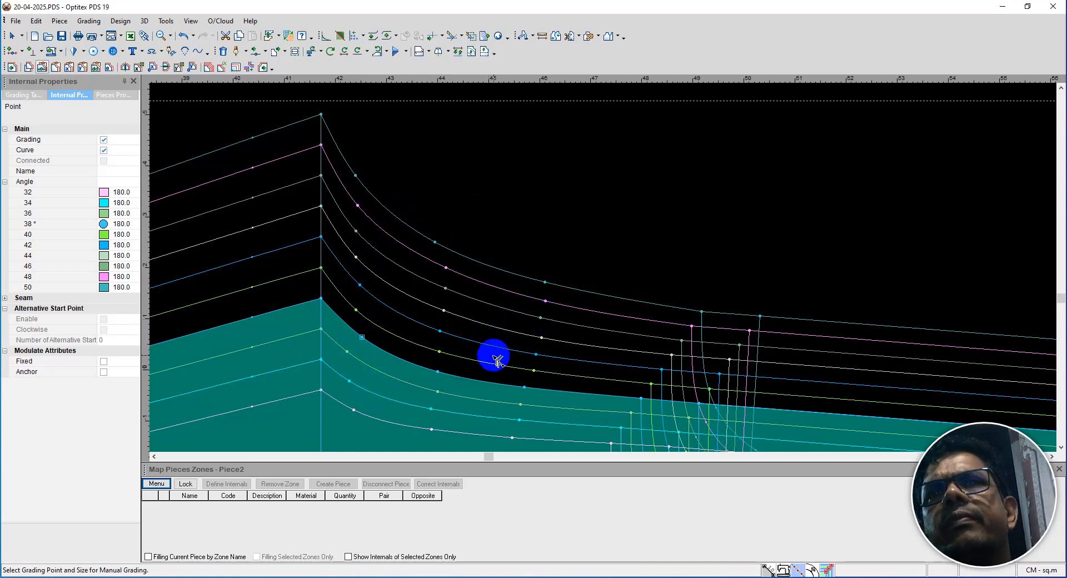
Move the middle crotch curve point slightly inward in size 44 and closer to the crotch line in size 42.
left_click(445, 313)
left_click(444, 314)
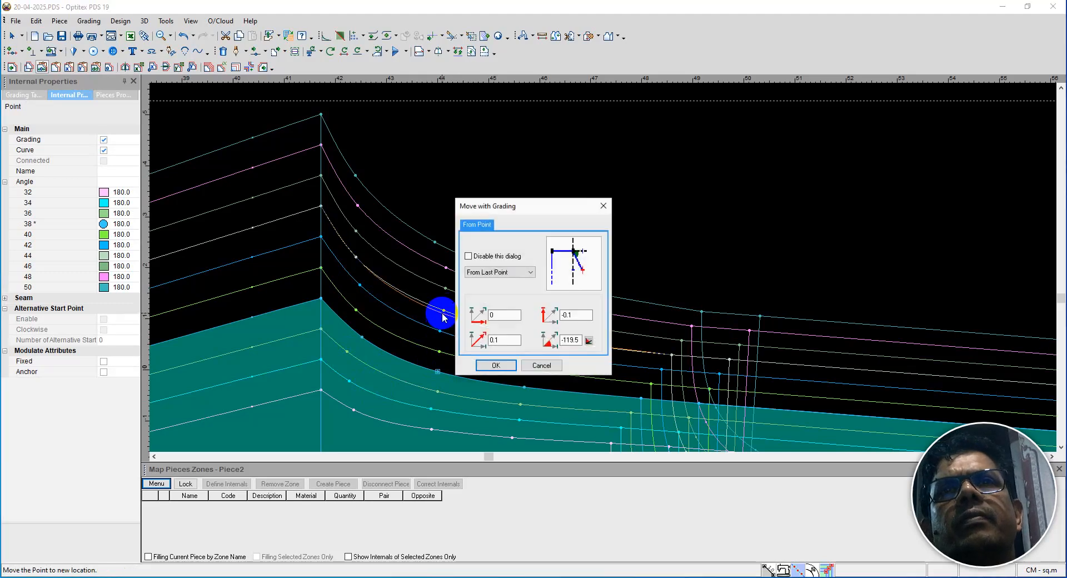
key("Return")
left_click(440, 332)
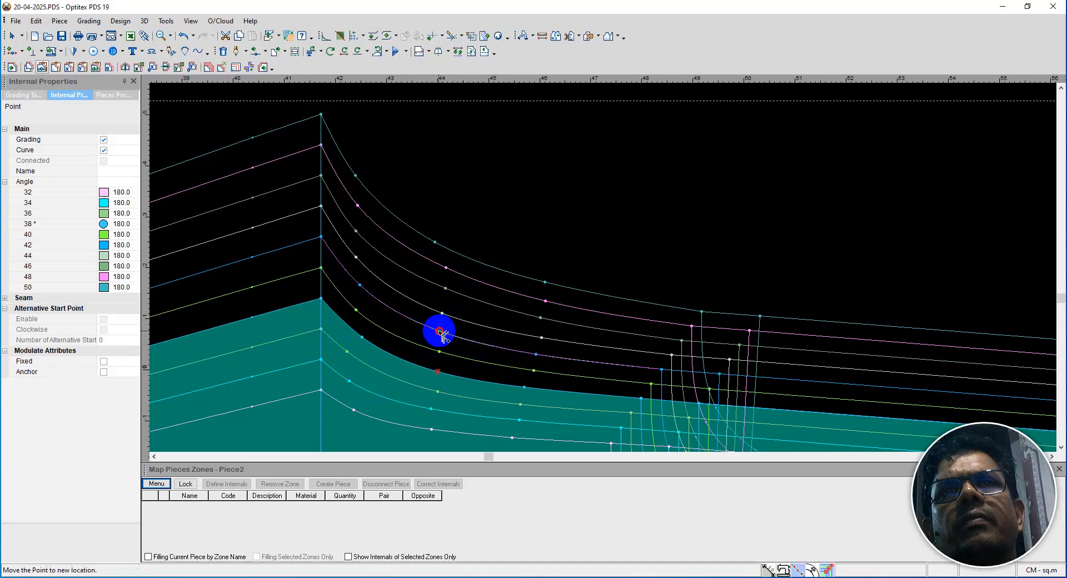
left_click(435, 332)
key("Return")
Nudge size 42's curve point nearest the crotch point and size 46's middle crotch curve point slightly inward.
left_click(364, 289)
left_click(359, 289)
key("Return")
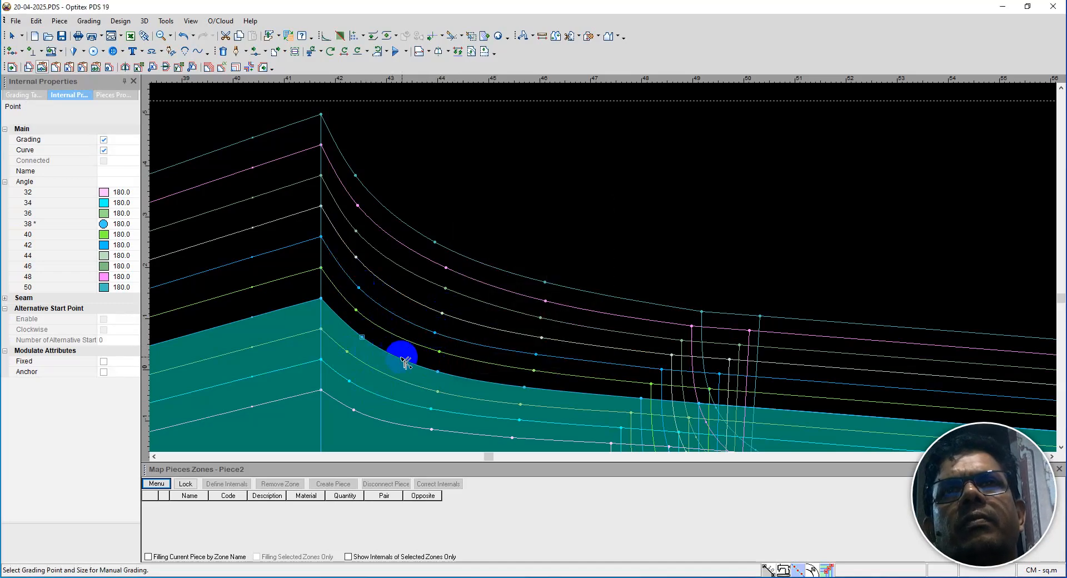
left_click(445, 289)
left_click(441, 294)
key("Return")
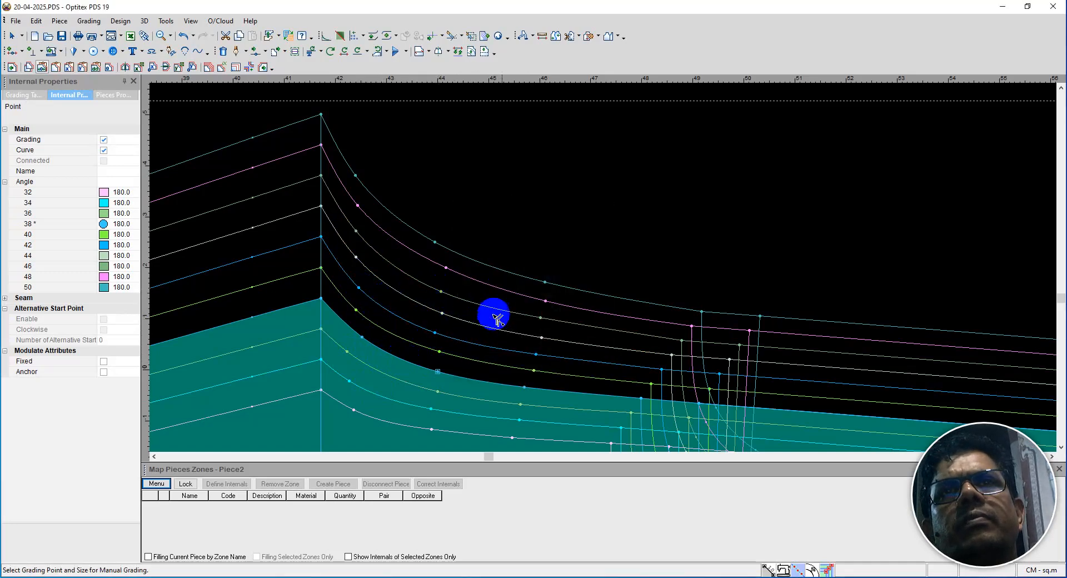
Shift the crotch curve point farthest from the crotch point slightly closer to the crotch line in sizes 46, 44 and 48.
left_click(540, 317)
left_click(537, 318)
key("Return")
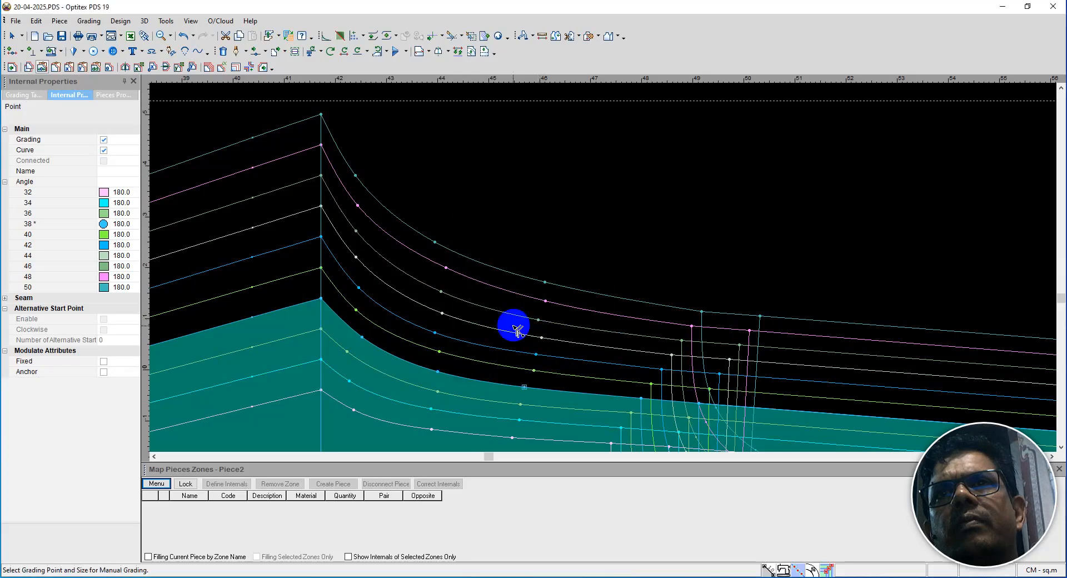
left_click(541, 340)
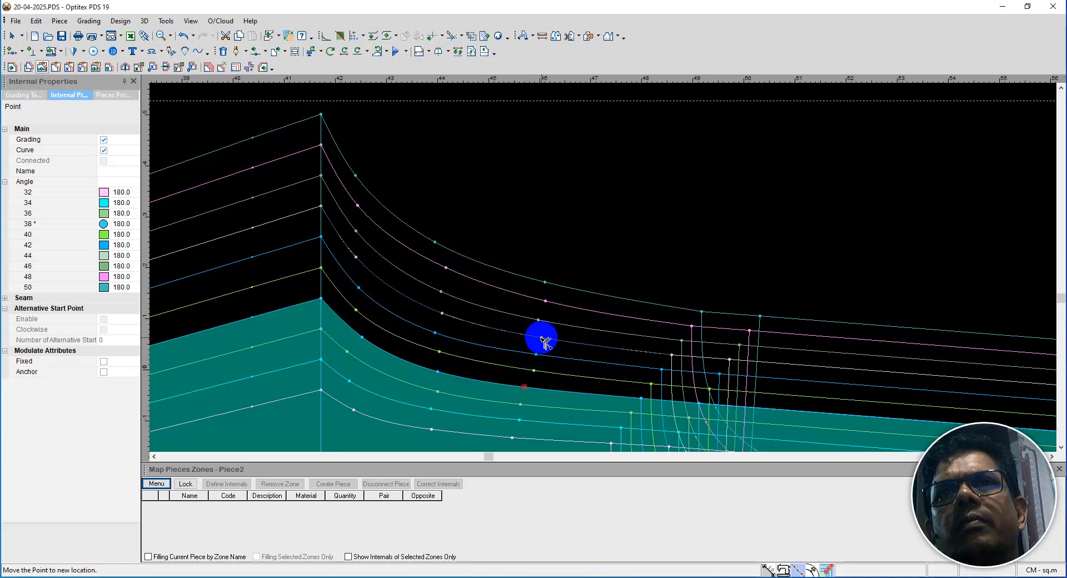
left_click(540, 338)
key("Return")
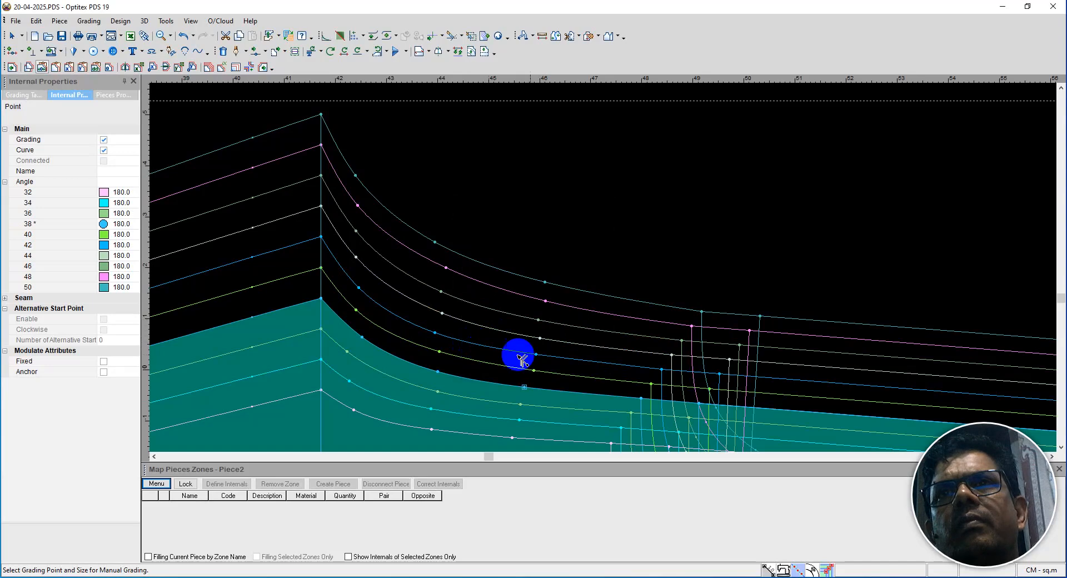
left_click(546, 304)
left_click(543, 304)
key("Return")
Move size 48's middle crotch curve point closer to the crotch line and nudge its curve point nearest the crotch point inward.
left_click(446, 268)
left_click(438, 273)
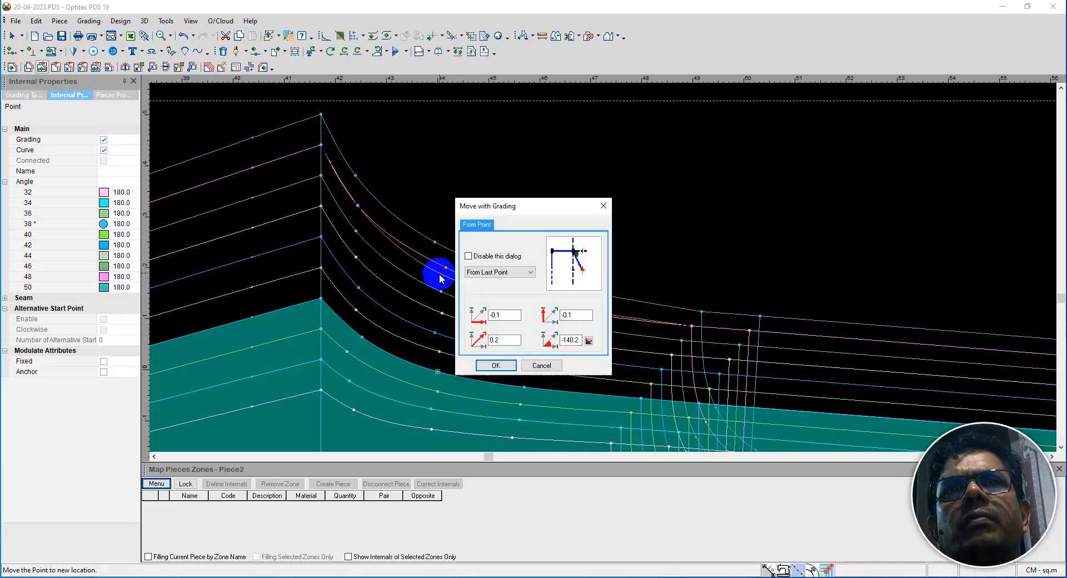
key("Return")
left_click(358, 206)
left_click(356, 206)
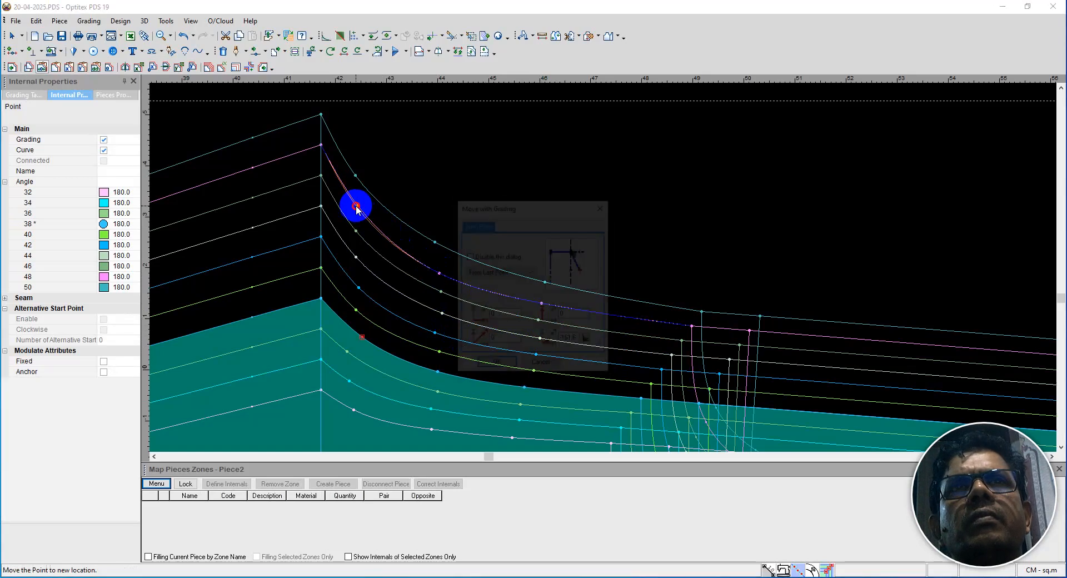
key("Return")
Move size 50's middle crotch curve point and the one farthest from the crotch point slightly inward, closer to the crotch line.
left_click(435, 243)
left_click(431, 251)
key("Return")
left_click(546, 283)
left_click(548, 287)
key("Return")
left_click(542, 303)
left_click(544, 287)
left_click(542, 287)
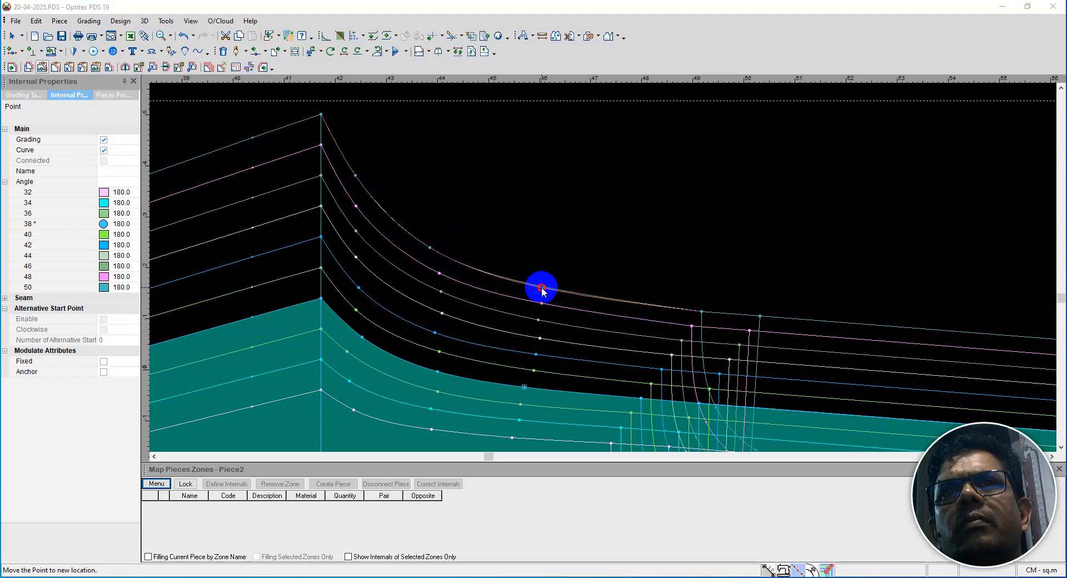
key("Return")
Adjust size 50's end point of the crotch curve and nudge its curve point nearest the crotch point slightly inward.
left_click(702, 312)
left_click(703, 311)
key("Return")
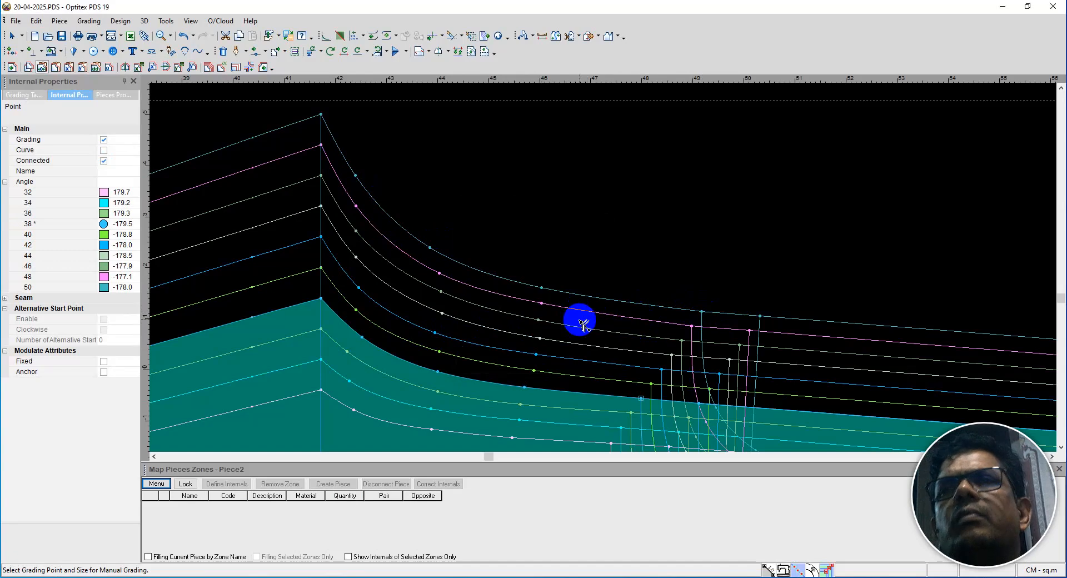
left_click(359, 179)
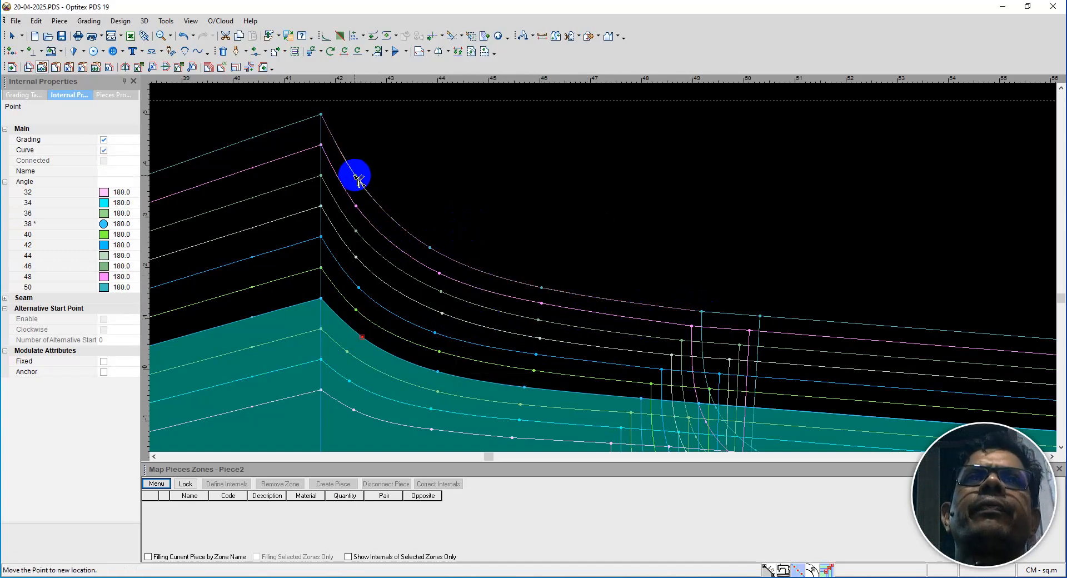
left_click(353, 175)
key("Return")
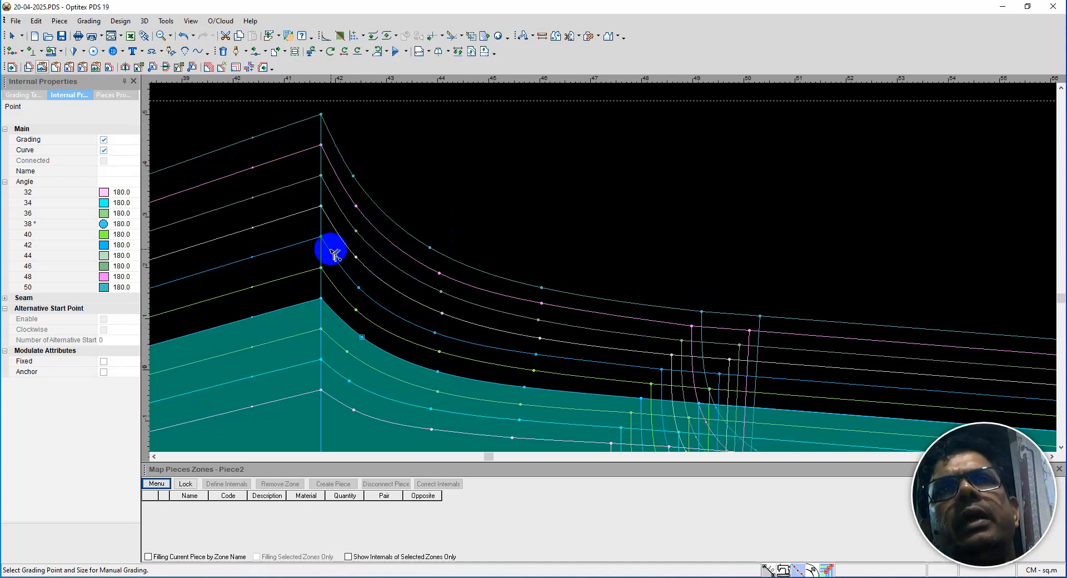
Examine the smoothness and spacing of the graded crotch curves across all sizes.
scroll(495, 316, "down", 2)
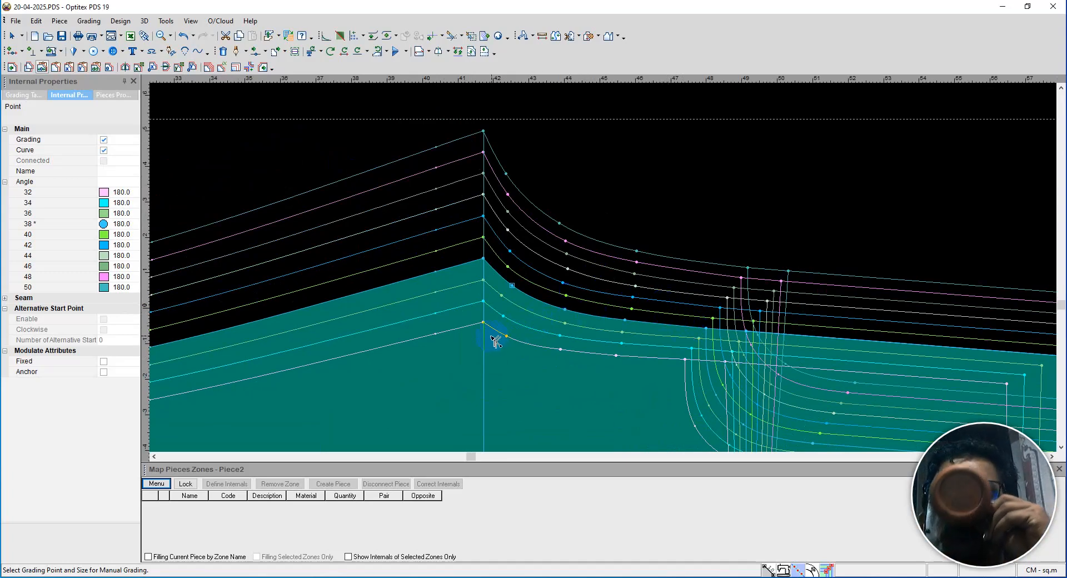
scroll(603, 269, "down", 2)
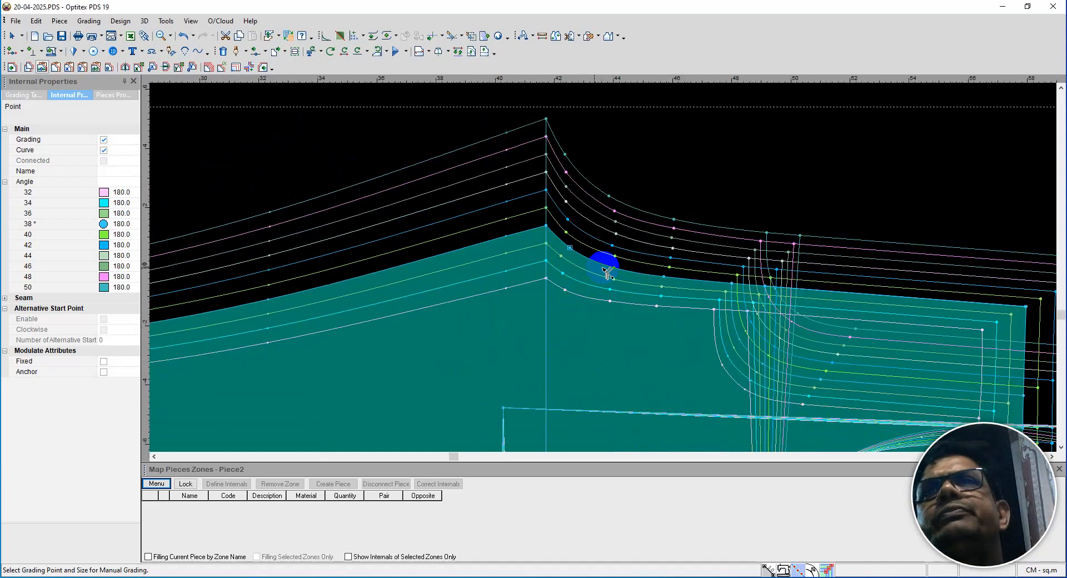
scroll(603, 270, "up", 2)
scroll(595, 270, "up", 1)
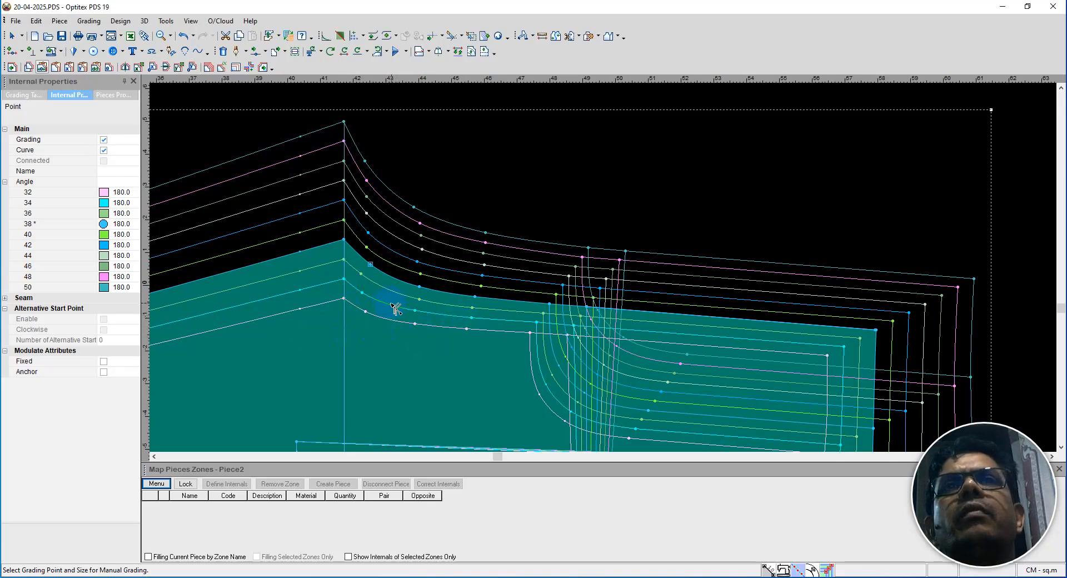
scroll(394, 306, "up", 1)
scroll(609, 279, "down", 4)
scroll(633, 268, "up", 3)
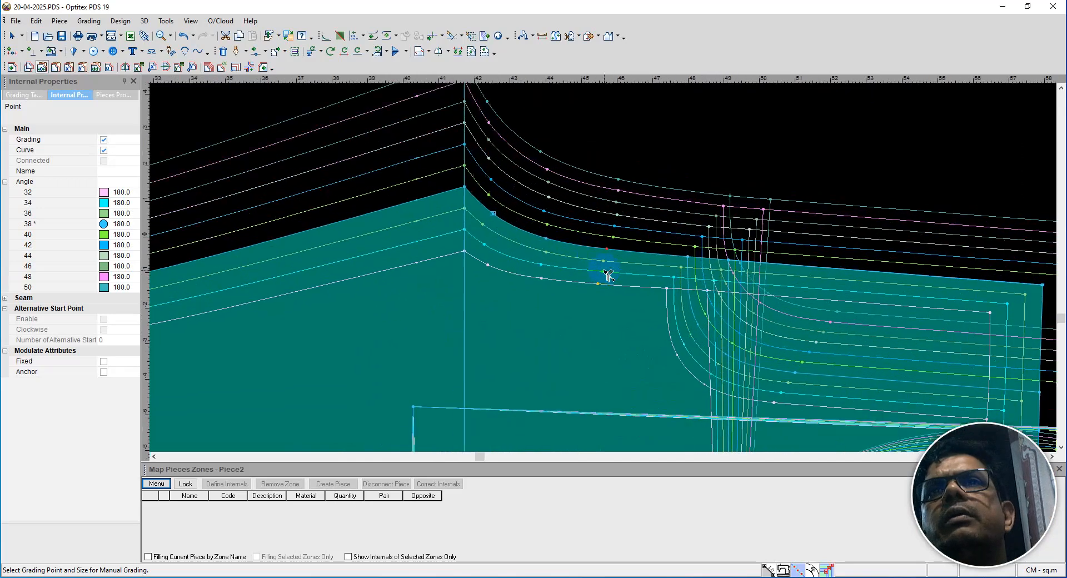
scroll(589, 270, "up", 1)
Raise the crotch point slightly along the crotch line in sizes 34 and 32.
left_click(403, 195)
left_click(402, 192)
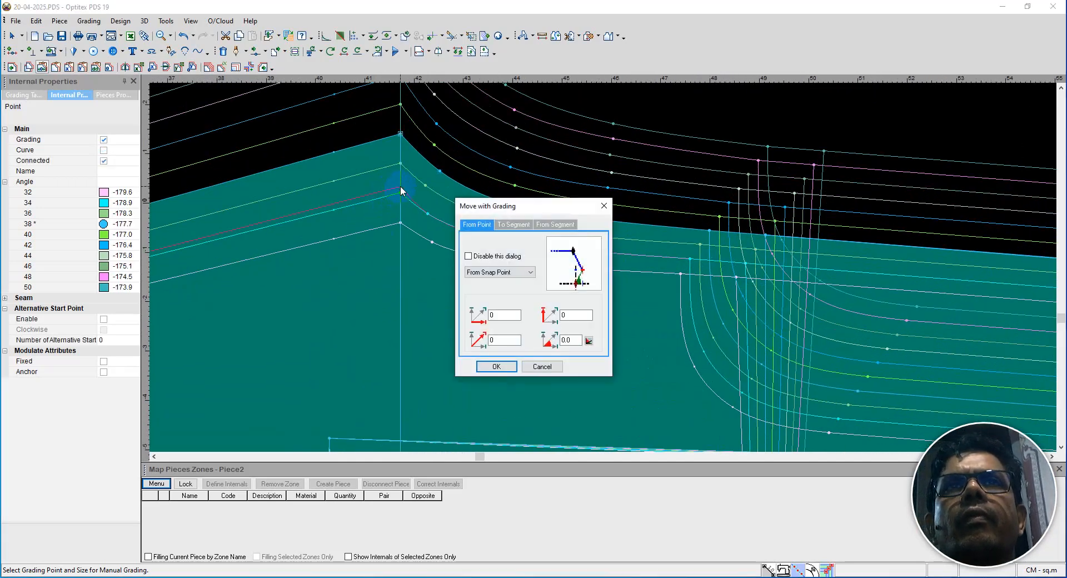
key("Return")
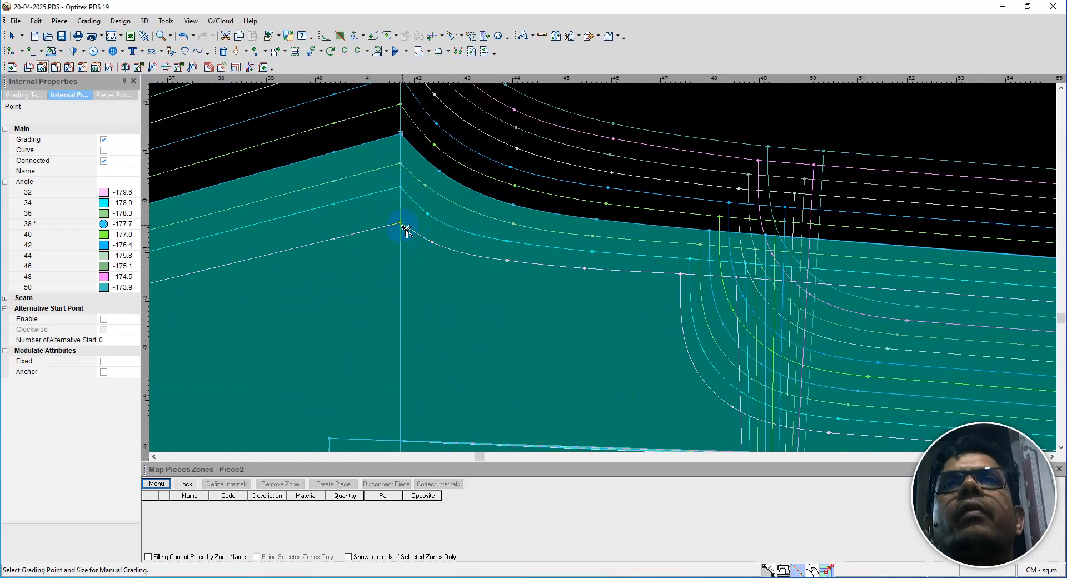
left_click(402, 224)
left_click(401, 223)
key("Return")
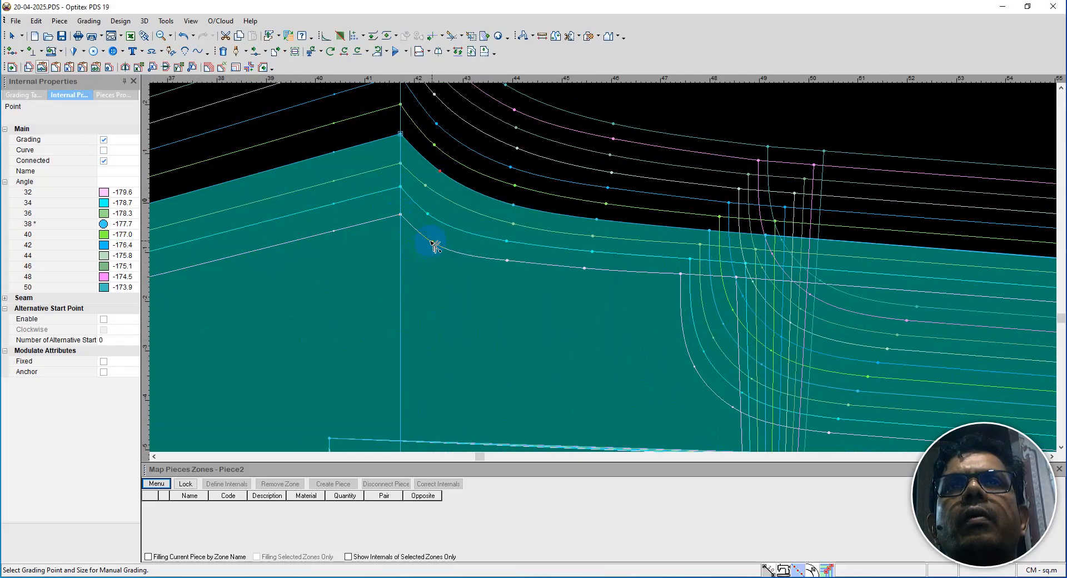
Raise size 32's curve point nearest the crotch point, nudge size 34's slightly away from the crotch line, and end manual grading.
left_click(430, 239)
key("Return")
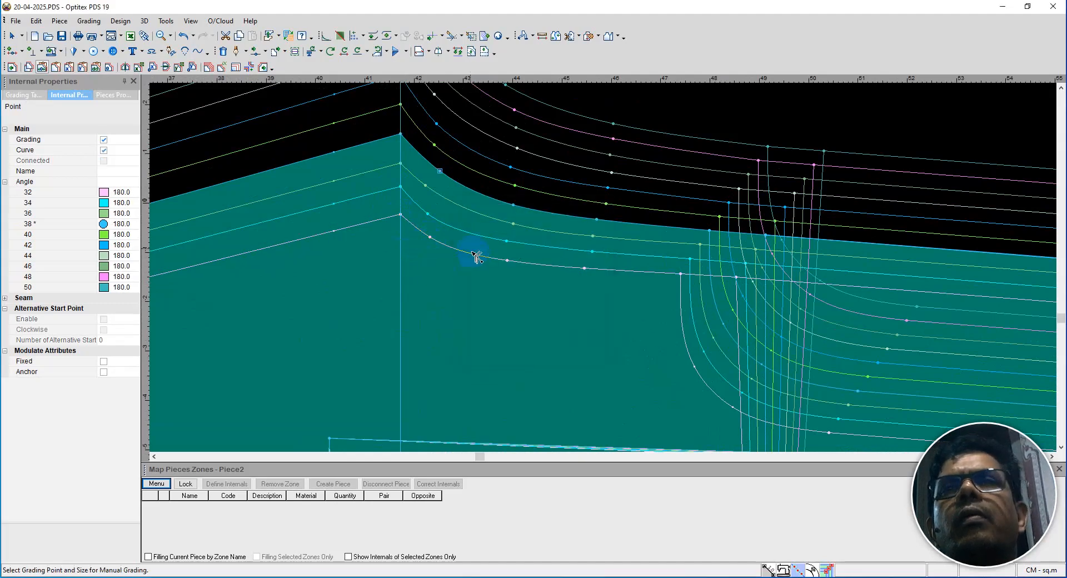
left_click(430, 214)
left_click(433, 216)
key("Return")
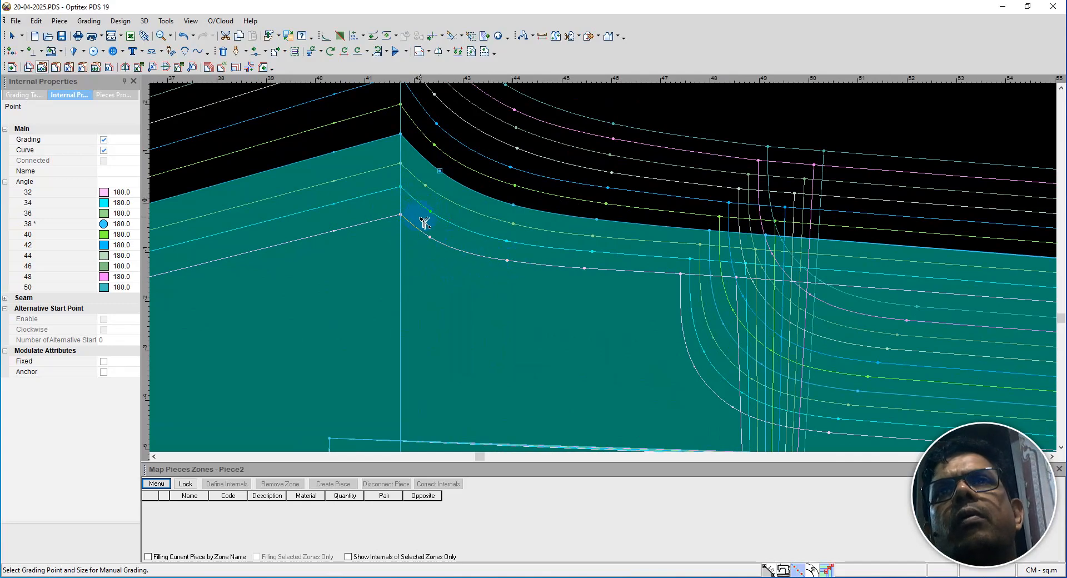
scroll(608, 278, "up", 2)
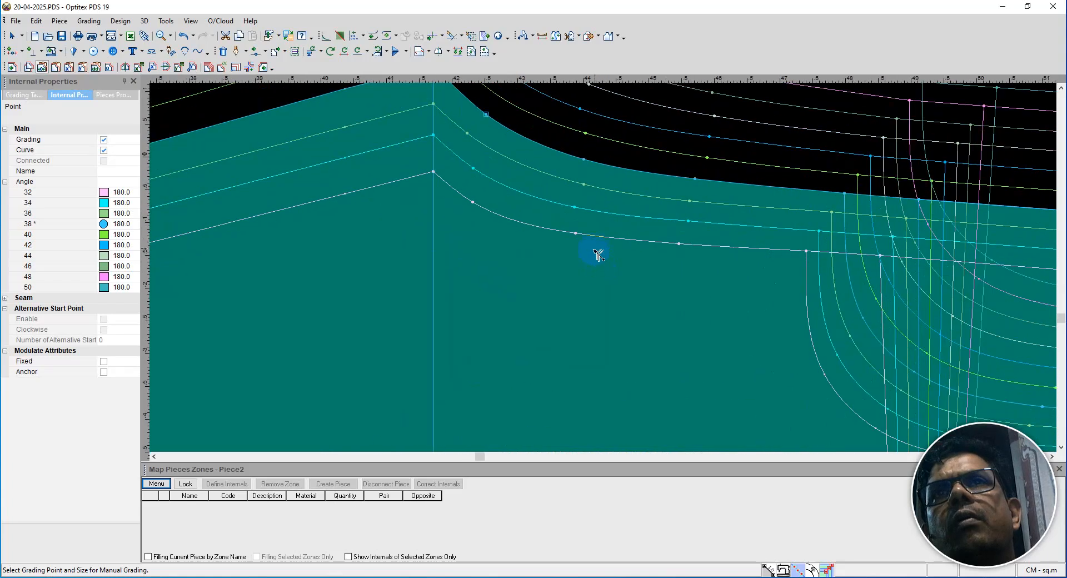
scroll(608, 270, "down", 3)
scroll(609, 268, "up", 1)
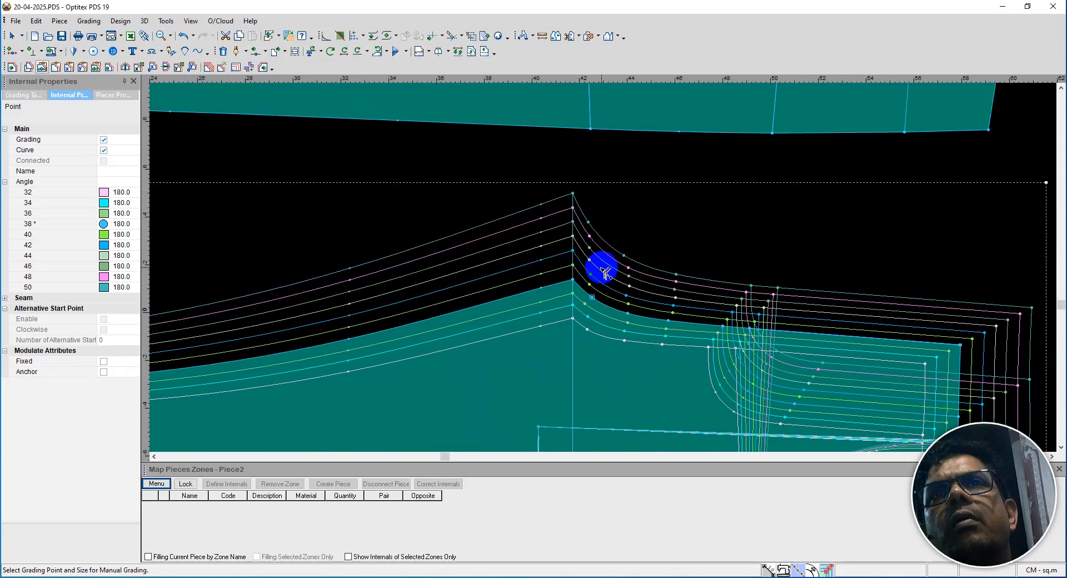
scroll(605, 271, "down", 1)
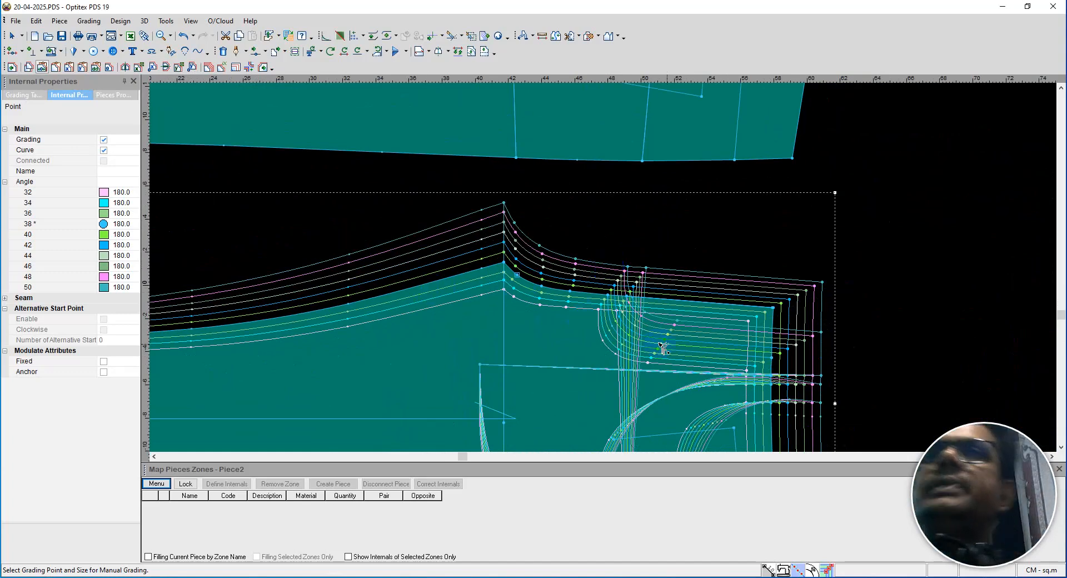
right_click(679, 237)
left_click(712, 239)
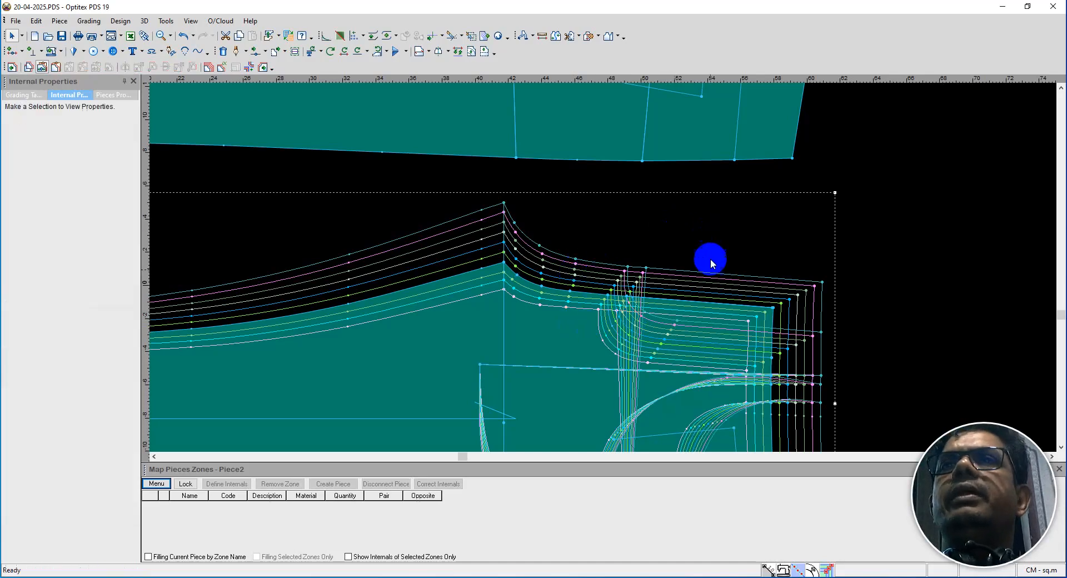
Measure Piece2's contour from the crotch point to the waist corner in every size with Compare Length, keeping the curves in view.
scroll(603, 266, "up", 3)
scroll(608, 272, "up", 1)
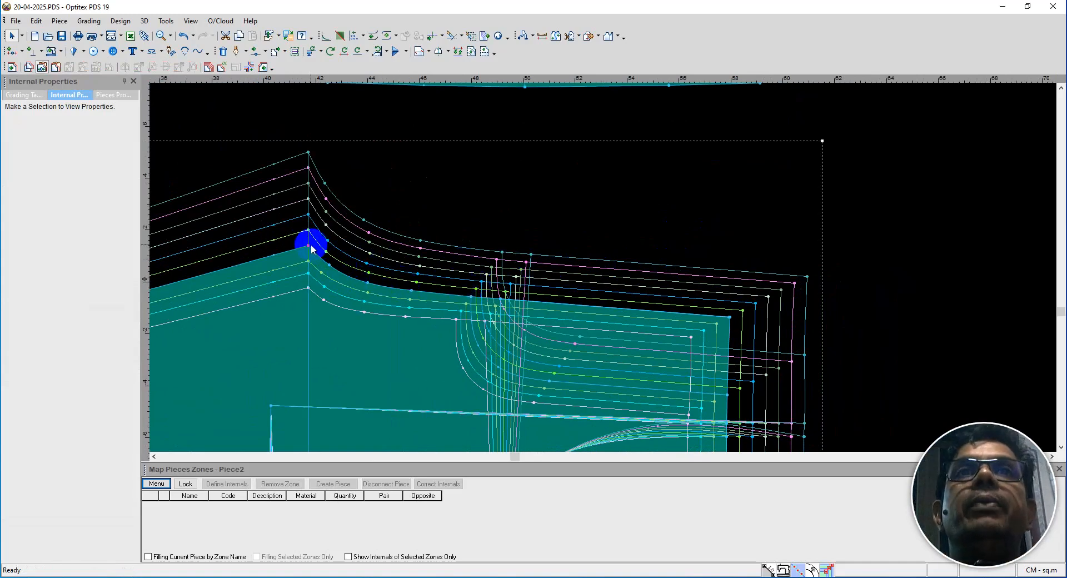
right_click(493, 180)
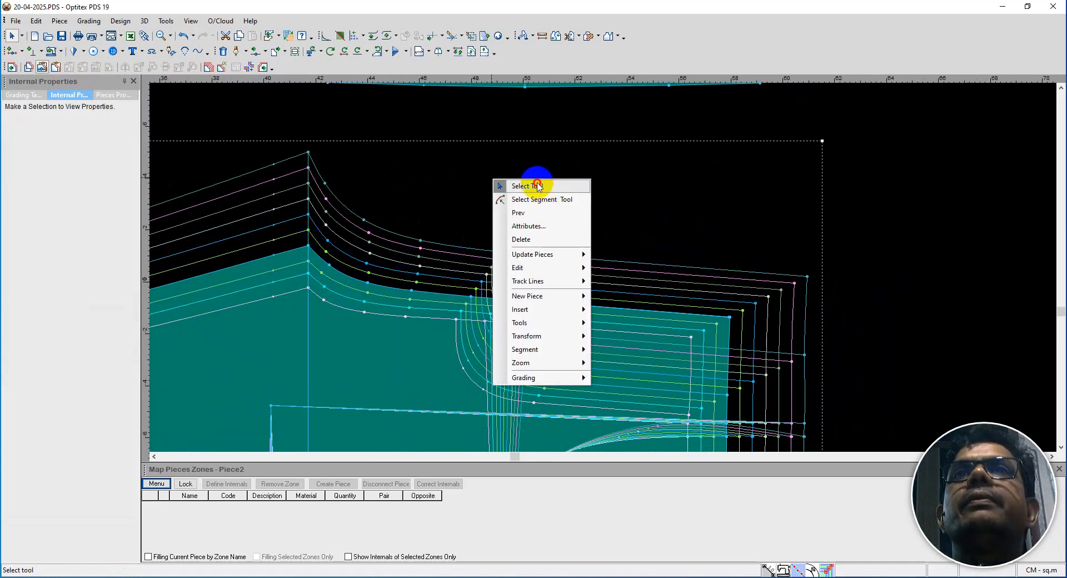
left_click(538, 186)
left_click_drag(308, 246, 731, 320)
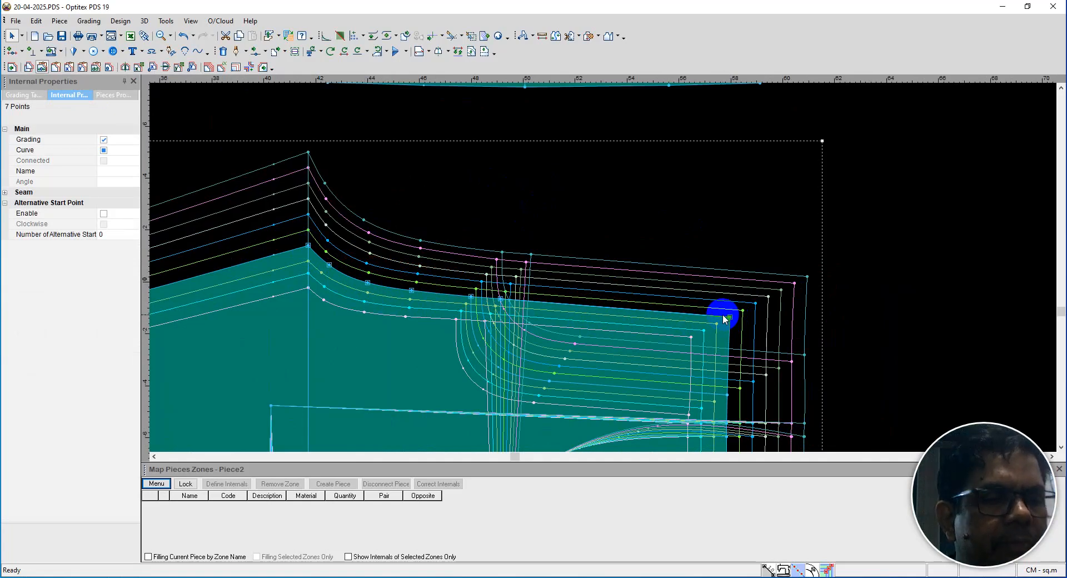
left_click(723, 317)
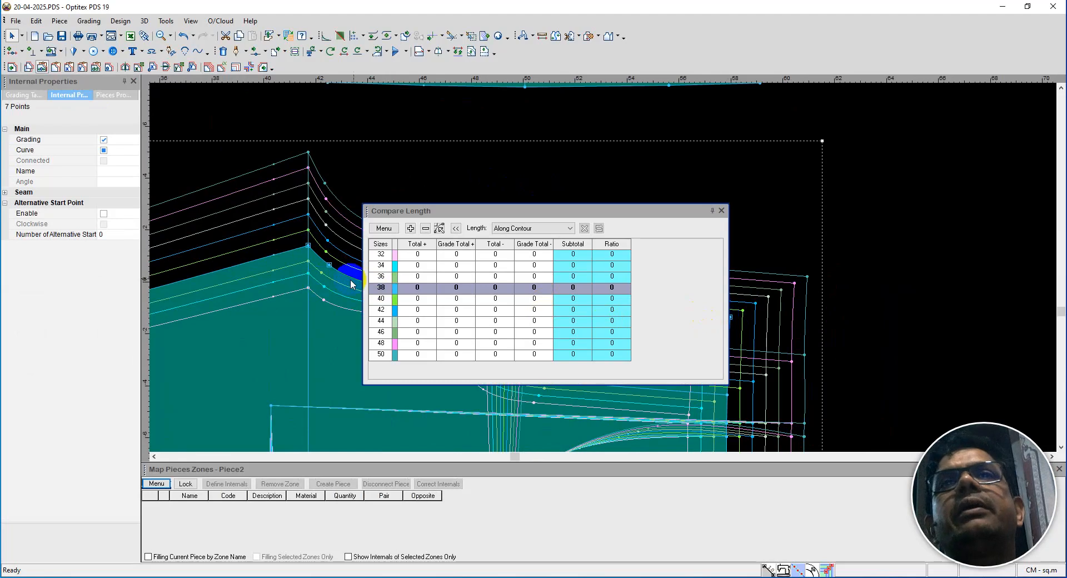
left_click(410, 228)
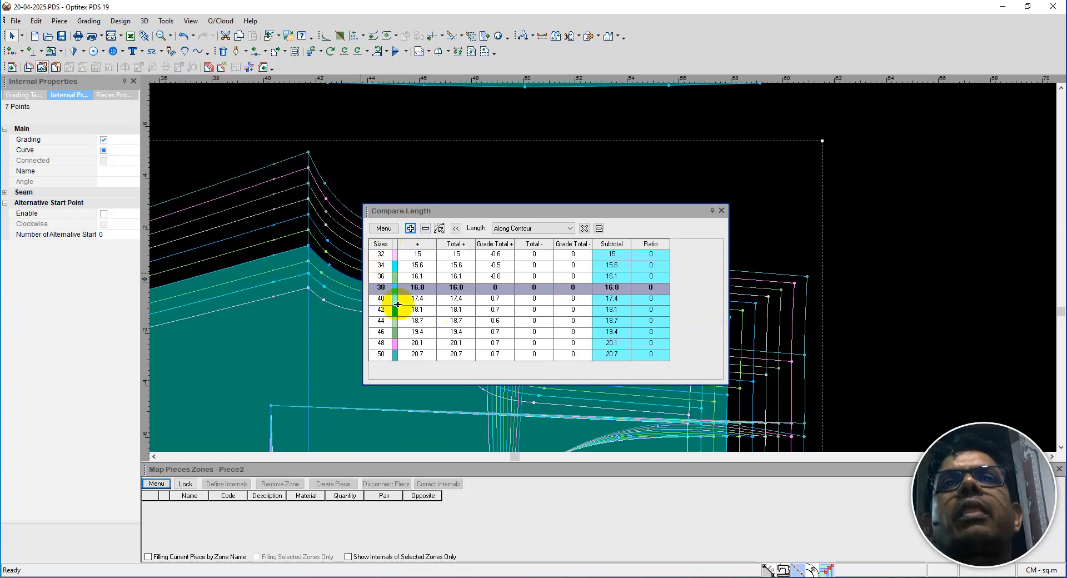
left_click_drag(509, 212, 488, 362)
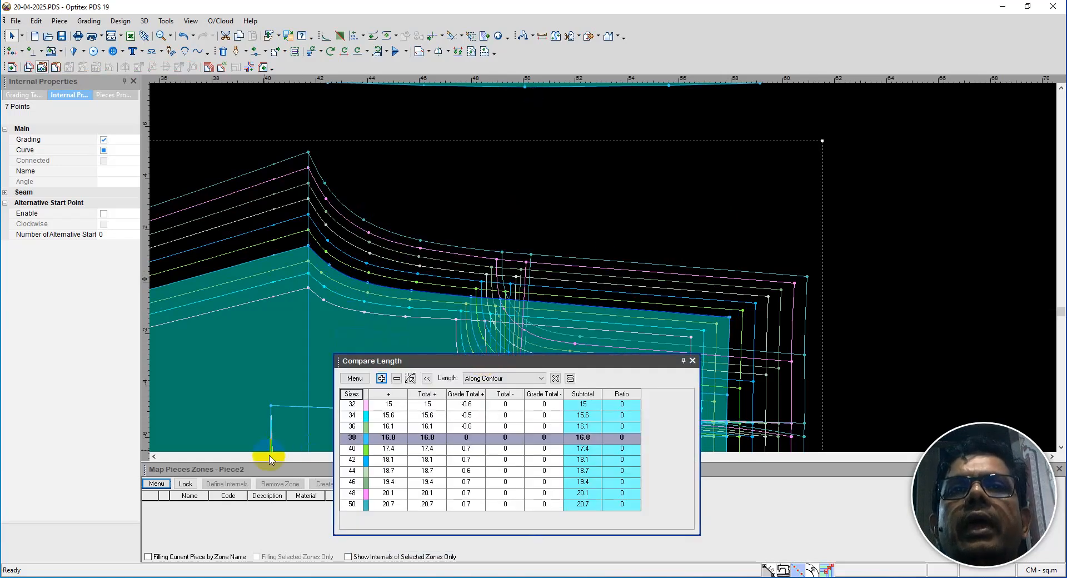
left_click(355, 379)
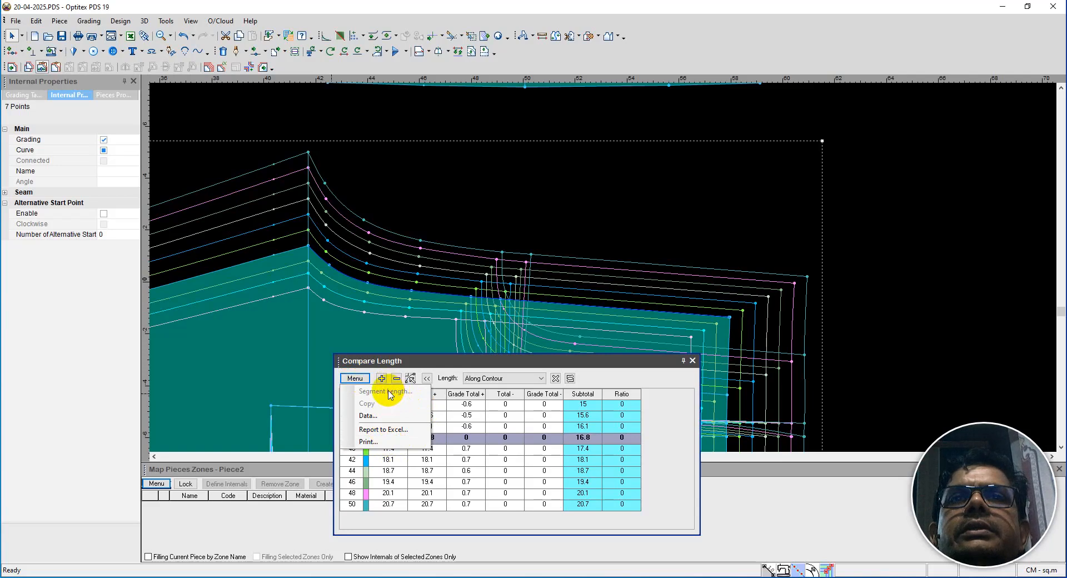
left_click(370, 417)
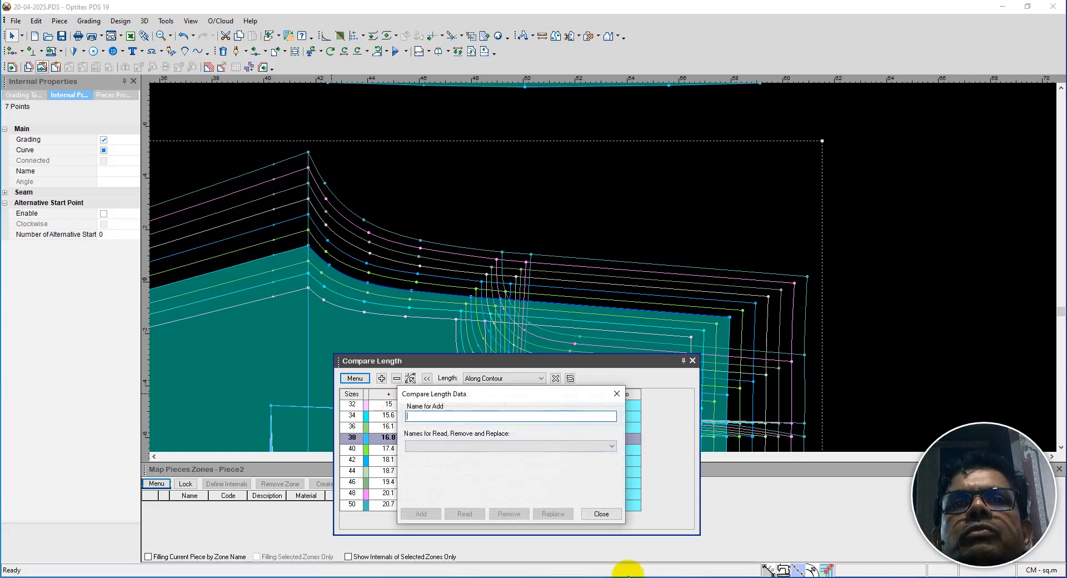
left_click(601, 514)
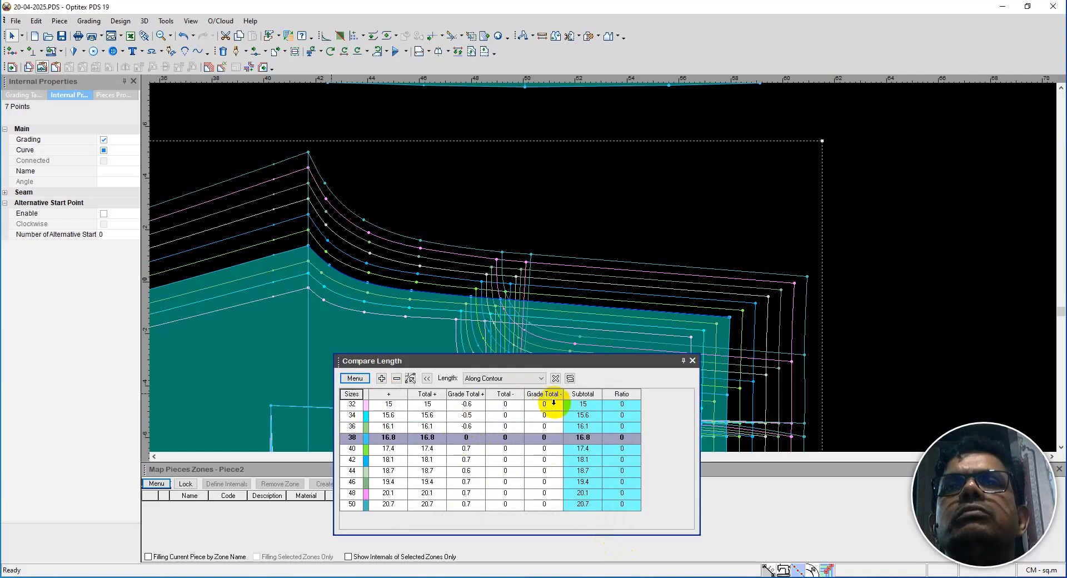
Show the Name row in the length comparison, keep measuring Along Contour, and clear the measured segment.
left_click(542, 378)
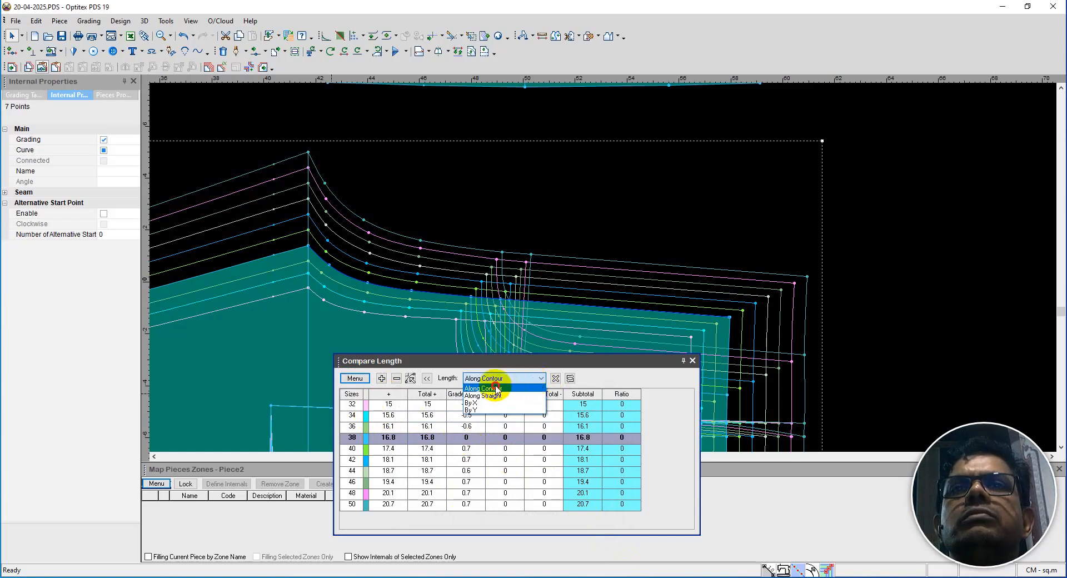
left_click(492, 388)
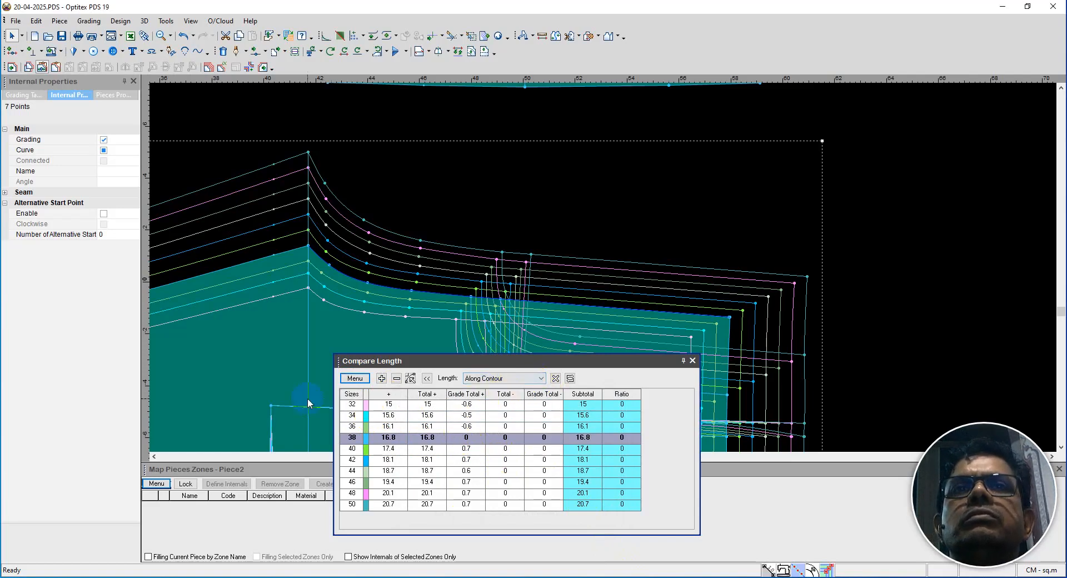
left_click(428, 379)
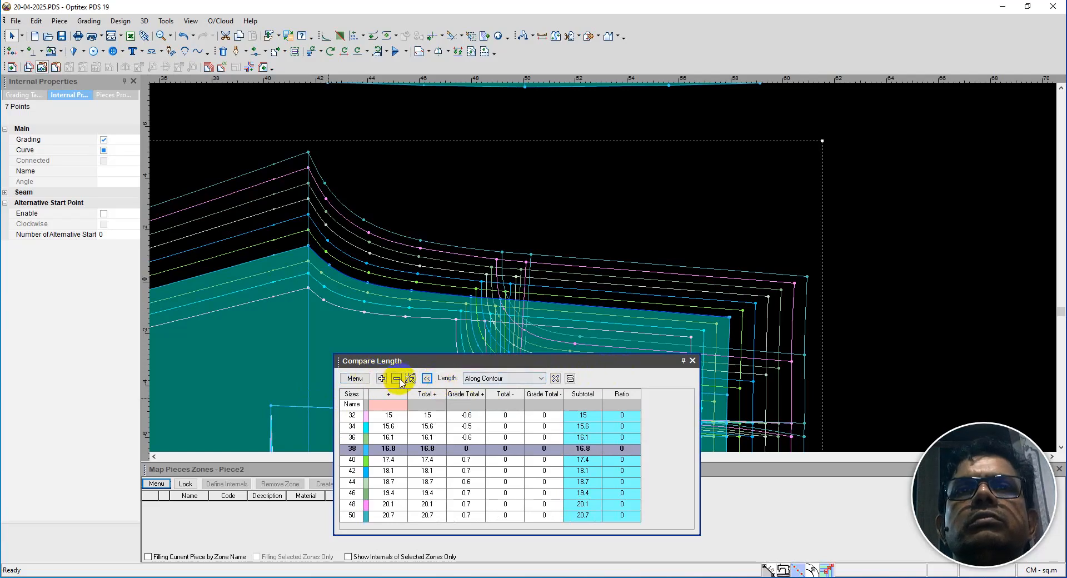
left_click(356, 379)
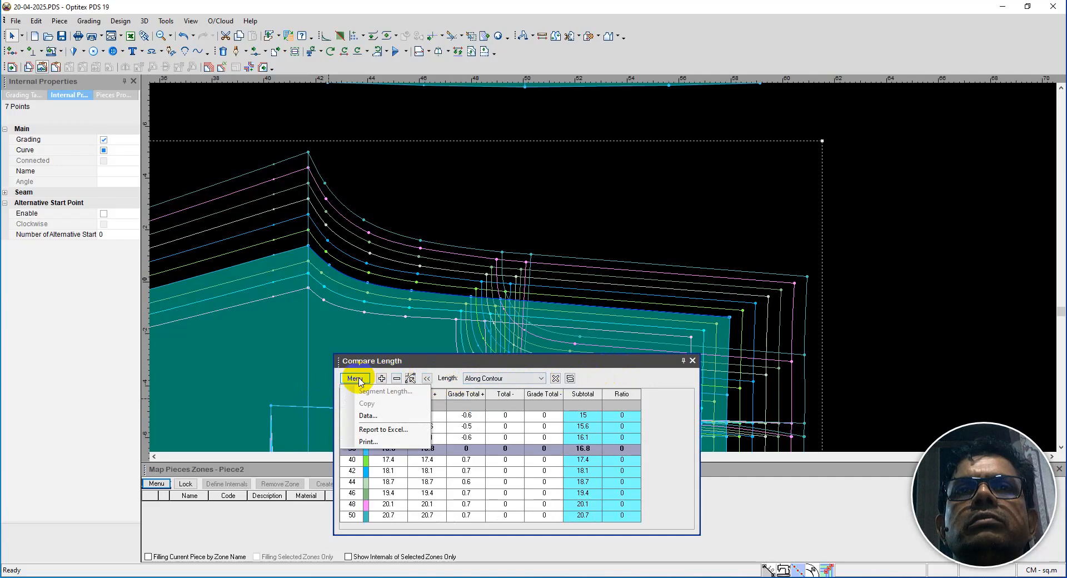
left_click(557, 380)
left_click(557, 380)
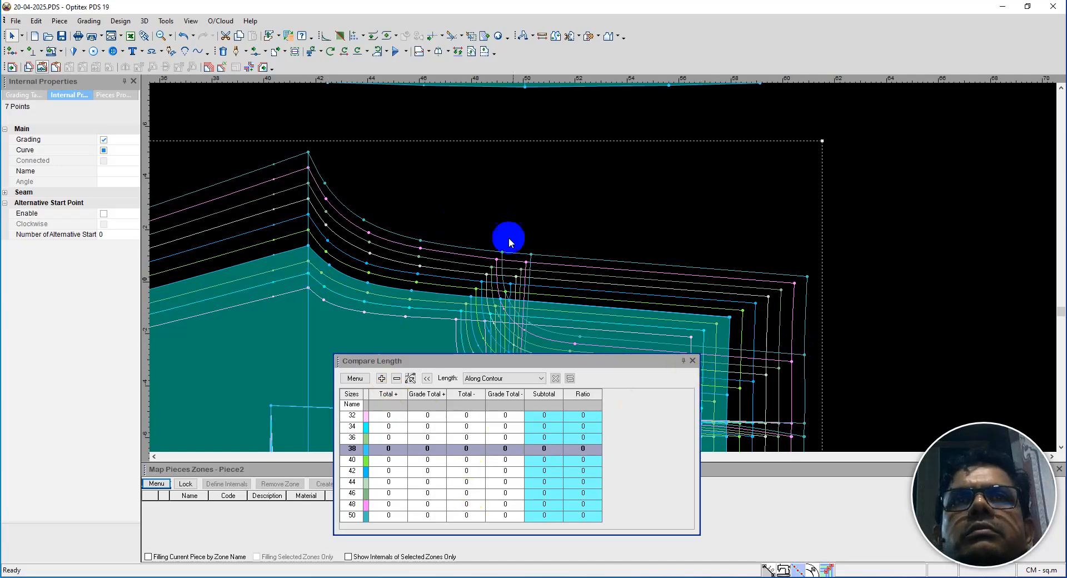
Add Piece2's contour from the crotch point to the waist corner to the length comparison again.
right_click(544, 211)
left_click(572, 222)
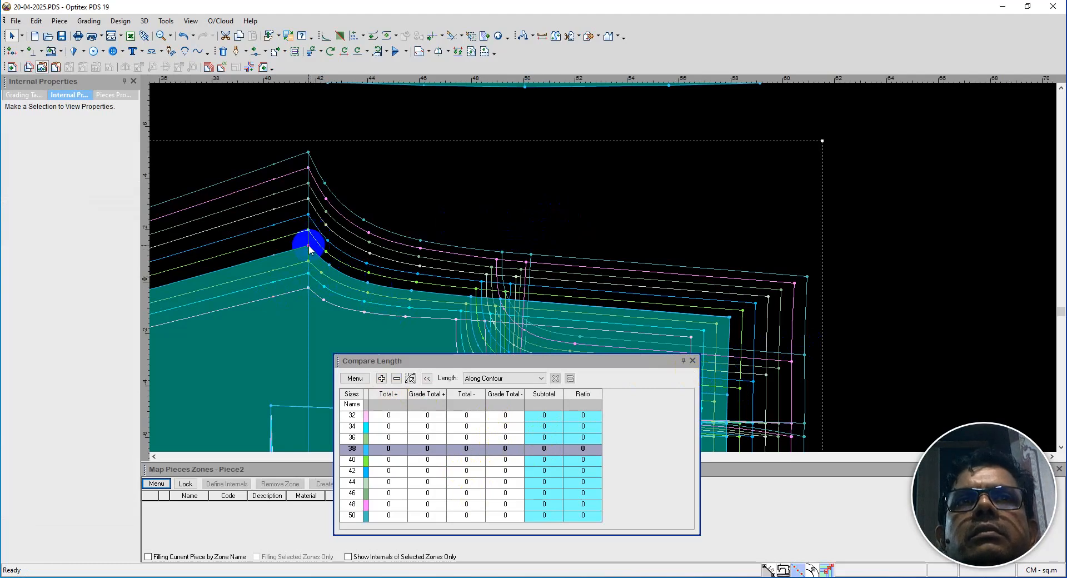
left_click_drag(310, 250, 729, 318)
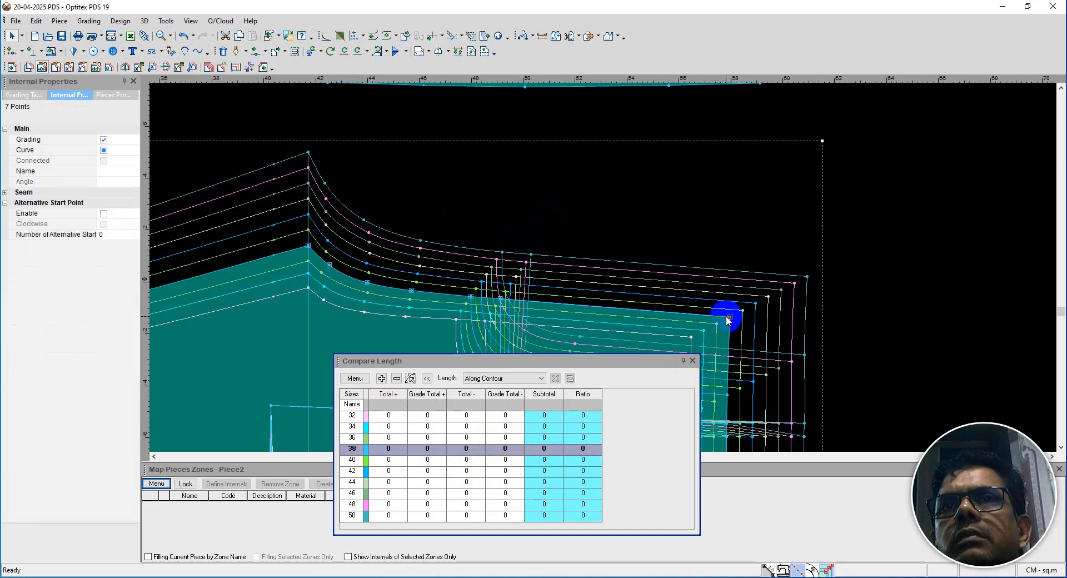
left_click(381, 379)
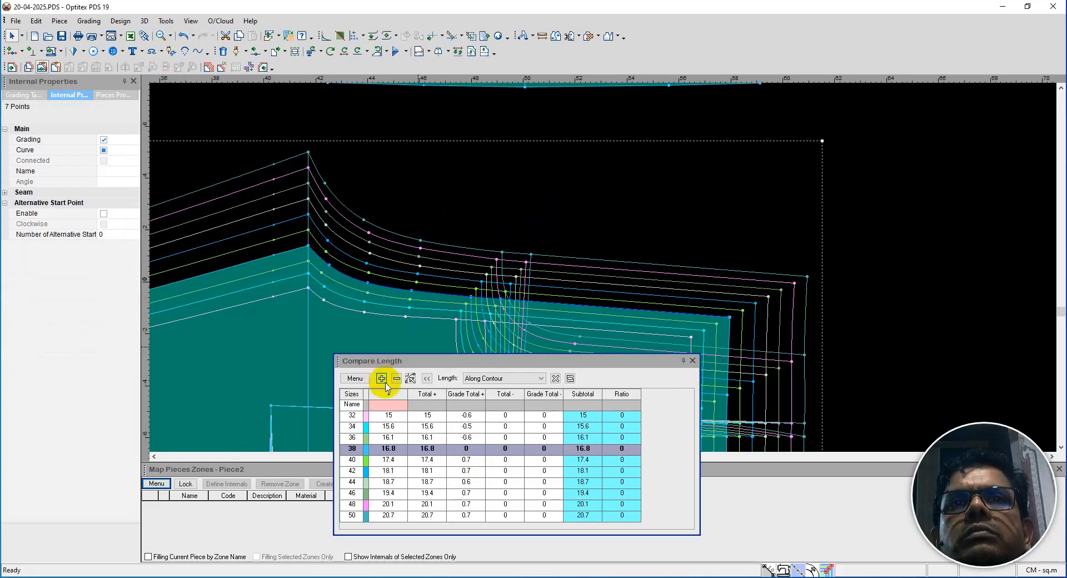
Review the Excel report settings for the compared segment lengths and leave them without exporting.
left_click(355, 379)
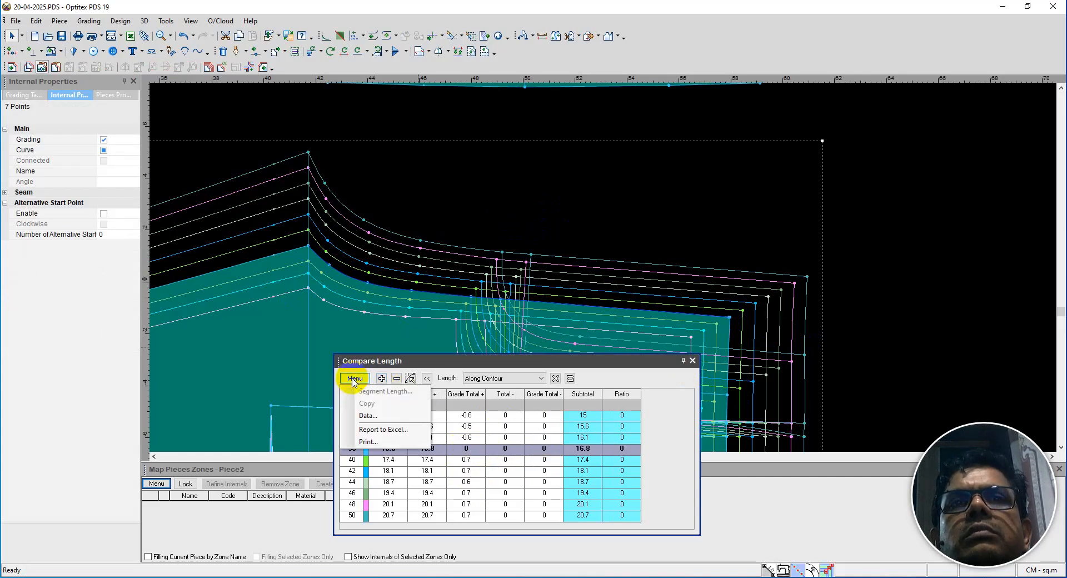
left_click(391, 391)
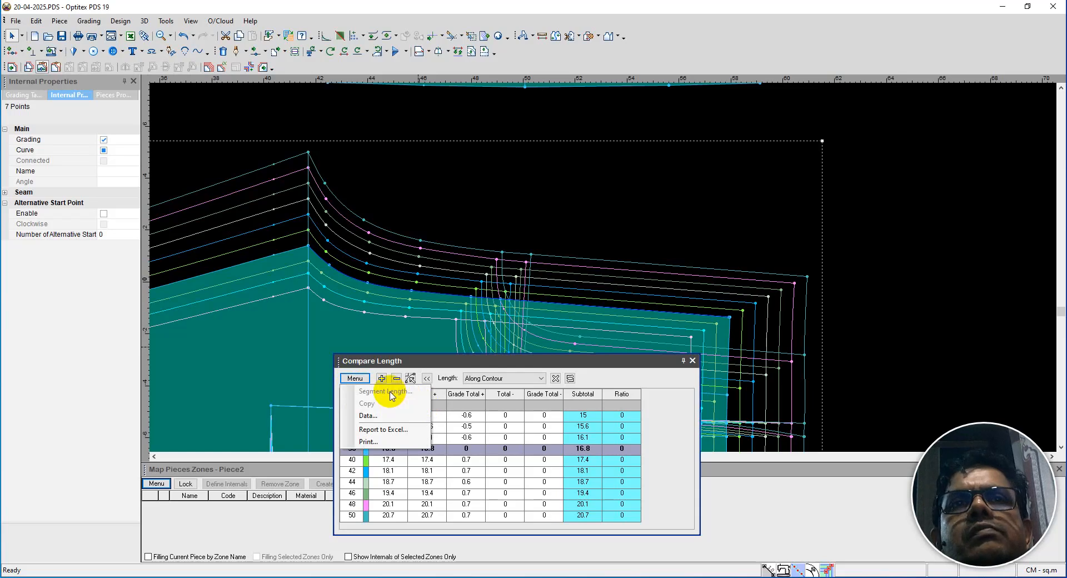
left_click(385, 430)
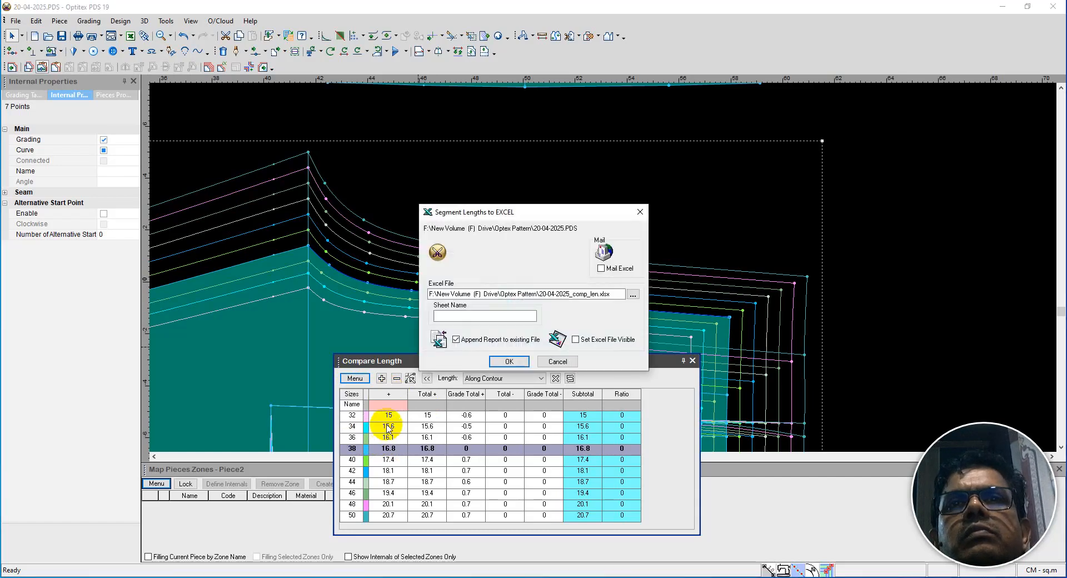
left_click(558, 362)
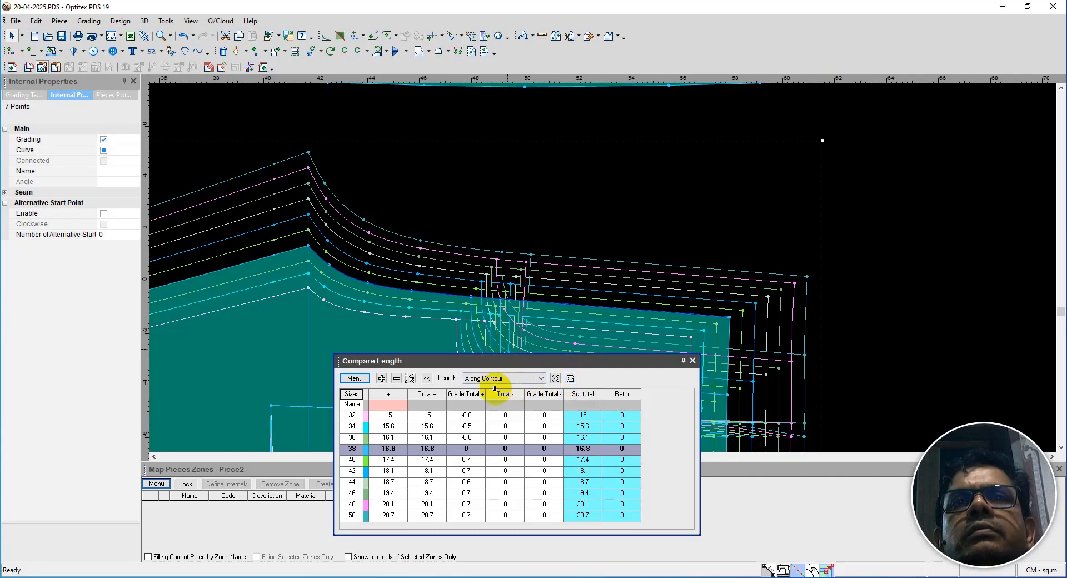
Expand the length comparison with the Scale and Shift rows, keeping the measurement mode Along Contour.
left_click(411, 379)
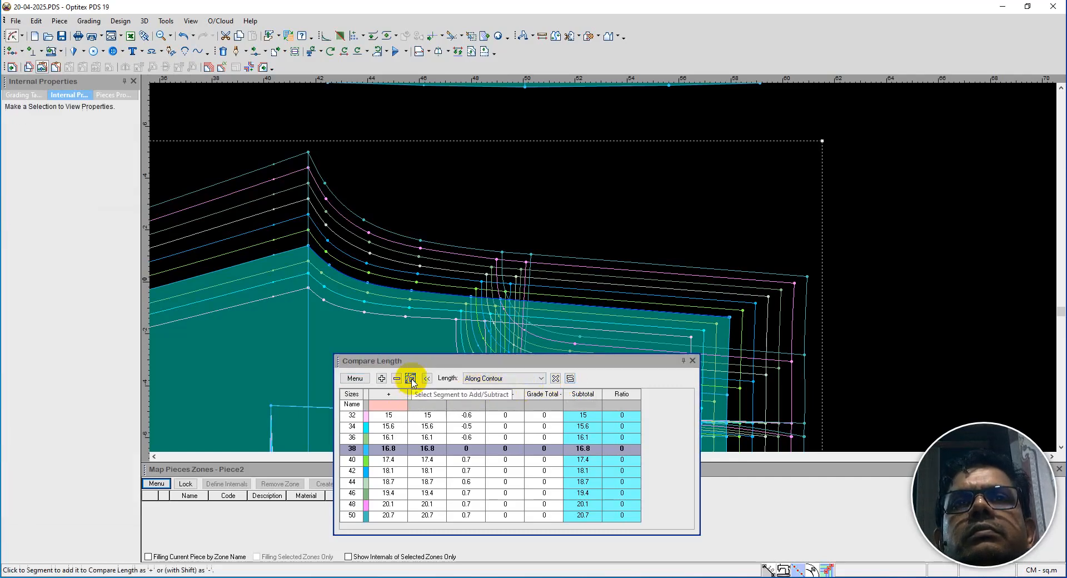
left_click(359, 379)
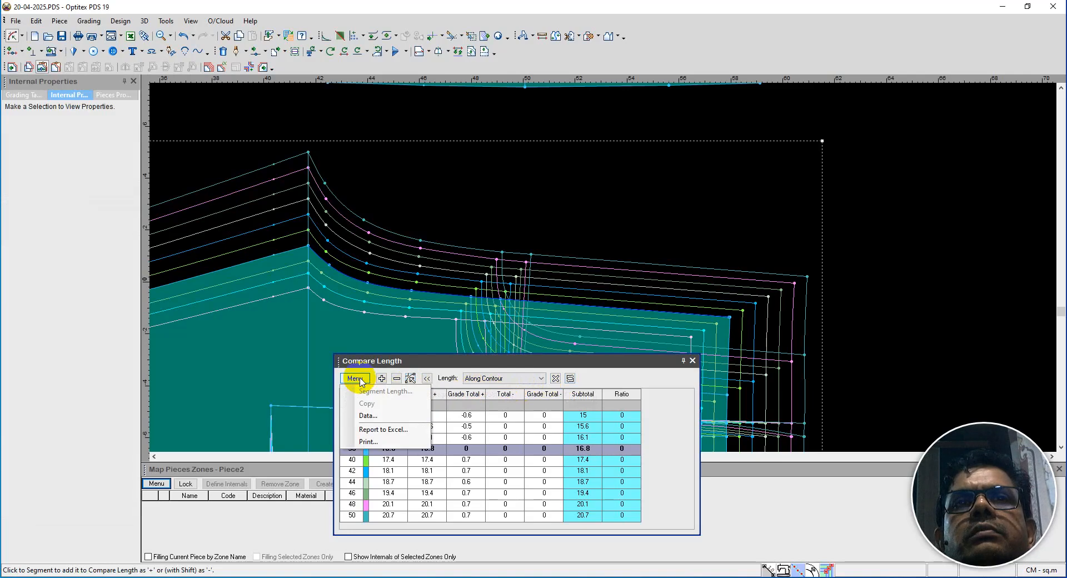
left_click(409, 380)
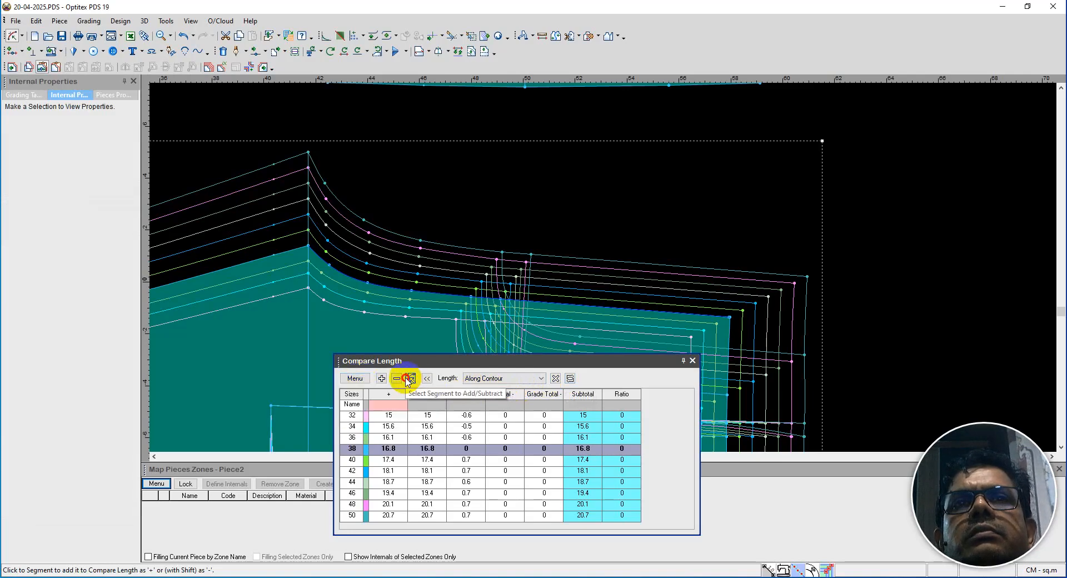
left_click(428, 379)
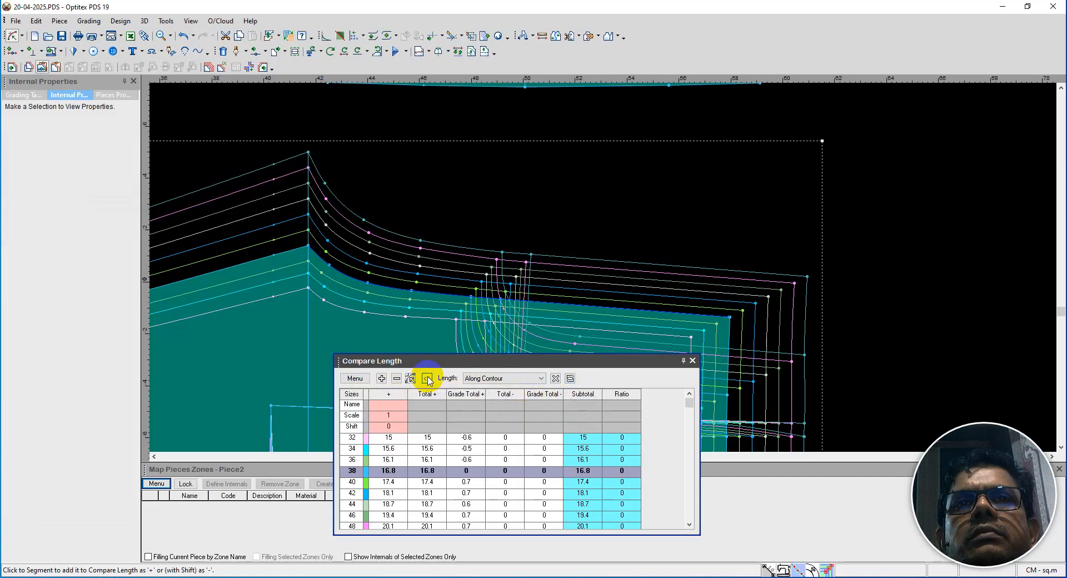
left_click(542, 379)
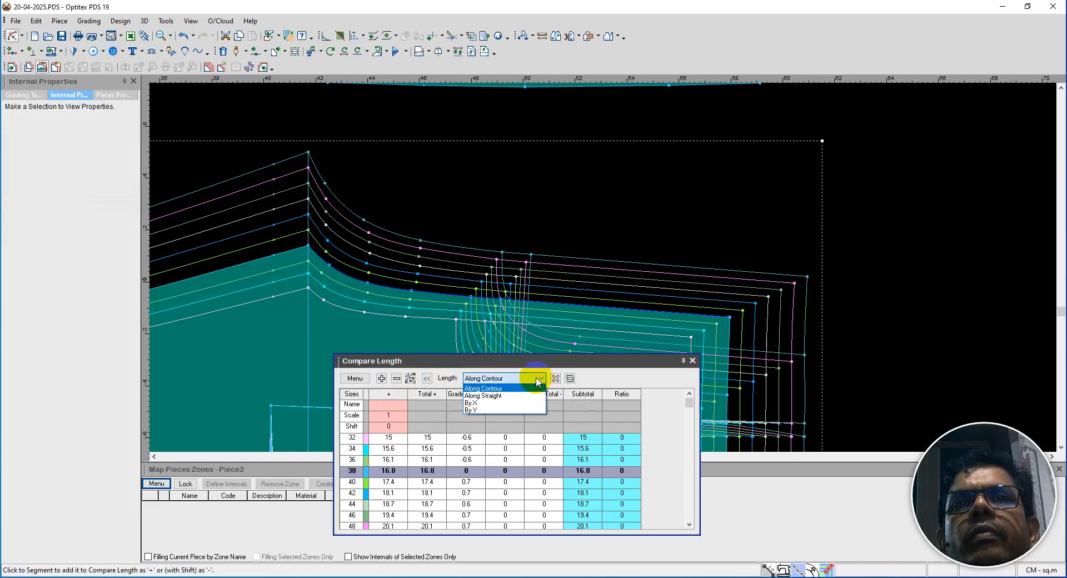
left_click(500, 388)
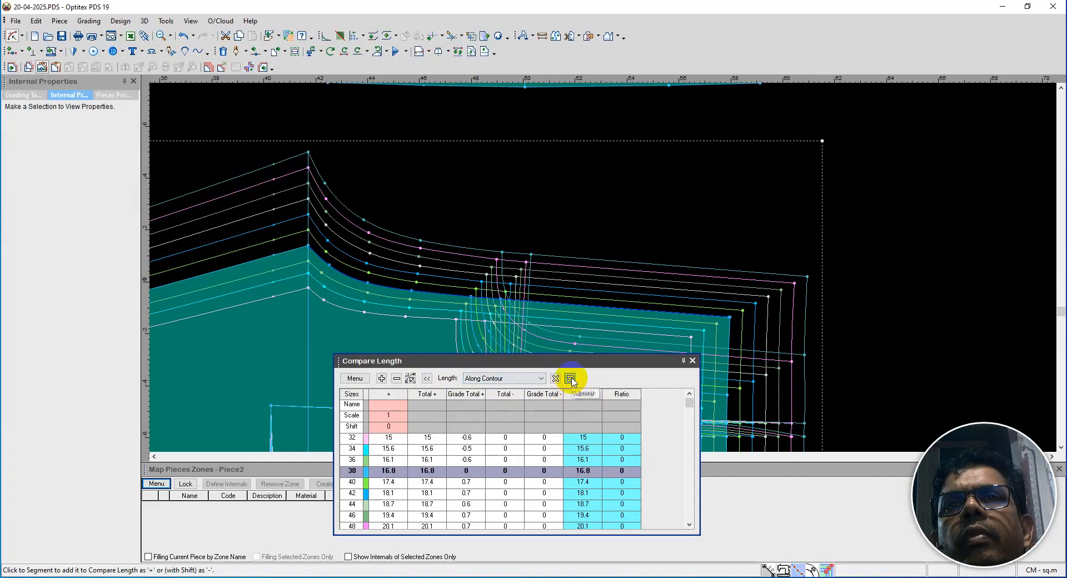
Clear the measured segment from the comparison, close Compare Length, and return to the selection tool.
left_click(555, 378)
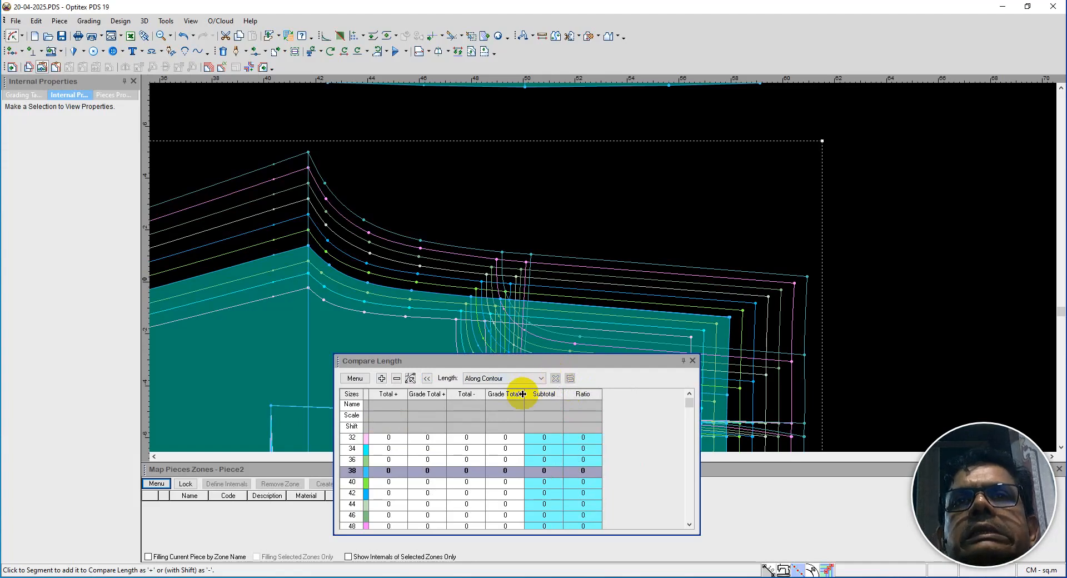
left_click(692, 360)
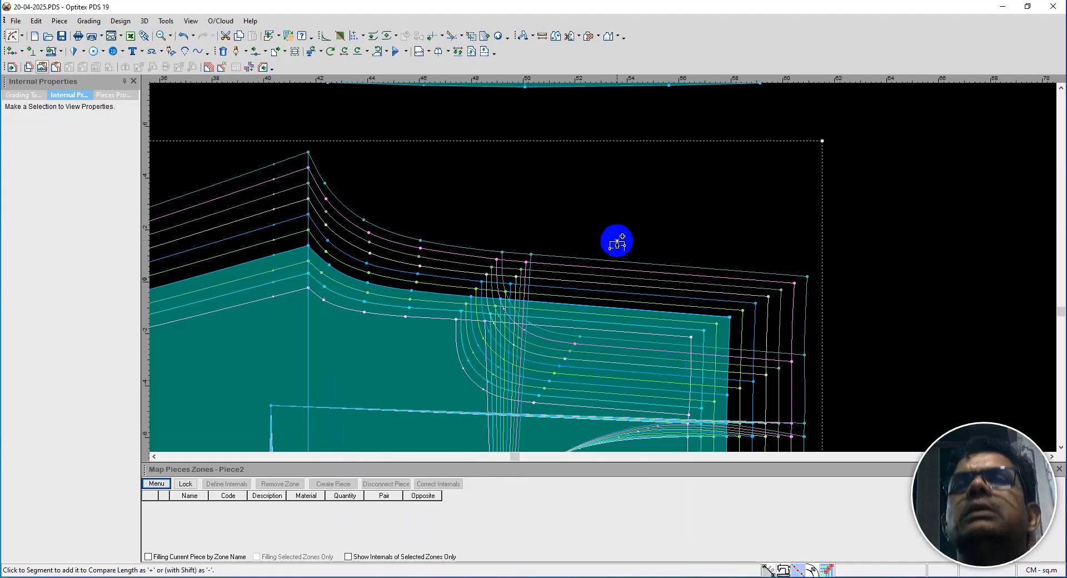
right_click(618, 232)
left_click(638, 236)
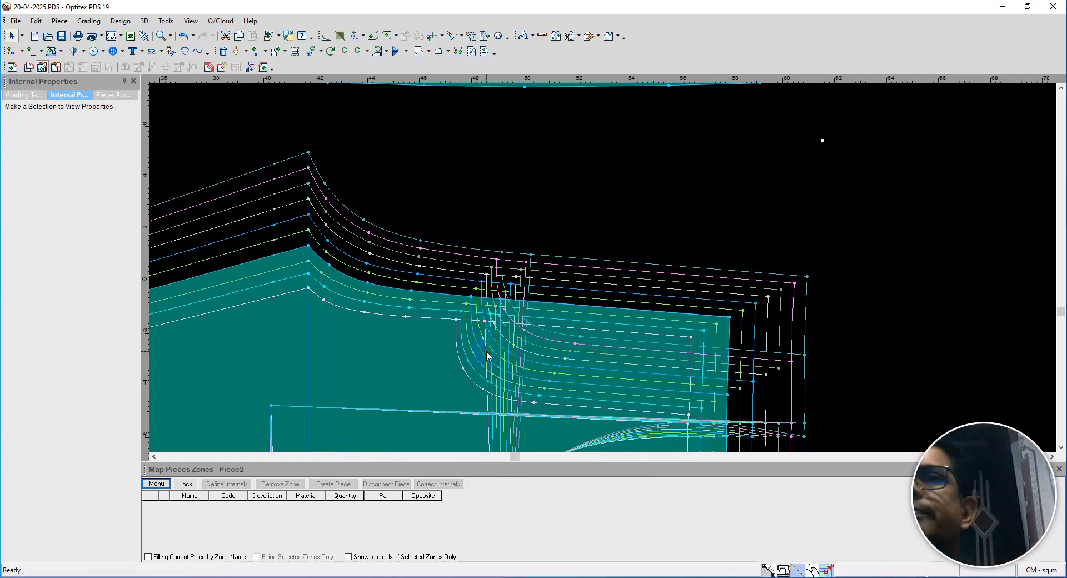
left_click(725, 321)
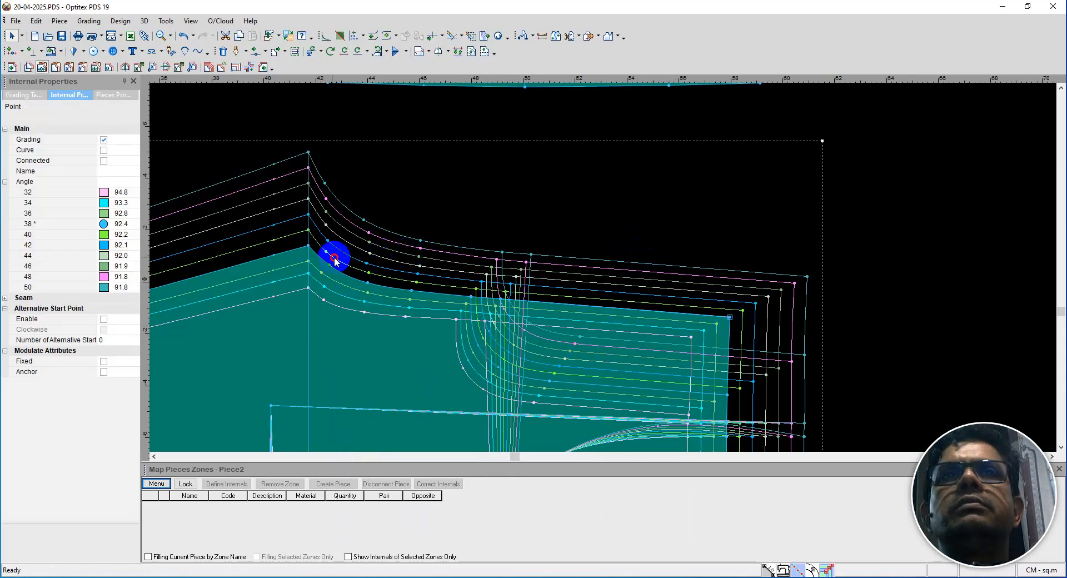
left_click(308, 246, "shift")
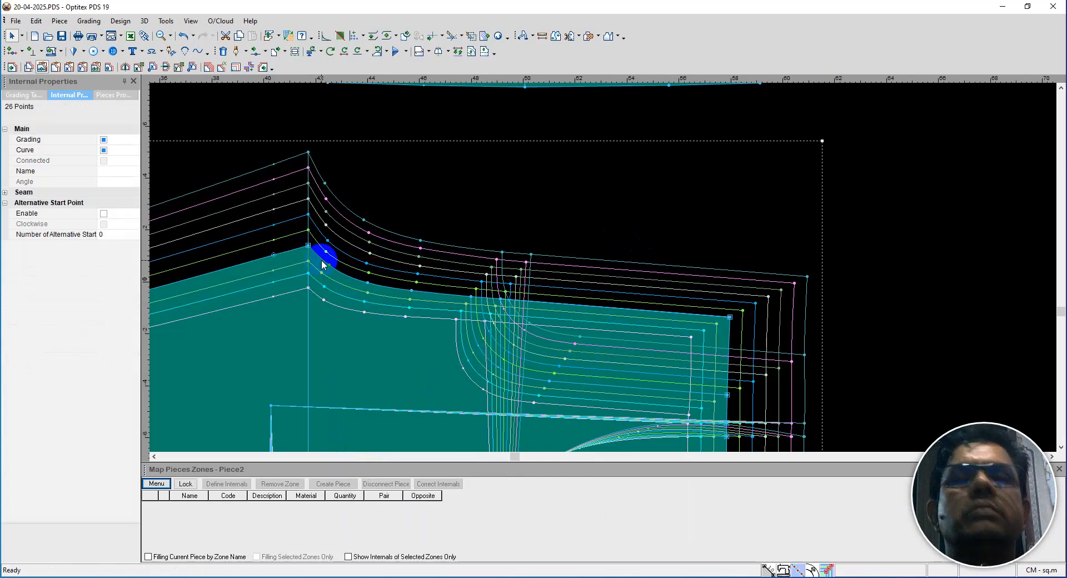
key("ctrl+m")
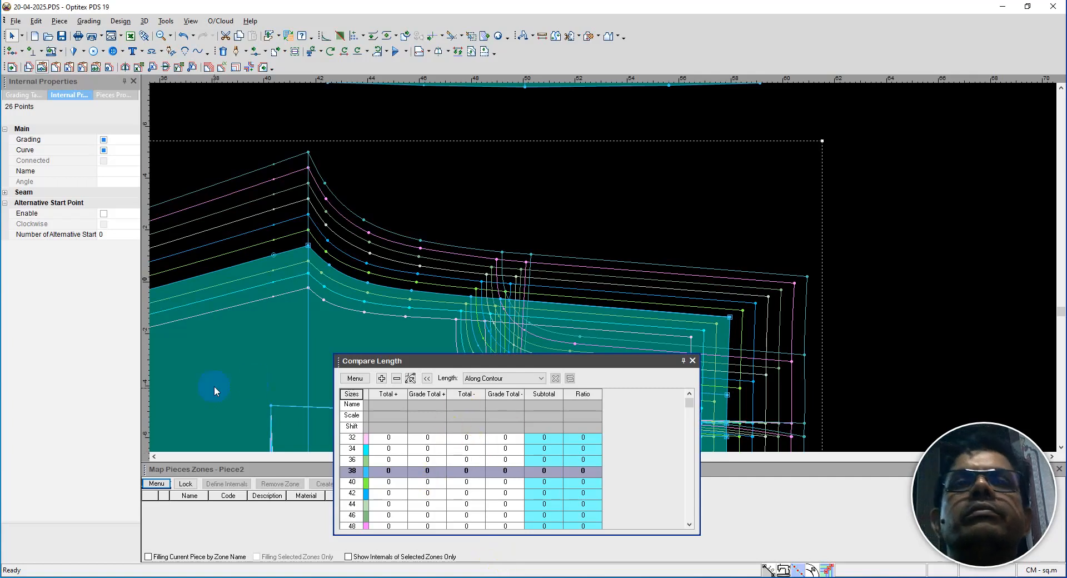
left_click(354, 383)
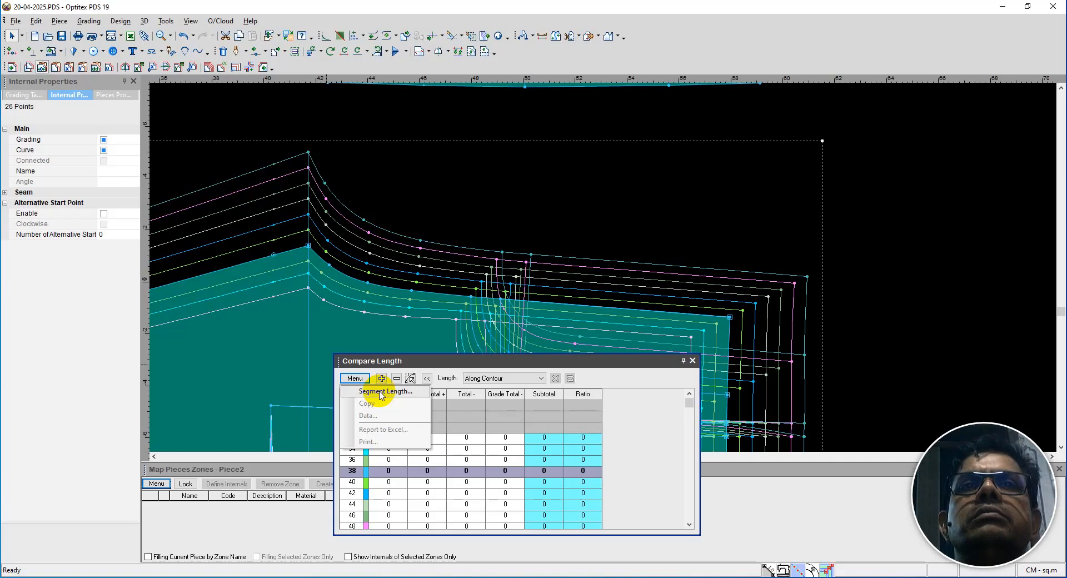
left_click(381, 392)
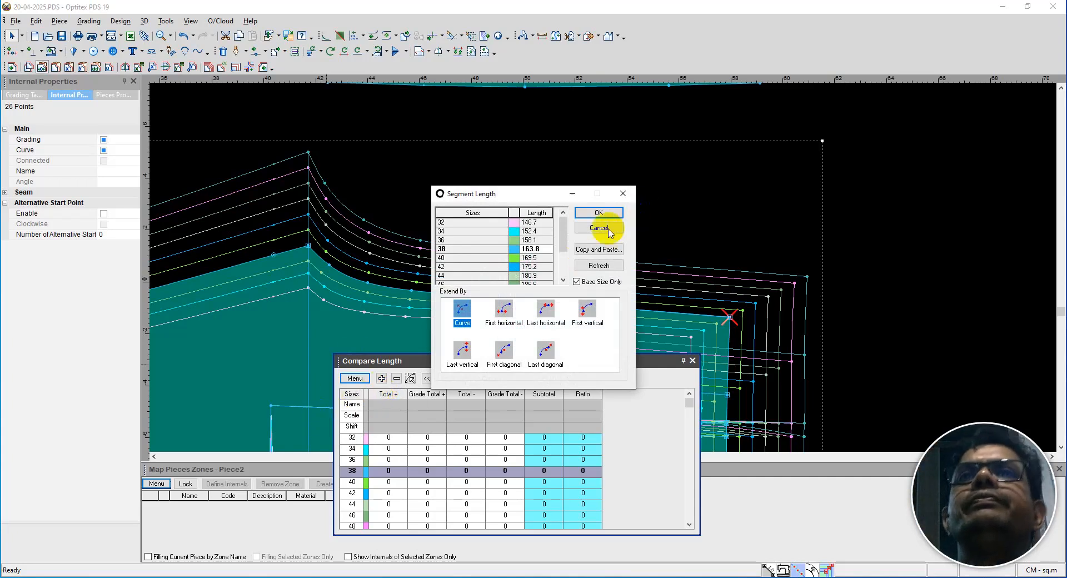
left_click(615, 199)
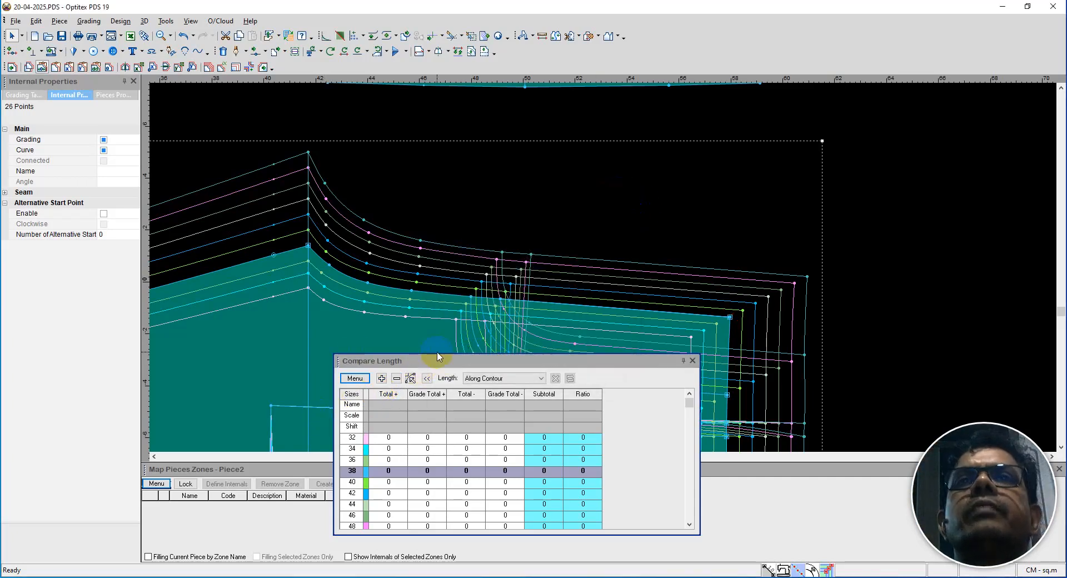
right_click(538, 210)
left_click(570, 228)
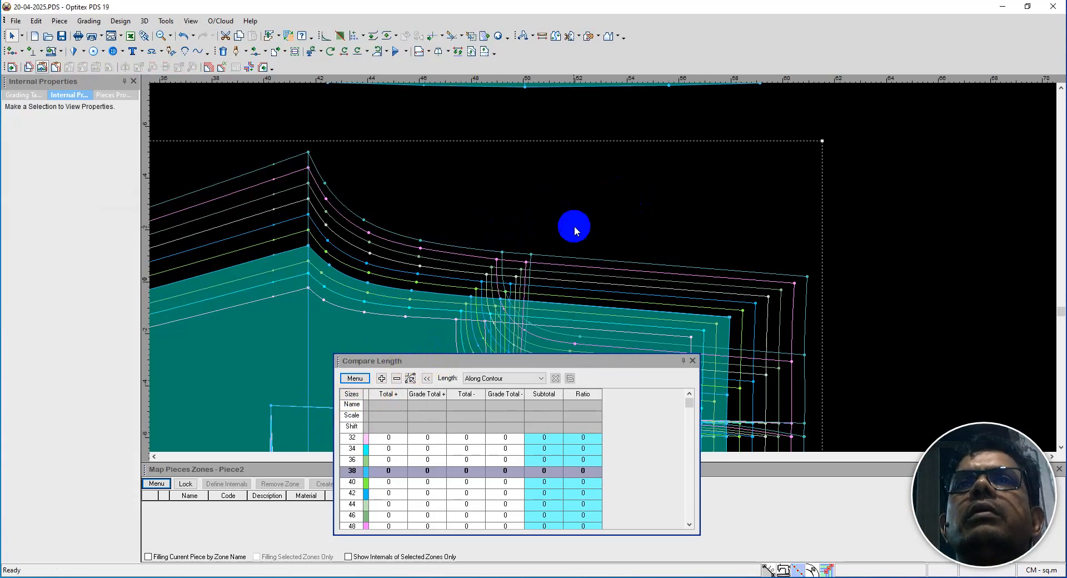
left_click(693, 362)
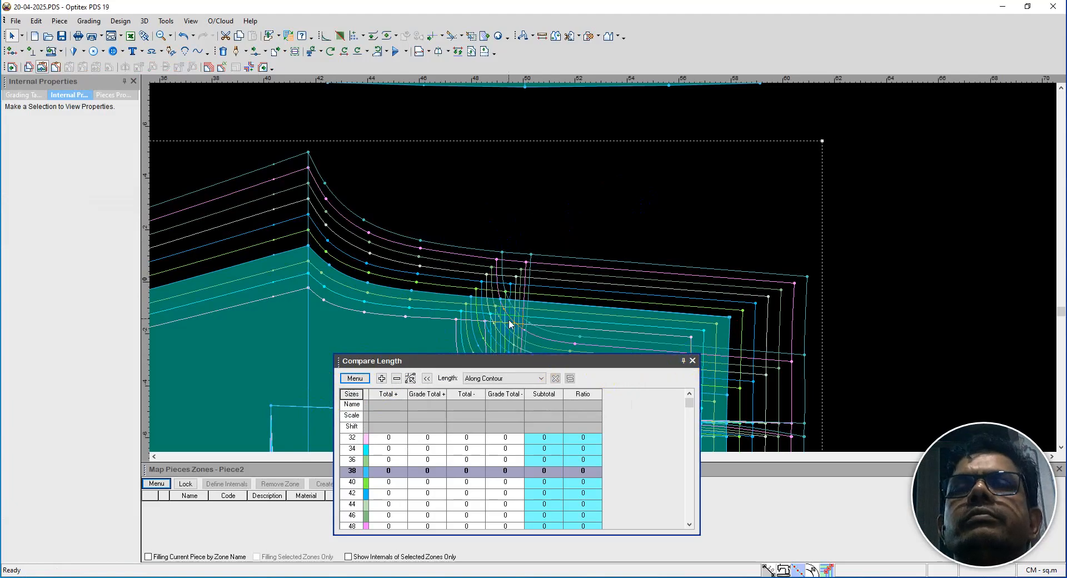
left_click(693, 361)
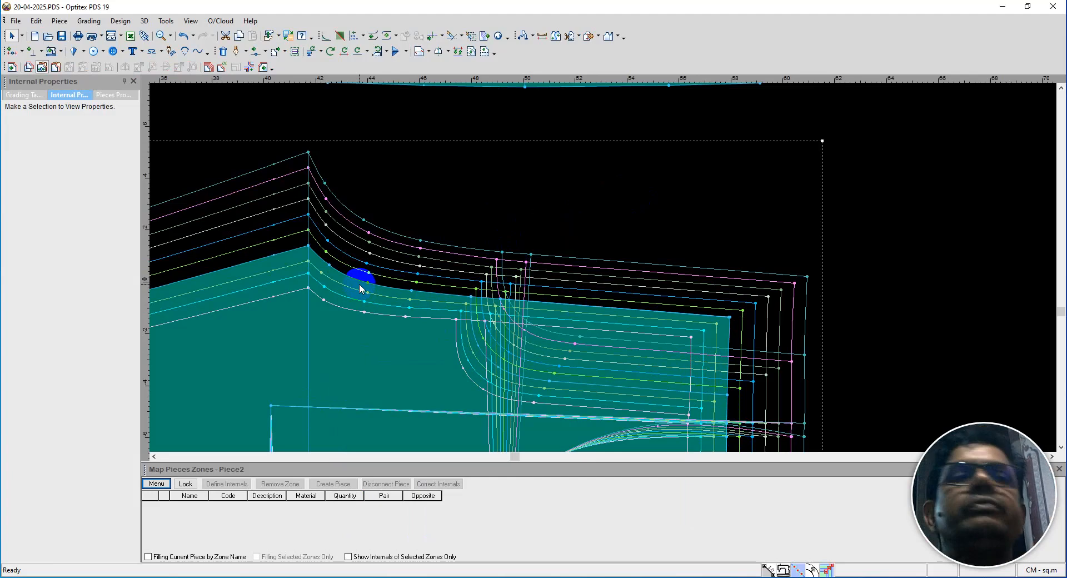
Select Piece2's base-size contour from the crotch point to the waist corner and open its Segment Length settings from Compare Length.
left_click(308, 245)
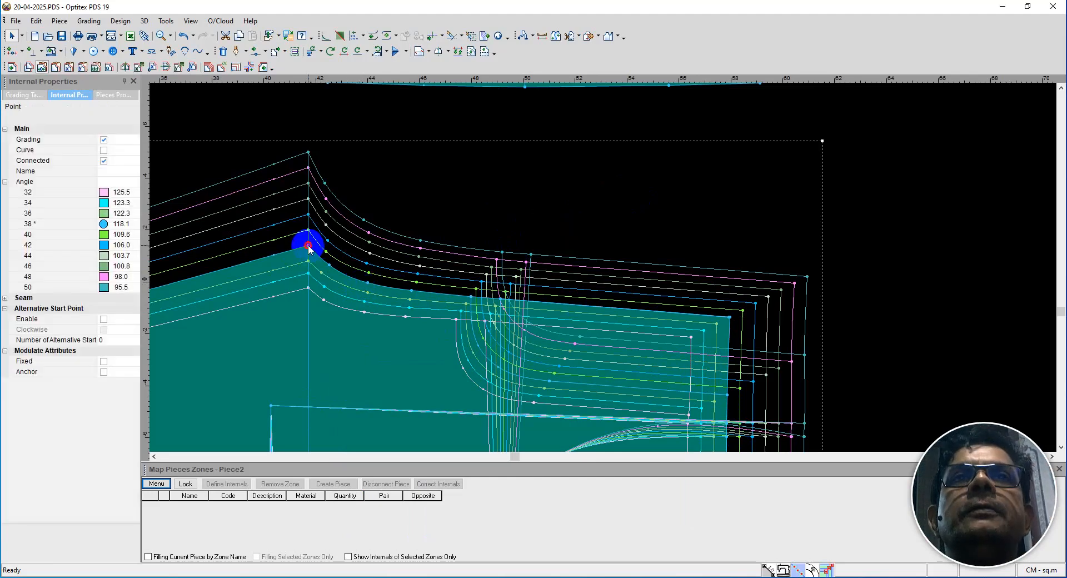
left_click(730, 318)
left_click(238, 326)
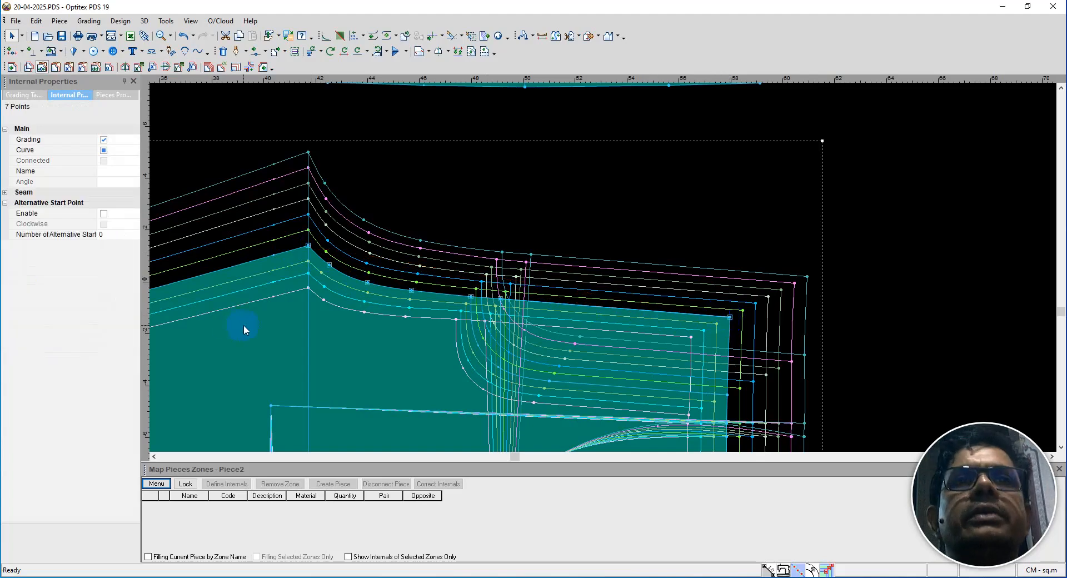
left_click(356, 378)
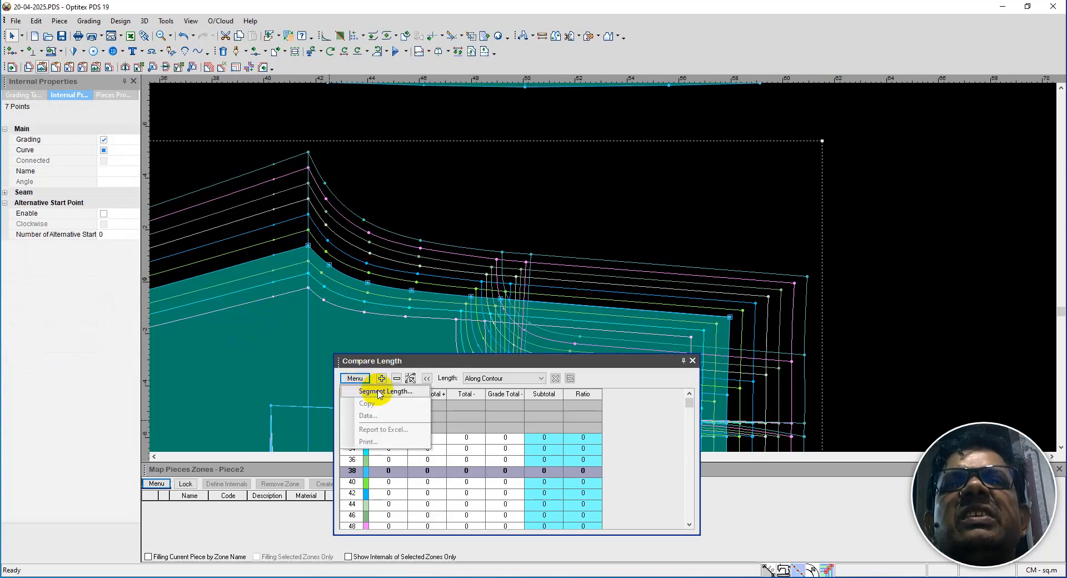
left_click(384, 392)
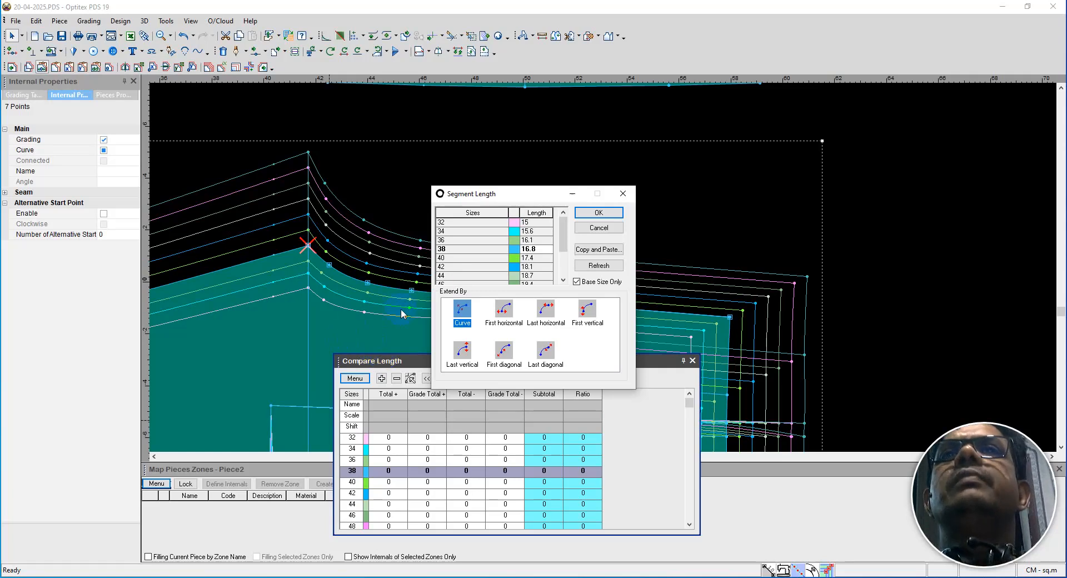
Examine the segment lengths per size, try the Last horizontal and Curve extension methods, and accept the settings with Base Size Only enabled.
left_click(537, 242)
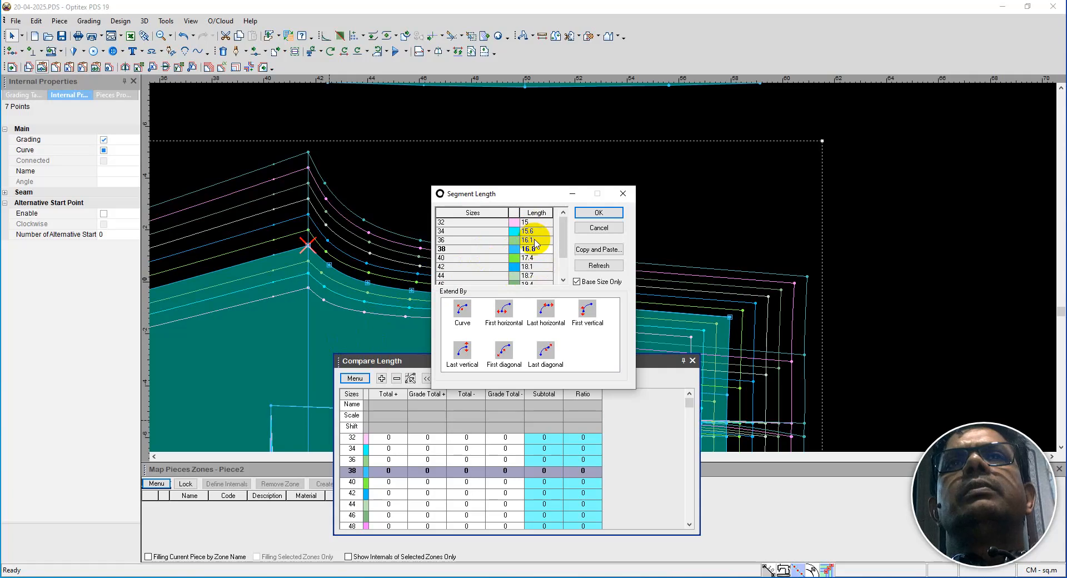
left_click(534, 241)
left_click(521, 239)
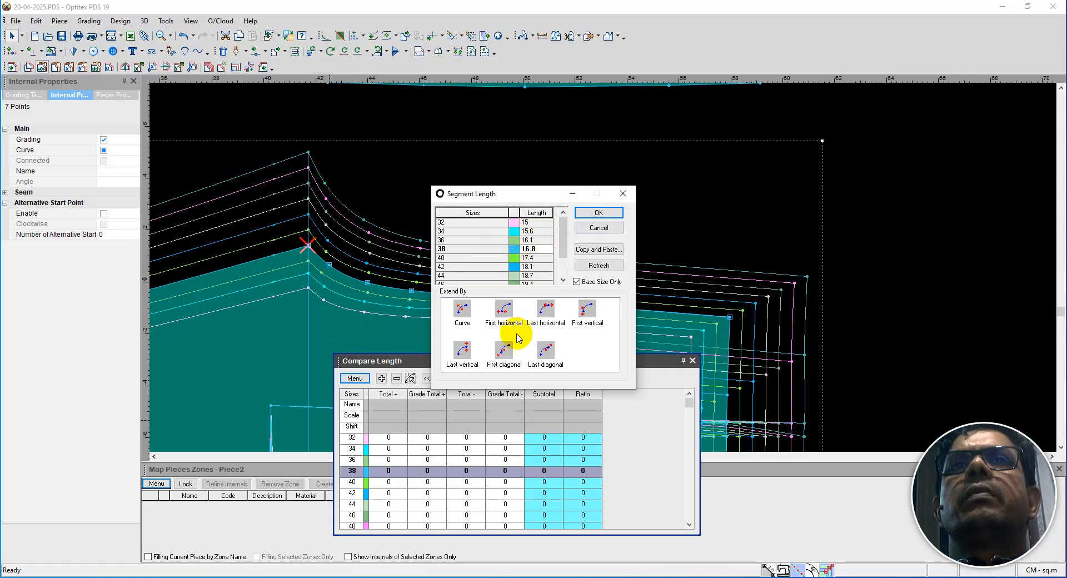
left_click(462, 309)
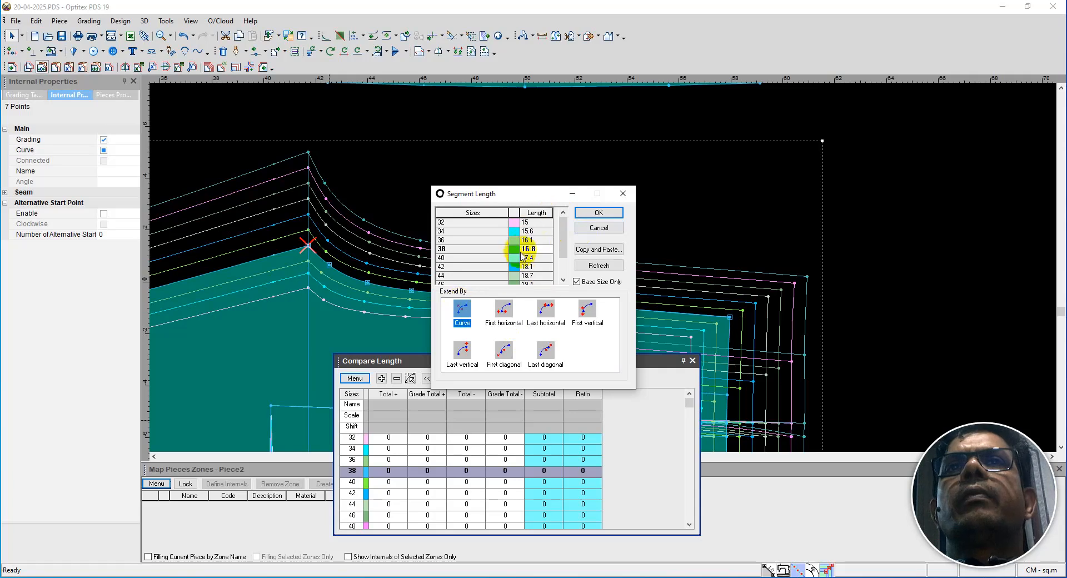
left_click(533, 240)
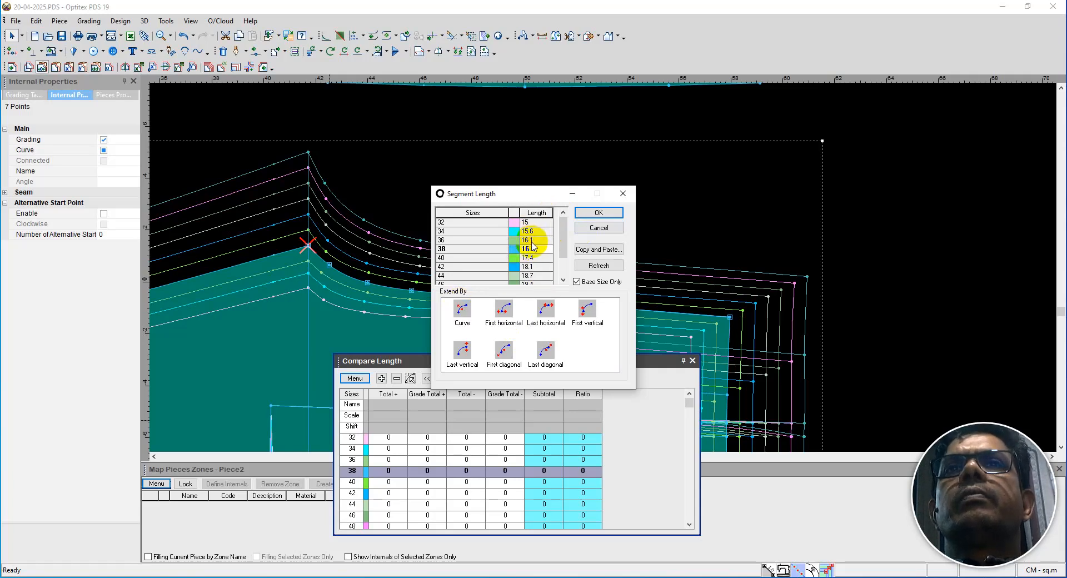
left_click(546, 309)
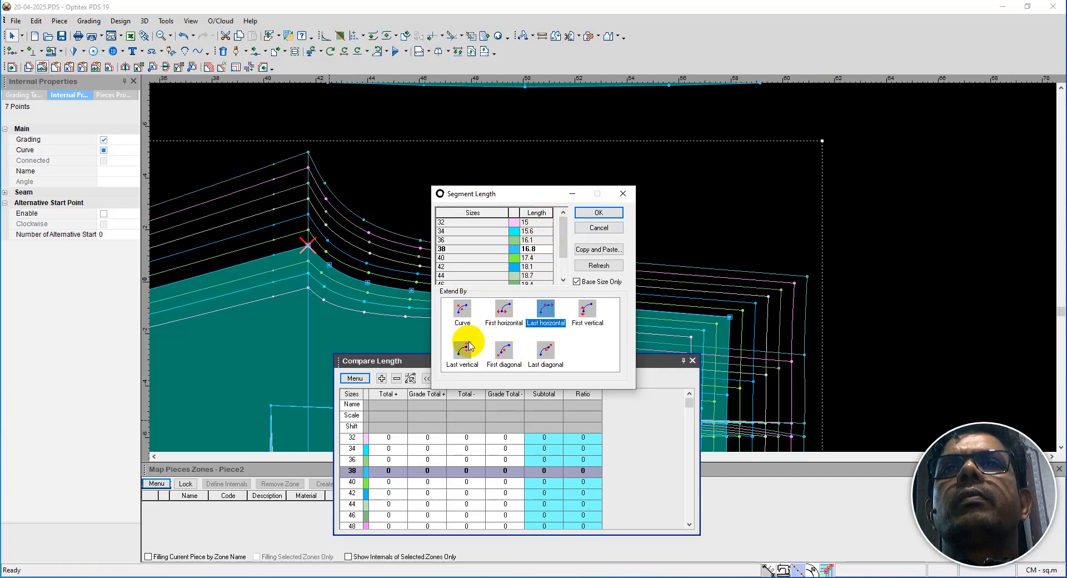
left_click(459, 314)
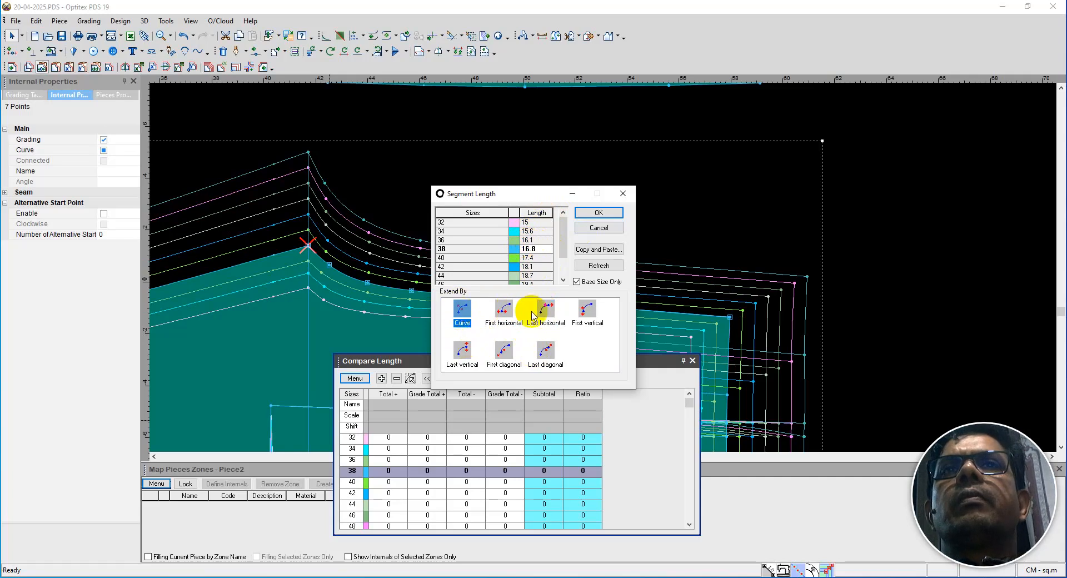
left_click(546, 308)
left_click(459, 311)
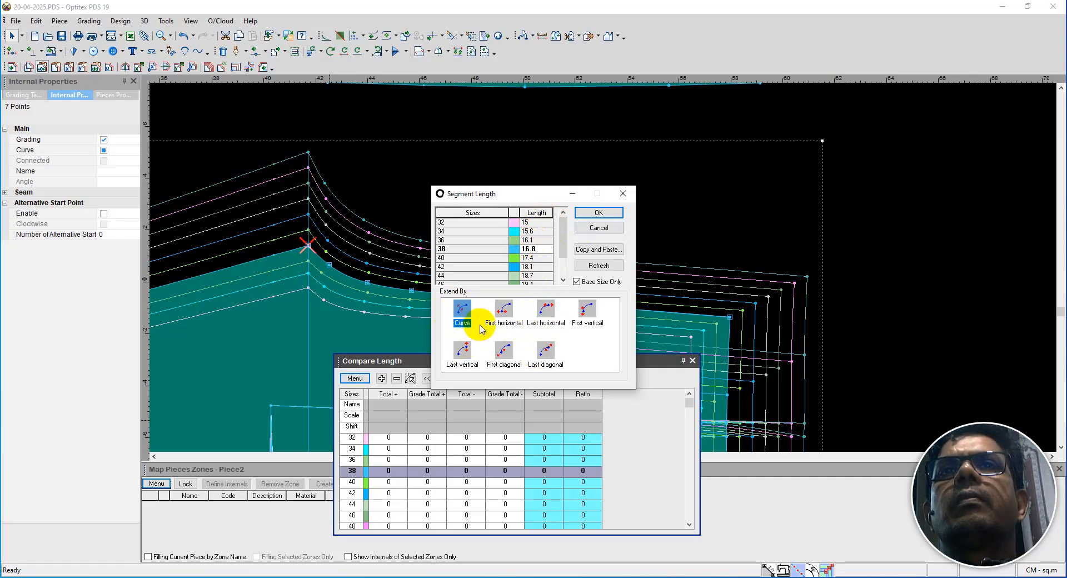
left_click(531, 259)
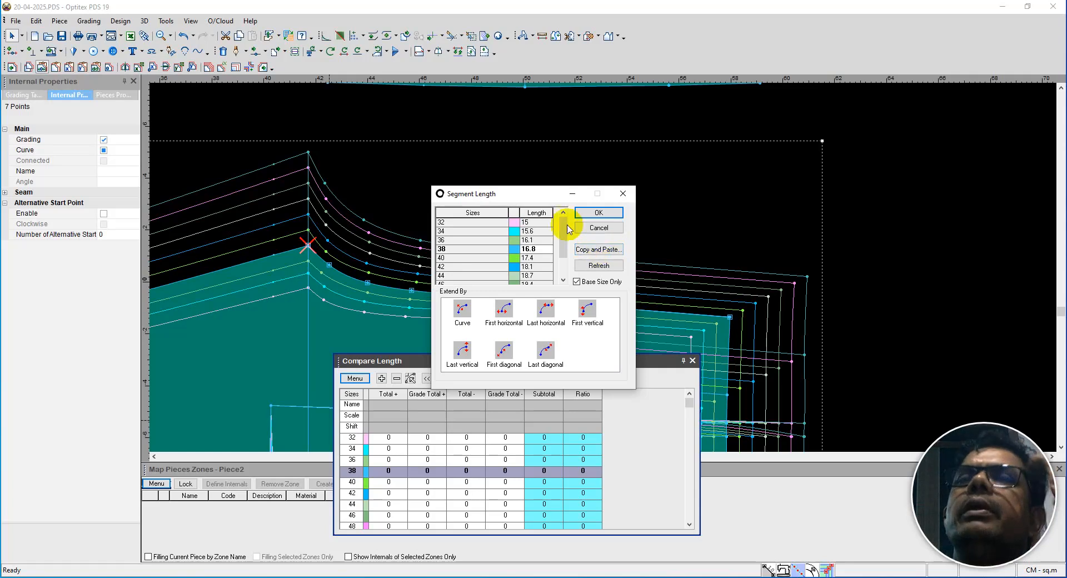
left_click(598, 213)
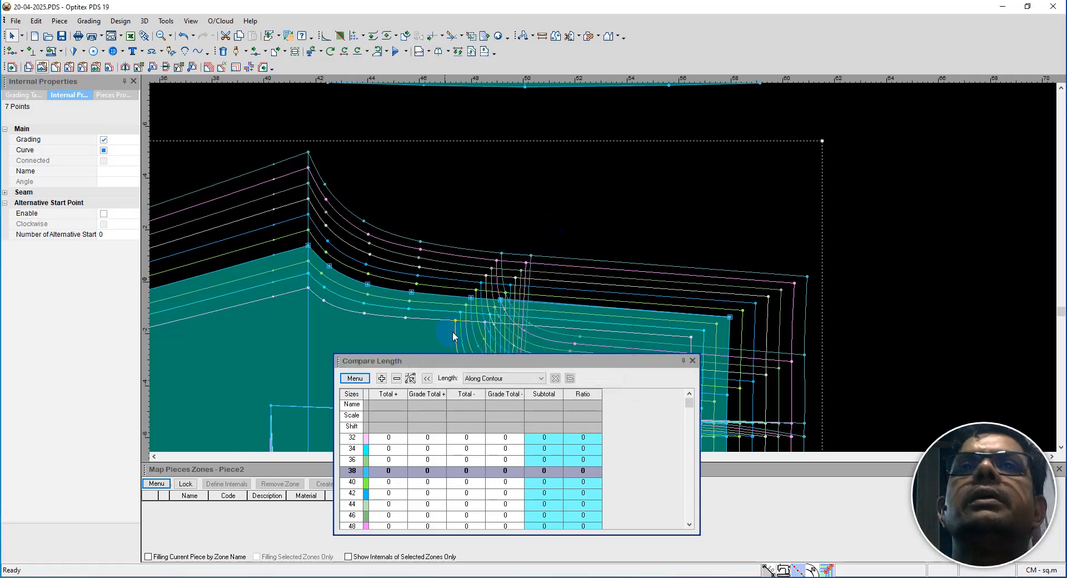
Recheck the crotch seam's Segment Length values for all sizes and leave them without changes.
left_click(356, 379)
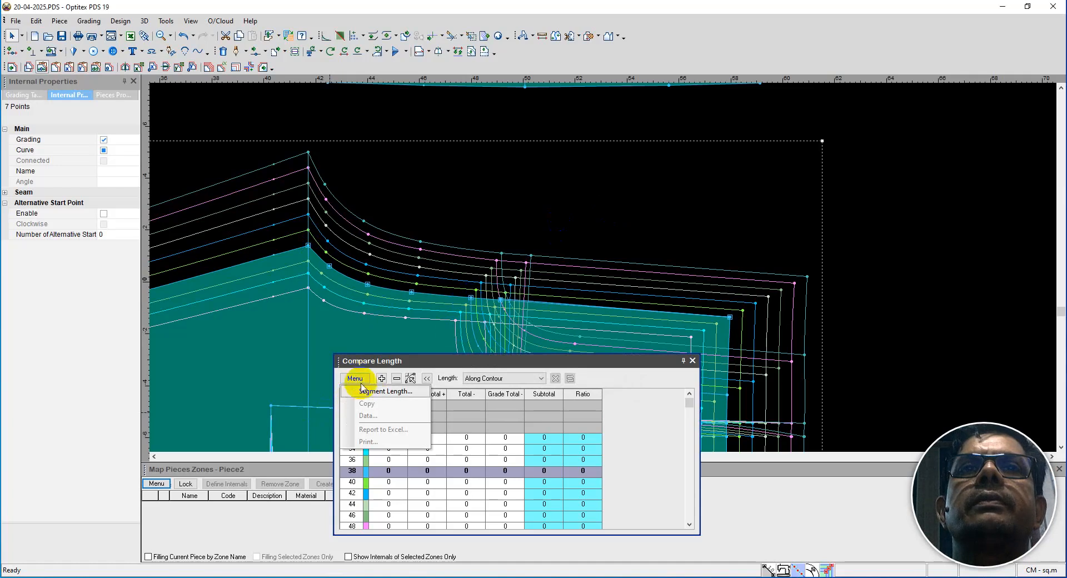
left_click(368, 391)
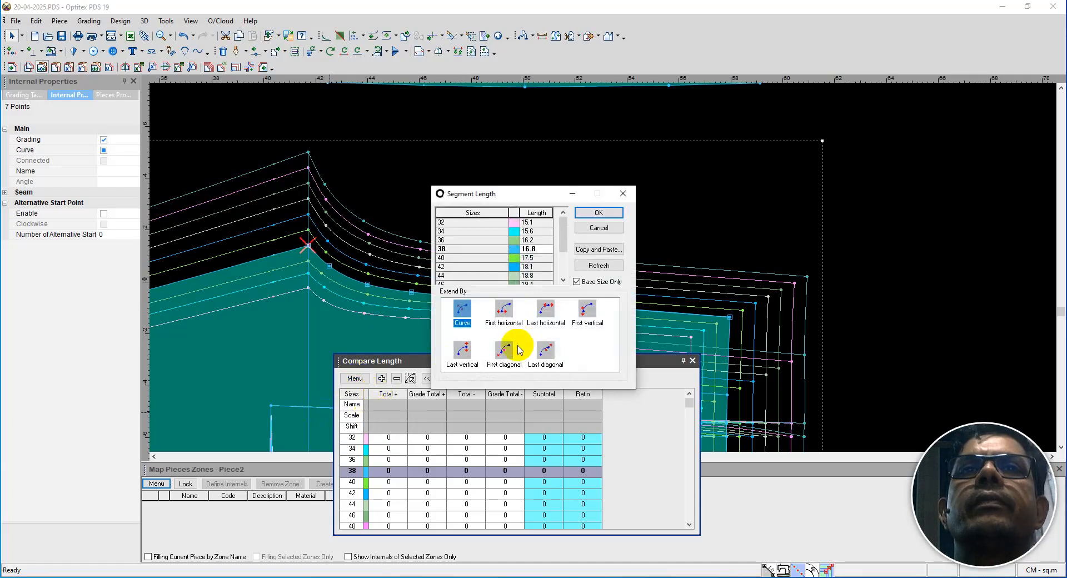
left_click(623, 194)
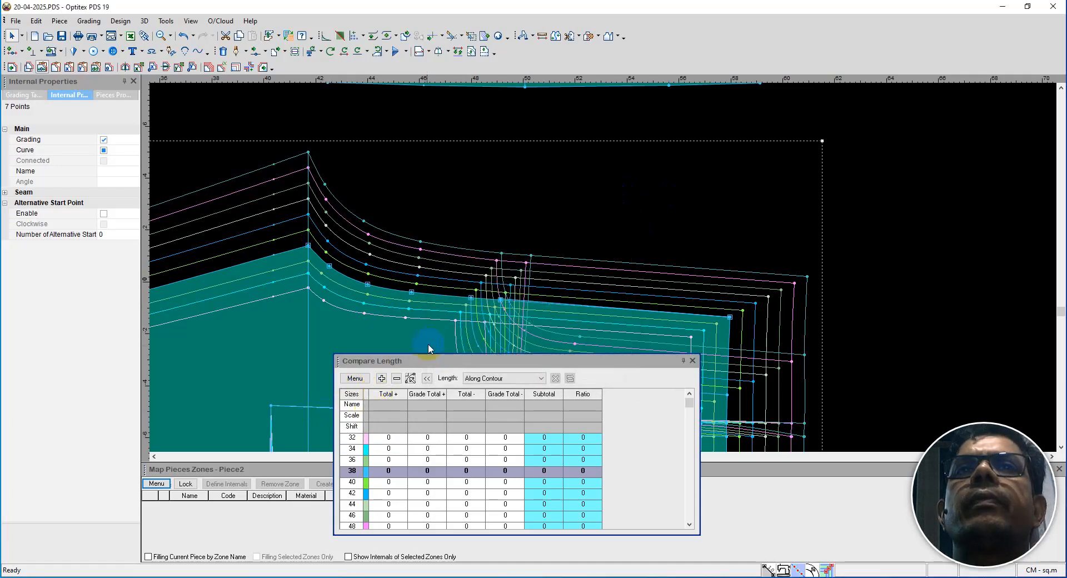
Add the selected crotch seam to the length comparison to check its grading, close Compare Length and clear the selection.
left_click(381, 378)
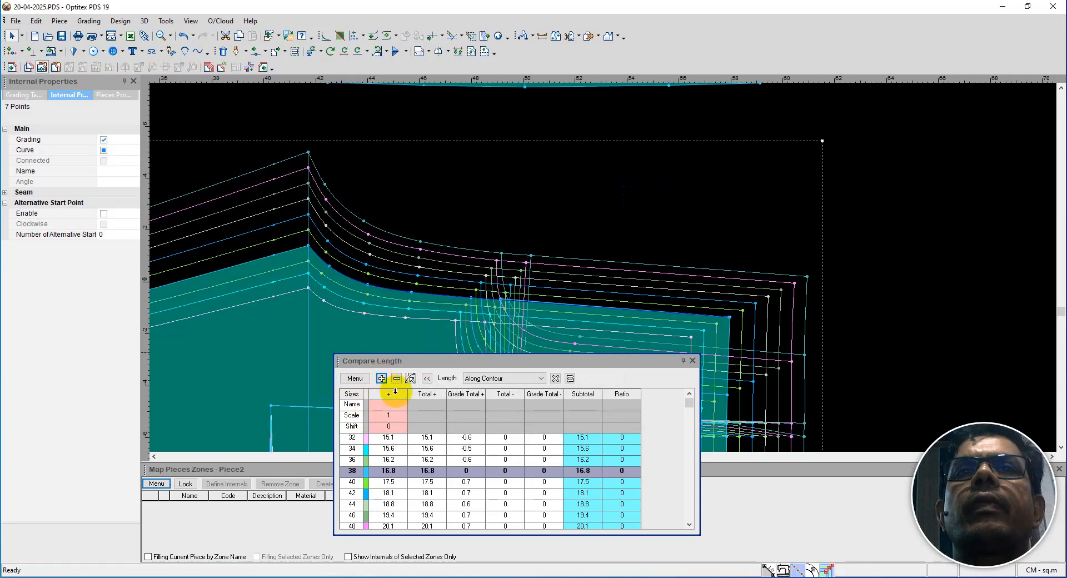
left_click(355, 377)
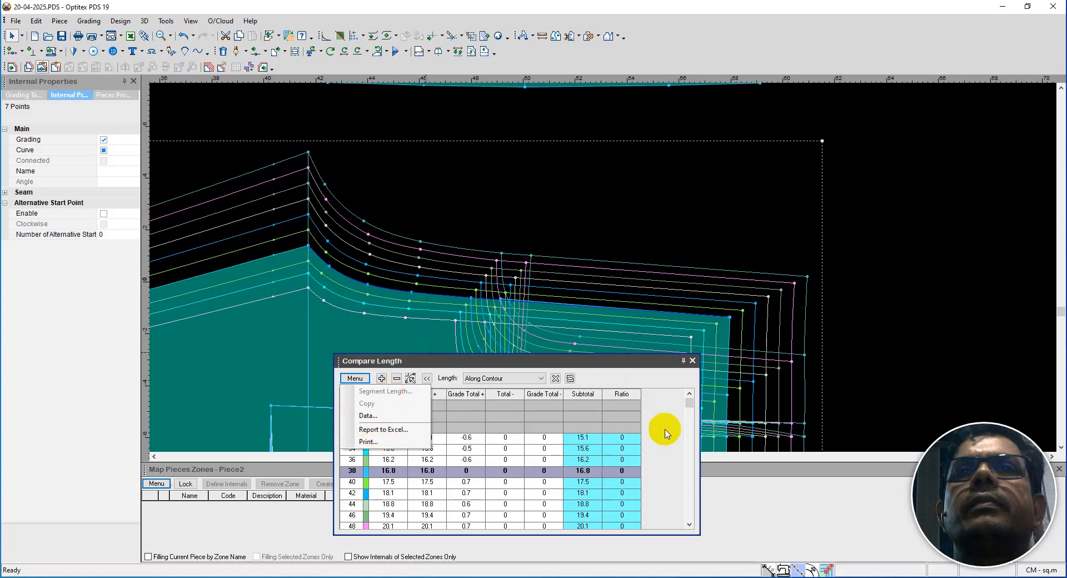
left_click(693, 360)
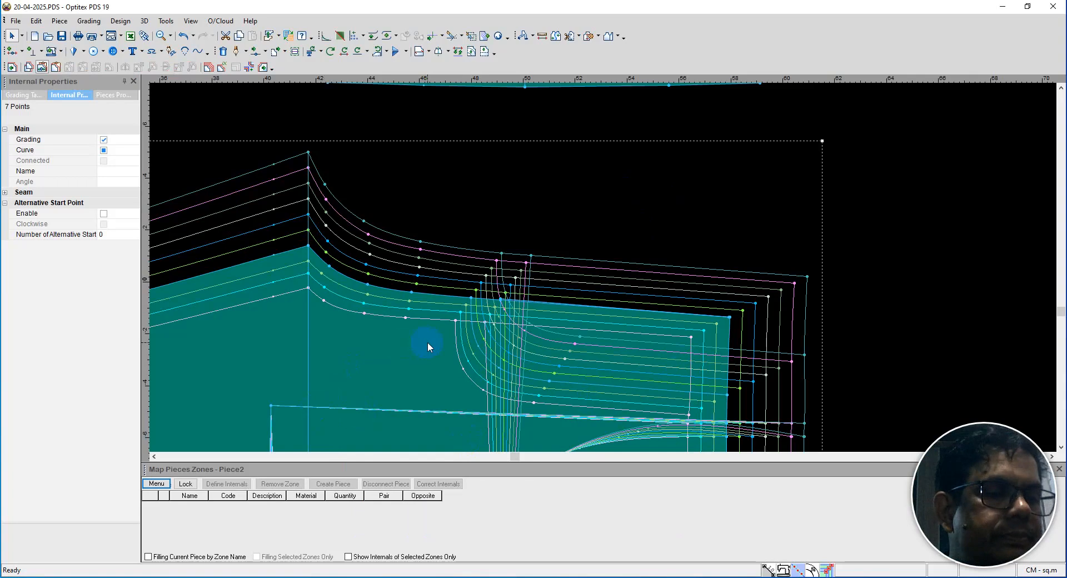
key("Escape")
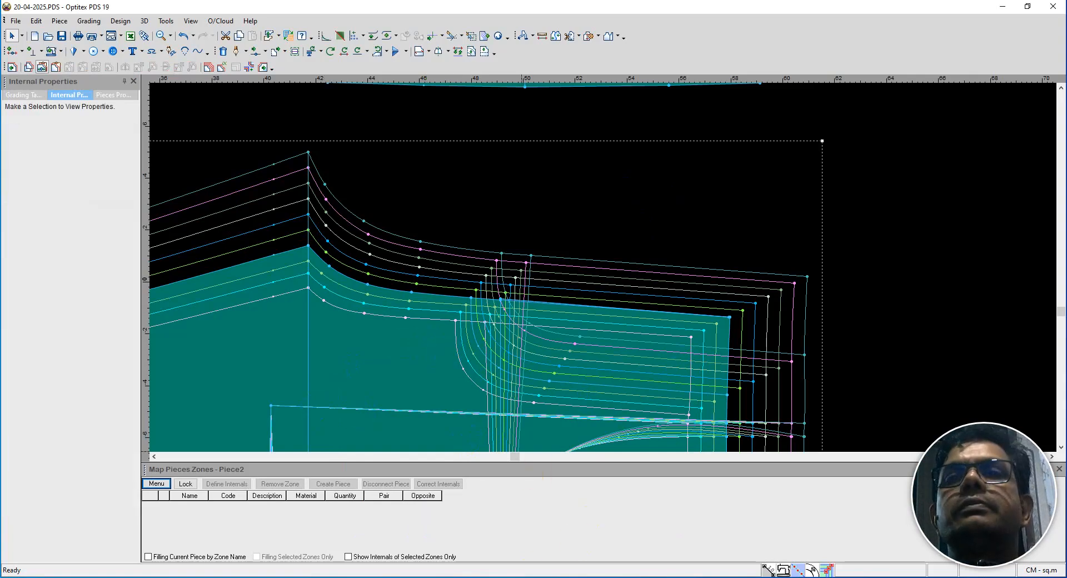